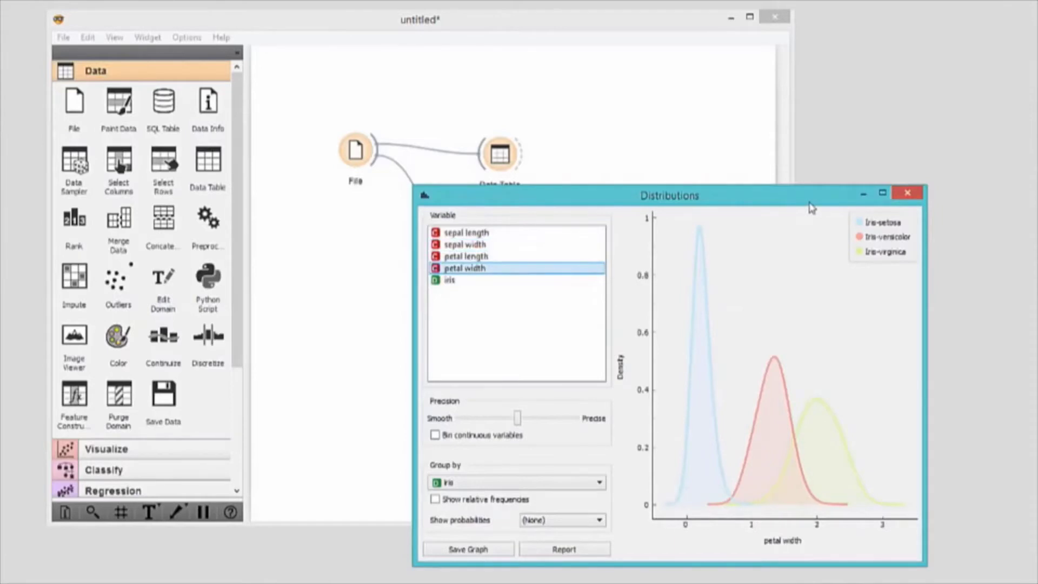
# Close the Distributions window, add a Scatter Plot widget connected to File, and open it
pyautogui.click(907, 193)
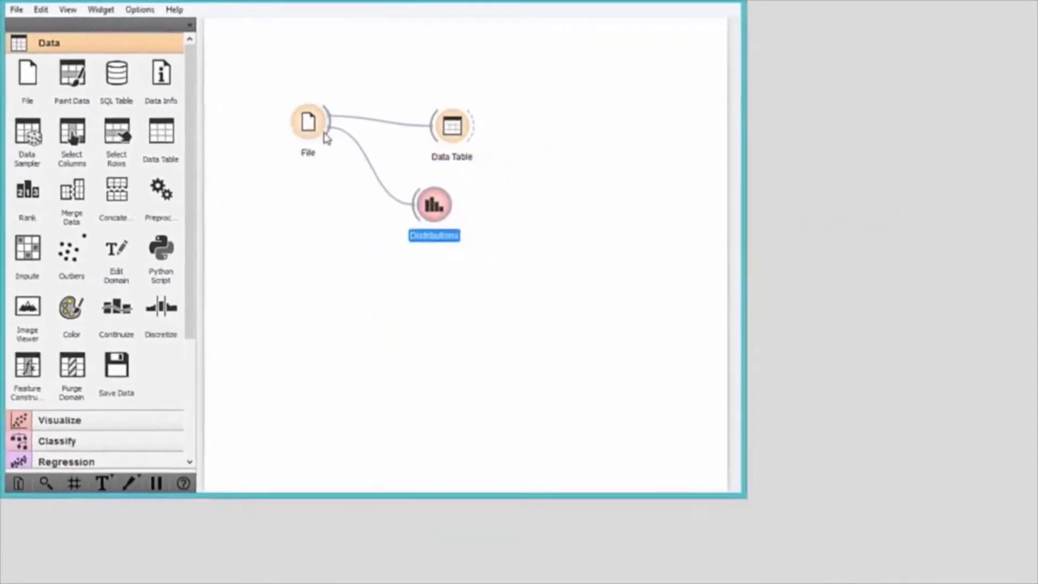
pyautogui.moveTo(326, 138); pyautogui.dragTo(420, 310)
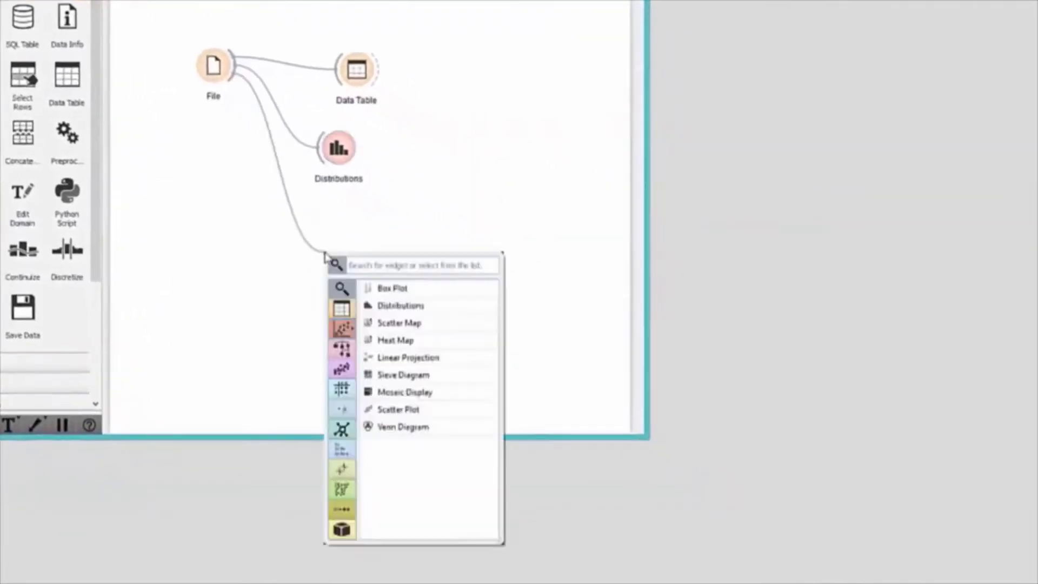
pyautogui.click(398, 409)
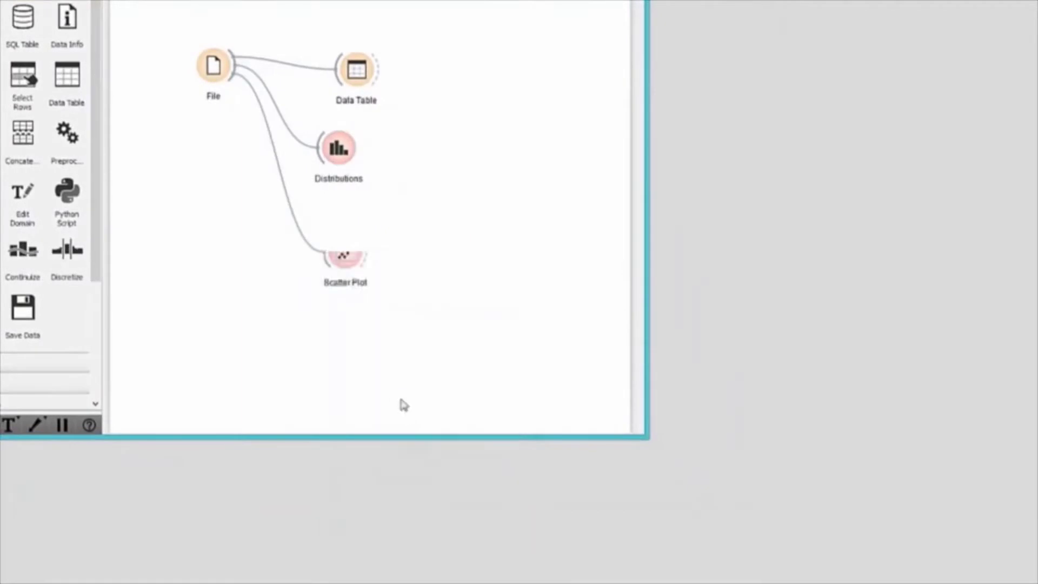
pyautogui.doubleClick(353, 253)
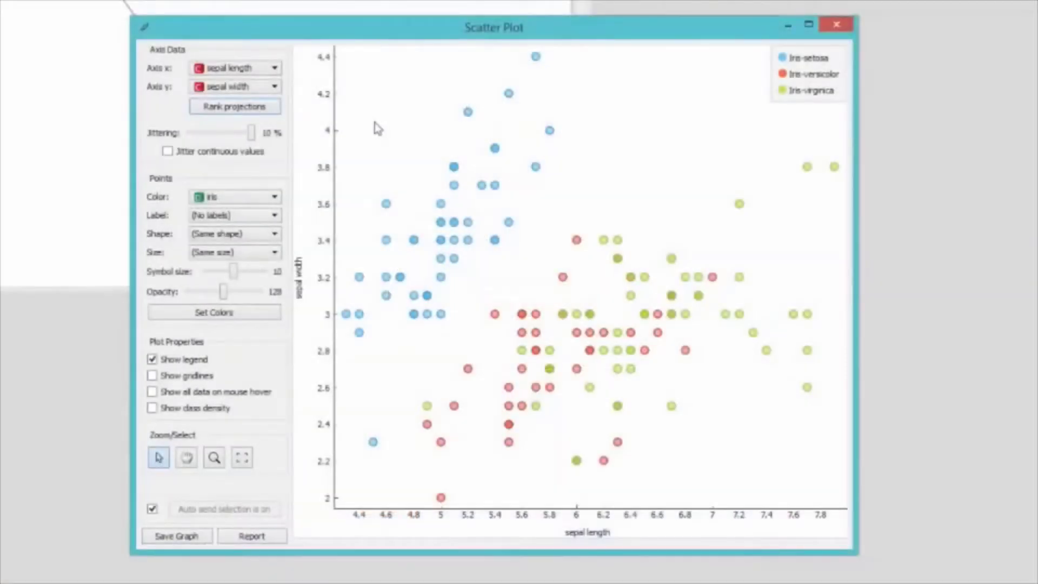
# Evaluate the scatter plot's ranked projections to plot petal width against petal length, and close the ranking window
pyautogui.click(276, 110)
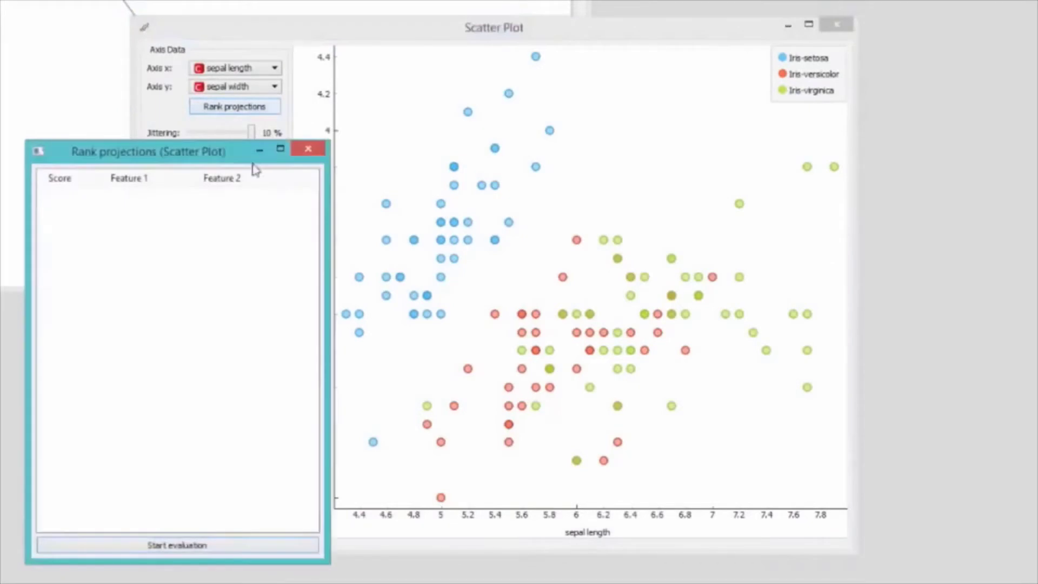
pyautogui.click(181, 546)
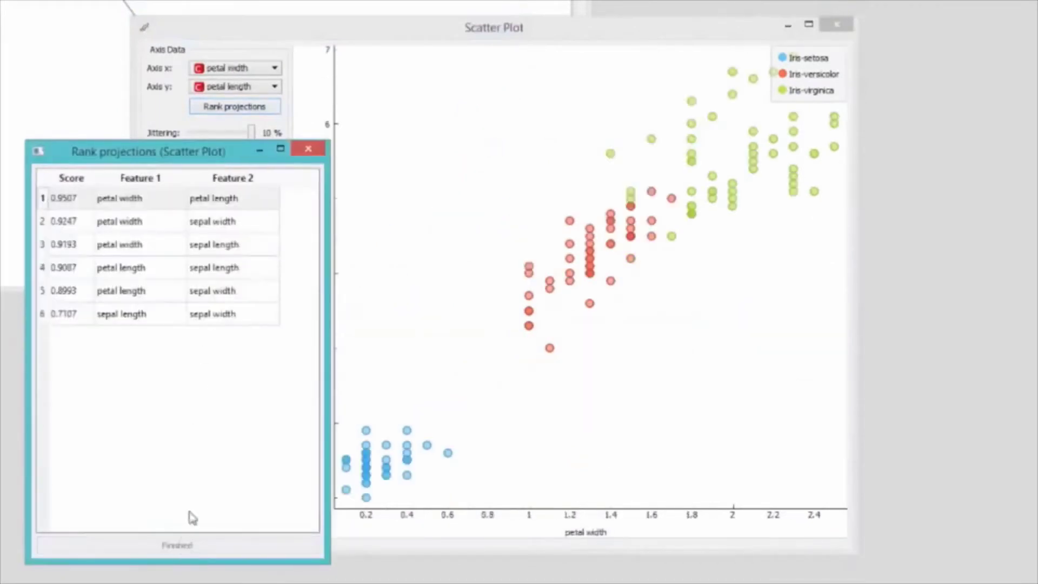
pyautogui.click(304, 152)
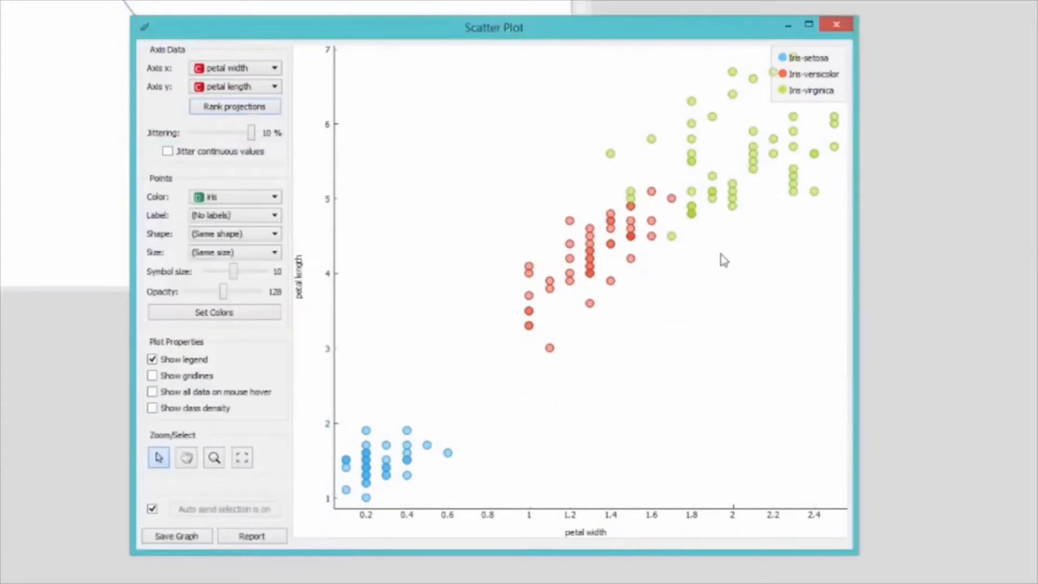
# Select the scatter plot points where Iris-versicolor and Iris-virginica meet, and connect a new Data Table to Scatter Plot's output
pyautogui.moveTo(593, 142); pyautogui.dragTo(715, 262)
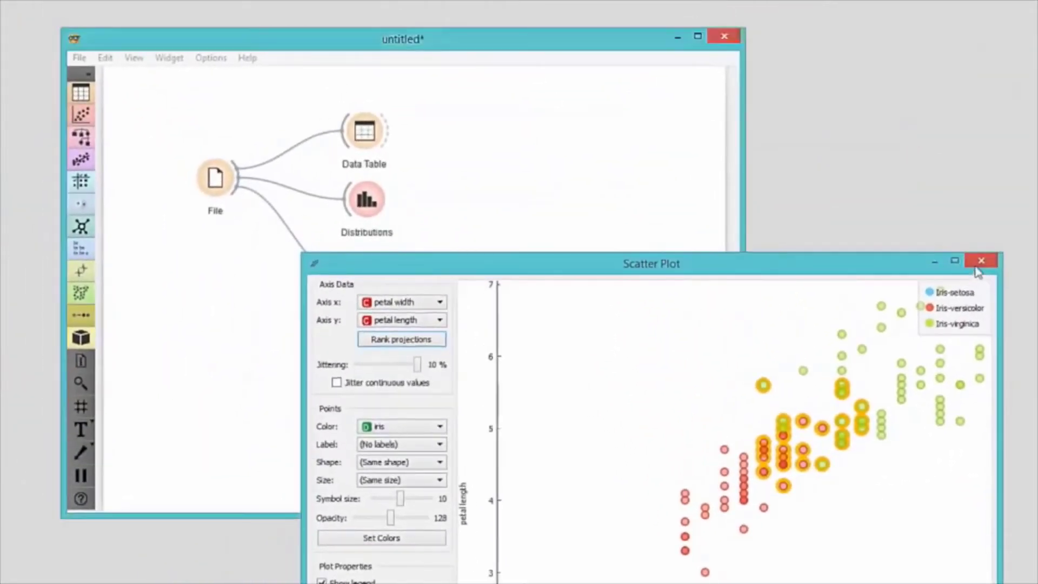
pyautogui.click(978, 265)
pyautogui.moveTo(401, 275); pyautogui.dragTo(458, 277)
pyautogui.moveTo(476, 334)
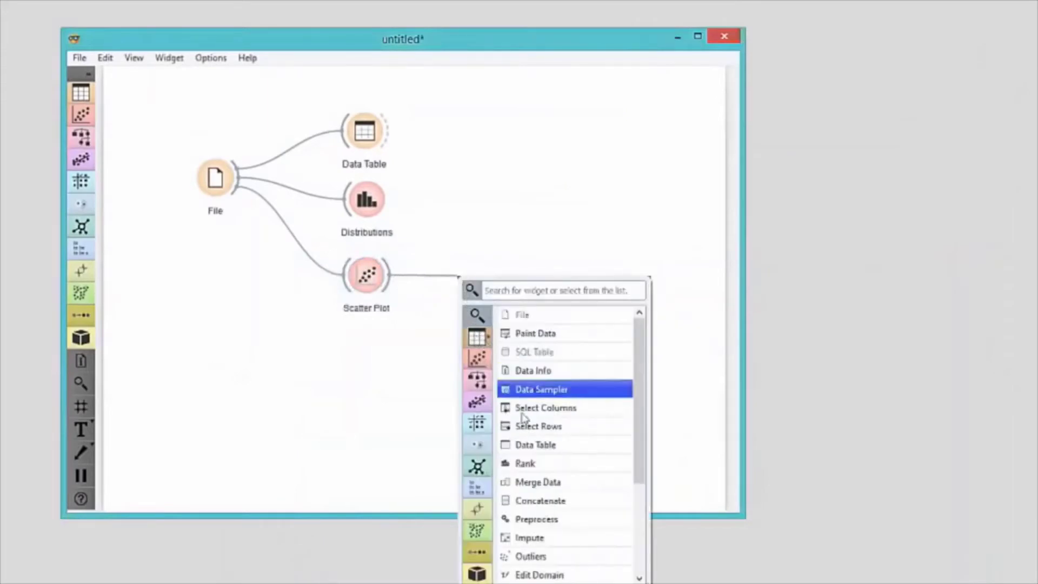
pyautogui.click(525, 441)
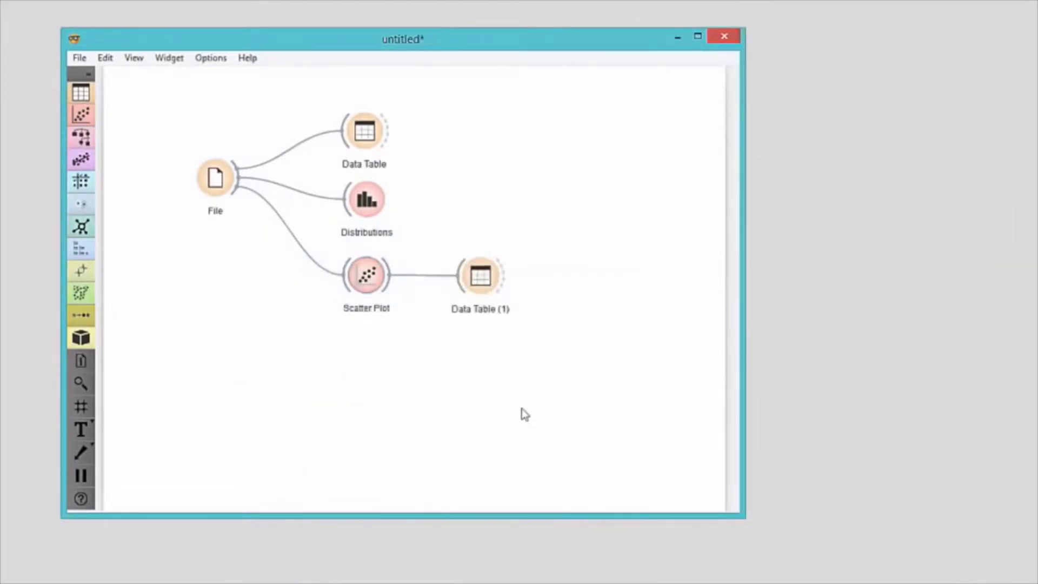
# Open the Data Table connected to Scatter Plot, enable visualizing continuous values, and look through the selected instances
pyautogui.doubleClick(489, 276)
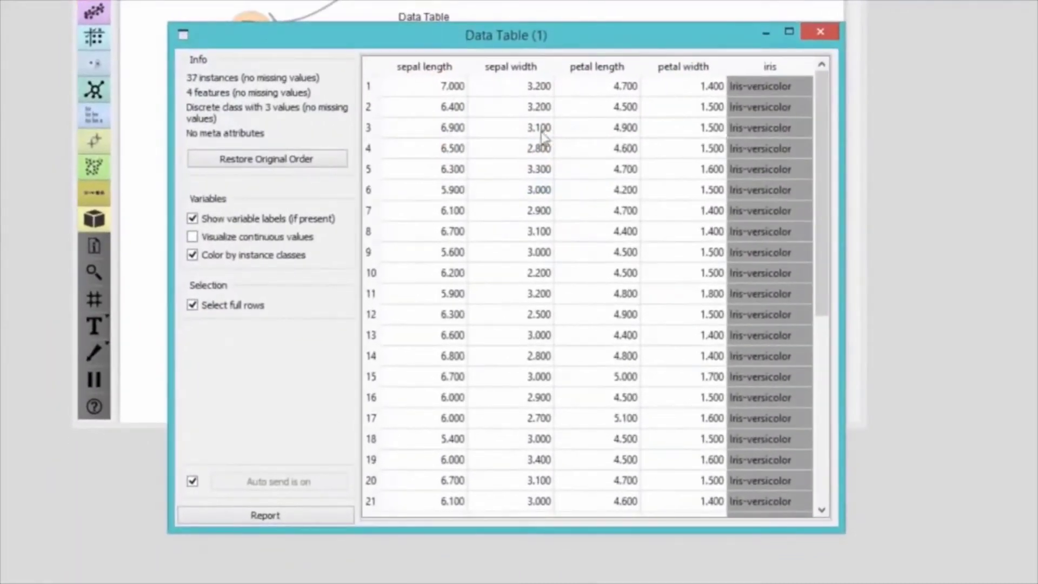
pyautogui.click(192, 236)
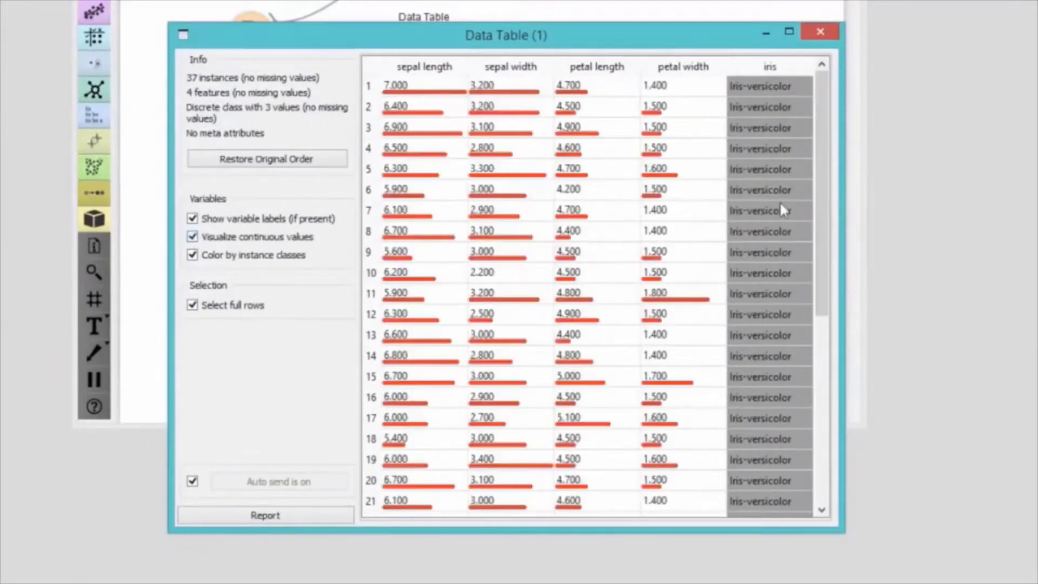
pyautogui.moveTo(818, 203); pyautogui.dragTo(818, 445)
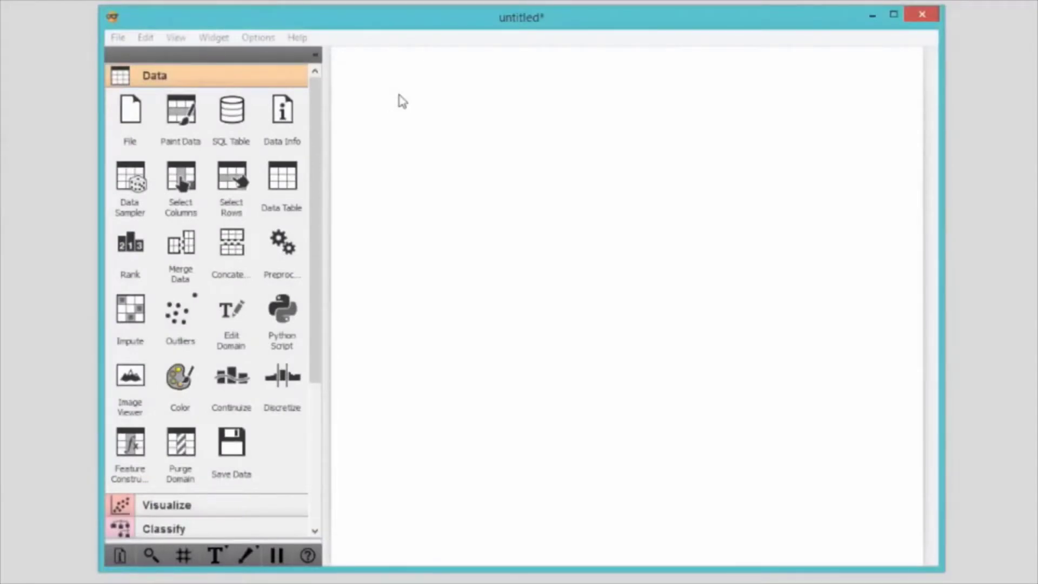
# Place a File widget and a Data Table widget beside it on the empty canvas
pyautogui.click(130, 117)
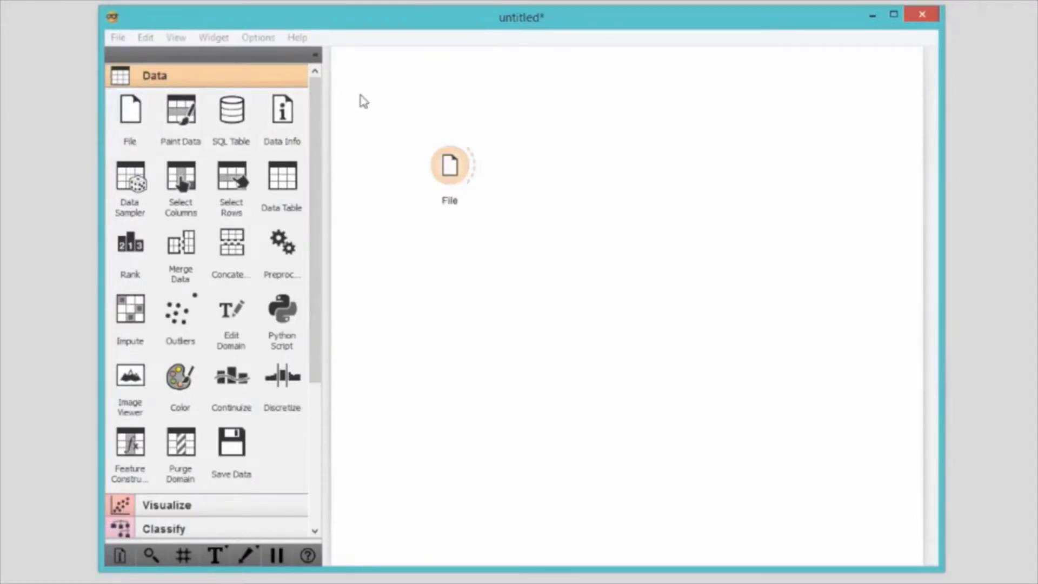
pyautogui.moveTo(282, 177); pyautogui.dragTo(607, 164)
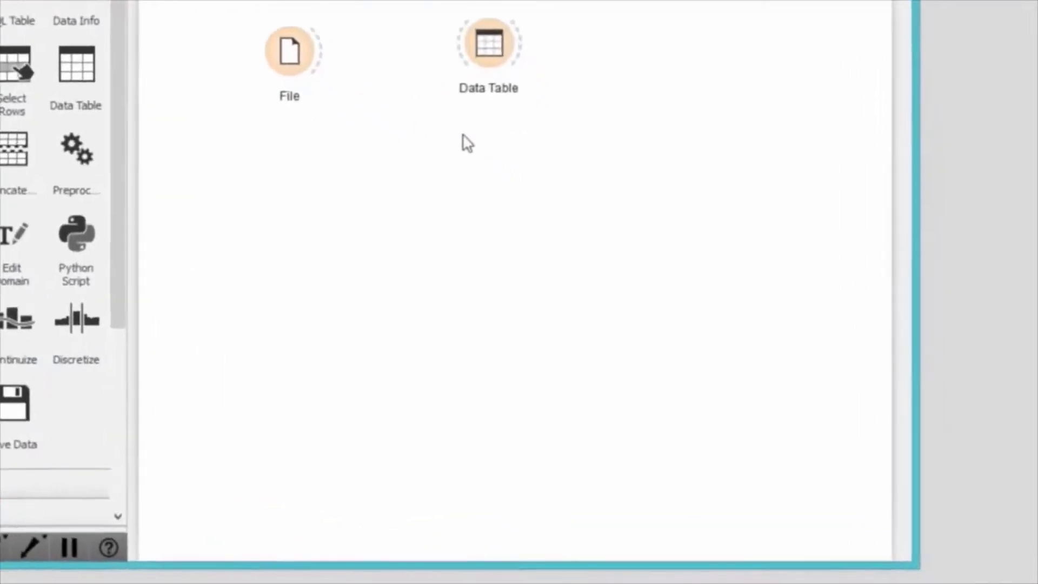
# Add a Scatter Plot widget by searching for "scatter" and position it just below the Data Table
pyautogui.rightClick(586, 231)
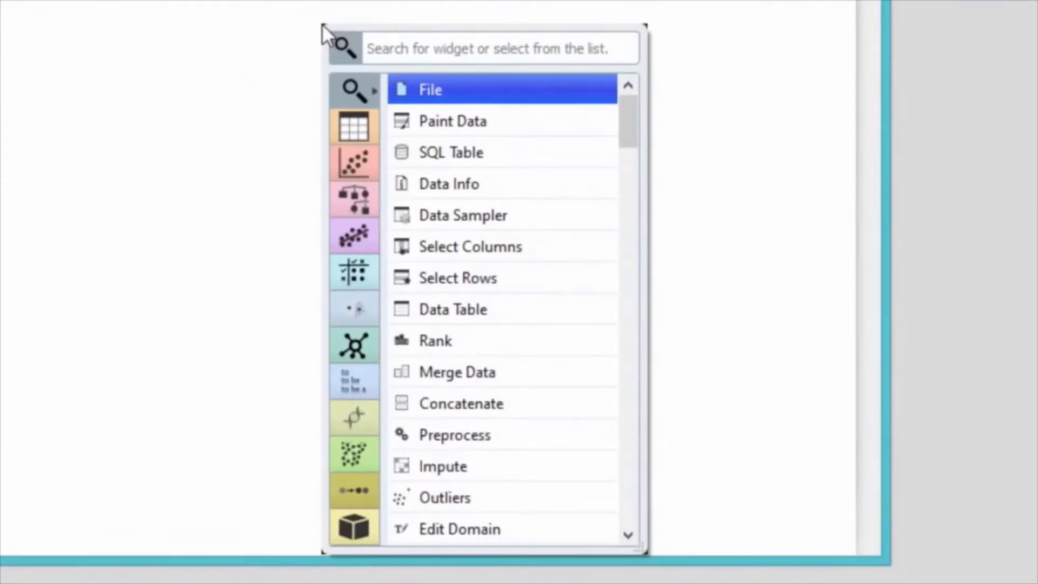
pyautogui.write('scatter')
pyautogui.press('Down')
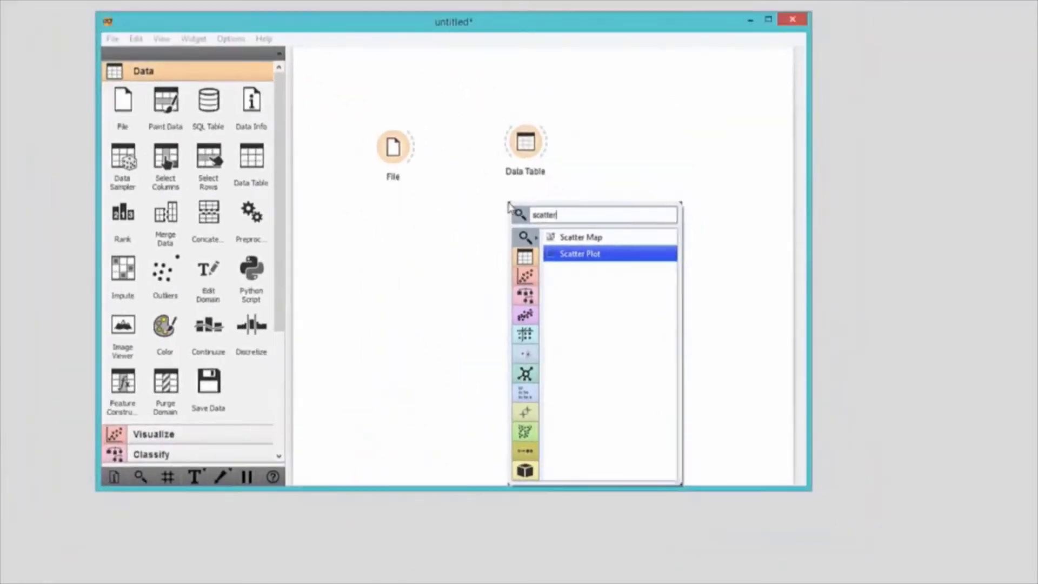
pyautogui.press('Return')
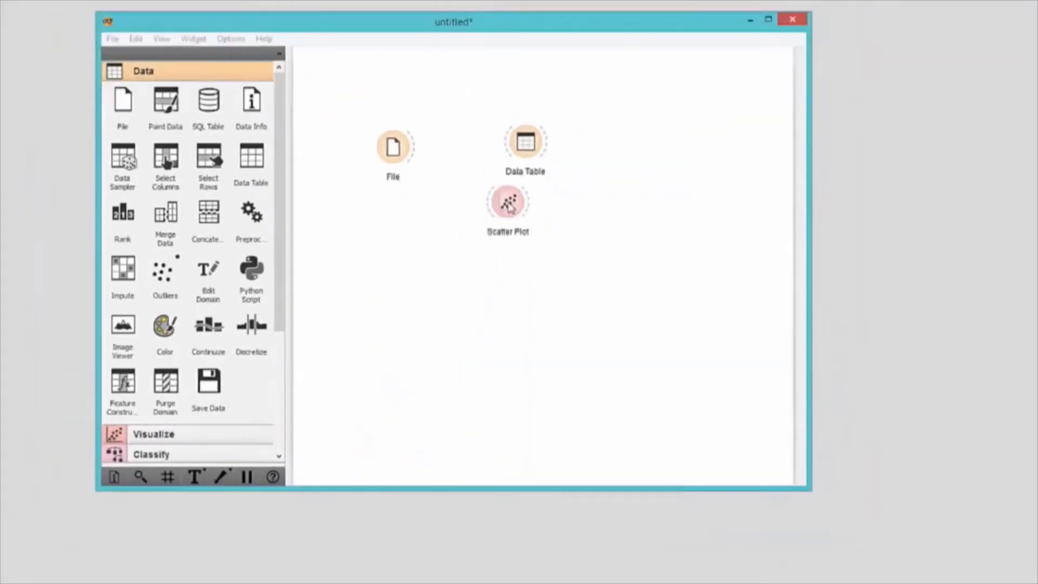
pyautogui.click(508, 206)
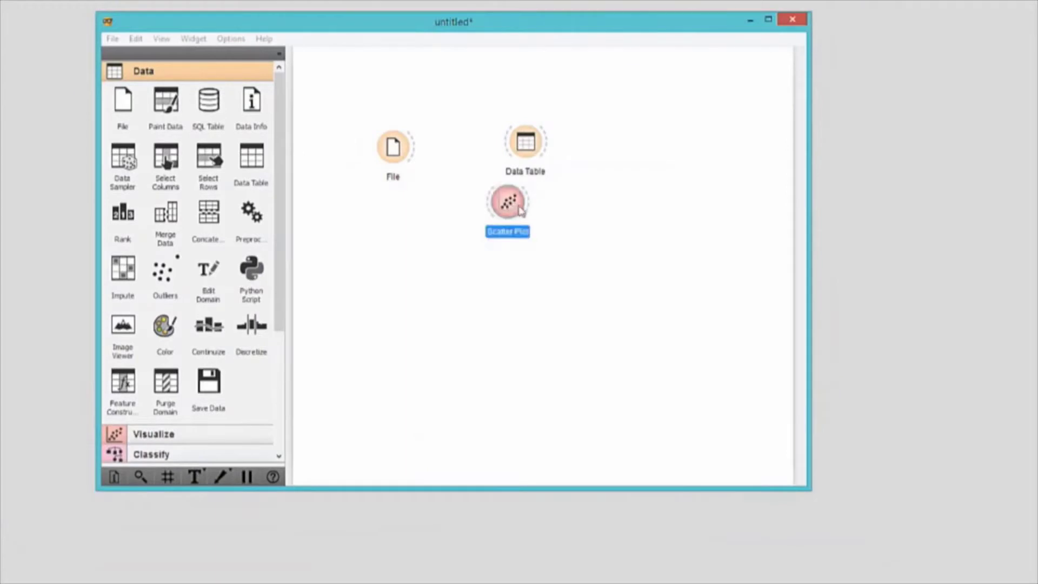
pyautogui.moveTo(520, 210); pyautogui.dragTo(540, 213)
pyautogui.click(510, 301)
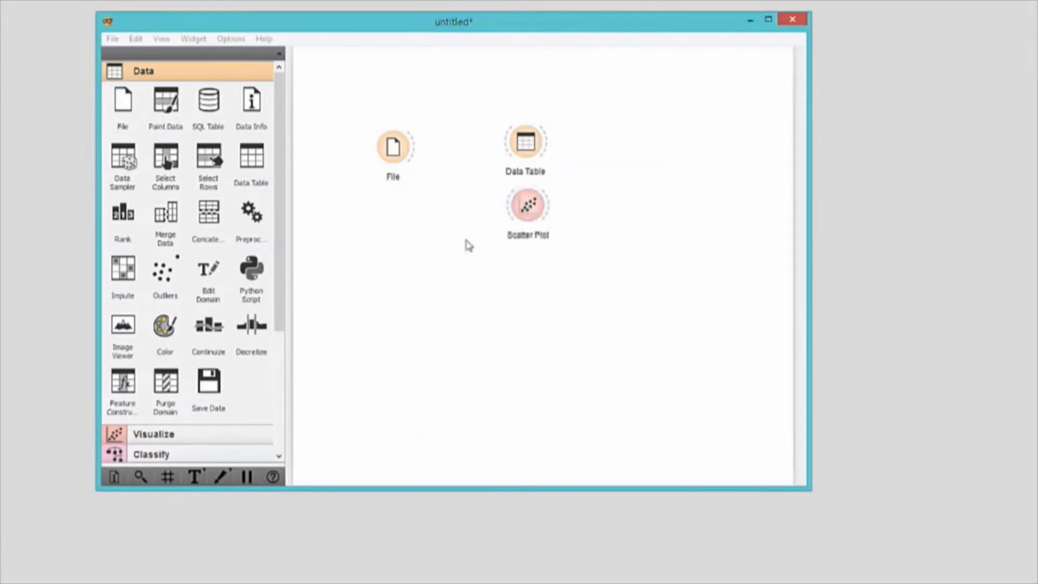
# Add a Box Plot widget from the visualization category, connected to File's output, below the Scatter Plot
pyautogui.moveTo(416, 152); pyautogui.dragTo(507, 282)
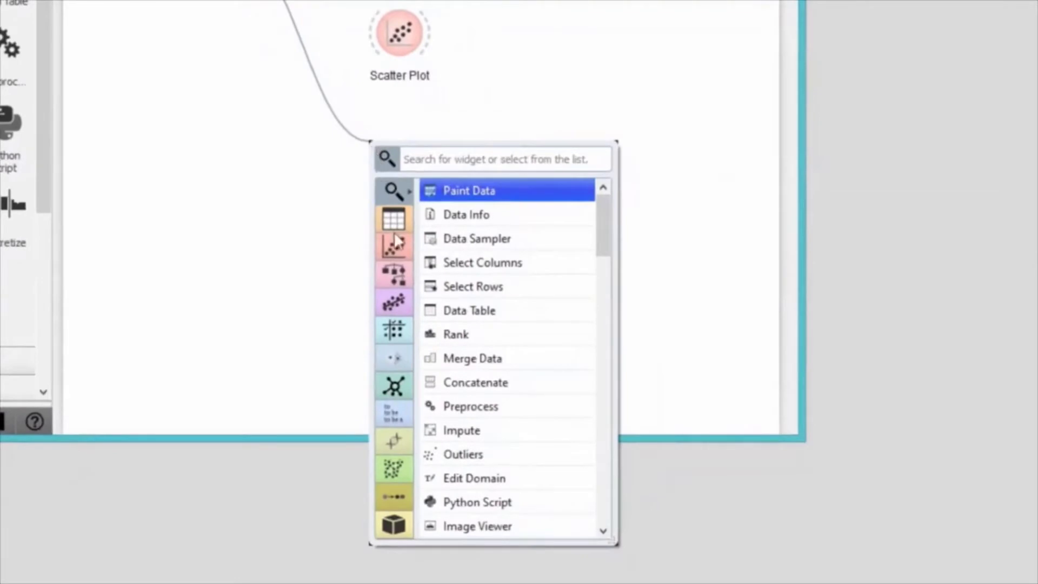
pyautogui.click(396, 244)
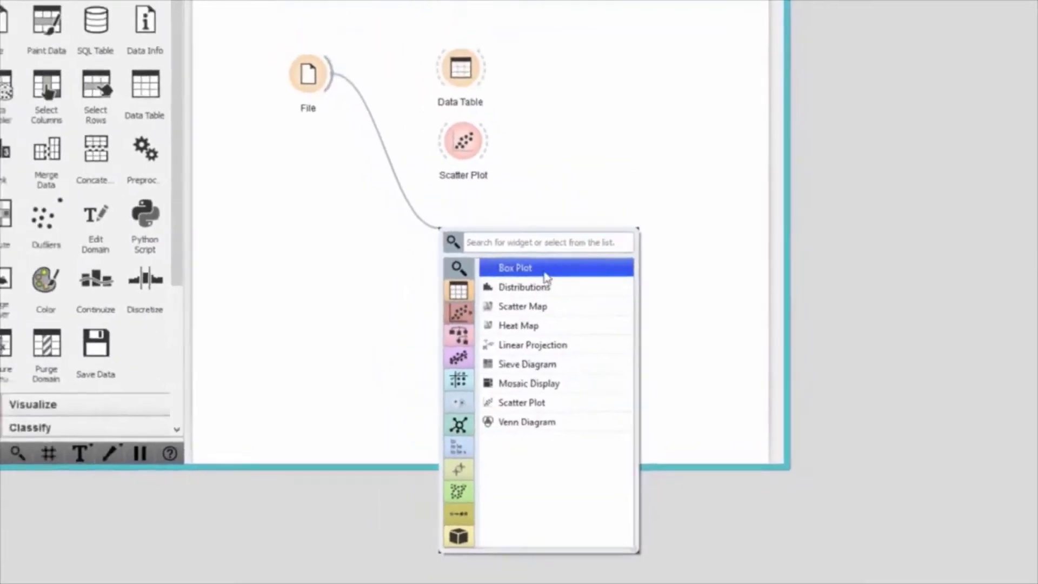
pyautogui.click(546, 275)
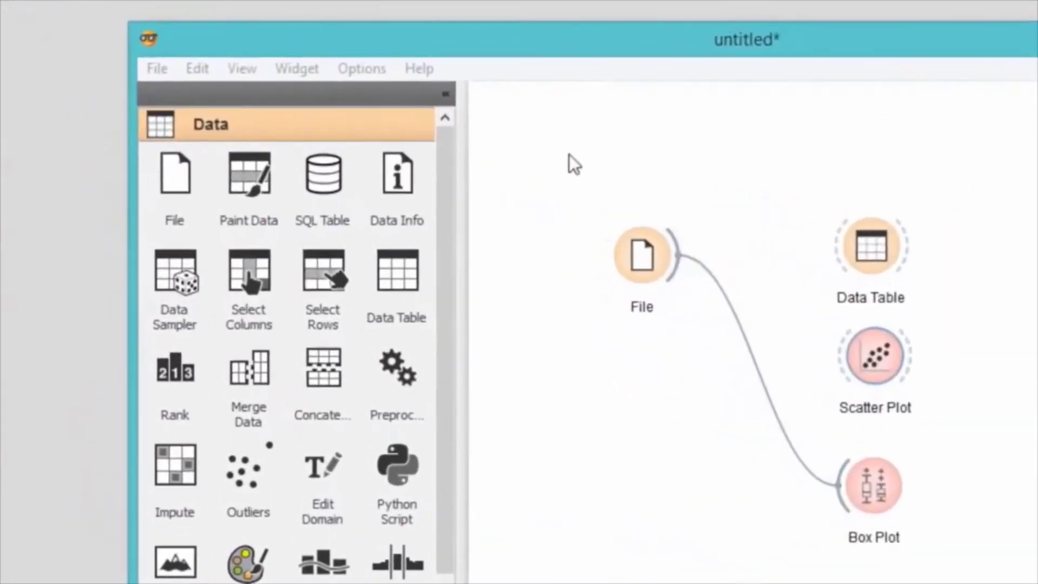
# Collapse the widget toolbox to its compact form
pyautogui.click(241, 69)
pyautogui.click(242, 110)
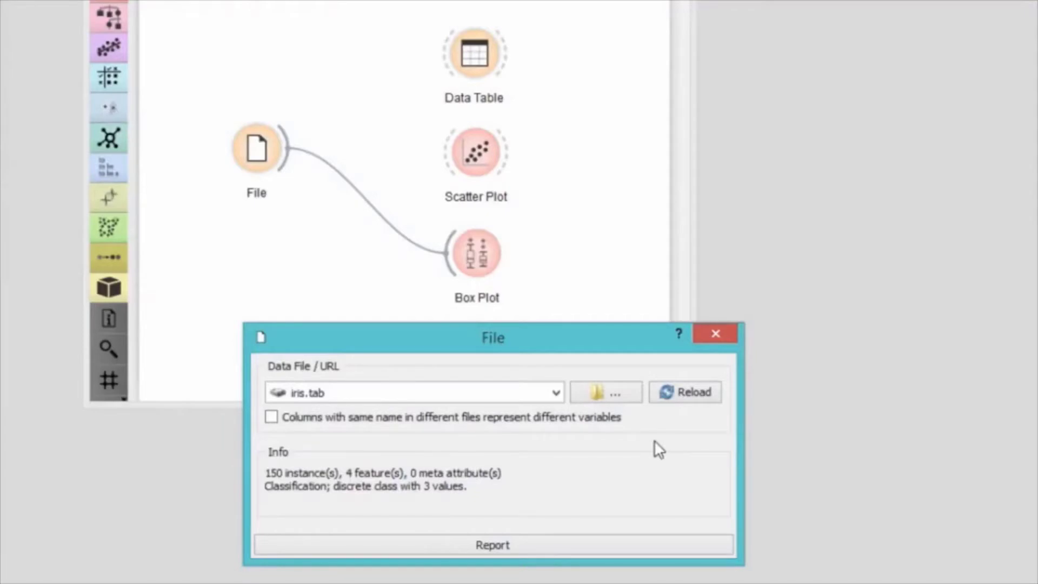
# Close the File widget's window and connect File to both Scatter Plot and Data Table
pyautogui.click(715, 334)
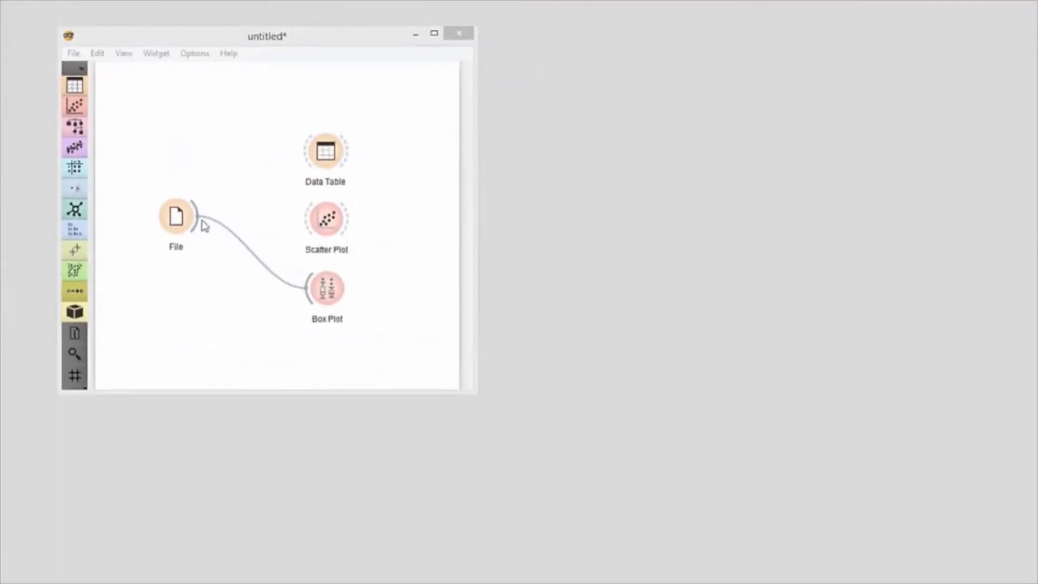
pyautogui.moveTo(201, 219); pyautogui.dragTo(307, 218)
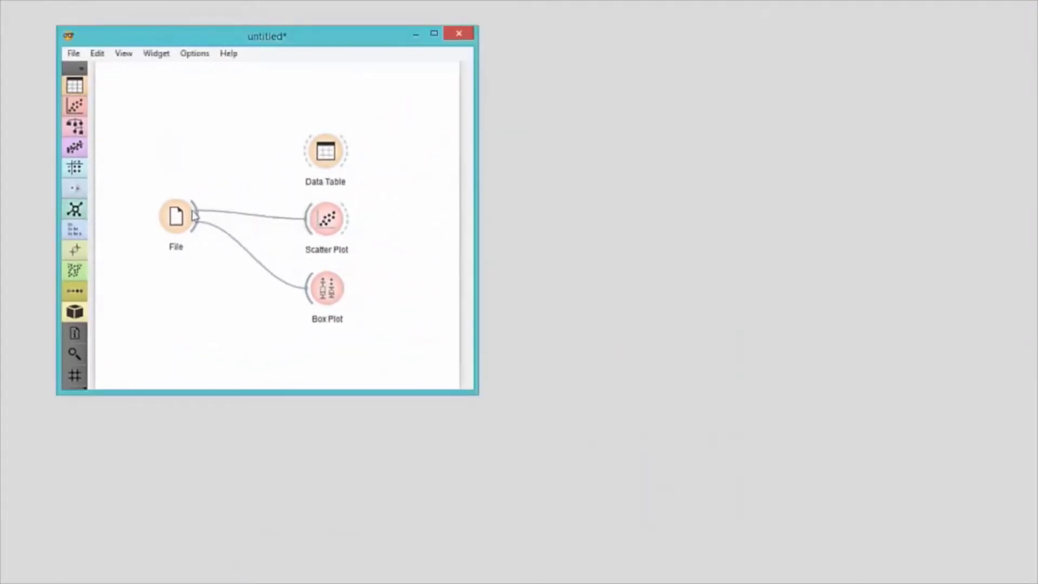
pyautogui.moveTo(194, 215); pyautogui.dragTo(311, 154)
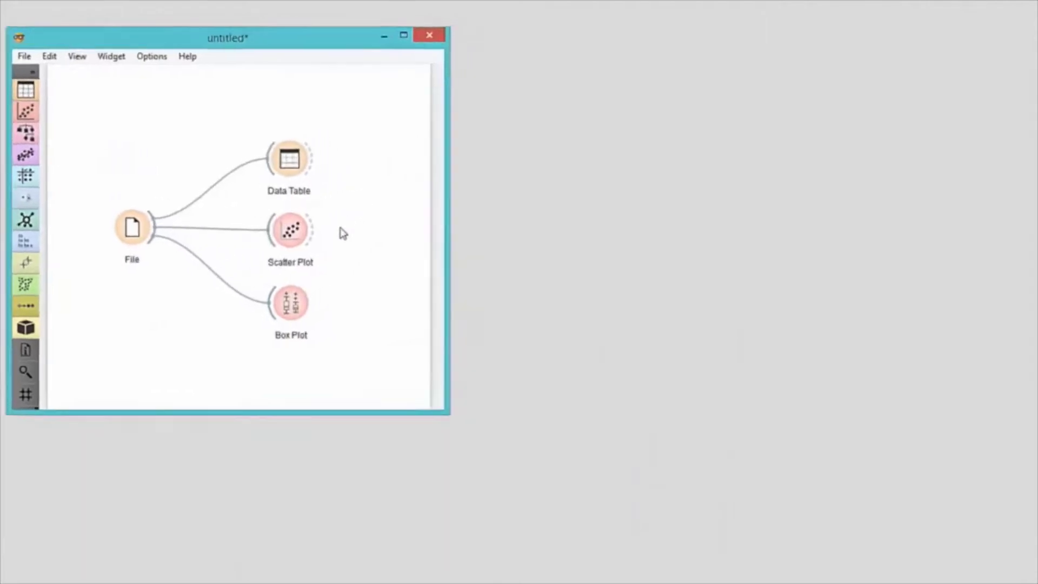
# Open the Scatter Plot, move its widget farther from File, and connect Data Table's output to it
pyautogui.doubleClick(298, 234)
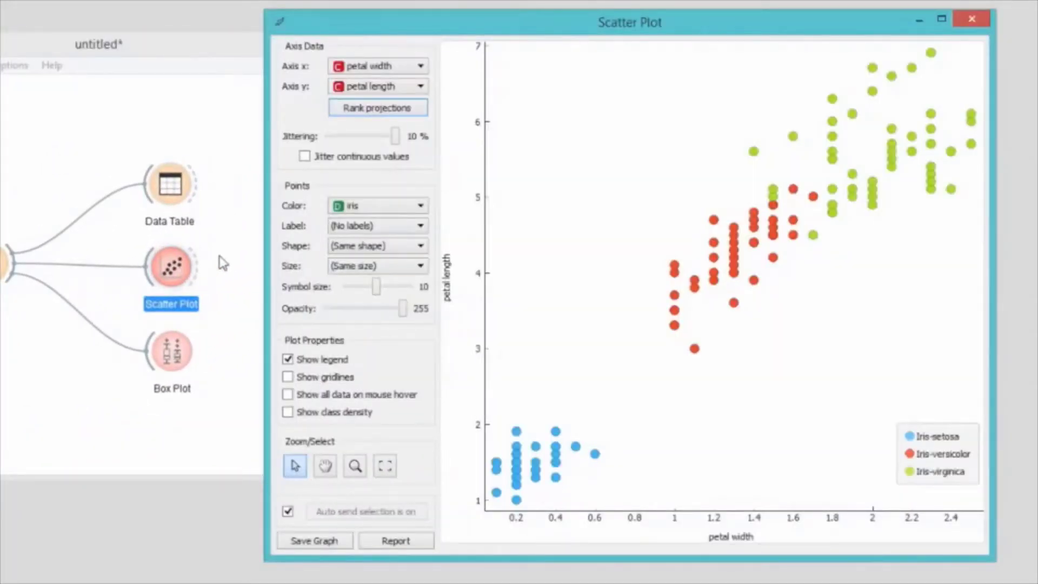
pyautogui.moveTo(173, 267); pyautogui.dragTo(281, 263)
pyautogui.moveTo(201, 193); pyautogui.dragTo(257, 260)
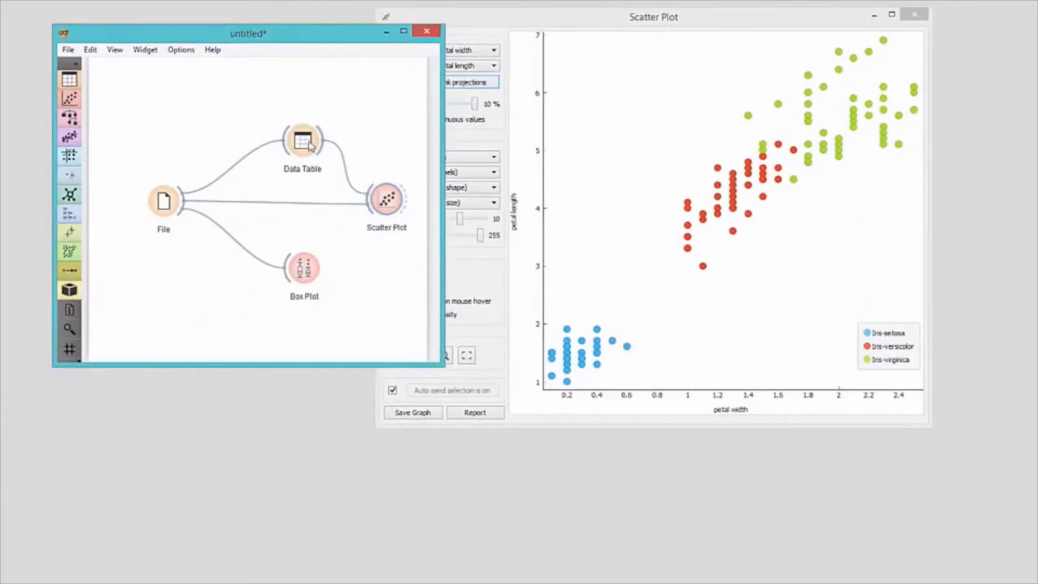
# Open the Data Table and select rows 47 through 54, spanning Iris-setosa and Iris-versicolor
pyautogui.doubleClick(304, 141)
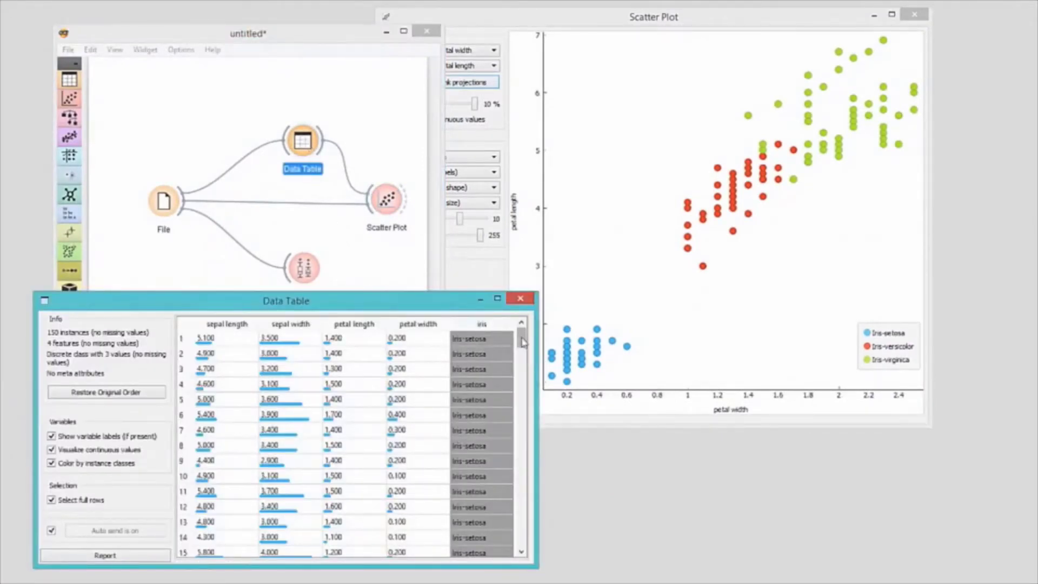
pyautogui.moveTo(522, 342); pyautogui.dragTo(520, 403)
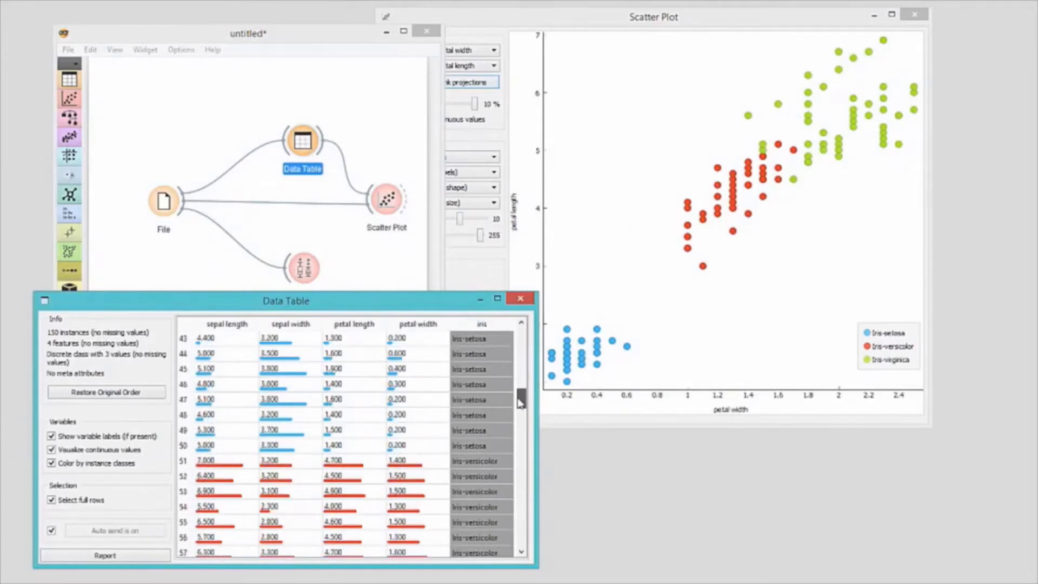
pyautogui.click(222, 403)
pyautogui.keyDown('shift'); pyautogui.click(235, 511); pyautogui.keyUp('shift')
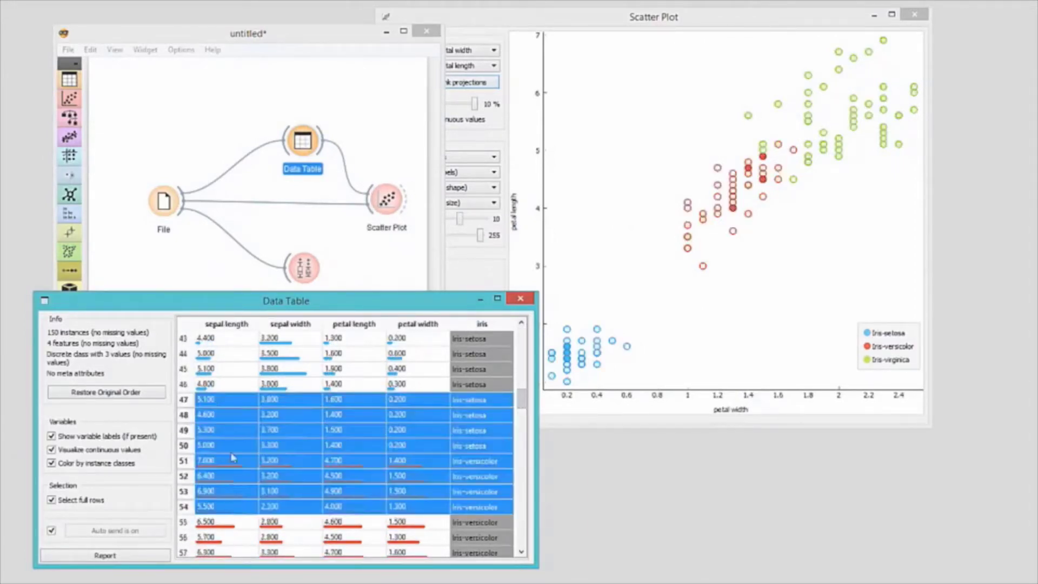
# Replace the Data Table selection with rows 46 through 54
pyautogui.click(243, 359)
pyautogui.click(256, 506)
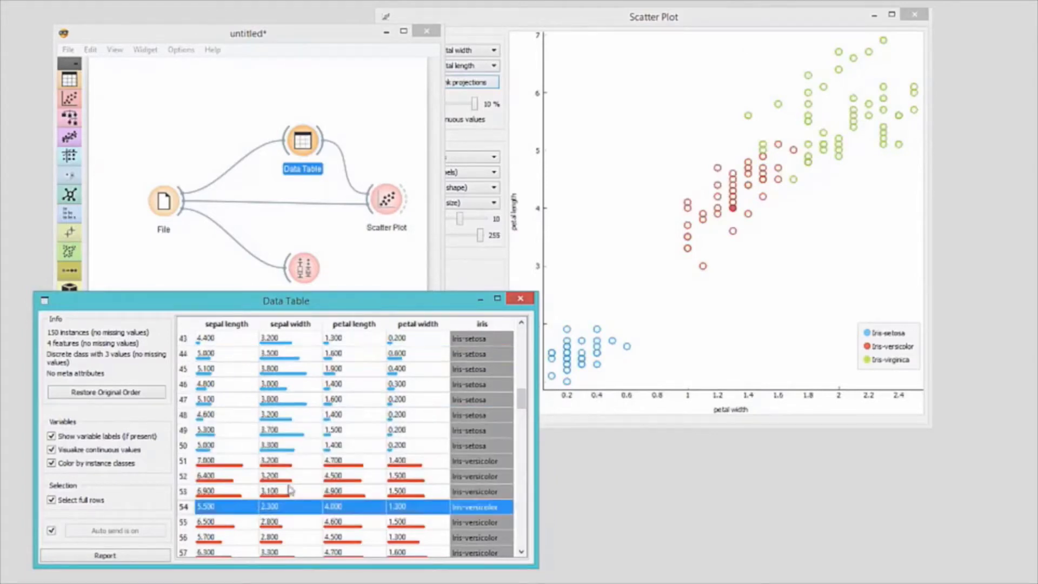
pyautogui.keyDown('shift'); pyautogui.click(298, 432); pyautogui.keyUp('shift')
pyautogui.keyDown('shift'); pyautogui.click(295, 390); pyautogui.keyUp('shift')
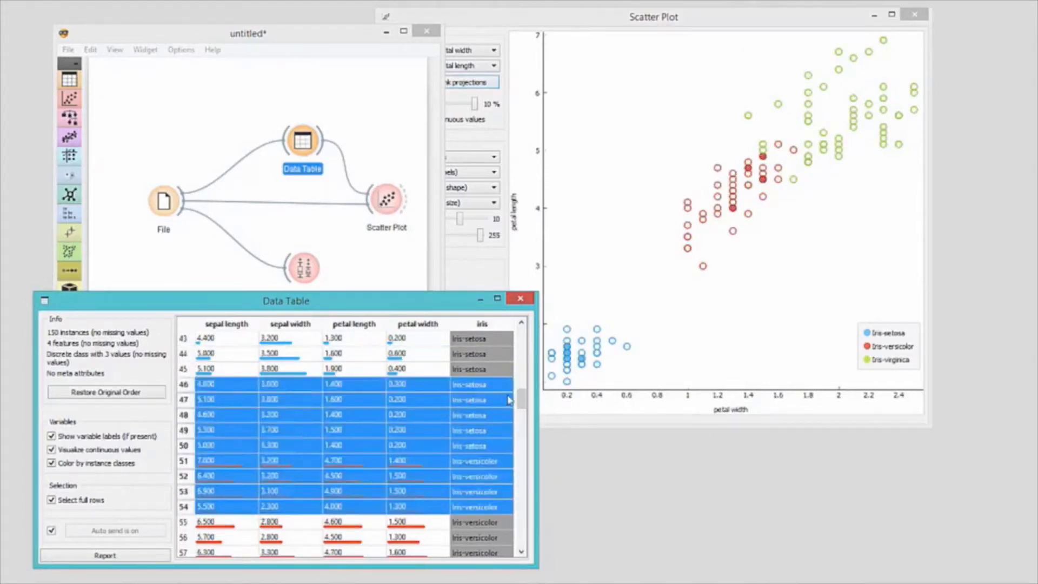
# Replace the Data Table selection with a block of Iris-versicolor rows ending at row 66
pyautogui.click(530, 405)
pyautogui.moveTo(521, 397); pyautogui.dragTo(522, 421)
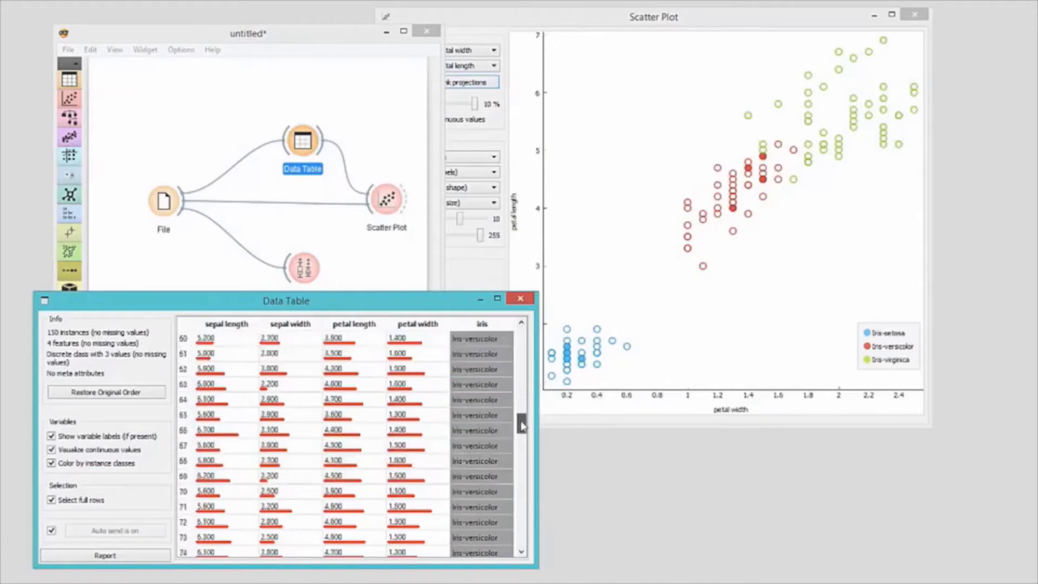
pyautogui.keyDown('shift'); pyautogui.click(388, 434); pyautogui.keyUp('shift')
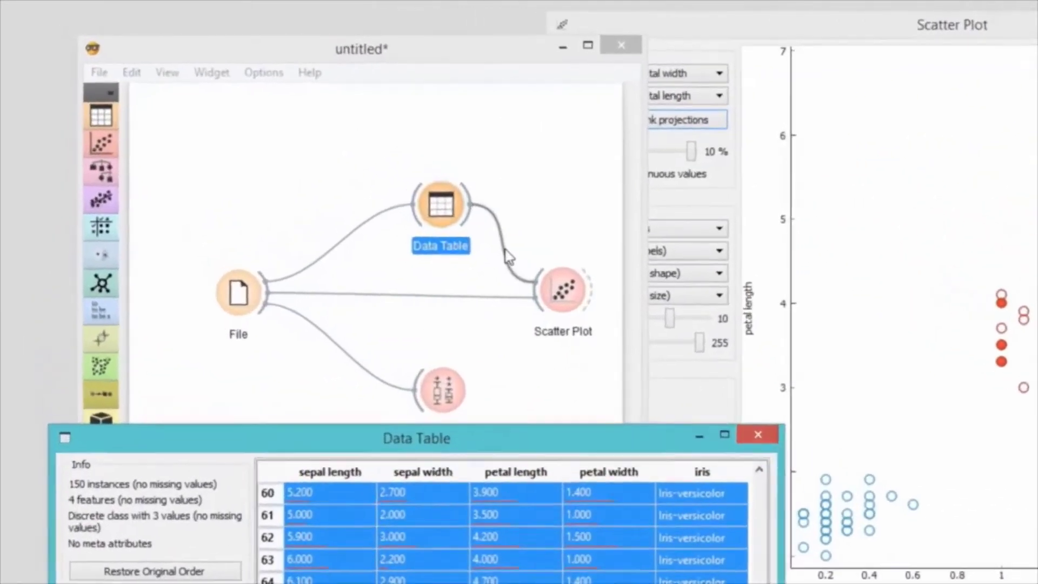
# Rewire the Data Table to Scatter Plot link so Other Data feeds Data Subset, and bring the Scatter Plot window forward
pyautogui.doubleClick(346, 171)
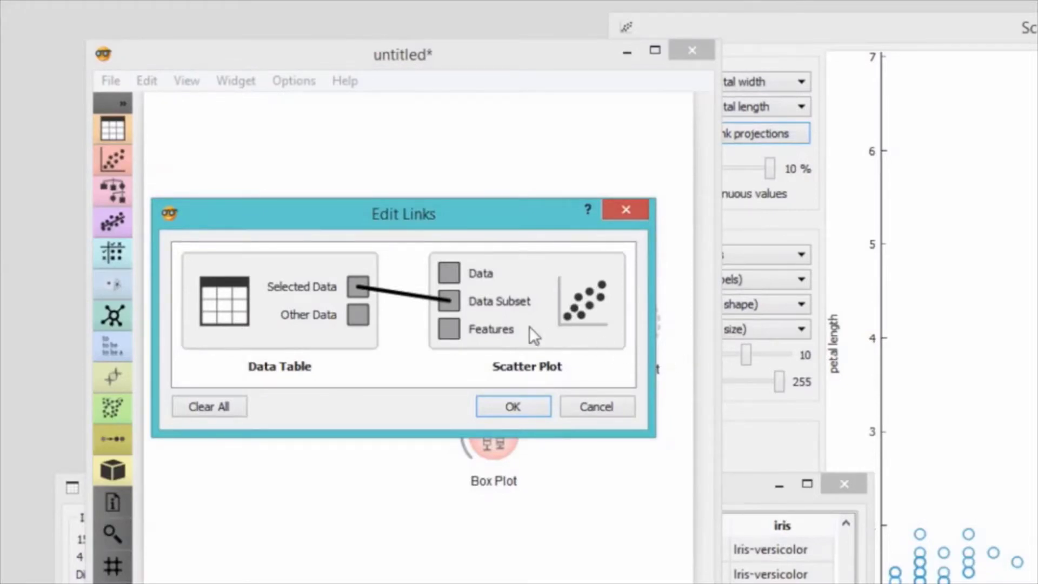
pyautogui.click(410, 293)
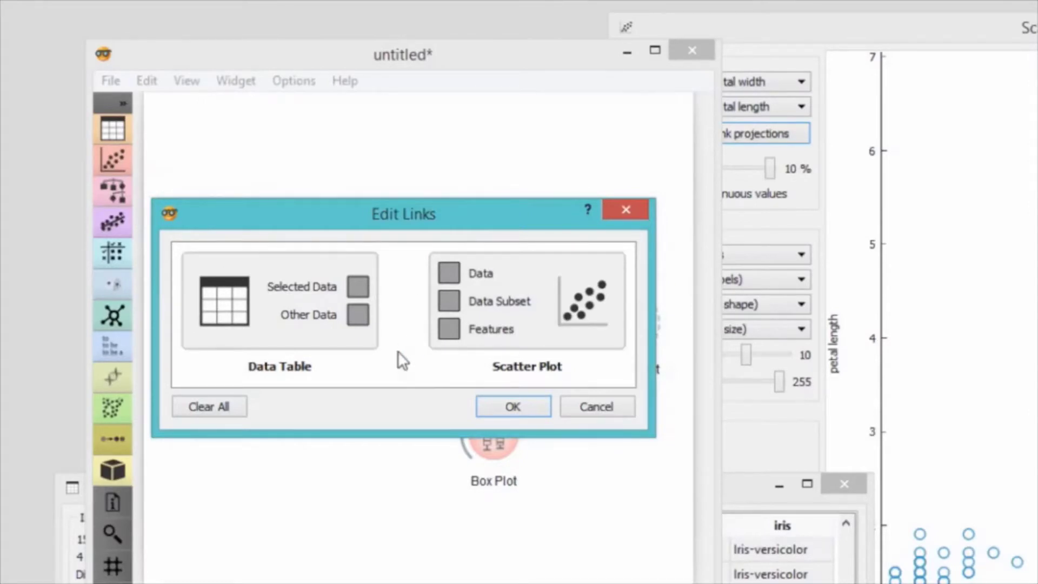
pyautogui.moveTo(369, 314); pyautogui.dragTo(447, 301)
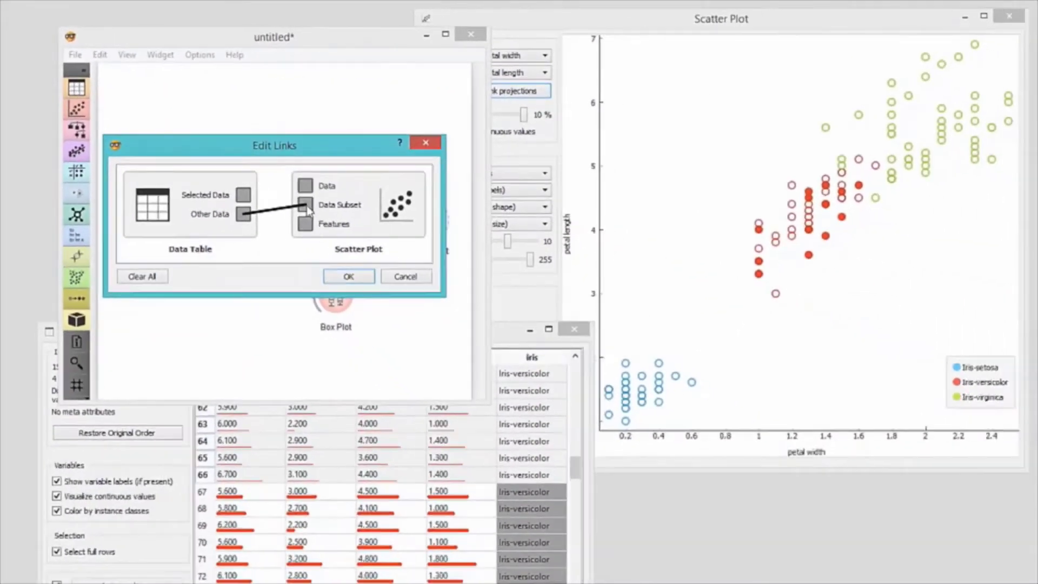
pyautogui.click(348, 276)
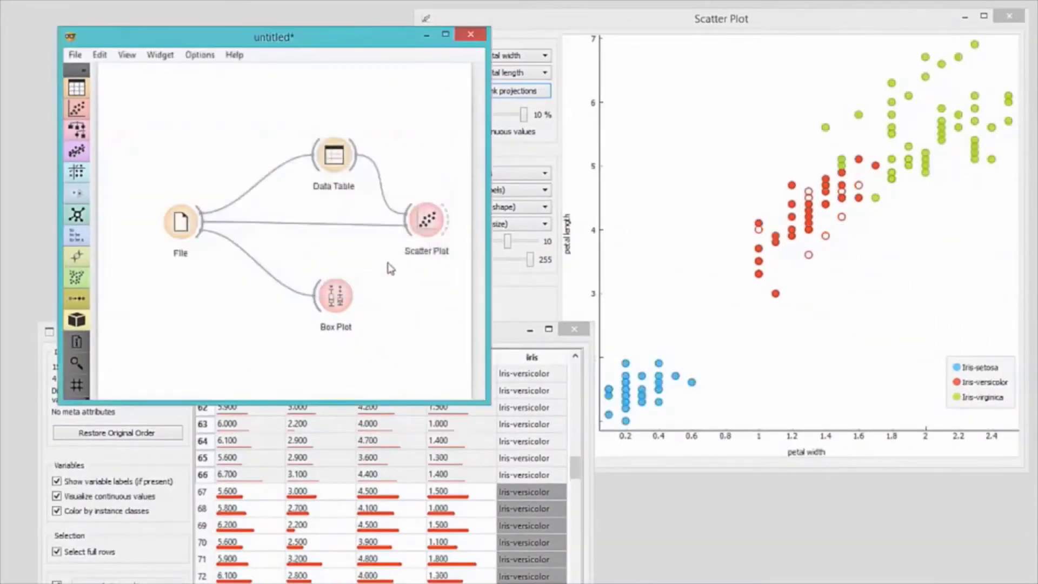
pyautogui.click(580, 34)
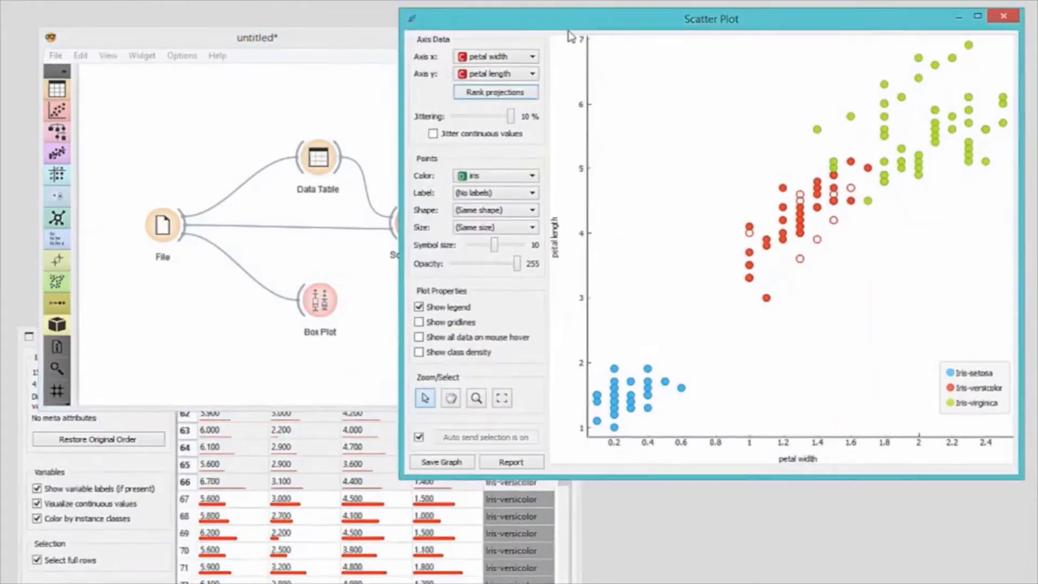
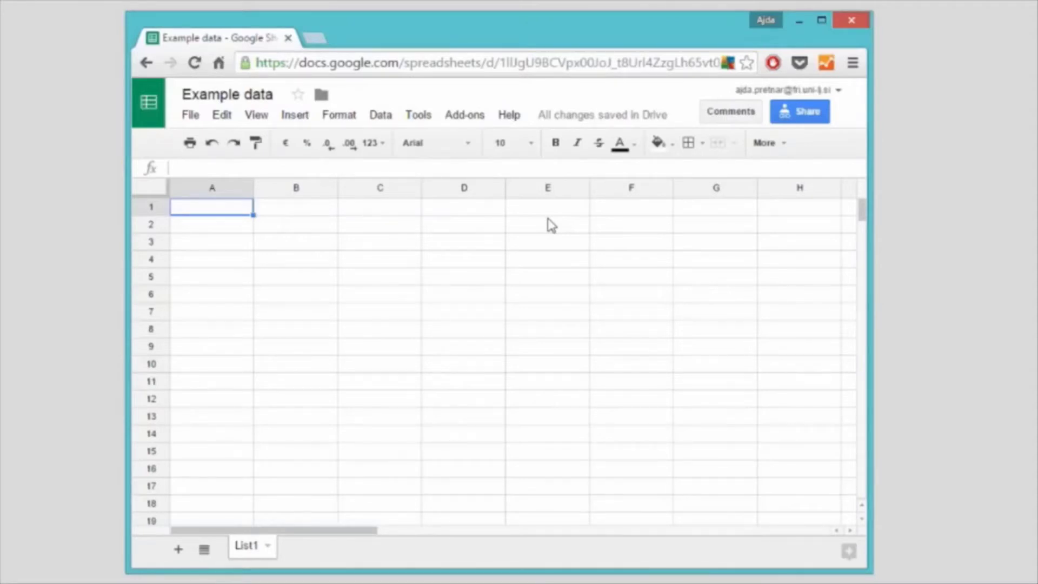
# Enter the column headers name, gender, height, weight, eye color and hair color in cells A1 through F1
pyautogui.write('name')
pyautogui.press('Tab')
pyautogui.write('gender')
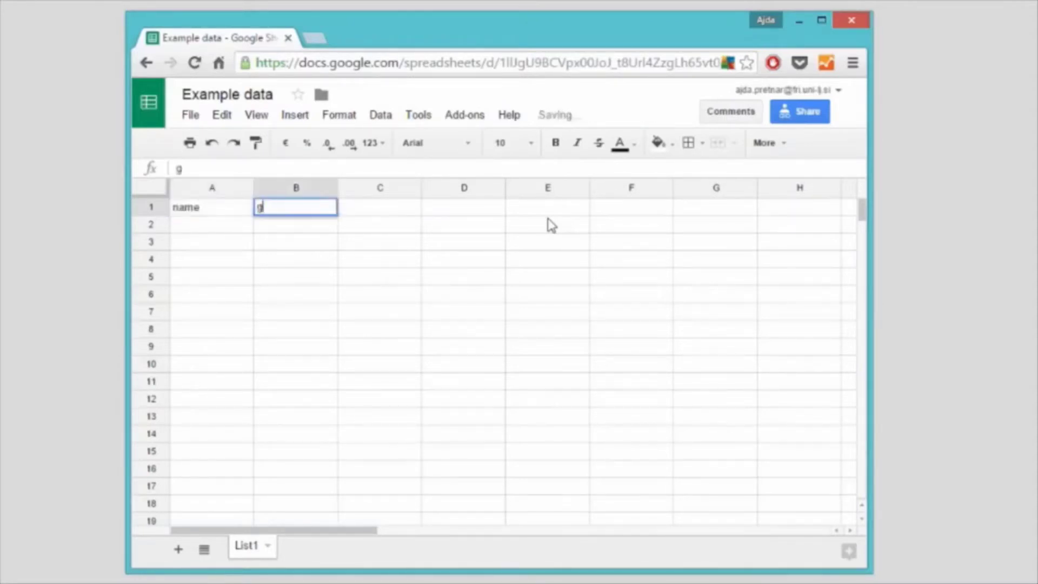
pyautogui.press('Tab')
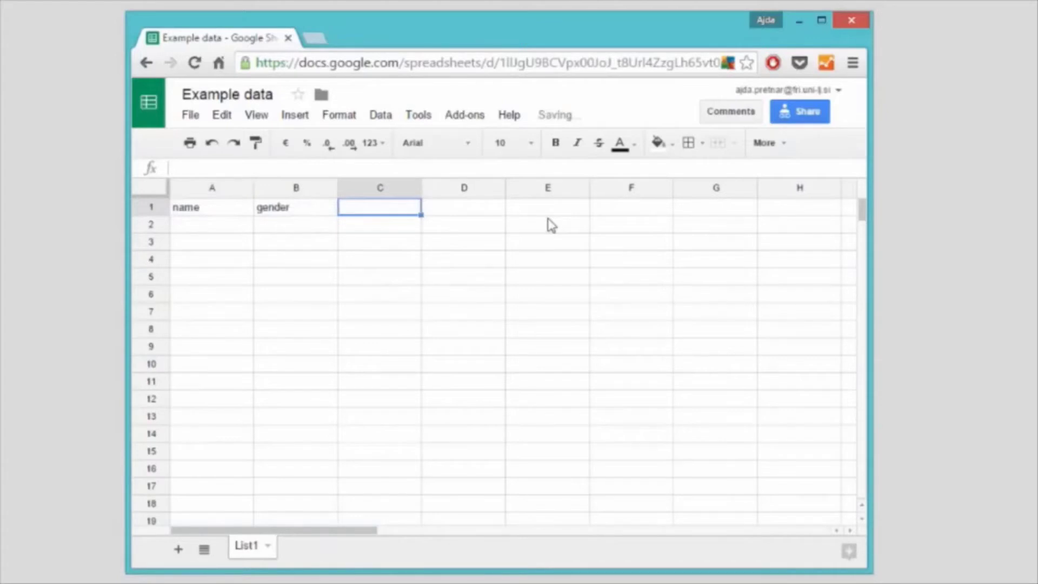
pyautogui.write('height')
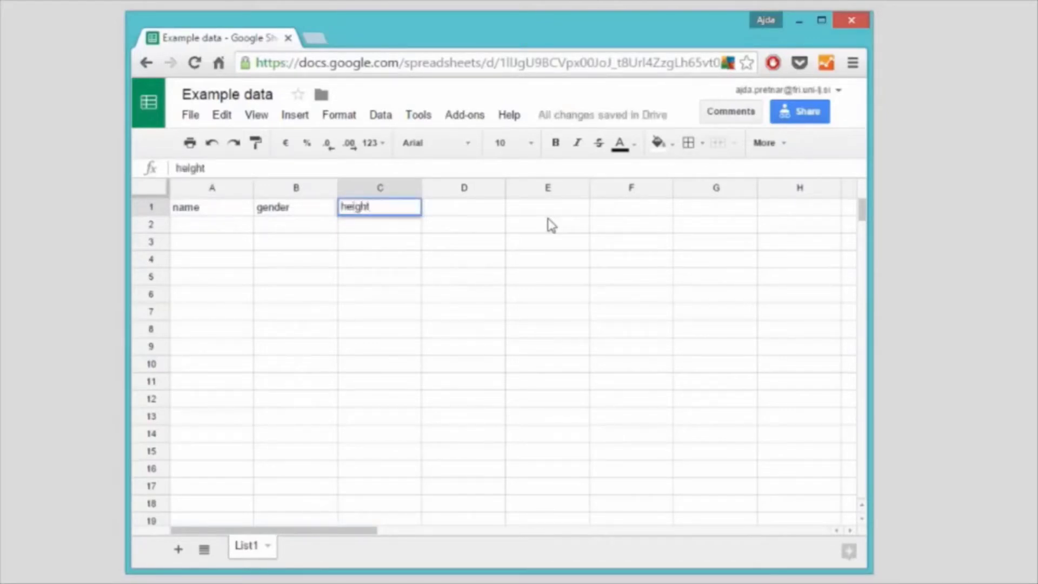
pyautogui.press('Tab')
pyautogui.write('weigh')
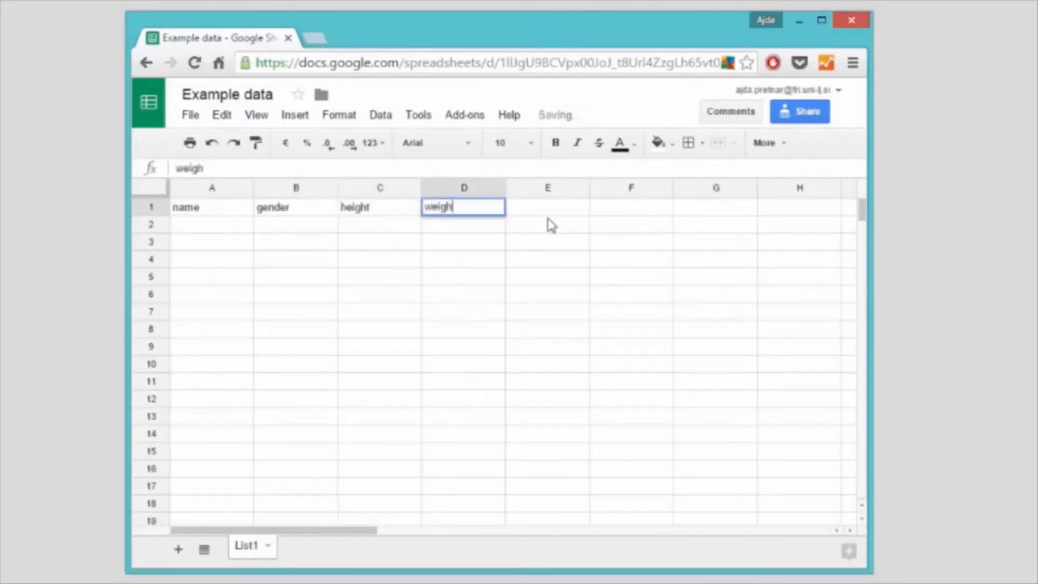
pyautogui.press('Tab')
pyautogui.write('eye')
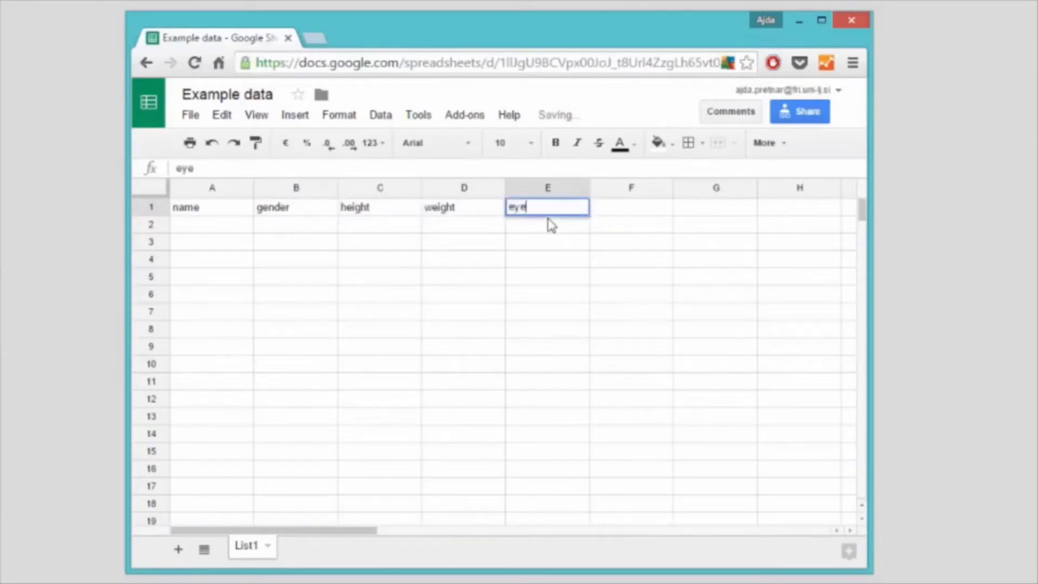
pyautogui.write(' color')
pyautogui.press('Tab')
pyautogui.write('hai')
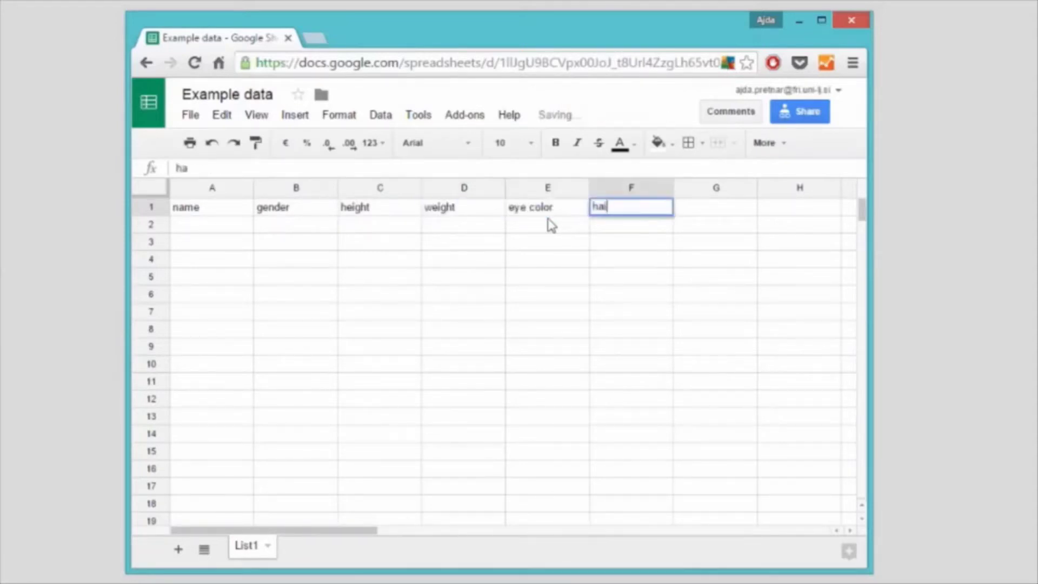
pyautogui.write('r color')
pyautogui.press('Return')
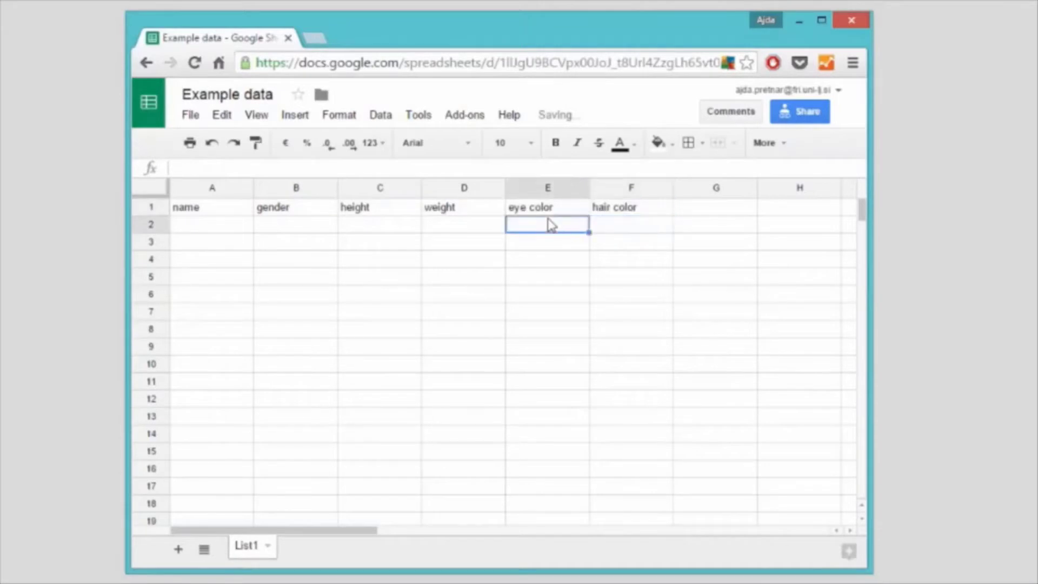
# Enter the first names of four sample people in the name column, cells A2 through A5
pyautogui.write('Ji')
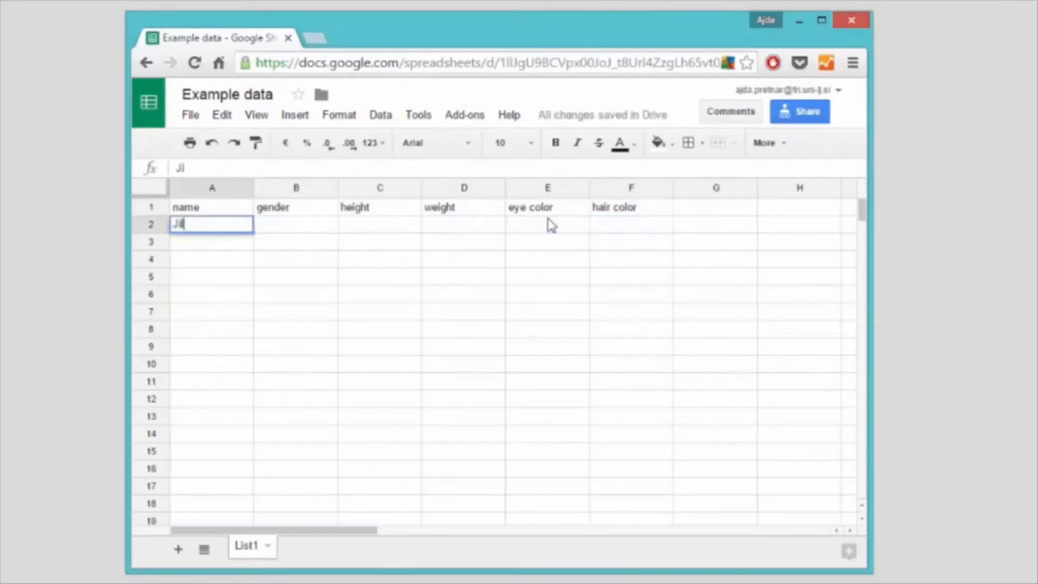
pyautogui.write('ll')
pyautogui.press('Return')
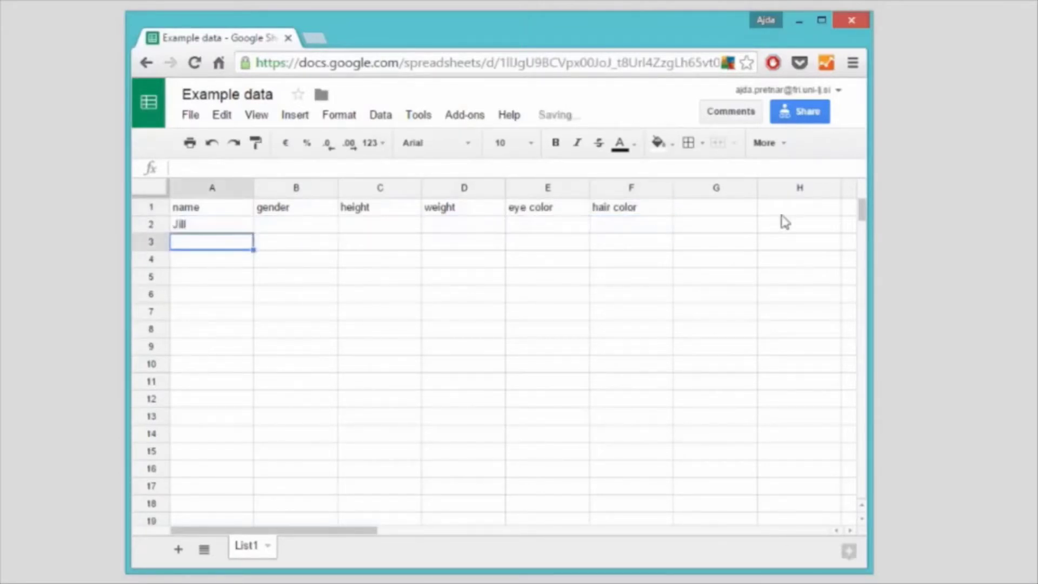
pyautogui.write('Jack')
pyautogui.press('Return')
pyautogui.write('Mark')
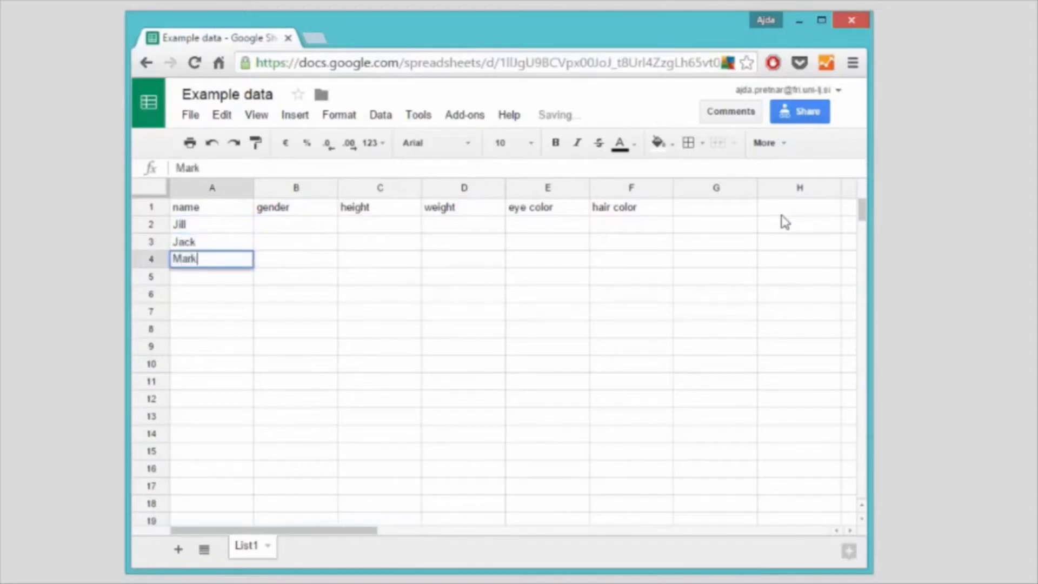
pyautogui.press('Return')
pyautogui.write('Ann')
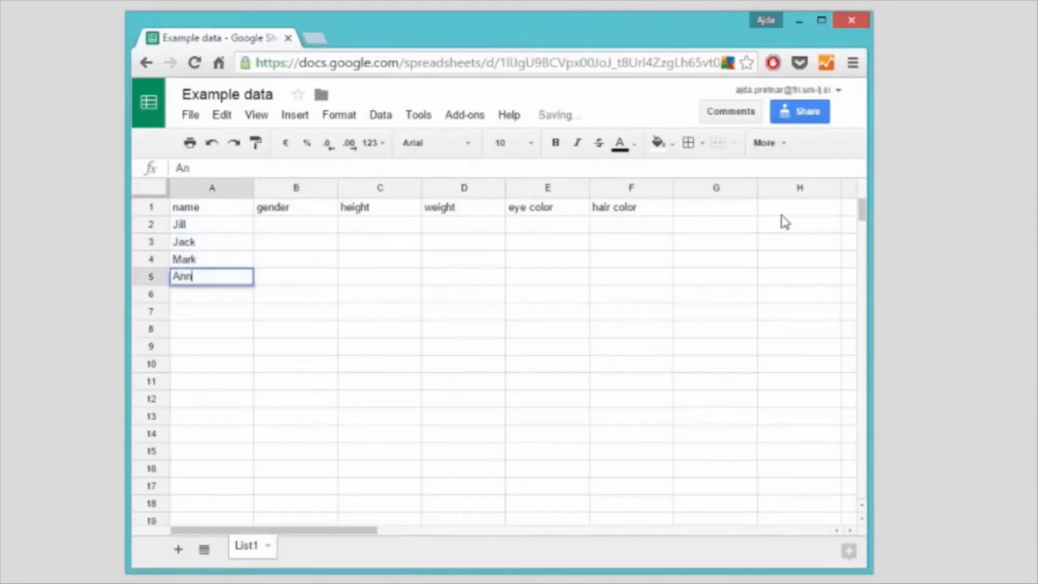
pyautogui.press('Return')
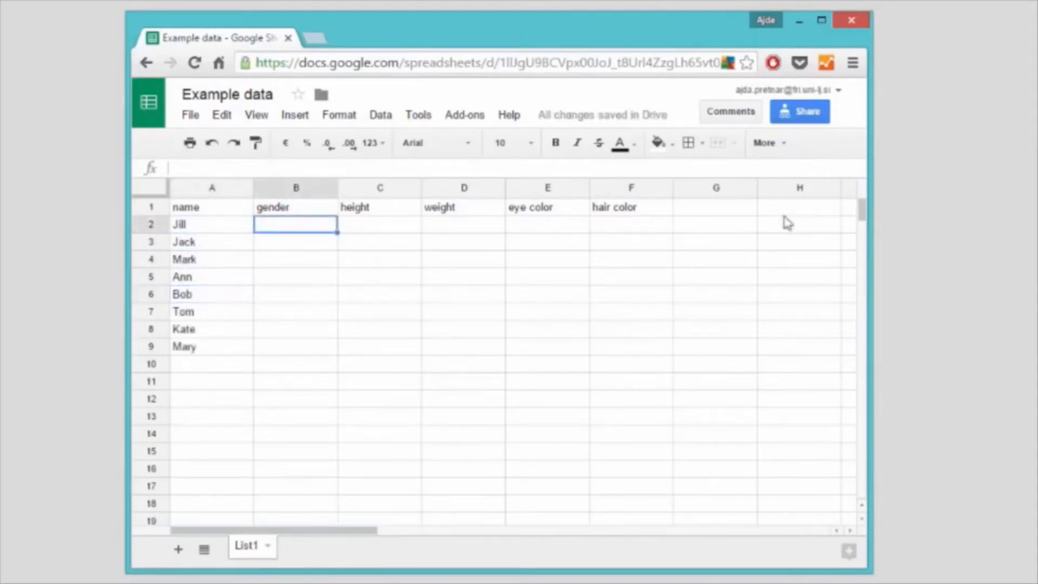
# Enter female, male, male and female in the gender column, cells B2 through B5
pyautogui.write('female')
pyautogui.press('Return')
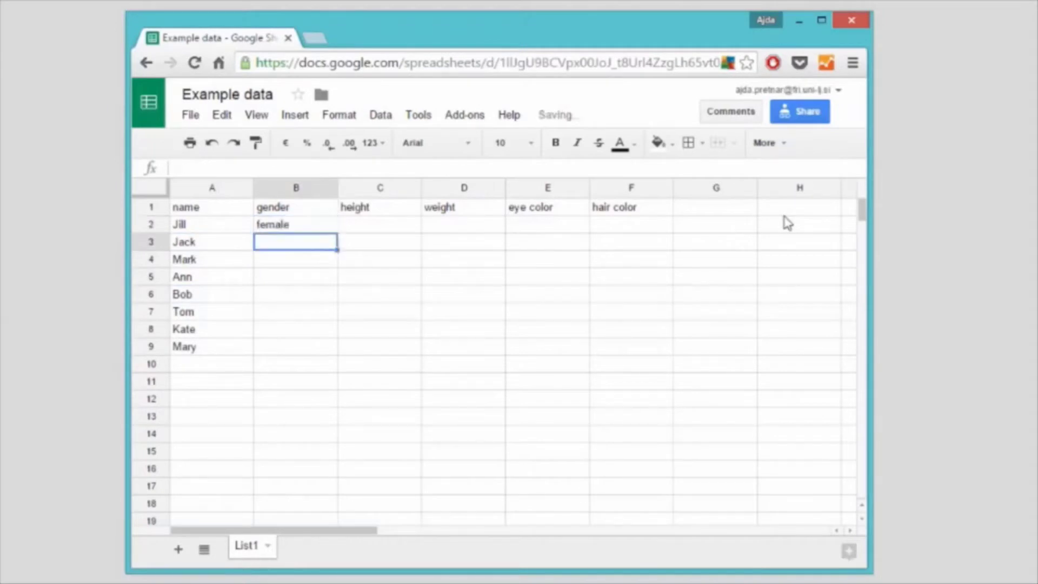
pyautogui.write('male')
pyautogui.press('Return')
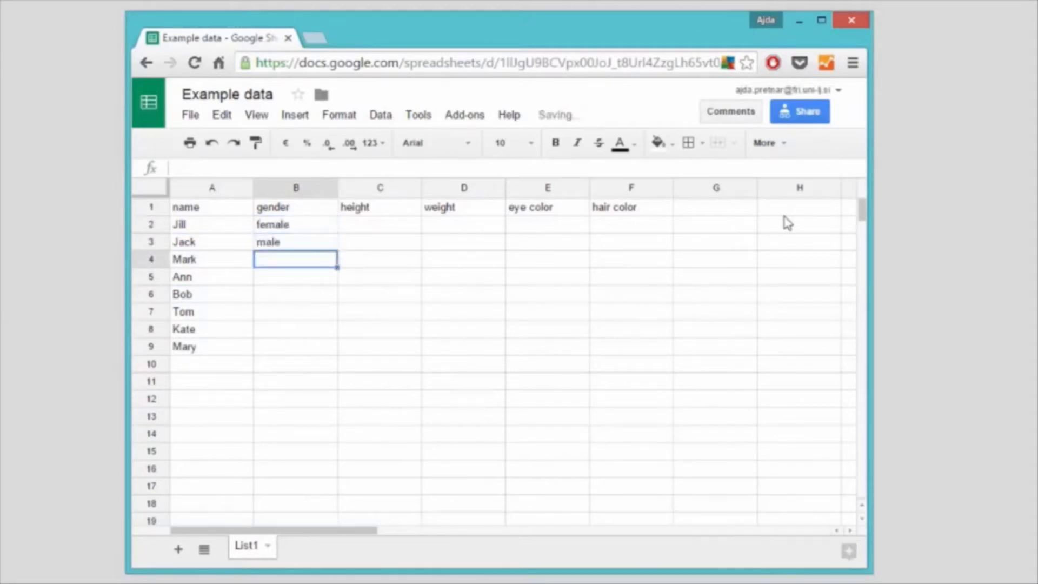
pyautogui.write('male')
pyautogui.press('Return')
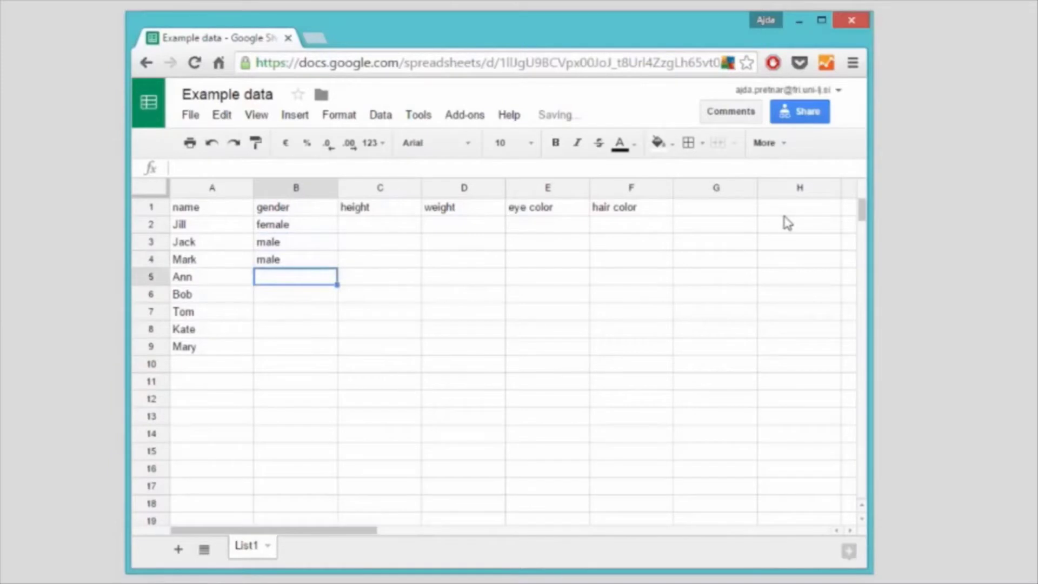
pyautogui.write('female')
pyautogui.press('Return')
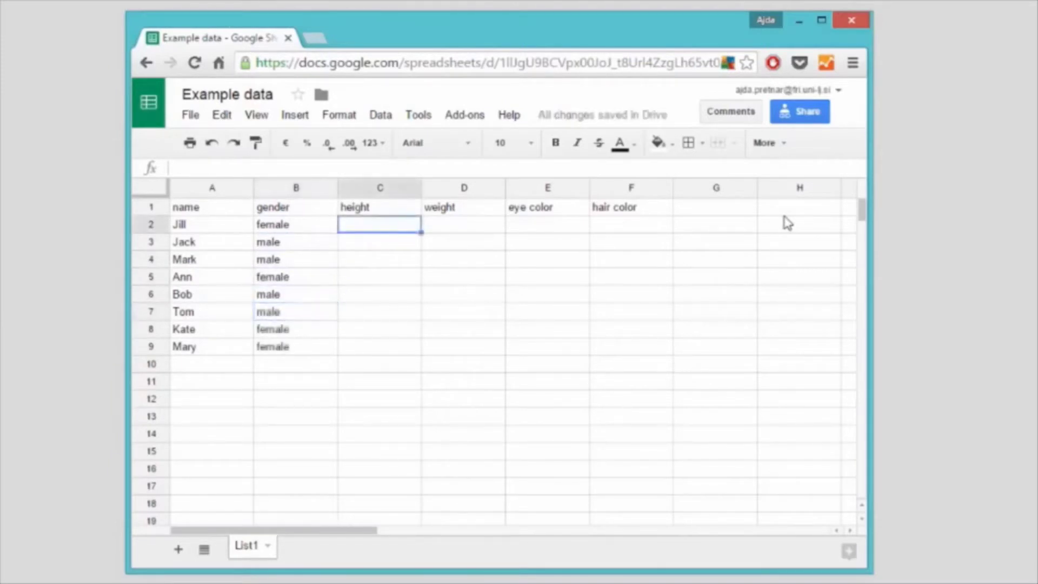
# Enter the heights 1.6, 1.75, 1.65, 1.7, 1.85 and 1.9 in cells C2 through C7
pyautogui.write('1')
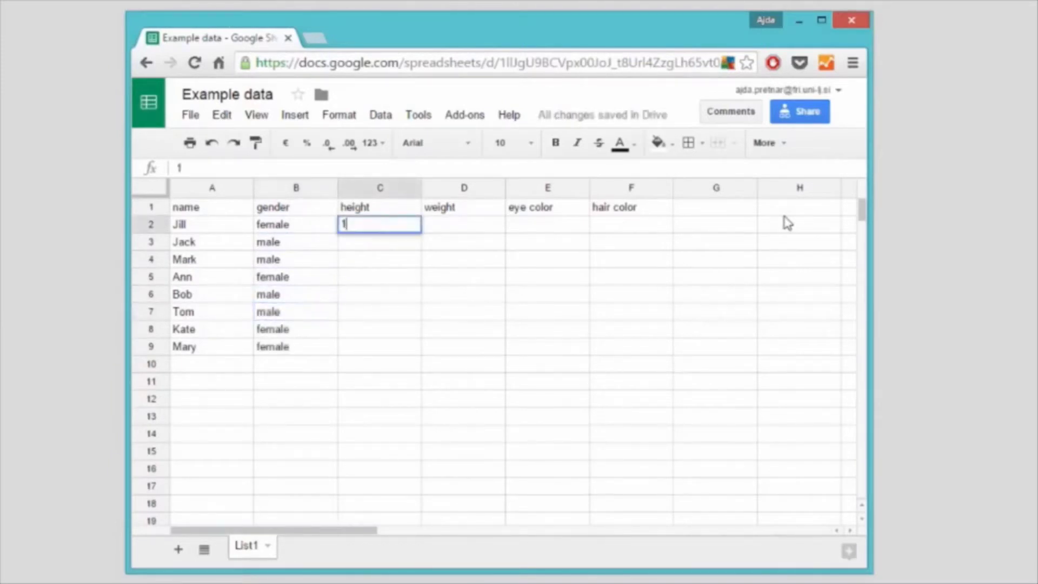
pyautogui.write('.6')
pyautogui.press('Return')
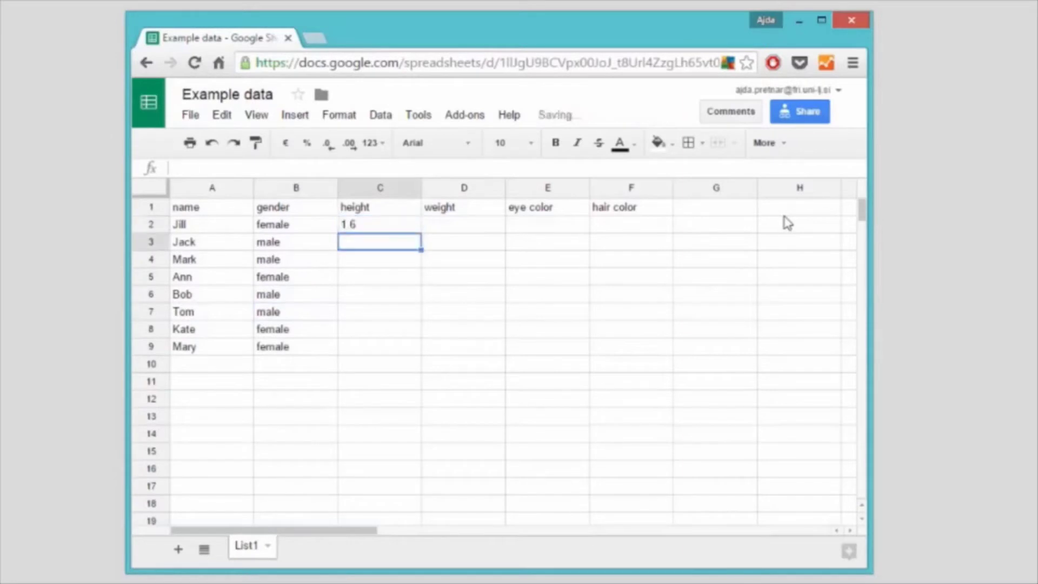
pyautogui.write('1.75')
pyautogui.press('Return')
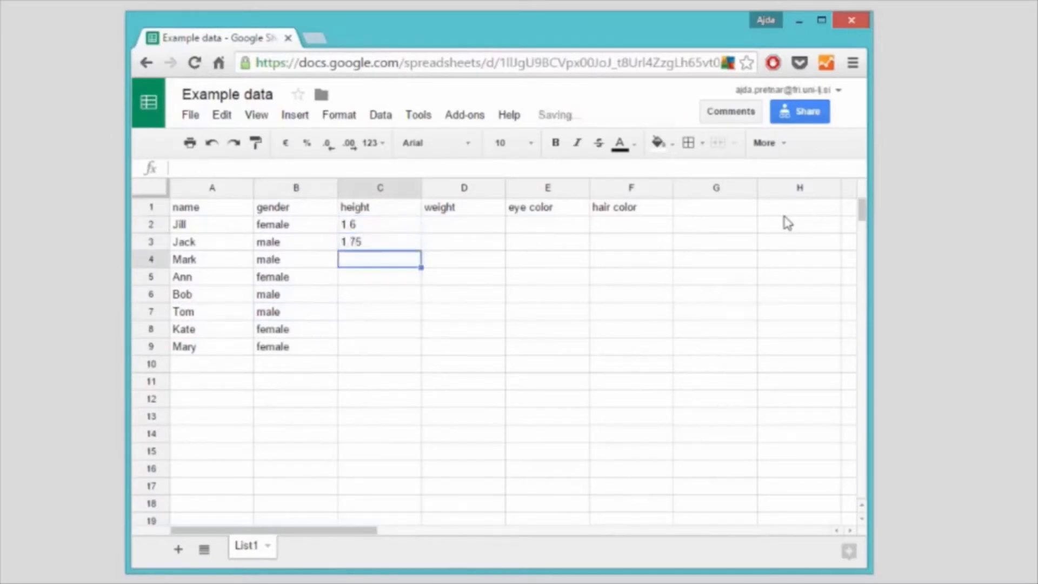
pyautogui.write('1.65')
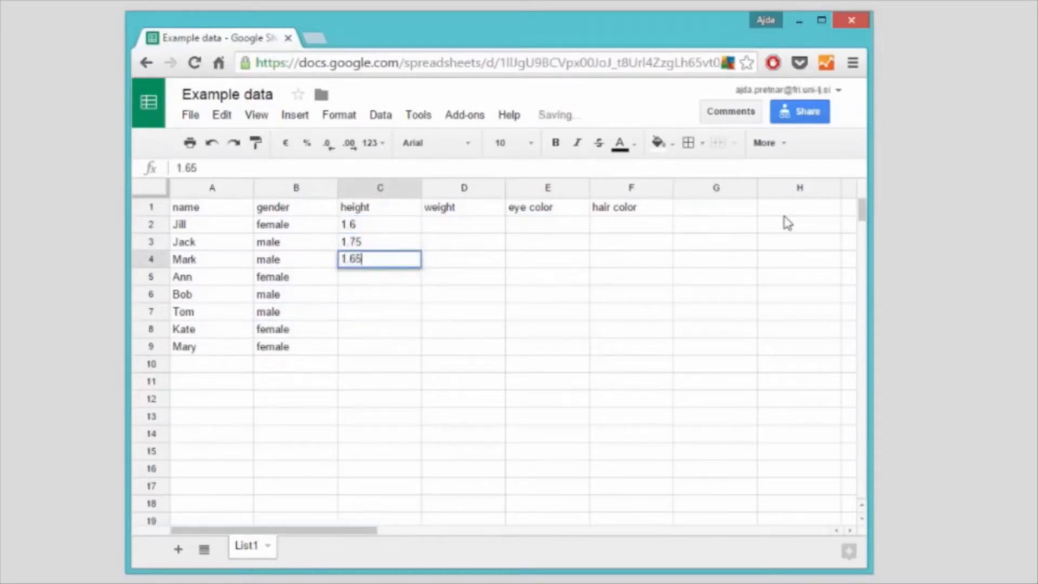
pyautogui.press('Return')
pyautogui.write('1.7')
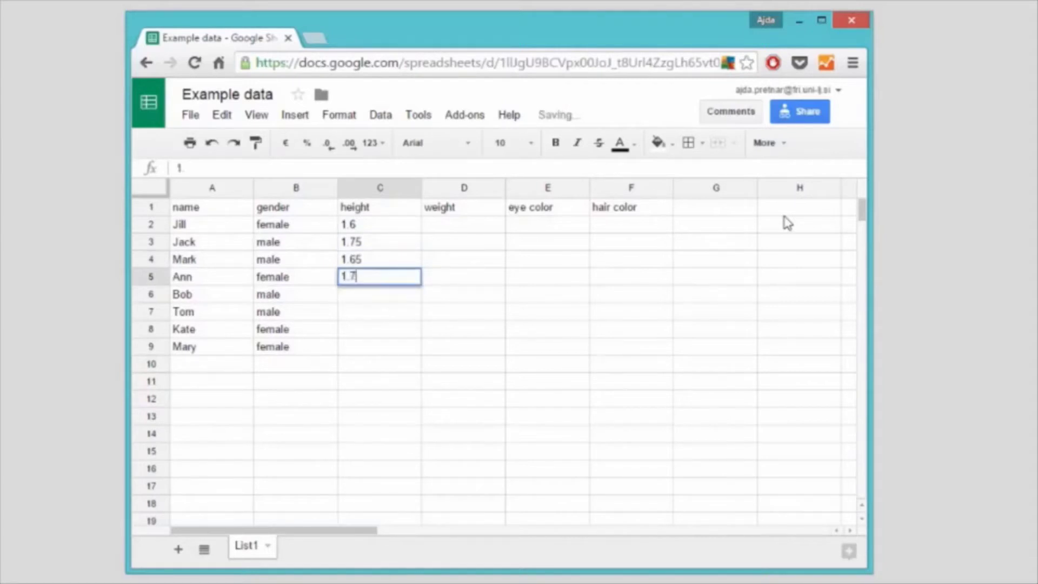
pyautogui.press('Return')
pyautogui.write('1.85')
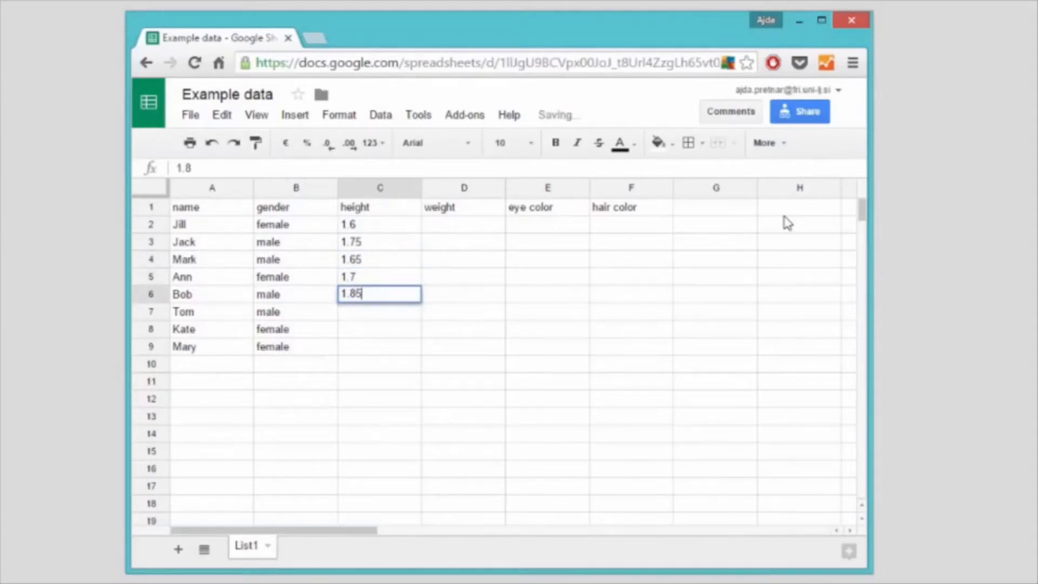
pyautogui.press('Return')
pyautogui.write('1.')
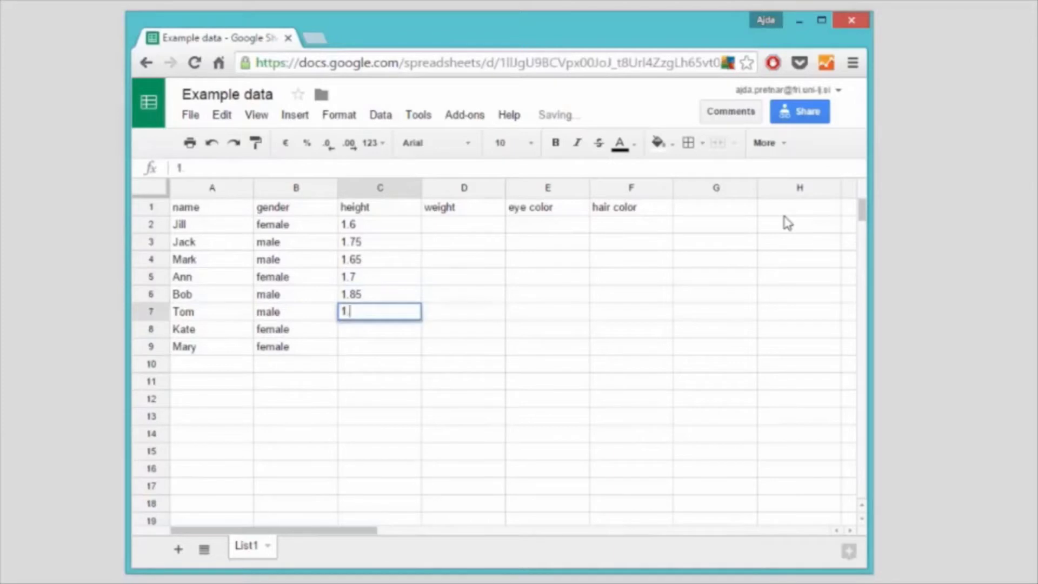
pyautogui.write('9')
pyautogui.press('Tab')
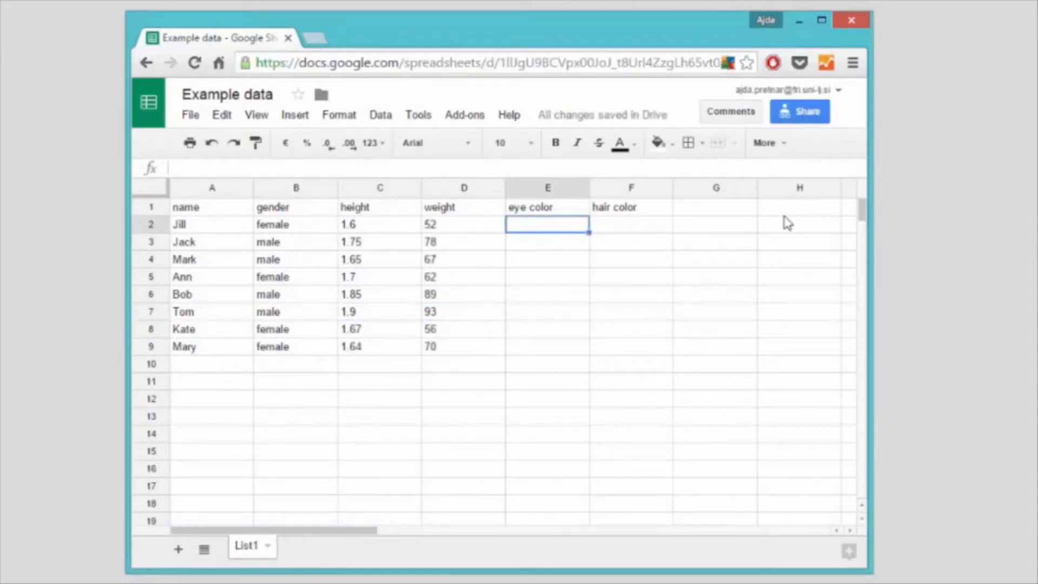
# Enter the eye colors blue, brown and brown in cells E2 through E4 and the hair color red in cell F9
pyautogui.write('blue')
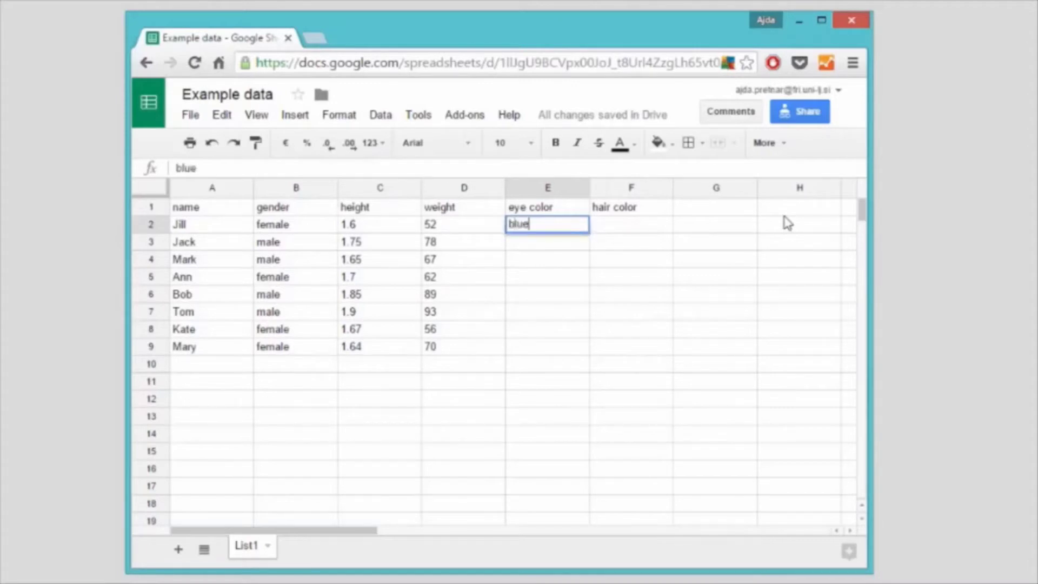
pyautogui.press('Return')
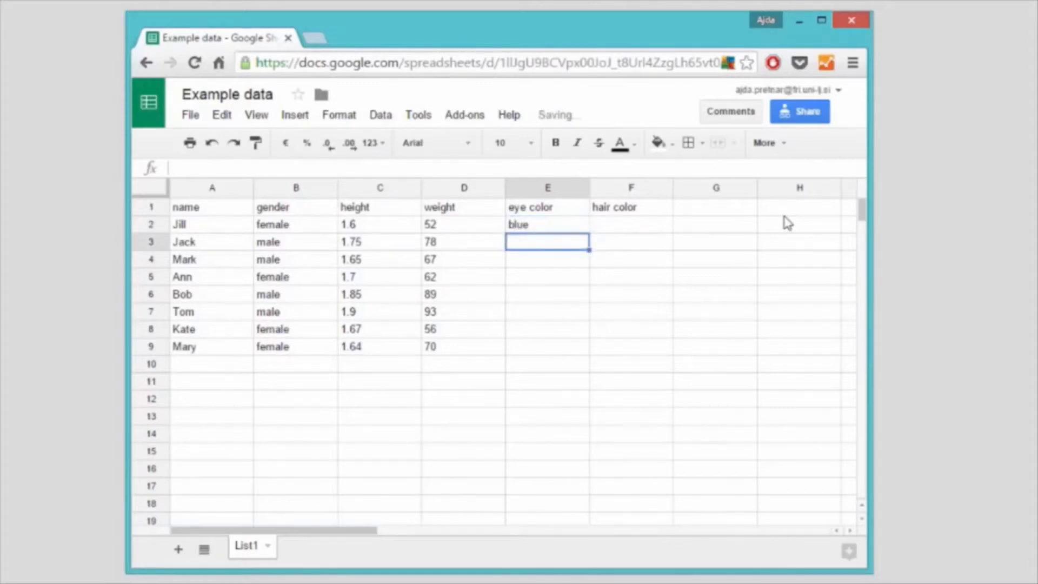
pyautogui.write('brown')
pyautogui.press('Return')
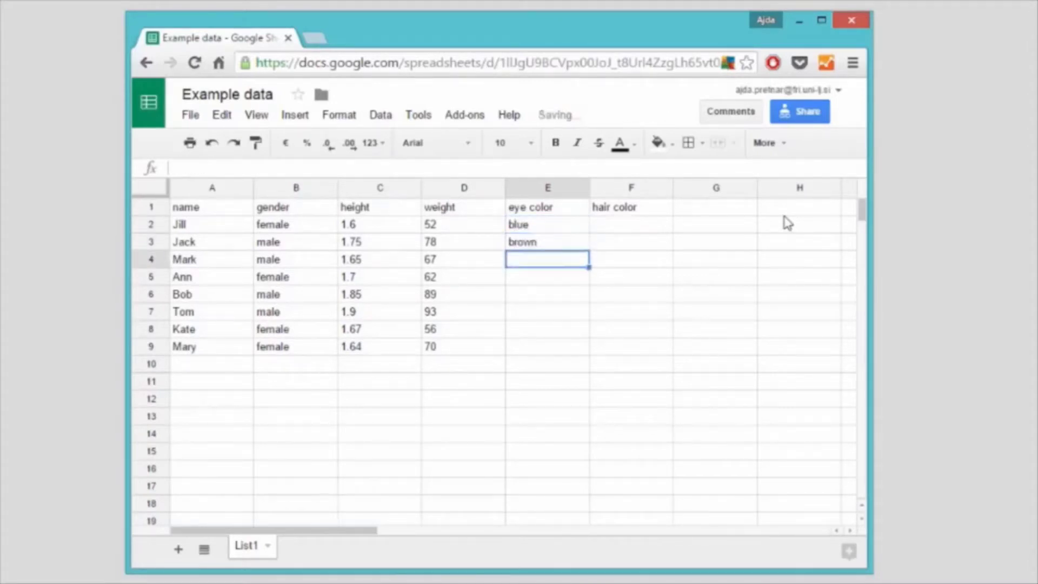
pyautogui.write('brown')
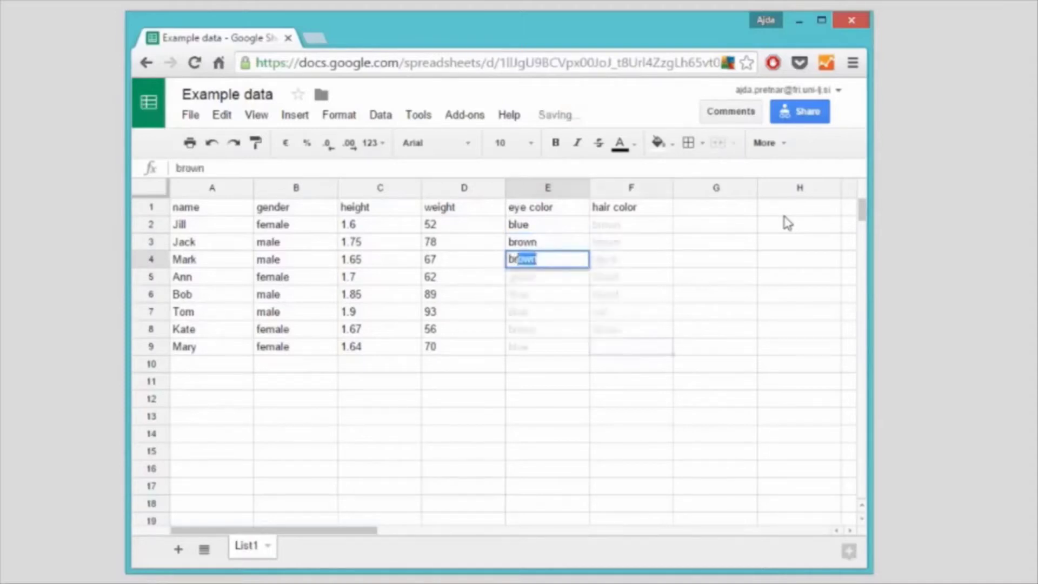
pyautogui.press('Return')
pyautogui.write('red')
pyautogui.press('Return')
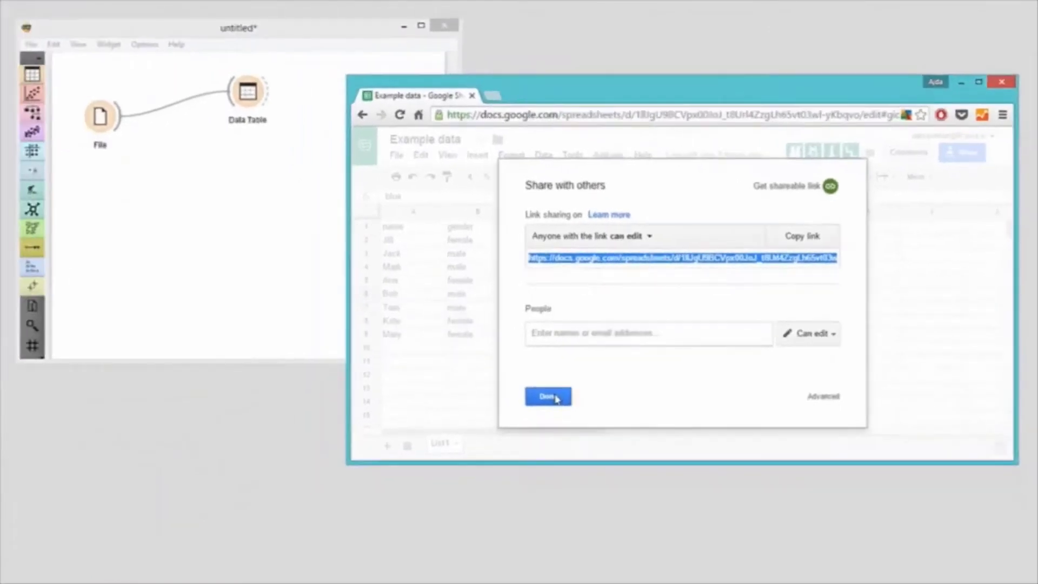
# Finish sharing the sheet, load its shared link through Orange's File widget, and widen the Data Table window to show the columns
pyautogui.click(556, 398)
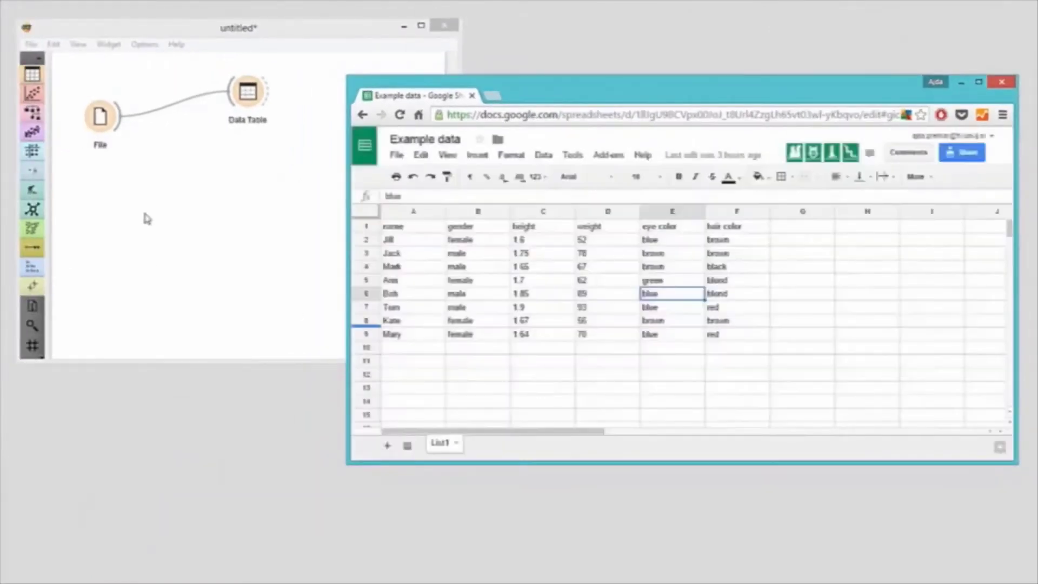
pyautogui.click(134, 144)
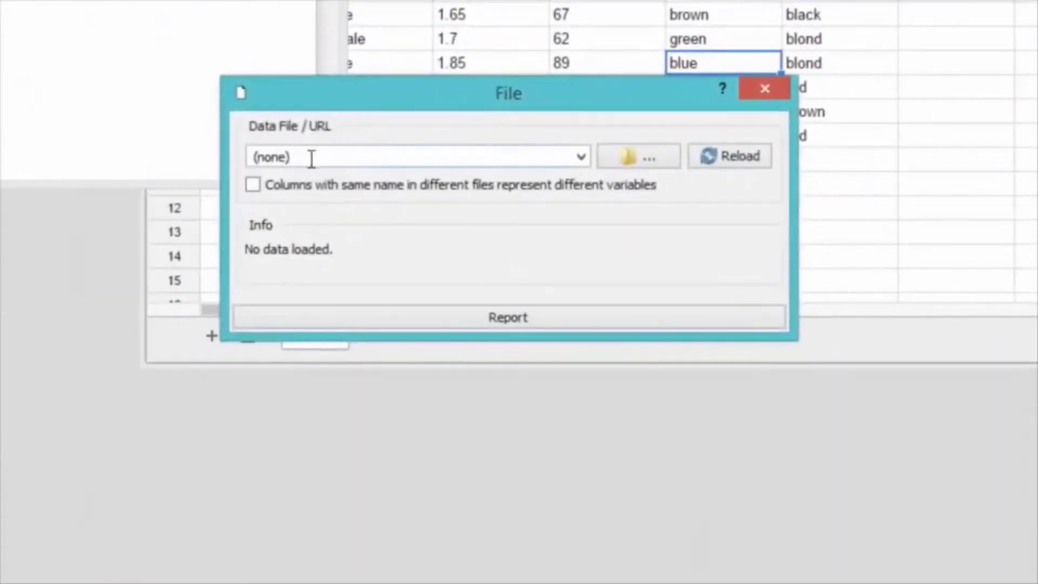
pyautogui.moveTo(310, 157); pyautogui.dragTo(222, 147)
pyautogui.hotkey('ctrl', 'v')
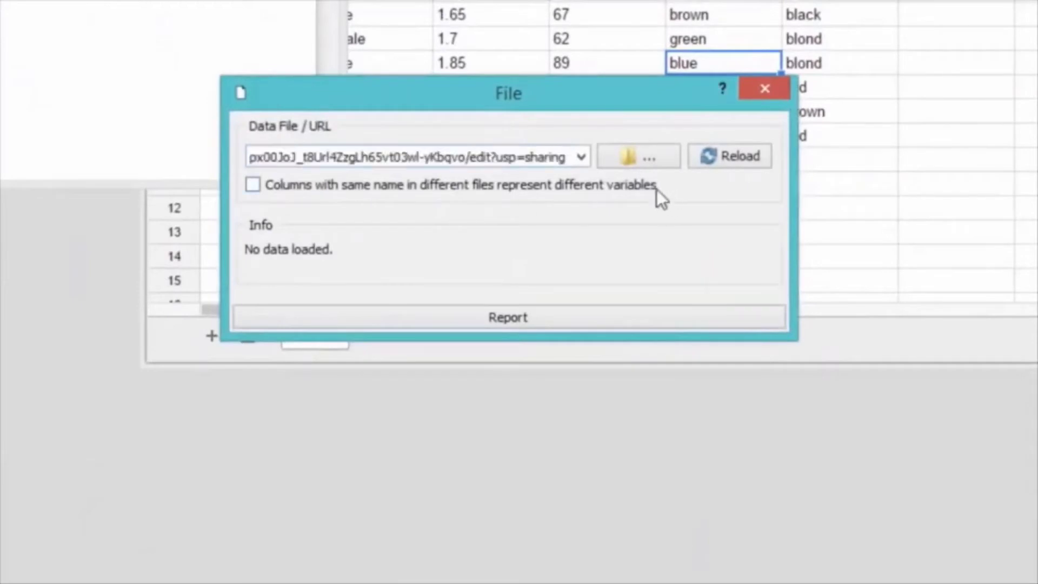
pyautogui.click(709, 157)
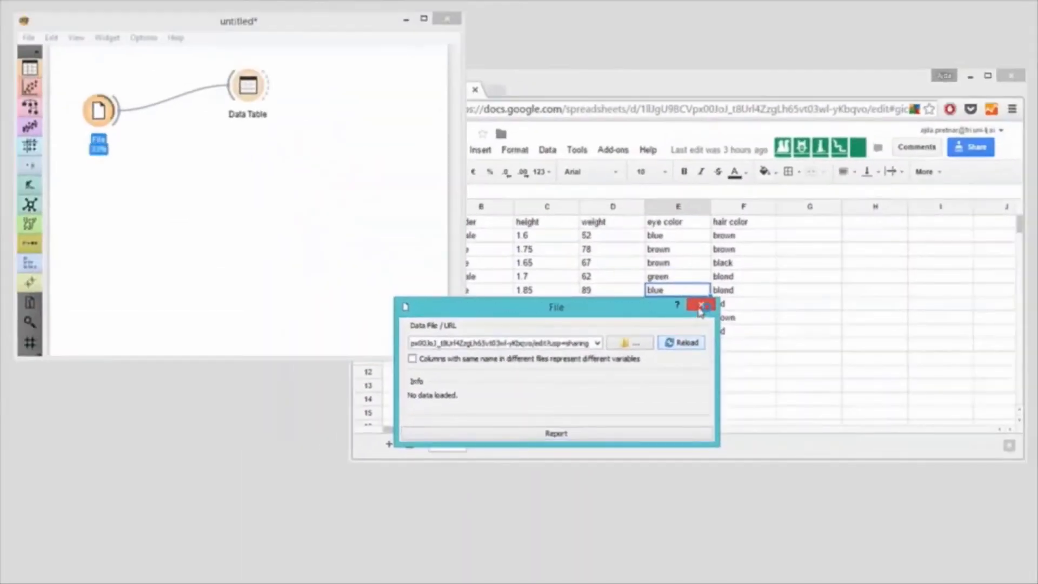
pyautogui.click(701, 306)
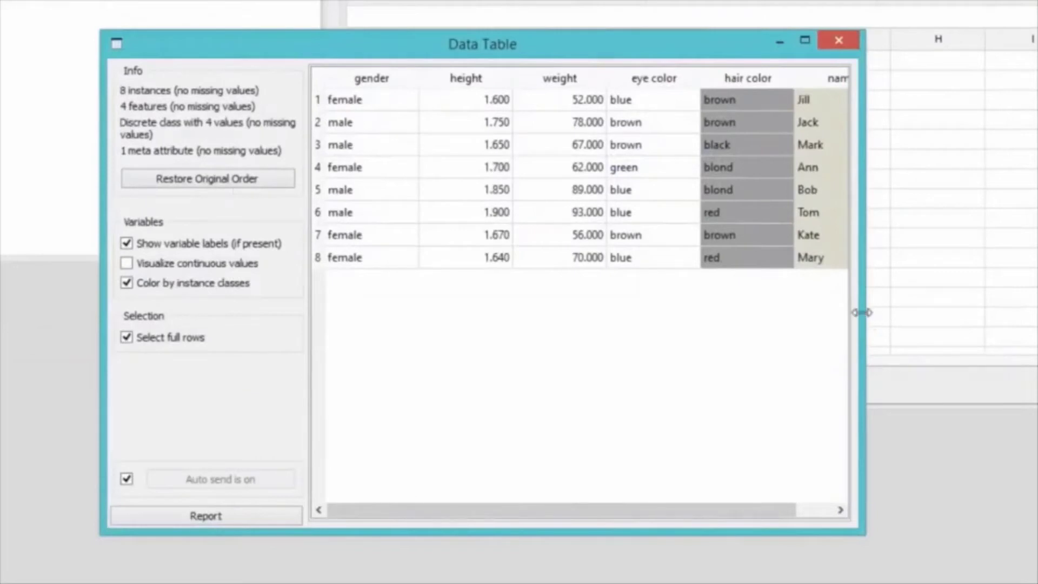
pyautogui.moveTo(861, 312); pyautogui.dragTo(964, 307)
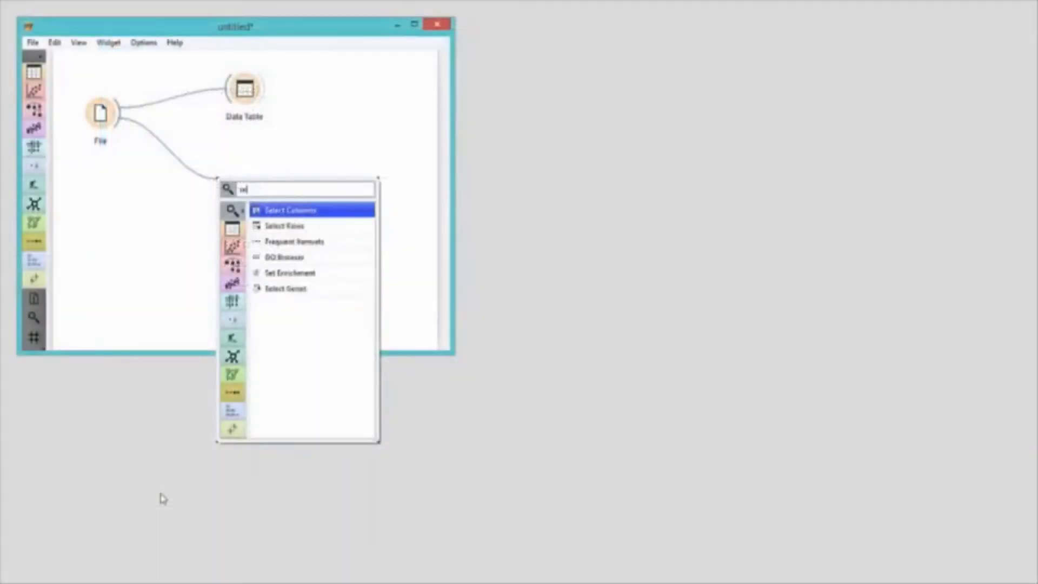
# Add a Select Columns widget connected to the File widget and open its settings
pyautogui.write('le')
pyautogui.press('Escape')
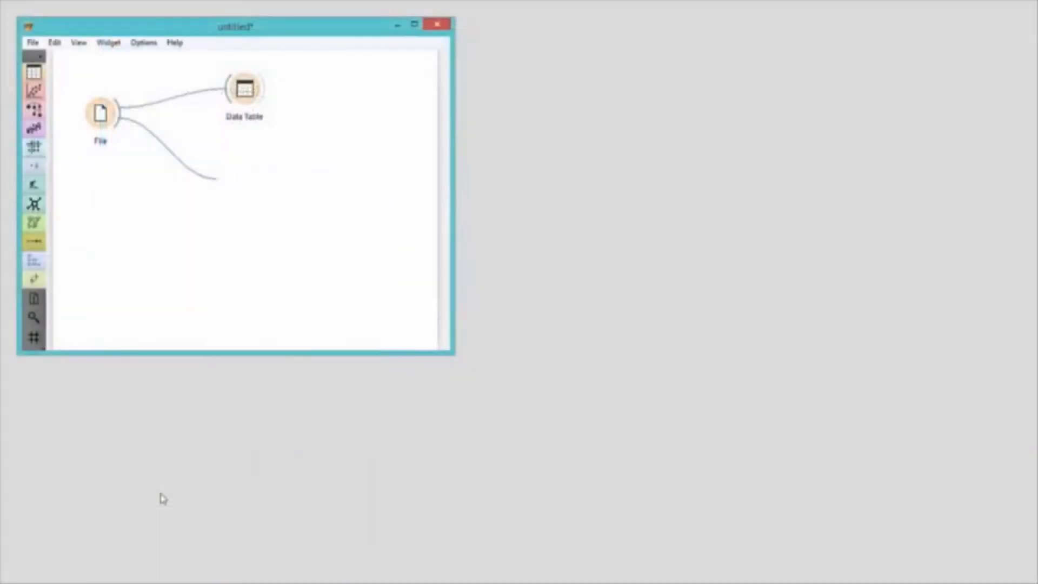
pyautogui.doubleClick(235, 181)
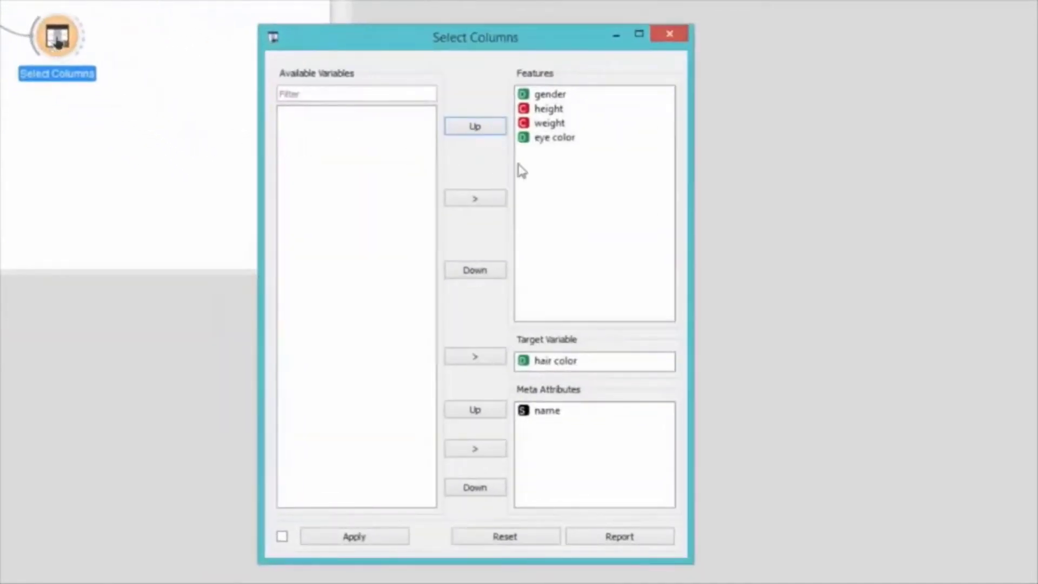
# Move hair color to the features, make gender the target variable, and have the column selection applied automatically
pyautogui.moveTo(575, 363); pyautogui.dragTo(573, 184)
pyautogui.click(556, 95)
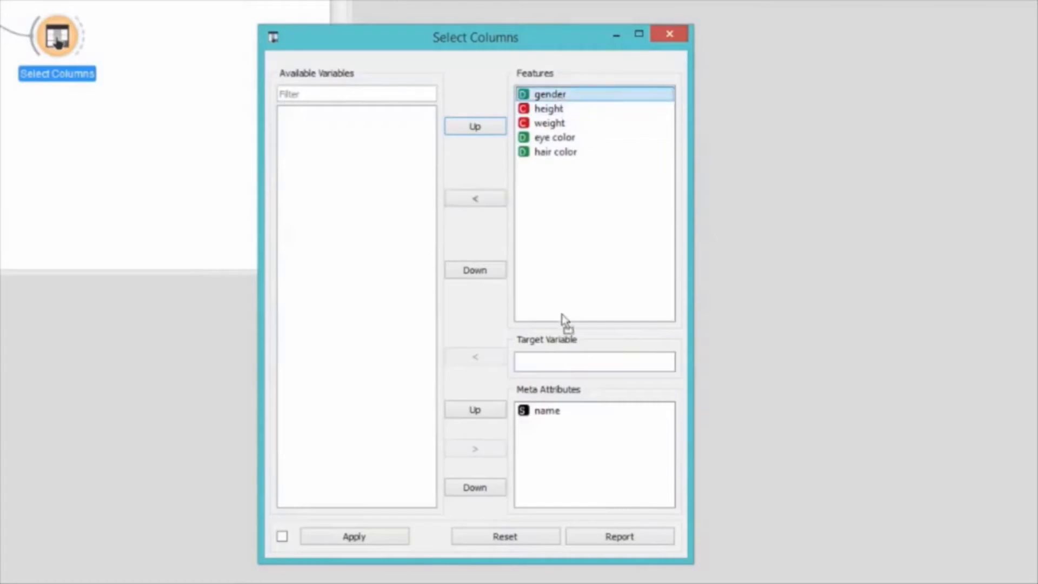
pyautogui.moveTo(562, 318); pyautogui.dragTo(559, 365)
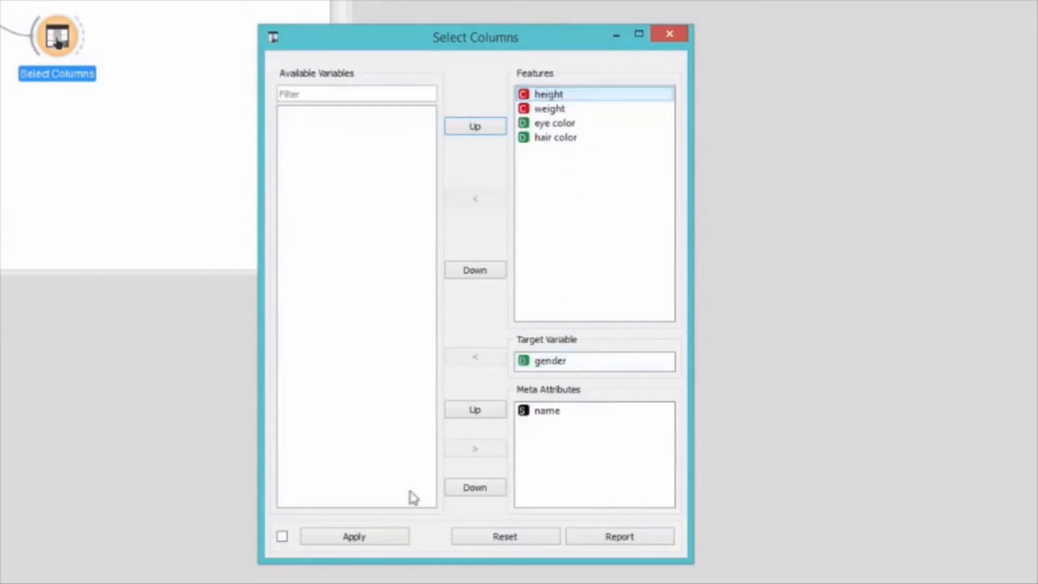
pyautogui.click(282, 536)
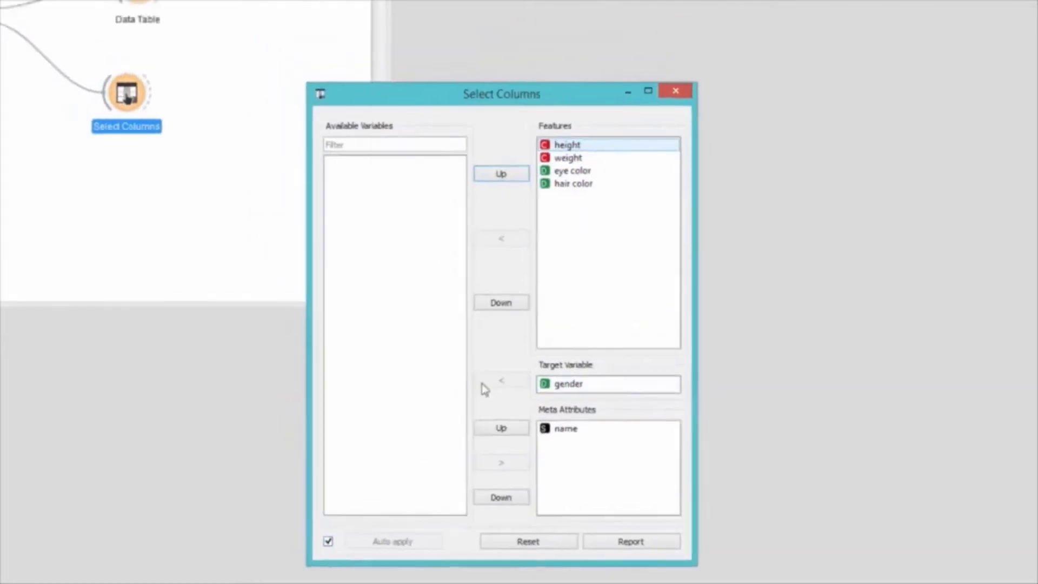
pyautogui.click(675, 90)
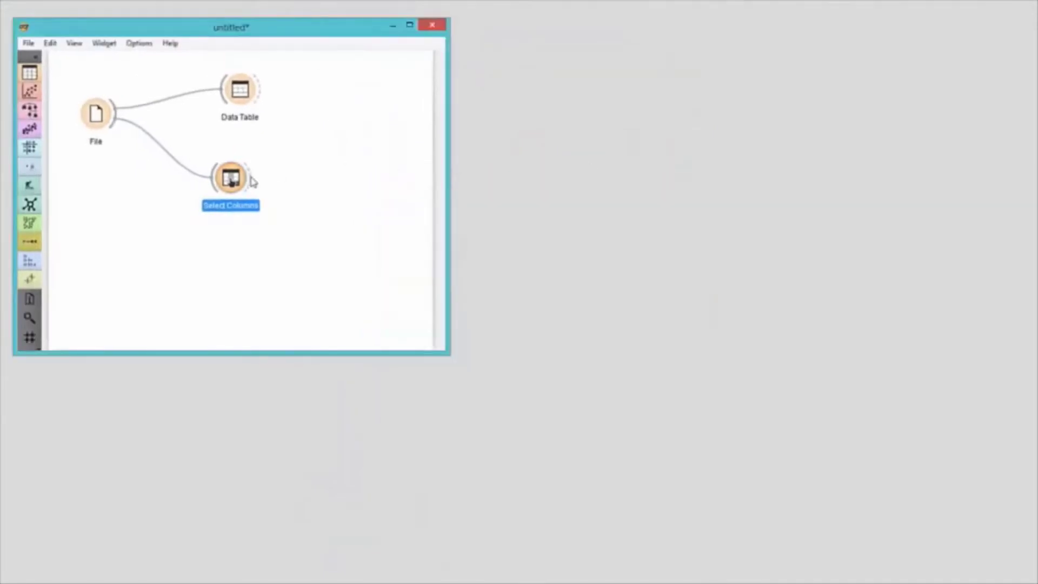
# Connect a second Data Table widget to Select Columns and view its rearranged data in a wider window
pyautogui.moveTo(252, 181); pyautogui.dragTo(302, 168)
pyautogui.write('data')
pyautogui.click(376, 246)
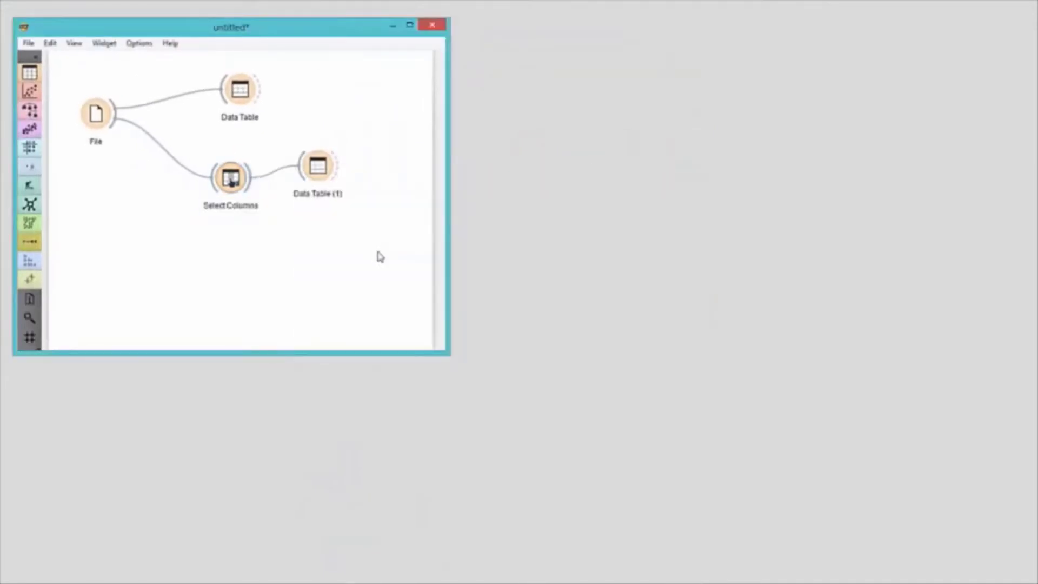
pyautogui.doubleClick(325, 172)
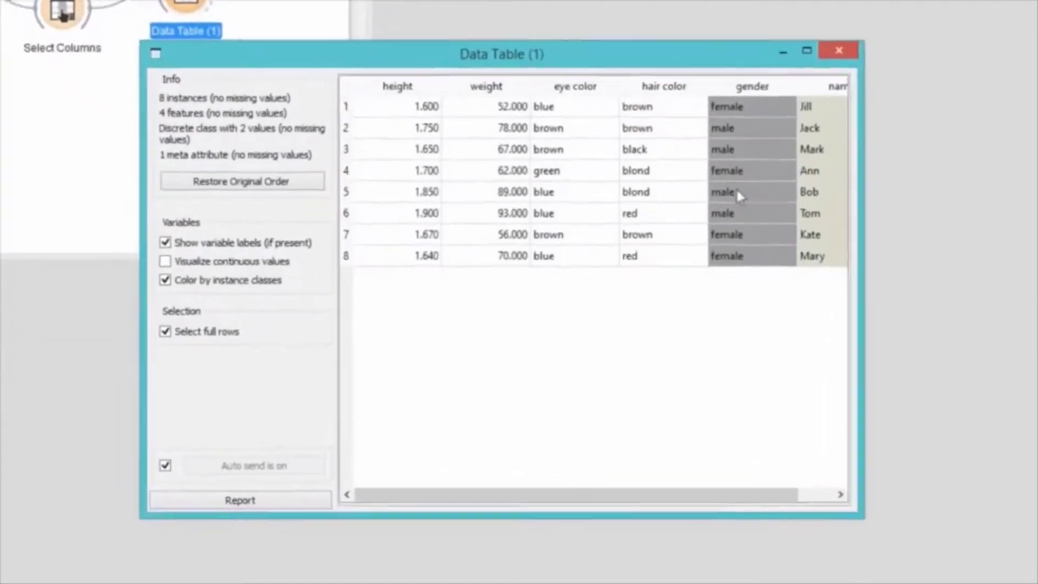
pyautogui.moveTo(862, 518); pyautogui.dragTo(946, 518)
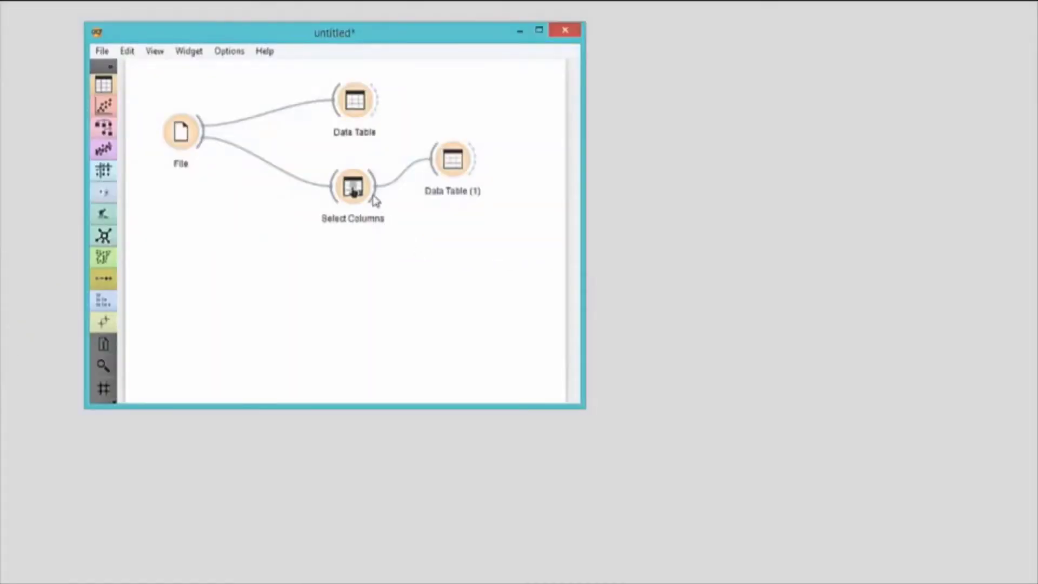
# Connect a Save Data widget to Select Columns and save the data to the Desktop as "Example data - List1.tab"
pyautogui.moveTo(373, 199); pyautogui.dragTo(440, 246)
pyautogui.write('save')
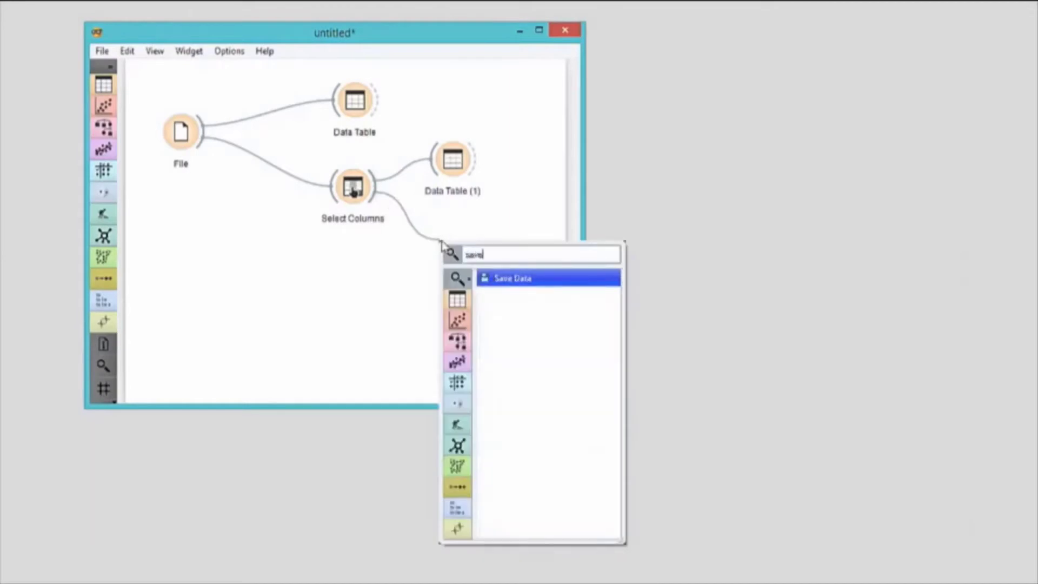
pyautogui.click(506, 279)
pyautogui.doubleClick(459, 238)
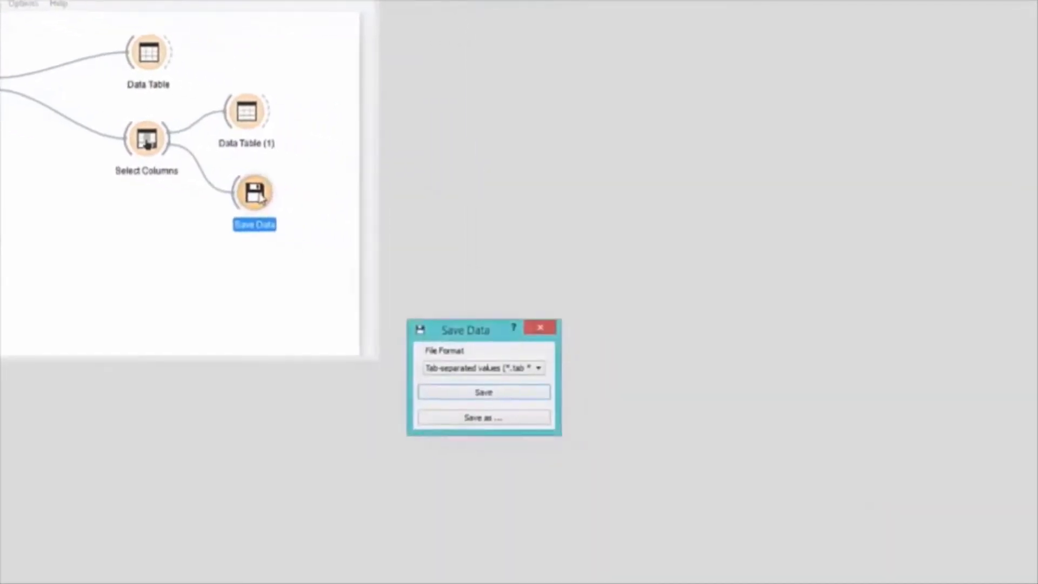
pyautogui.click(394, 377)
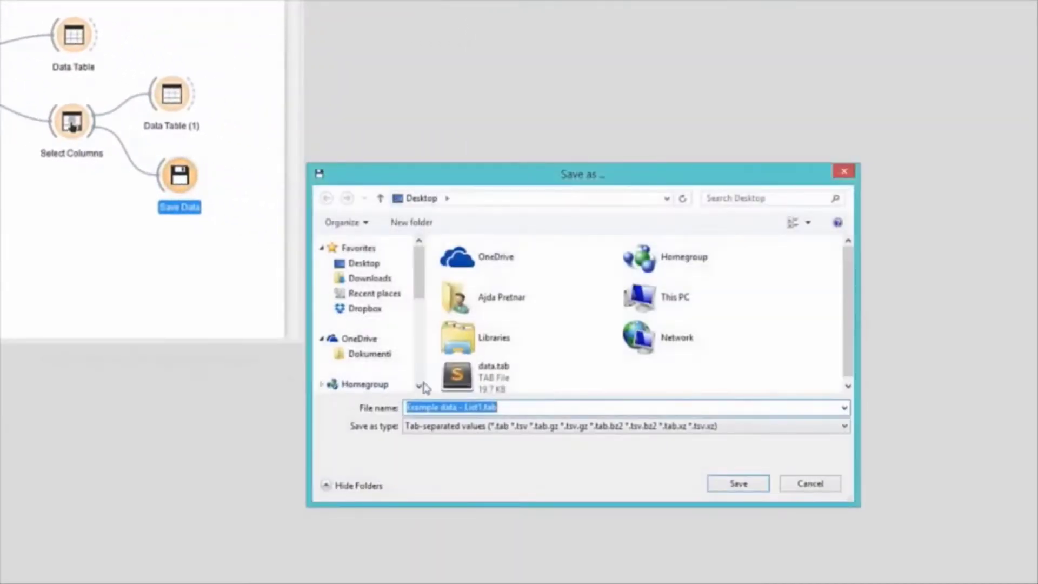
pyautogui.click(739, 483)
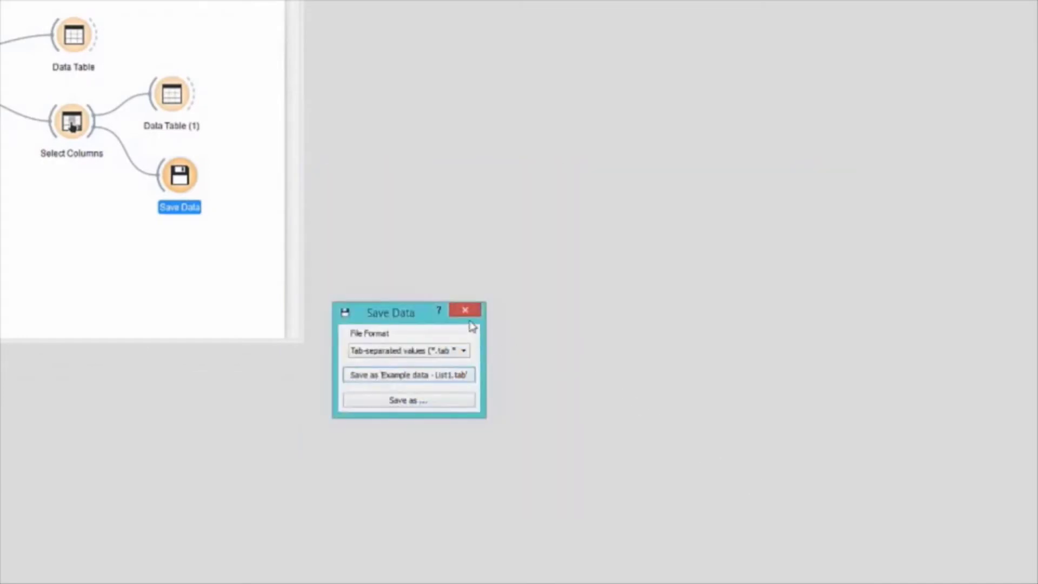
pyautogui.click(466, 311)
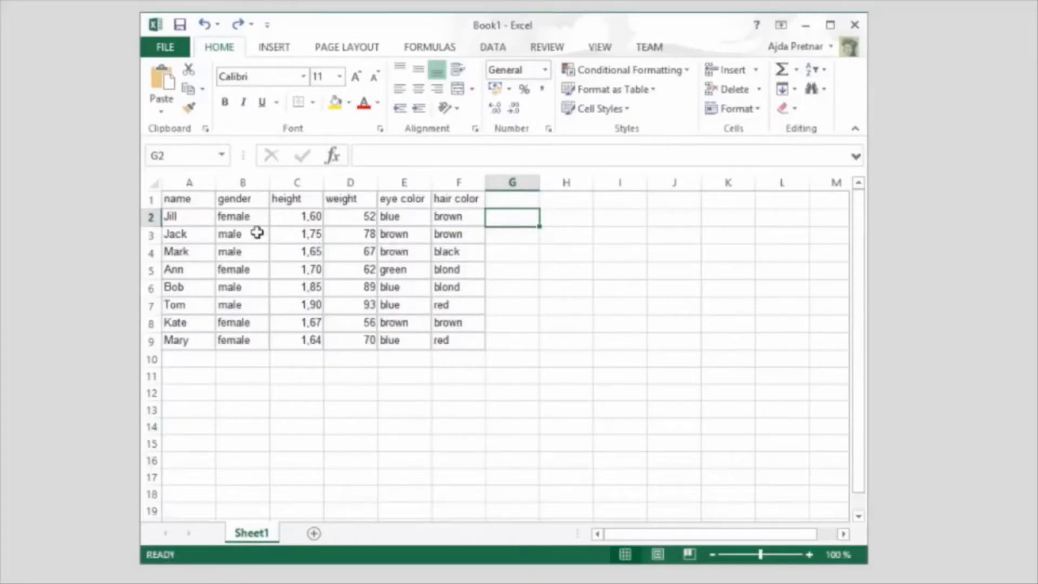
# In the Excel copy of the data, insert two blank rows directly below the header row
pyautogui.click(146, 219)
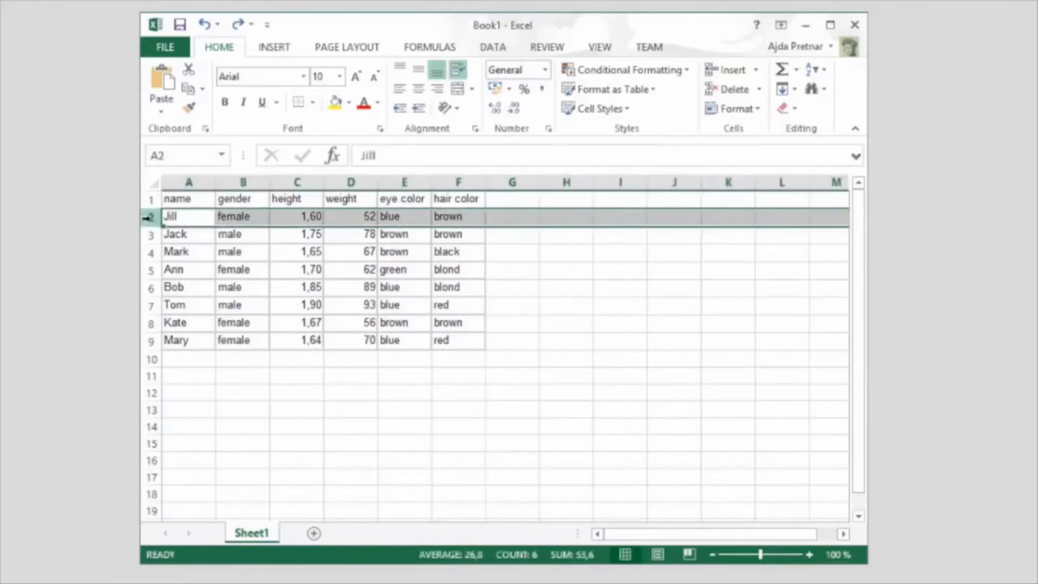
pyautogui.rightClick(147, 217)
pyautogui.click(186, 335)
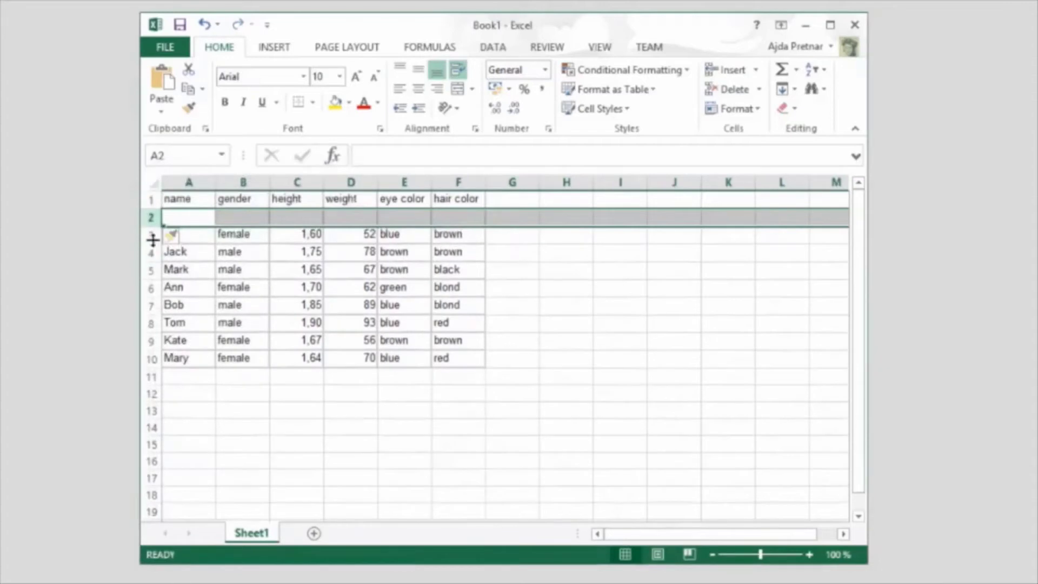
pyautogui.rightClick(148, 217)
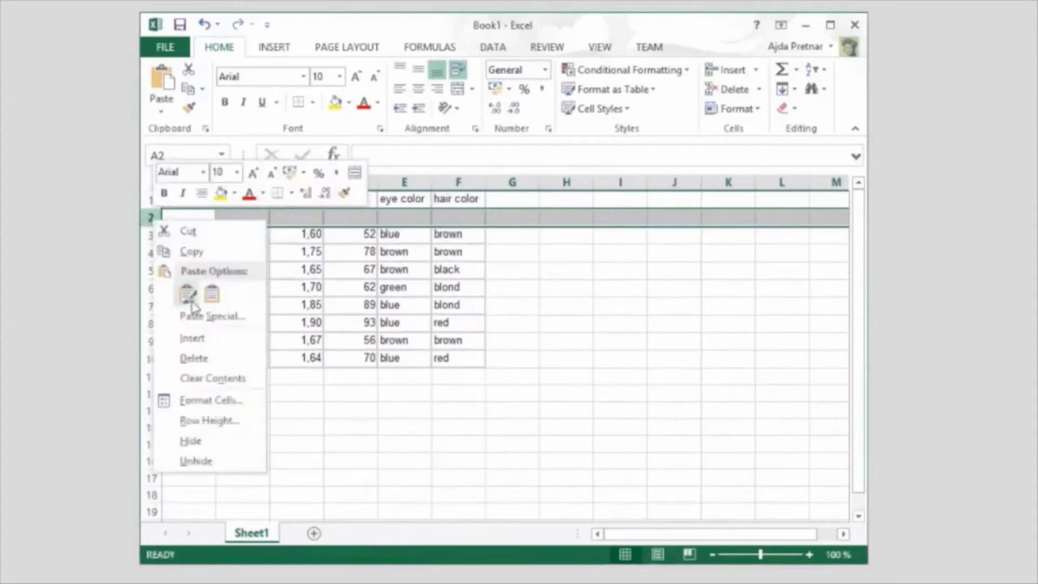
pyautogui.click(197, 337)
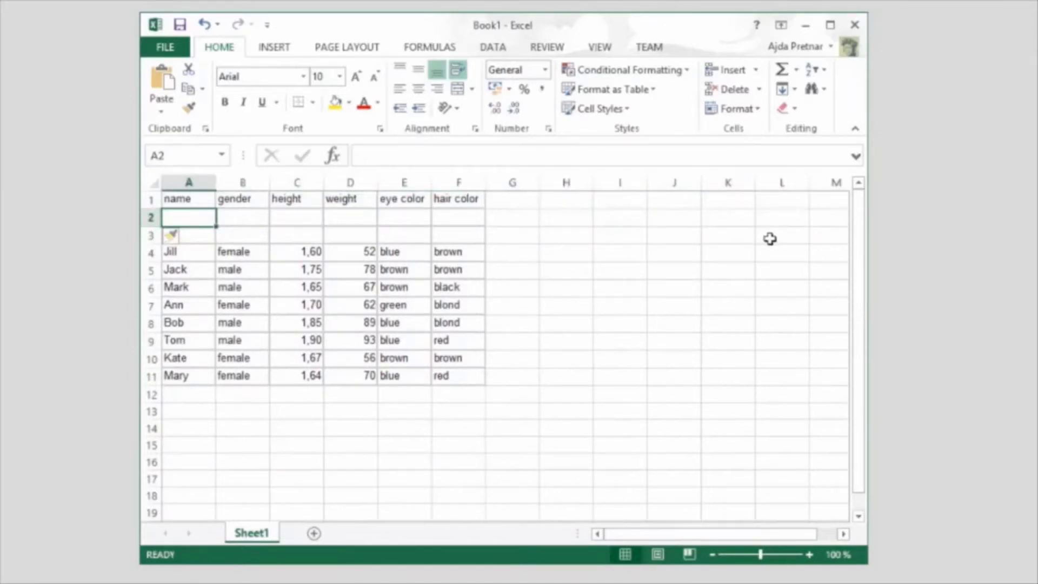
# In row 2, enter the type c under height and weight, and d under eye color and hair color
pyautogui.press('Tab')
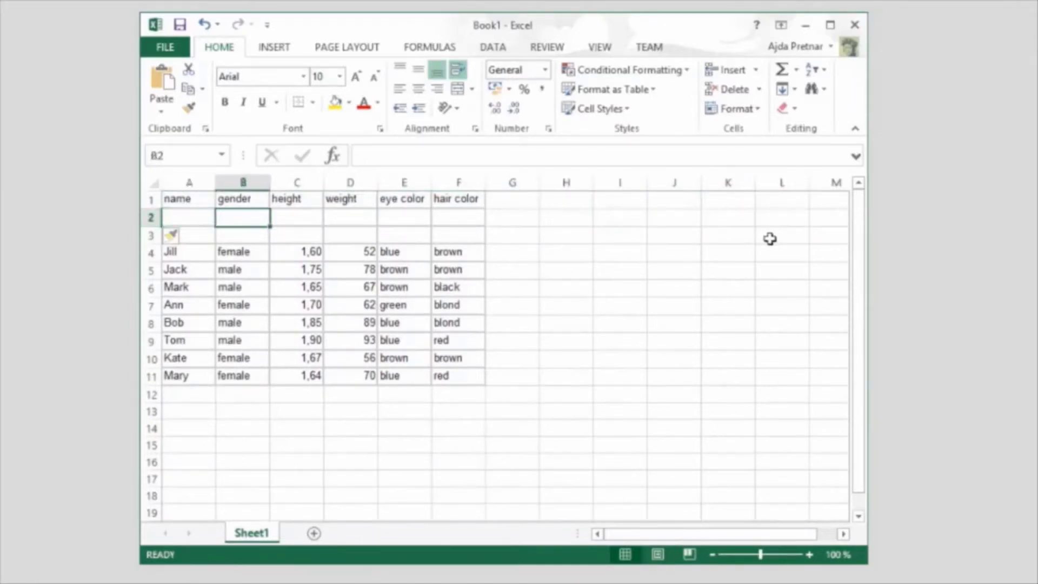
pyautogui.press('Tab')
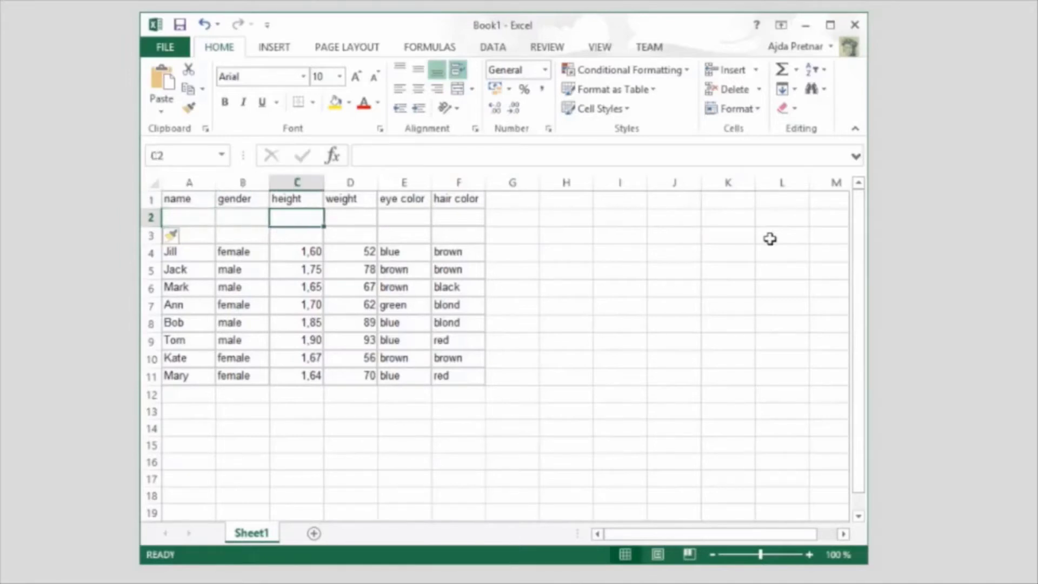
pyautogui.write('c')
pyautogui.press('Tab')
pyautogui.write('c')
pyautogui.press('Tab')
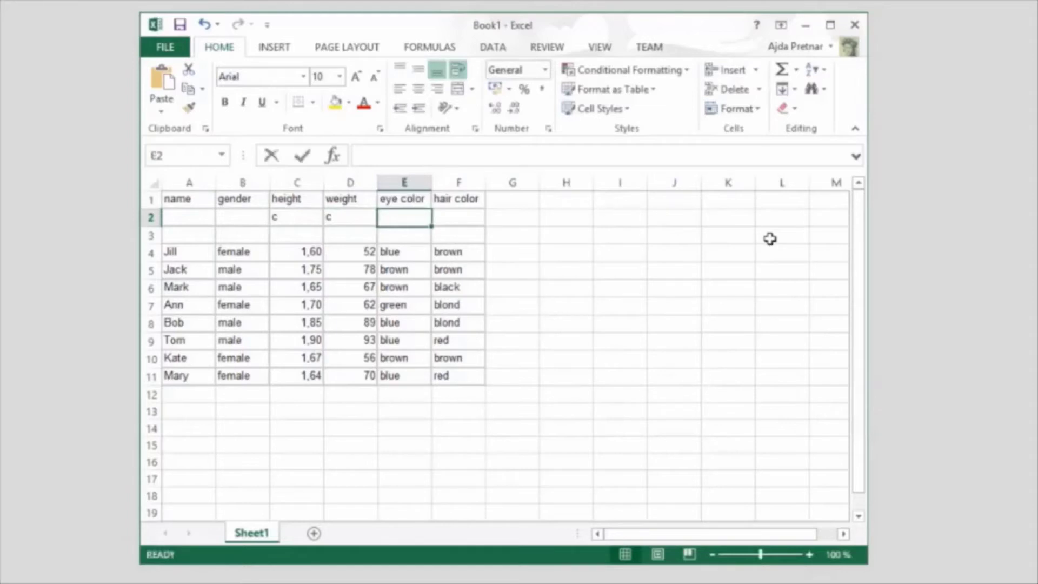
pyautogui.write('d')
pyautogui.press('Tab')
pyautogui.write('d')
# Complete the type row by entering d under gender in B2 and s under name in A2
pyautogui.hotkey('shift', 'Tab')
pyautogui.hotkey('shift', 'Tab')
pyautogui.hotkey('shift', 'Tab')
pyautogui.hotkey('shift', 'Tab')
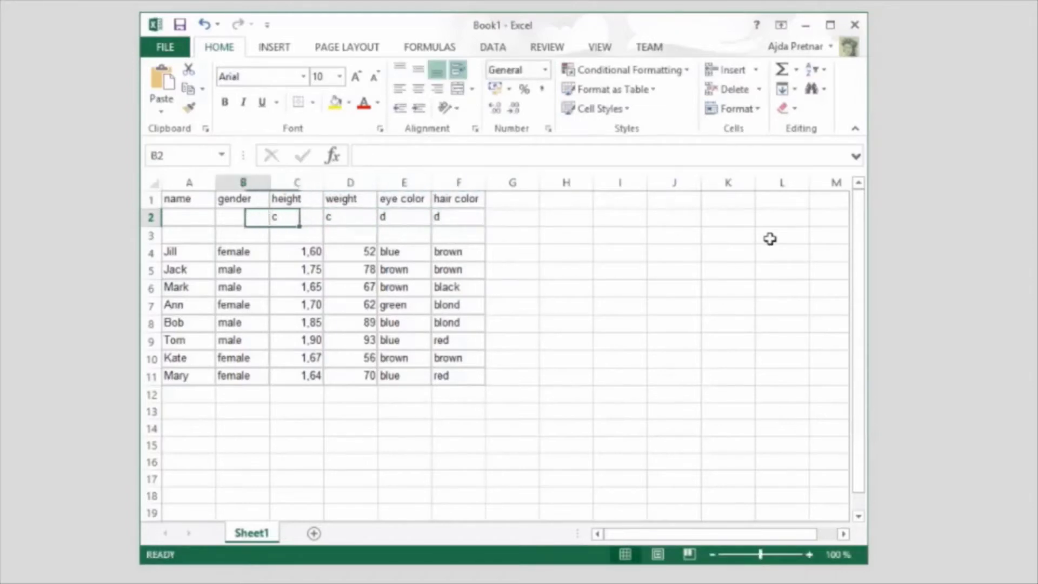
pyautogui.write('d')
pyautogui.hotkey('shift', 'Tab')
pyautogui.write('s')
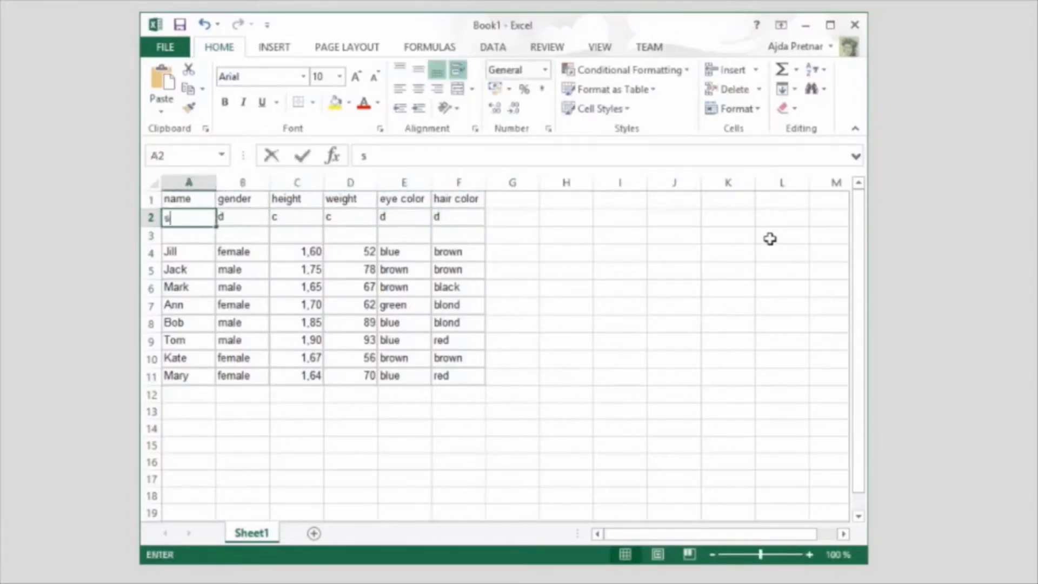
pyautogui.press('Return')
pyautogui.press('Tab')
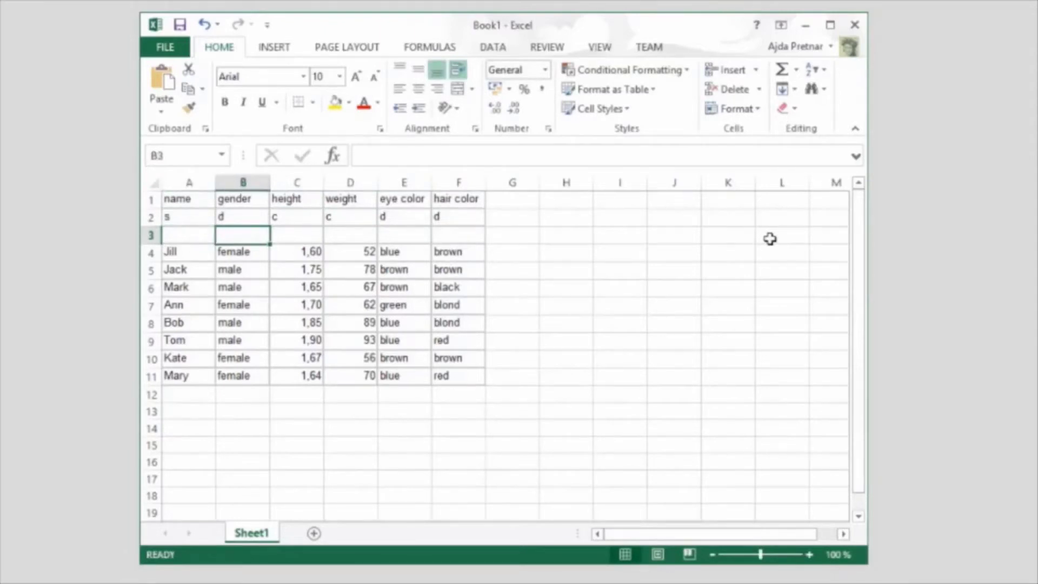
# In row 3, mark gender as class in B3 and name as meta in A3
pyautogui.write('class')
pyautogui.hotkey('shift', 'Tab')
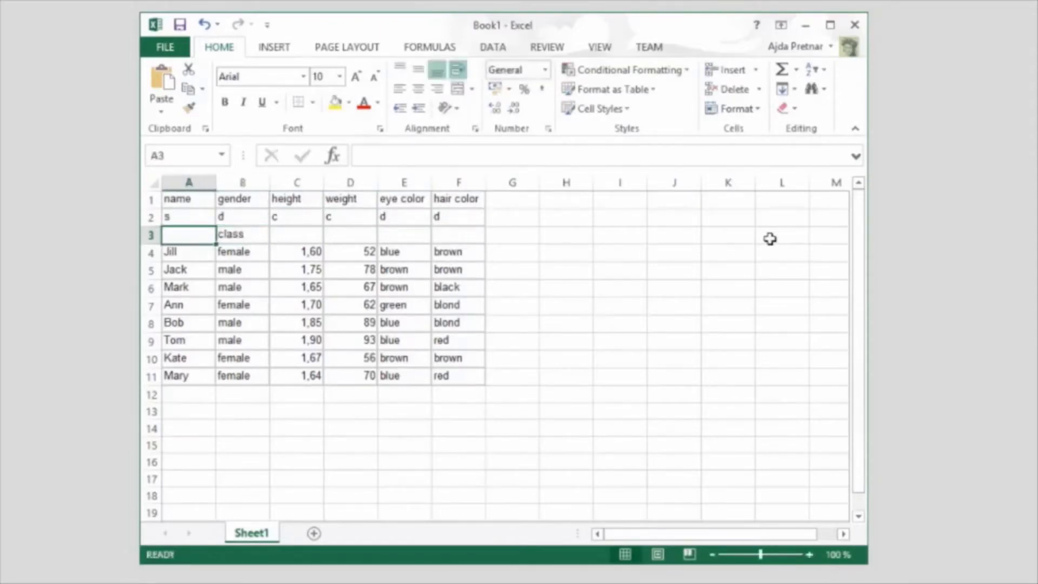
pyautogui.write('meta')
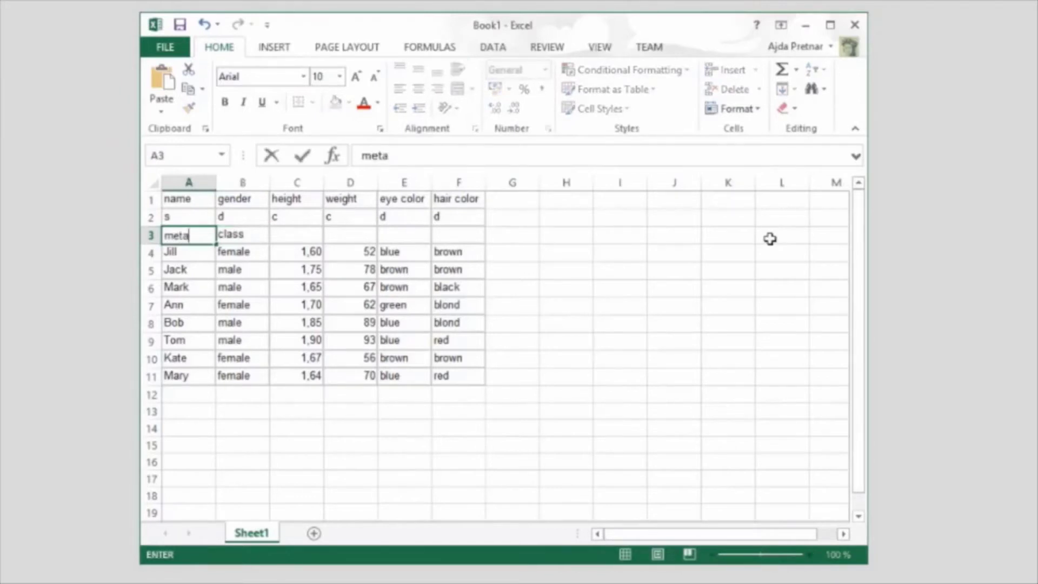
pyautogui.press('Tab')
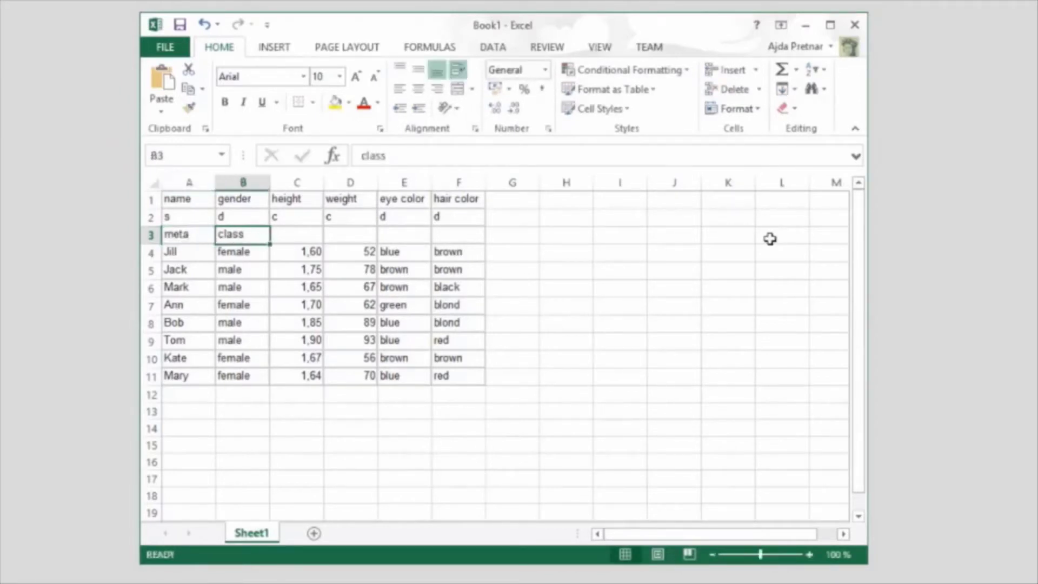
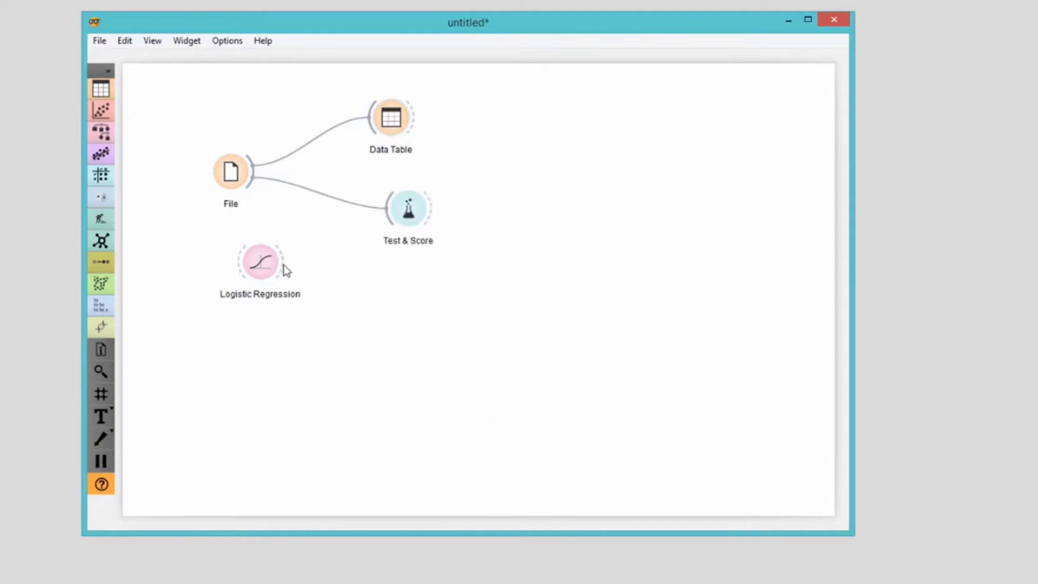
# Link the Learner output of Logistic Regression to the Learner input of Test & Score and open the evaluation results
pyautogui.moveTo(287, 265); pyautogui.dragTo(394, 225)
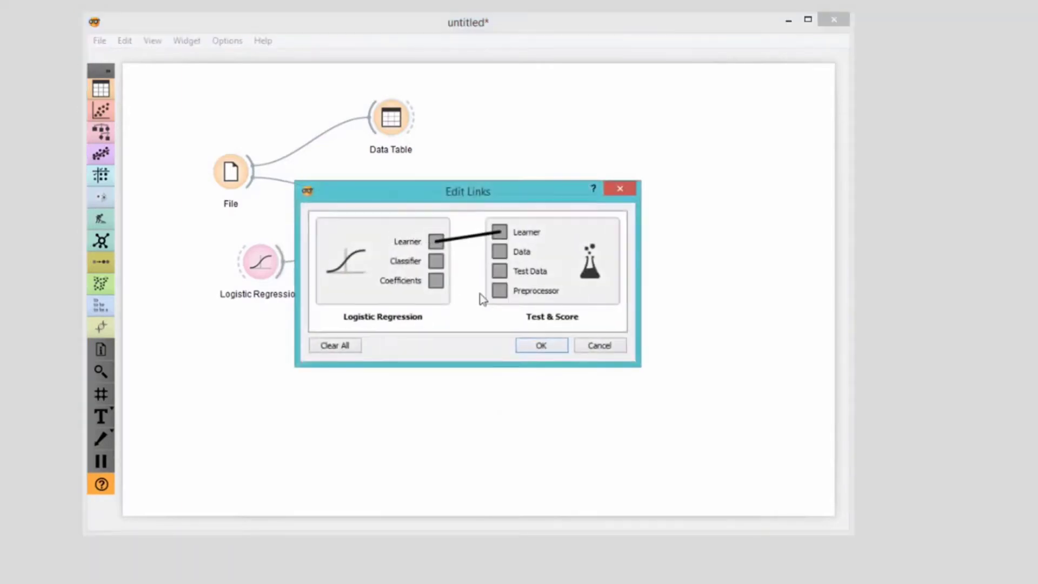
pyautogui.click(542, 346)
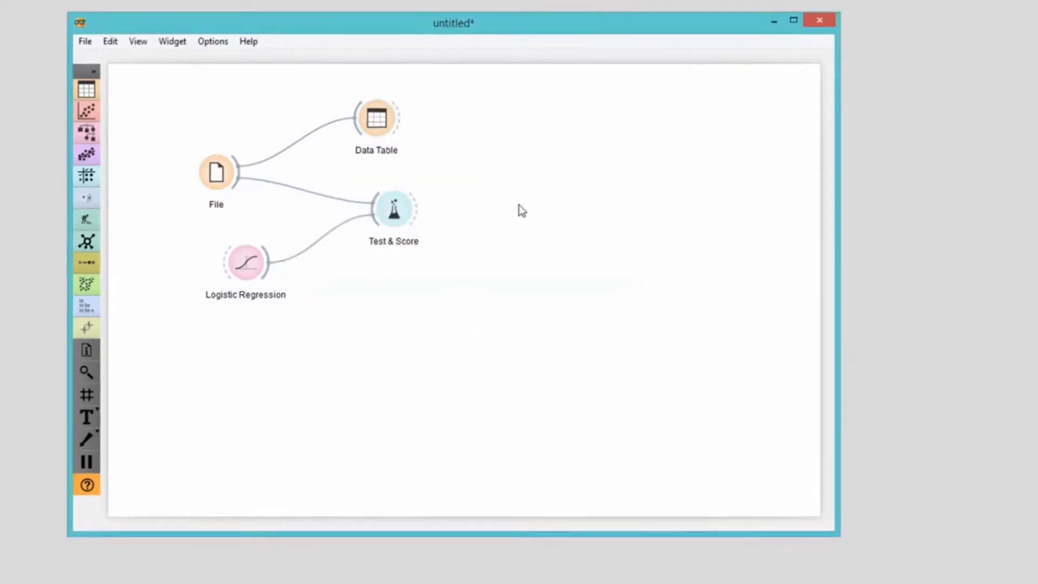
pyautogui.doubleClick(378, 213)
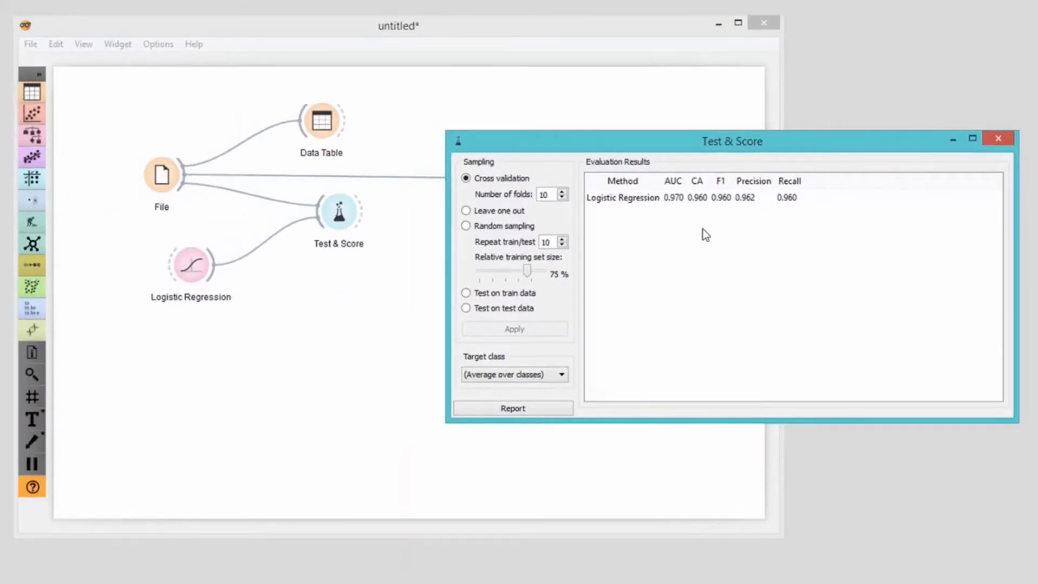
# Connect a Confusion Matrix widget to the output of Test & Score, open it and dismiss the hint
pyautogui.click(420, 259)
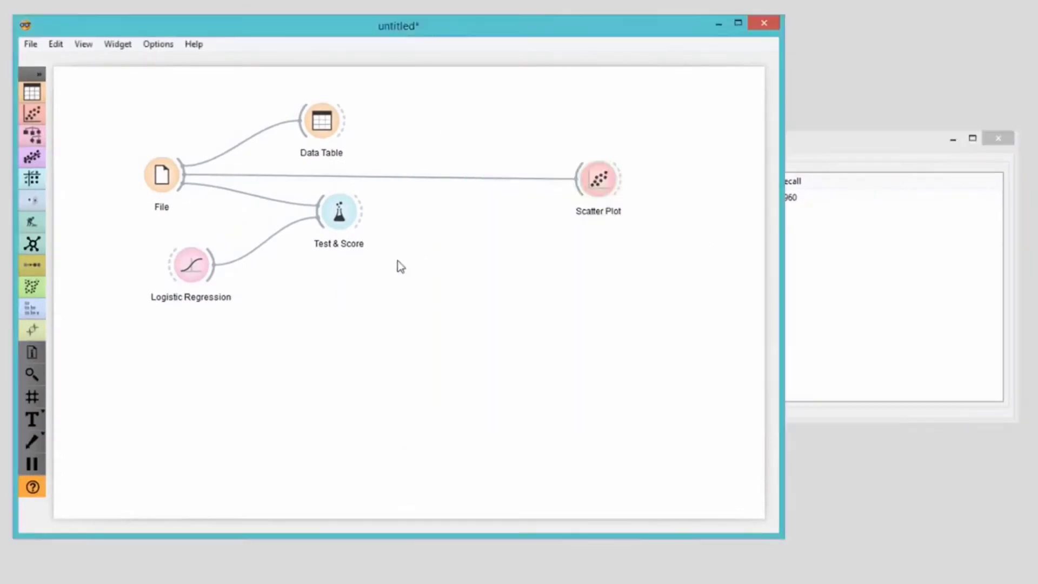
pyautogui.moveTo(356, 217); pyautogui.dragTo(470, 227)
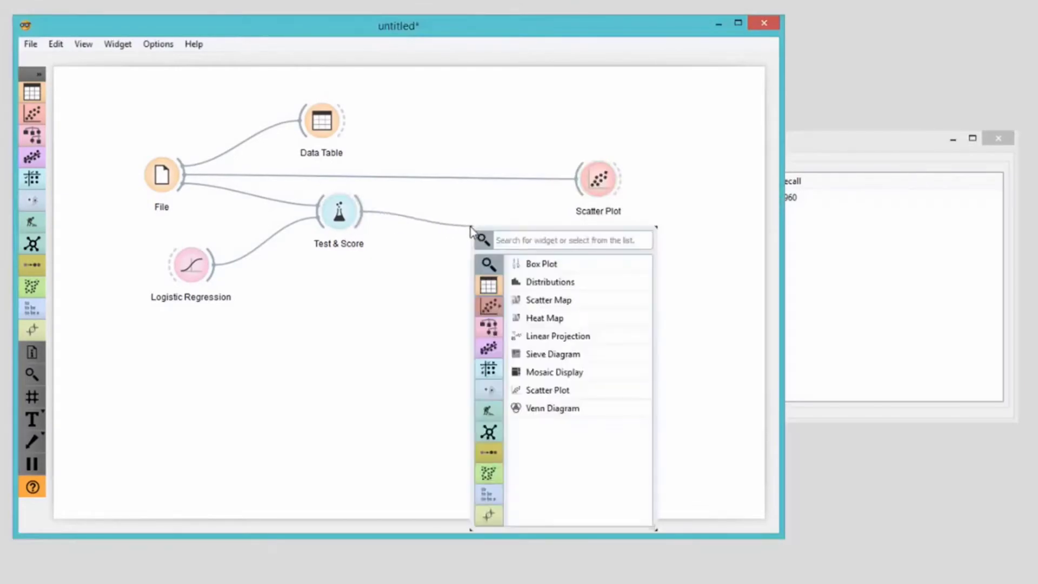
pyautogui.write('conf')
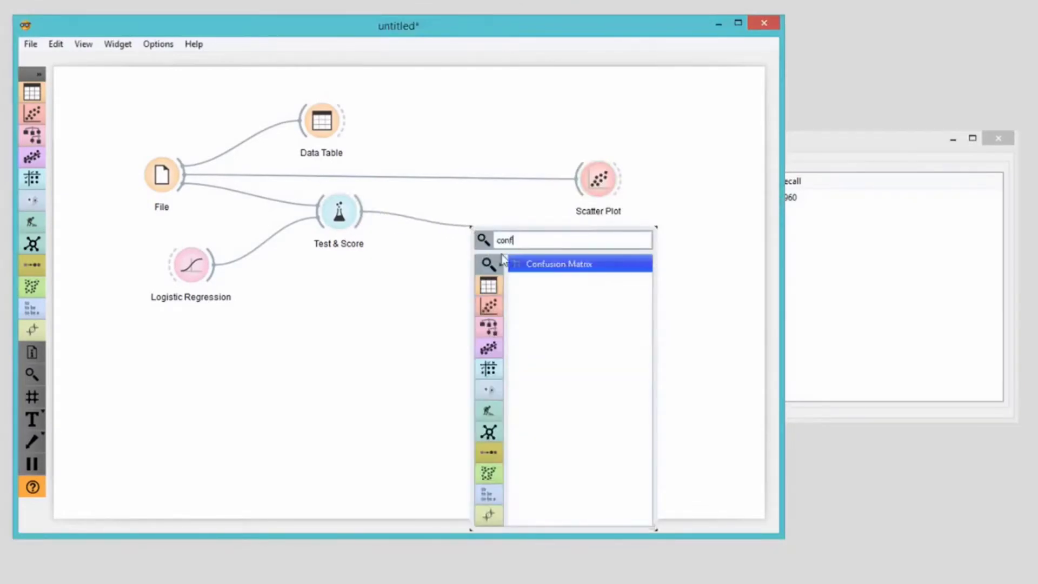
pyautogui.click(540, 265)
pyautogui.doubleClick(497, 232)
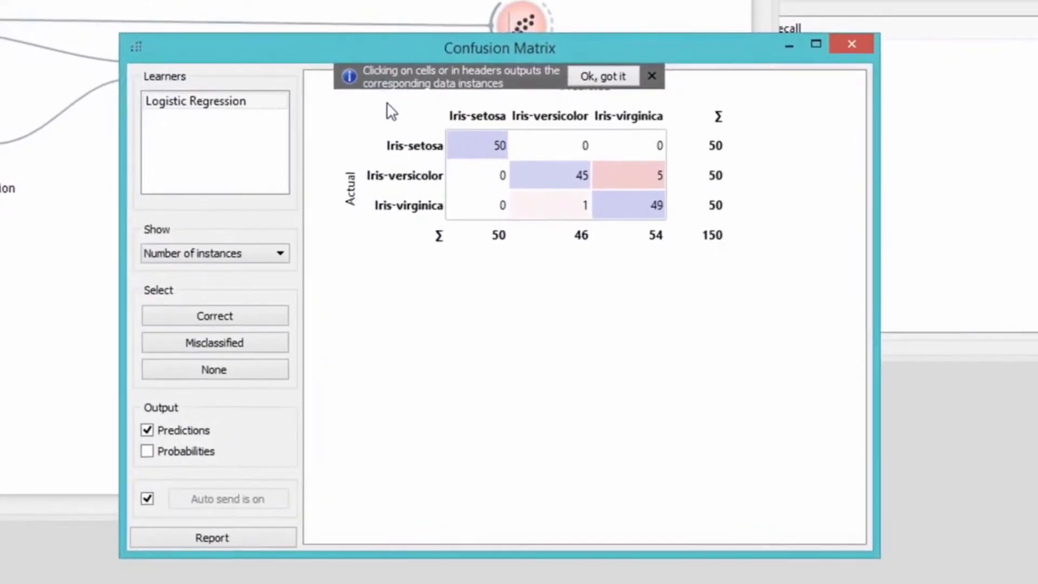
pyautogui.click(609, 122)
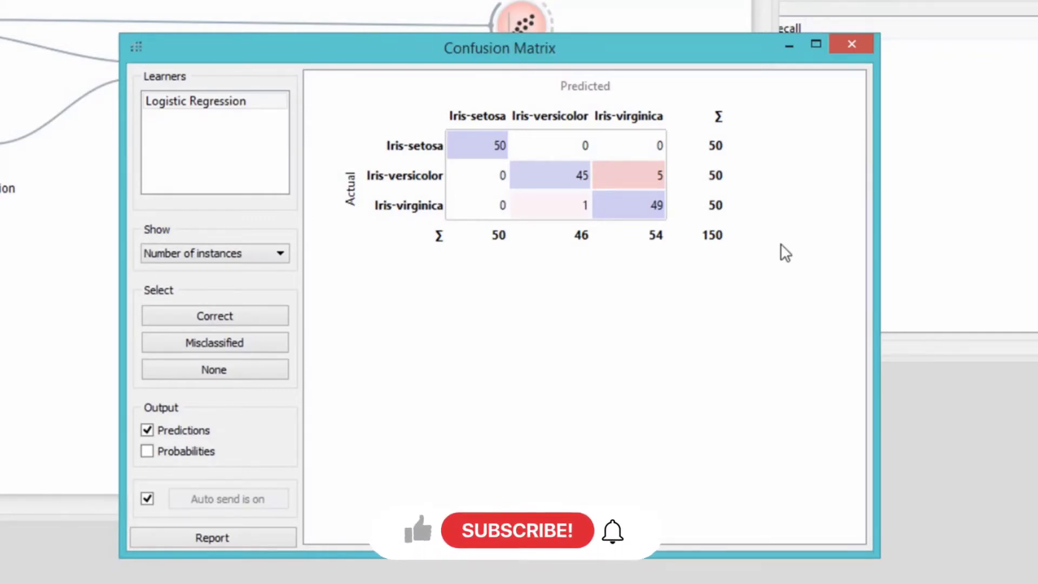
# Select the misclassified instances in the Confusion Matrix and inspect them in a Data Table connected to it
pyautogui.click(222, 343)
pyautogui.click(789, 46)
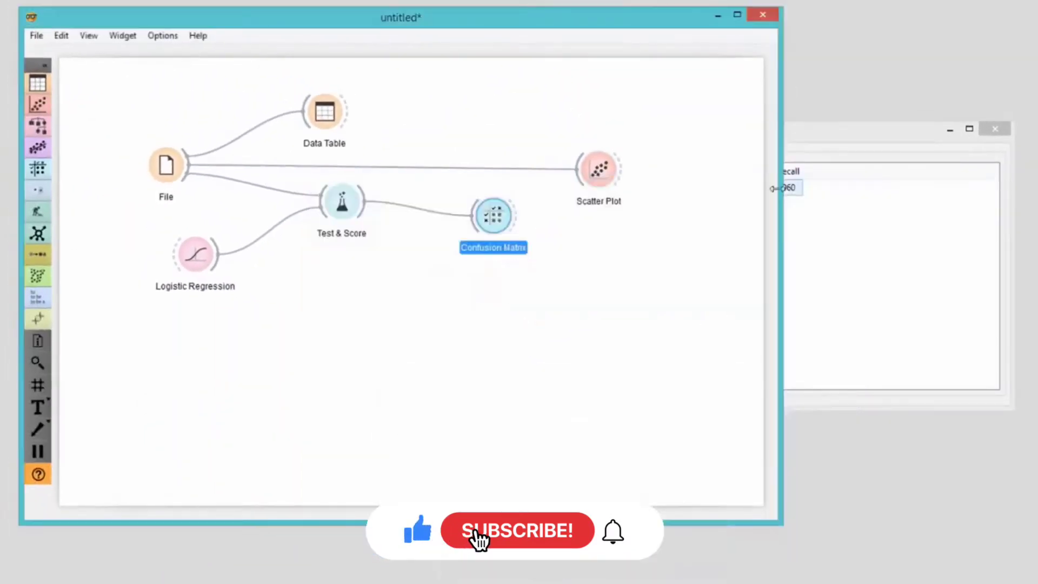
pyautogui.moveTo(515, 217); pyautogui.dragTo(576, 282)
pyautogui.write('data')
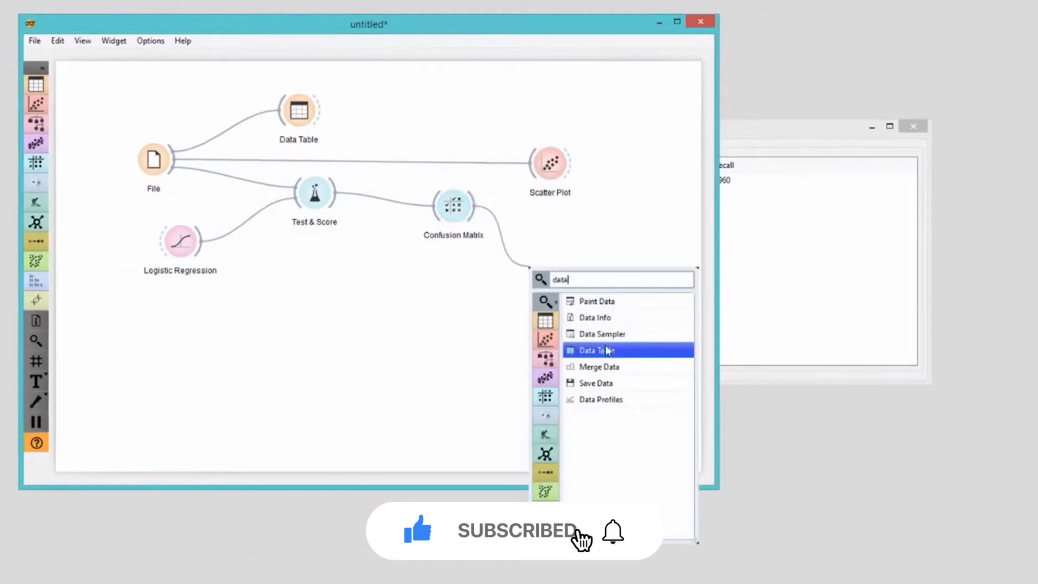
pyautogui.click(595, 350)
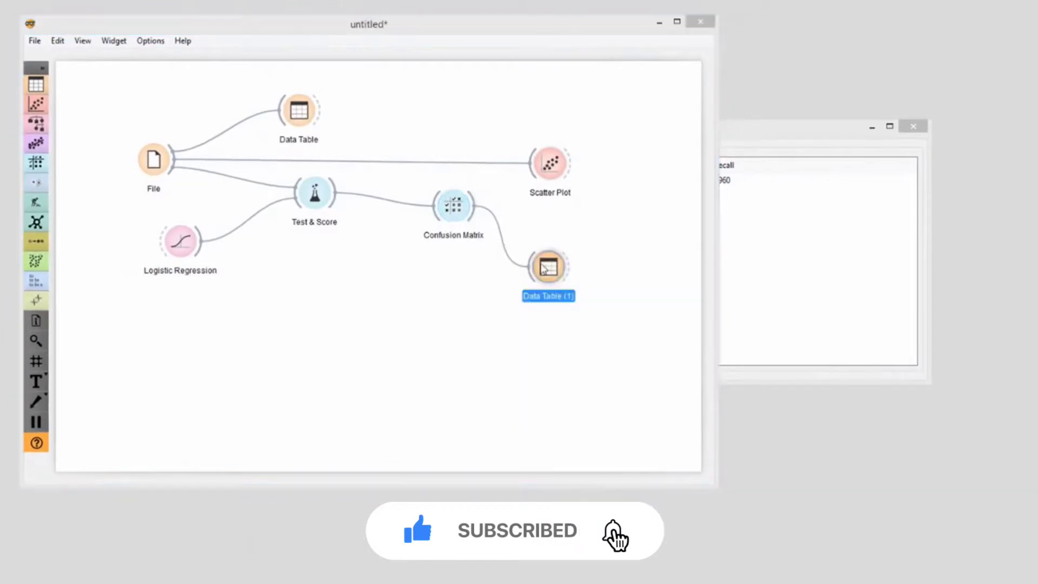
pyautogui.doubleClick(543, 268)
pyautogui.moveTo(800, 330); pyautogui.dragTo(852, 329)
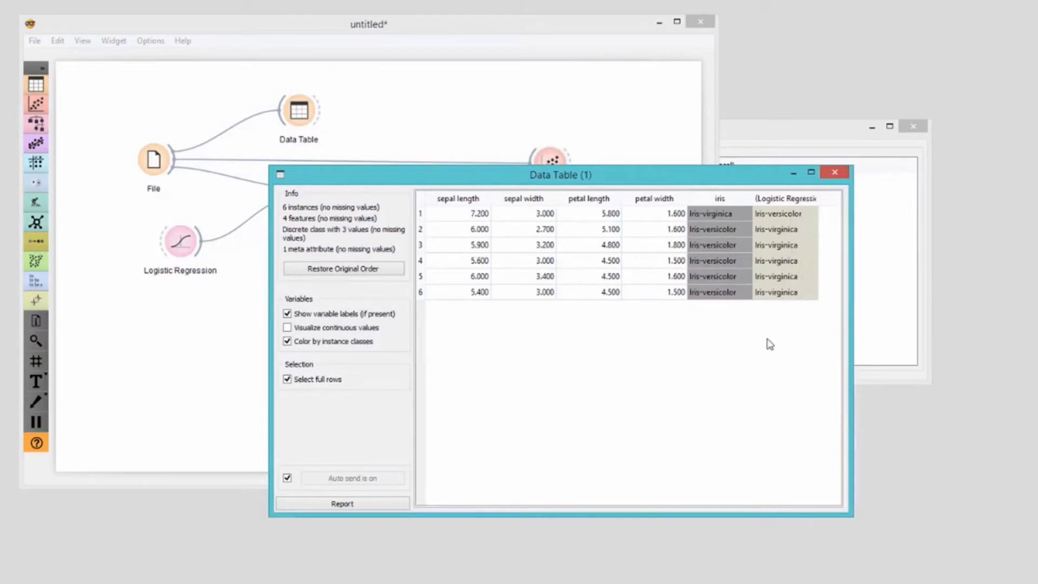
pyautogui.click(834, 172)
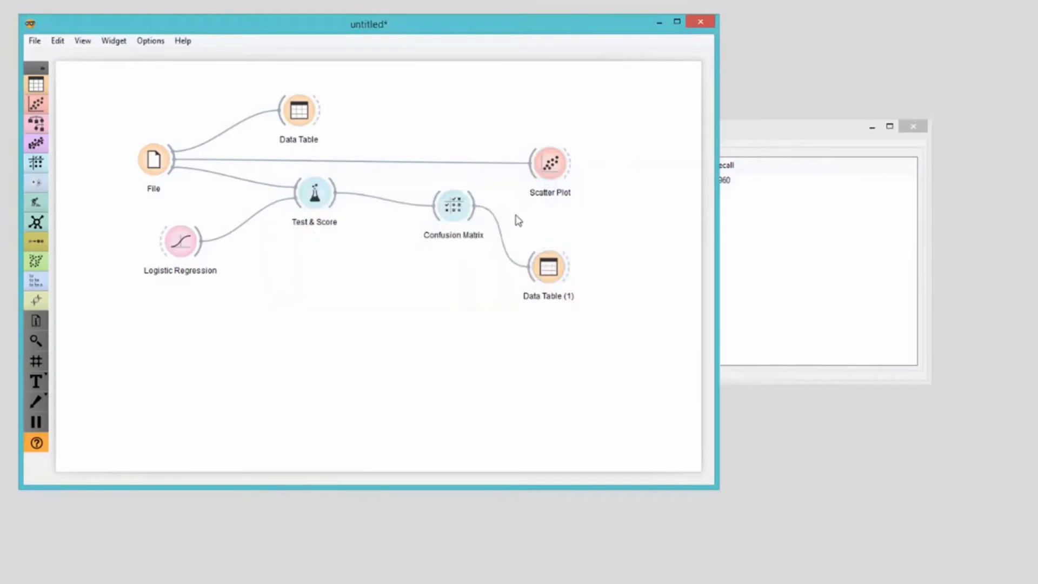
# Connect the Confusion Matrix to the Scatter Plot and open the plot
pyautogui.moveTo(477, 206); pyautogui.dragTo(532, 178)
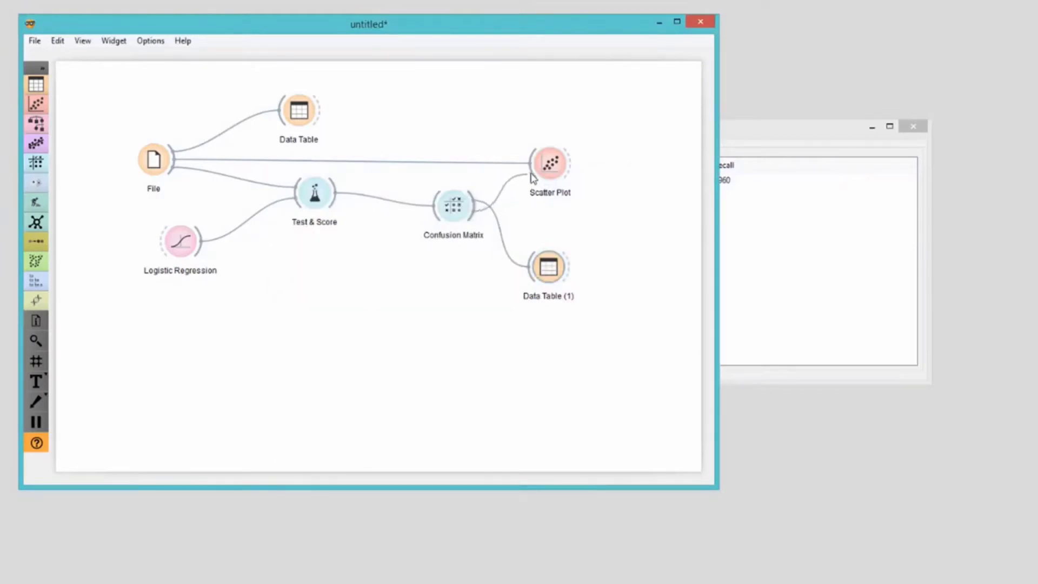
pyautogui.doubleClick(548, 164)
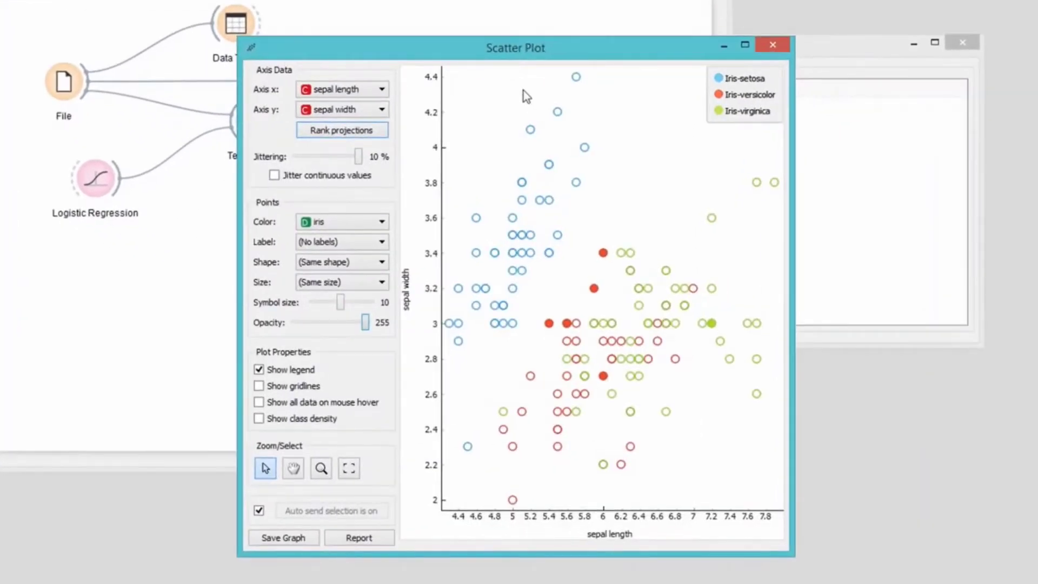
# Rank the scatter plot's projections to plot petal length against petal width, and move the legend below the Iris-virginica points
pyautogui.click(367, 131)
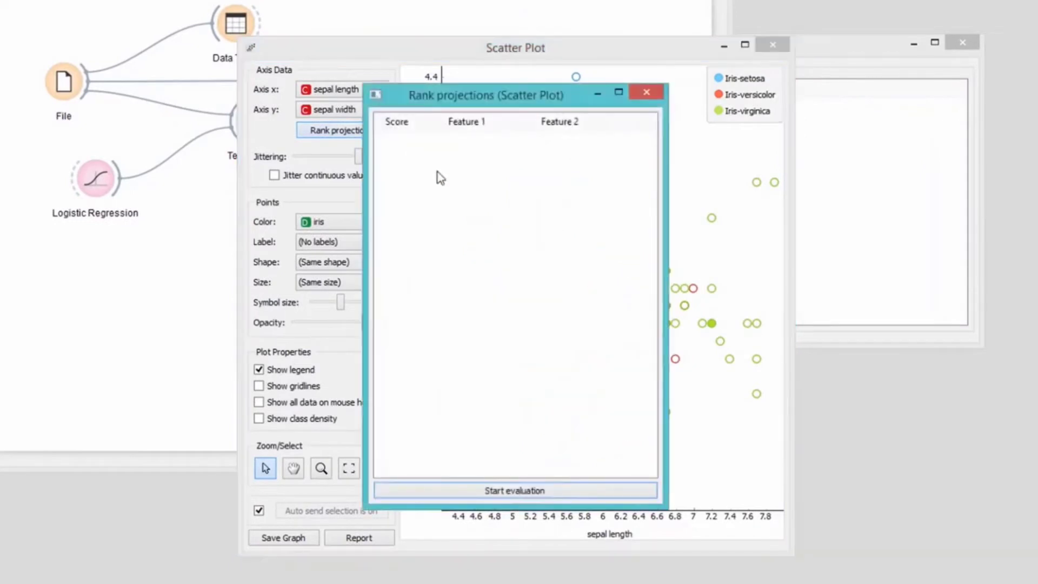
pyautogui.click(470, 489)
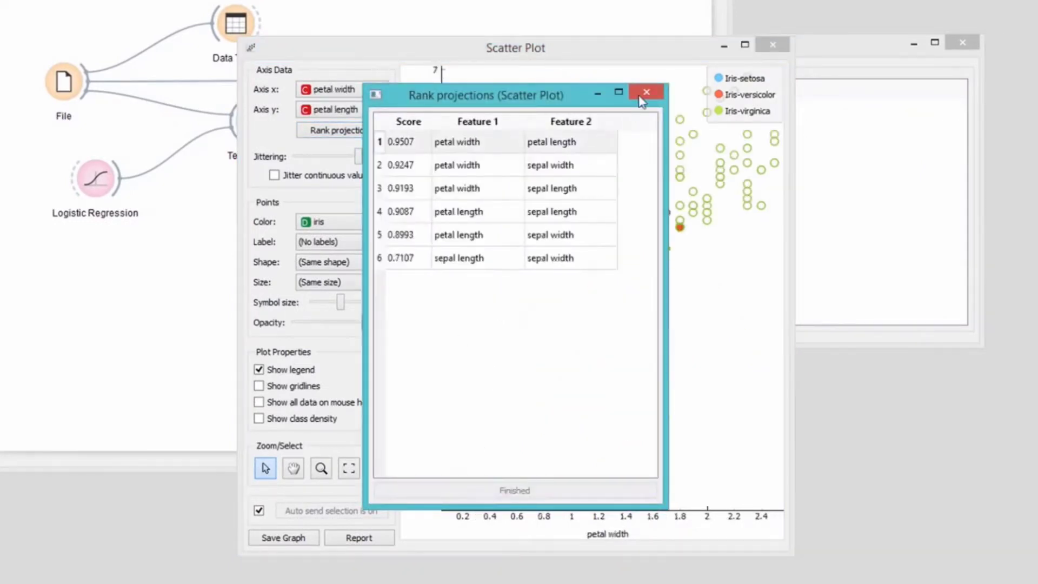
pyautogui.click(645, 93)
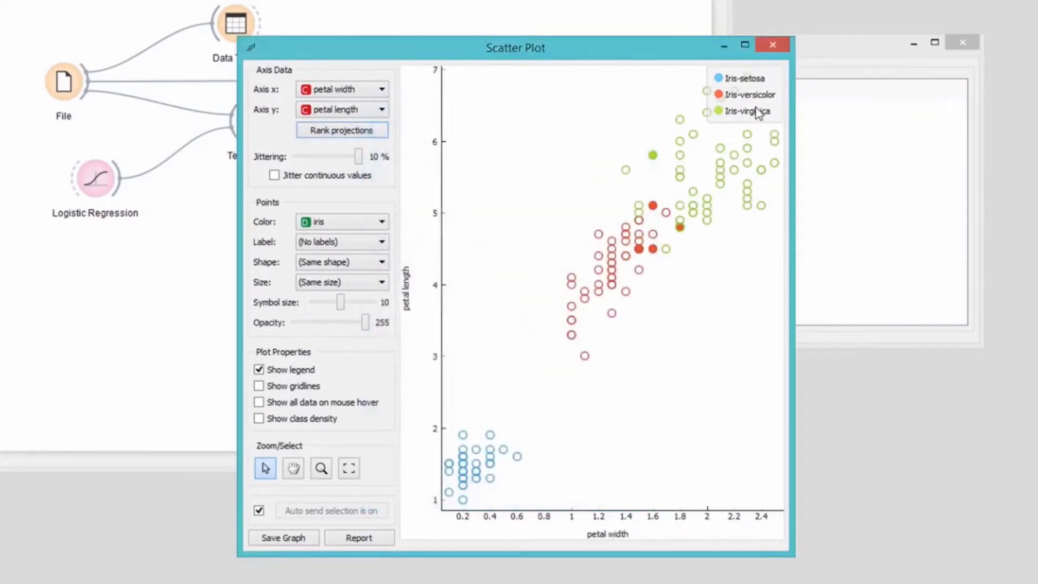
pyautogui.moveTo(773, 84); pyautogui.dragTo(767, 263)
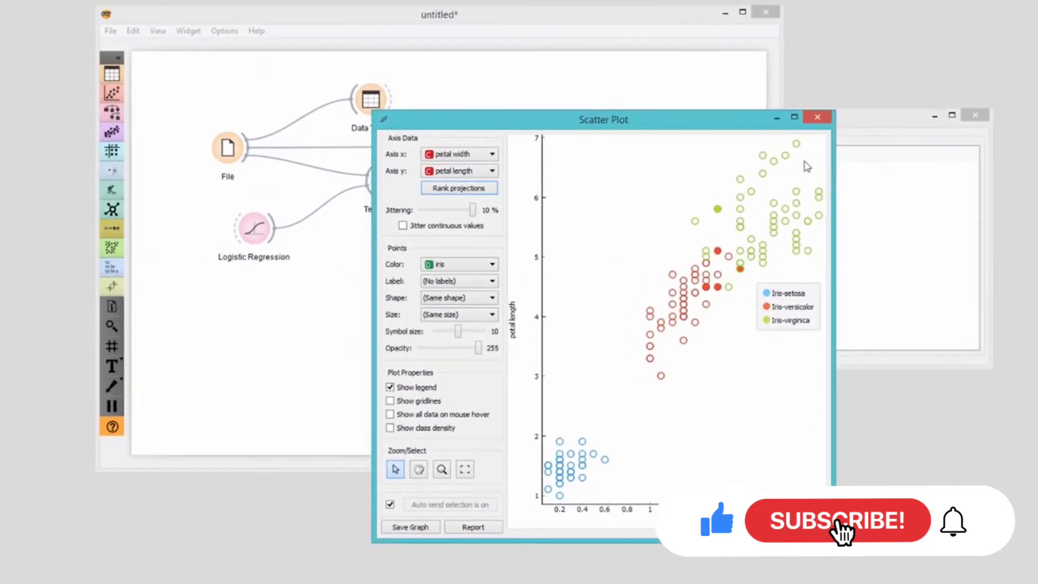
pyautogui.click(817, 118)
# Add a Random Forest Classification widget, connect it to Test & Score and bring up the evaluation results
pyautogui.doubleClick(241, 304)
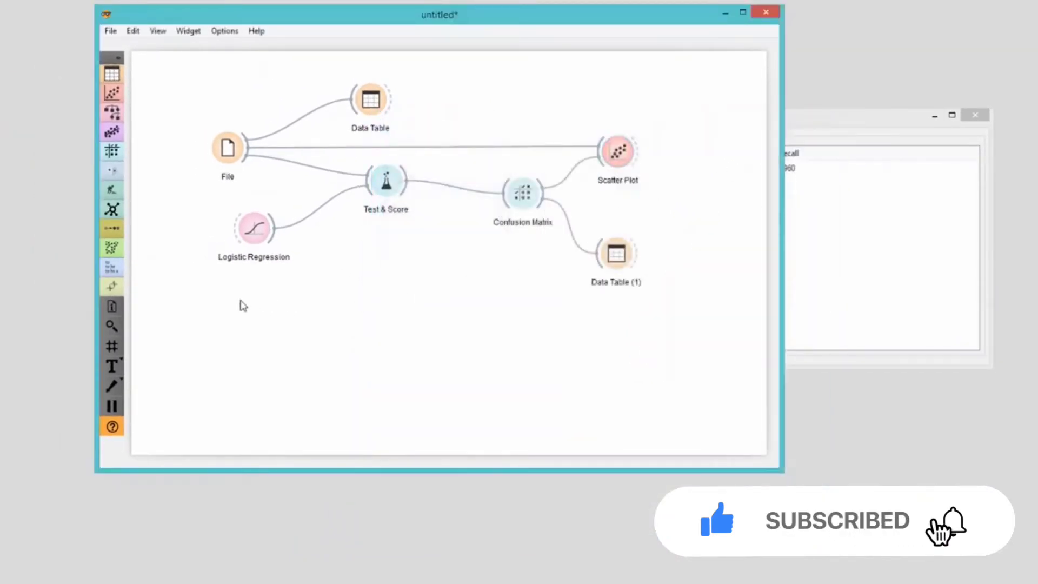
pyautogui.click(257, 392)
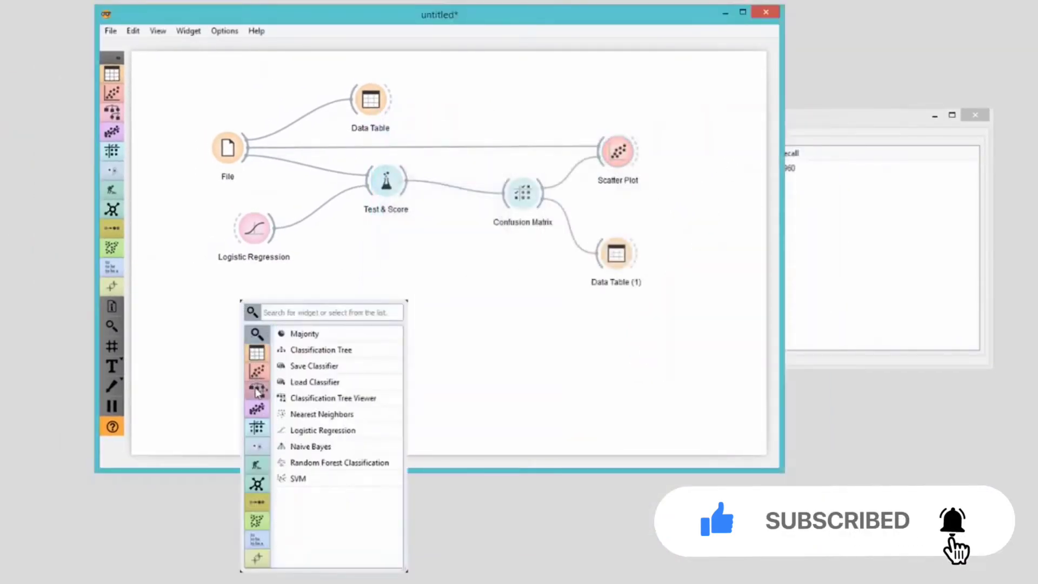
pyautogui.click(313, 461)
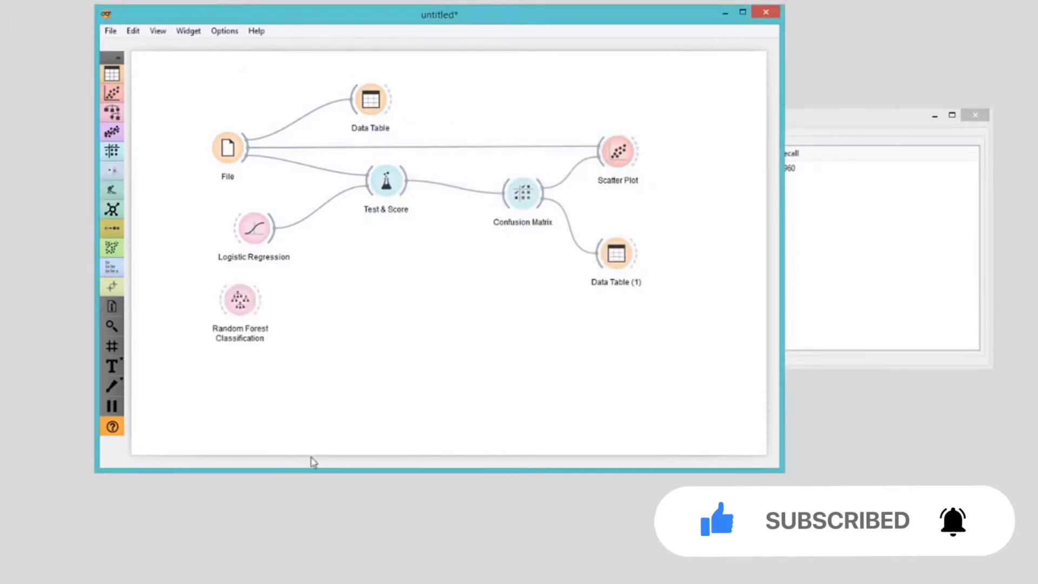
pyautogui.moveTo(282, 303); pyautogui.dragTo(366, 196)
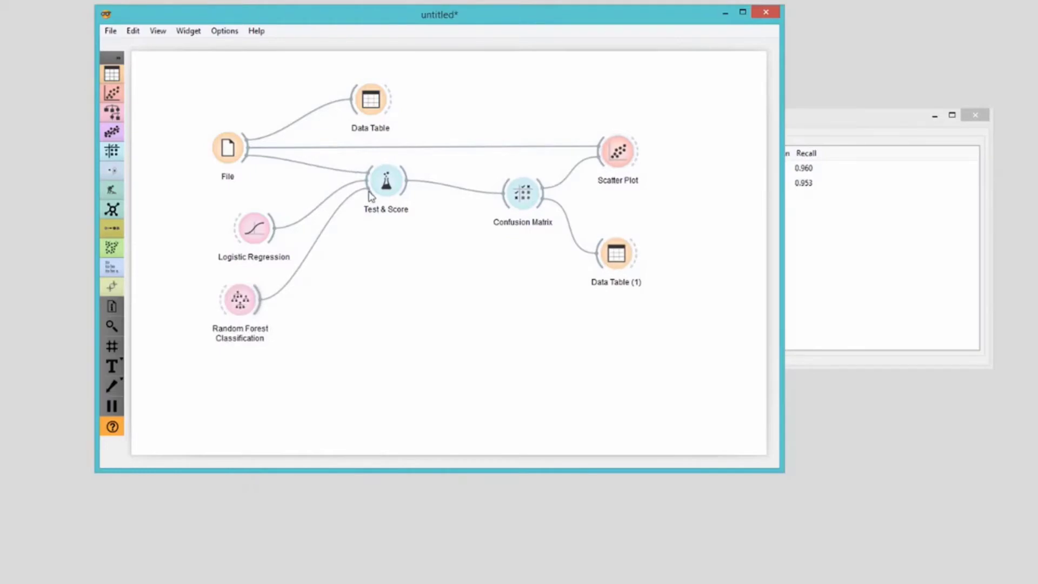
pyautogui.click(799, 125)
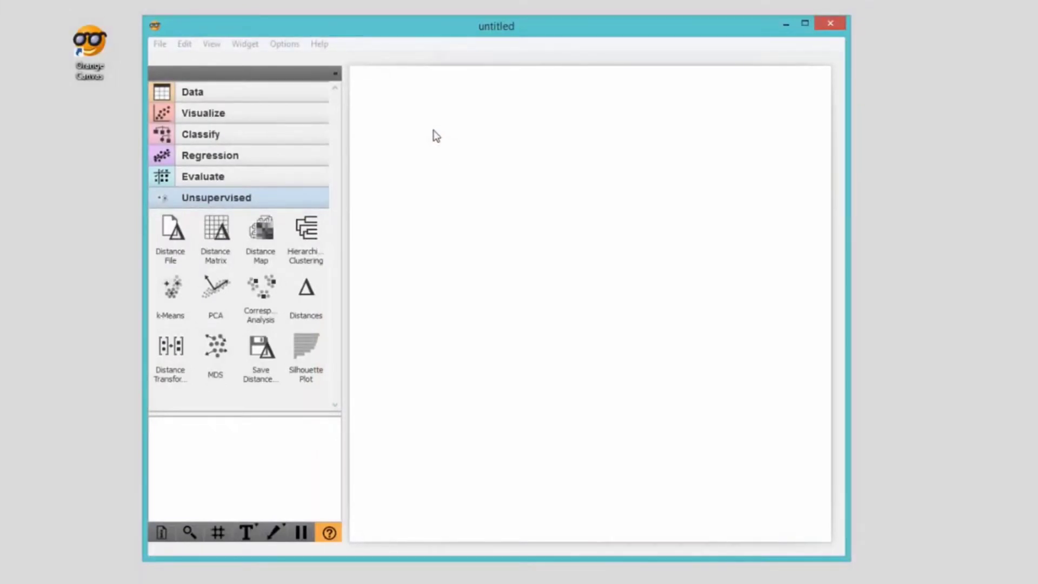
# Install the Orange-Bioinformatics add-on and acknowledge the restart notice
pyautogui.click(301, 46)
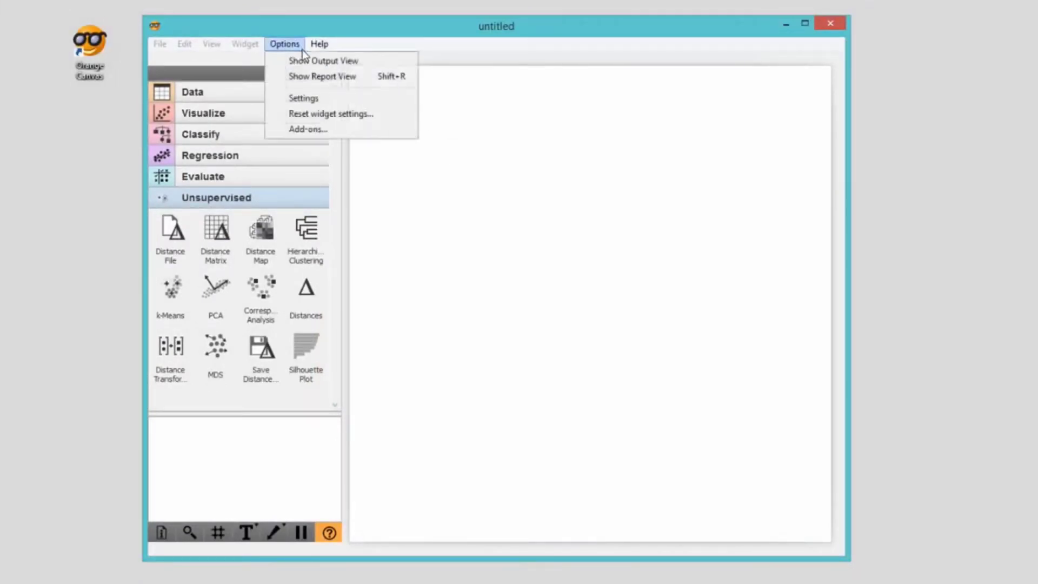
pyautogui.click(313, 129)
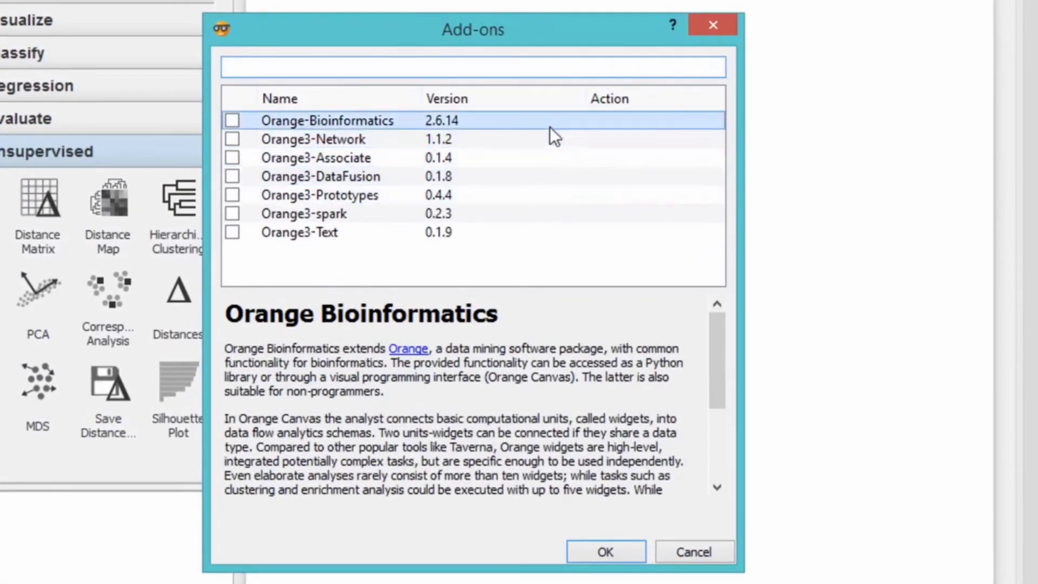
pyautogui.click(549, 125)
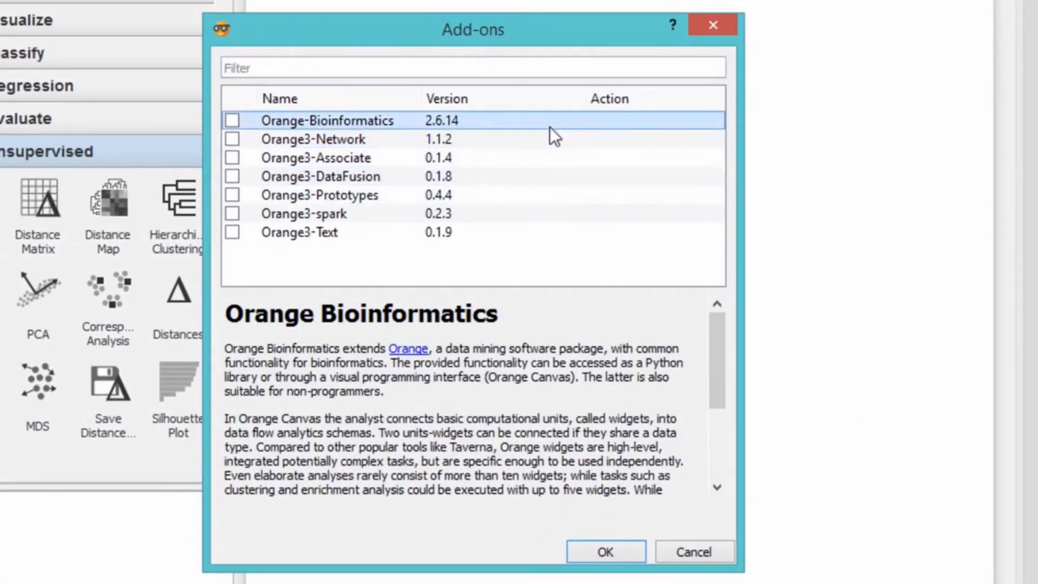
pyautogui.click(231, 120)
pyautogui.click(605, 551)
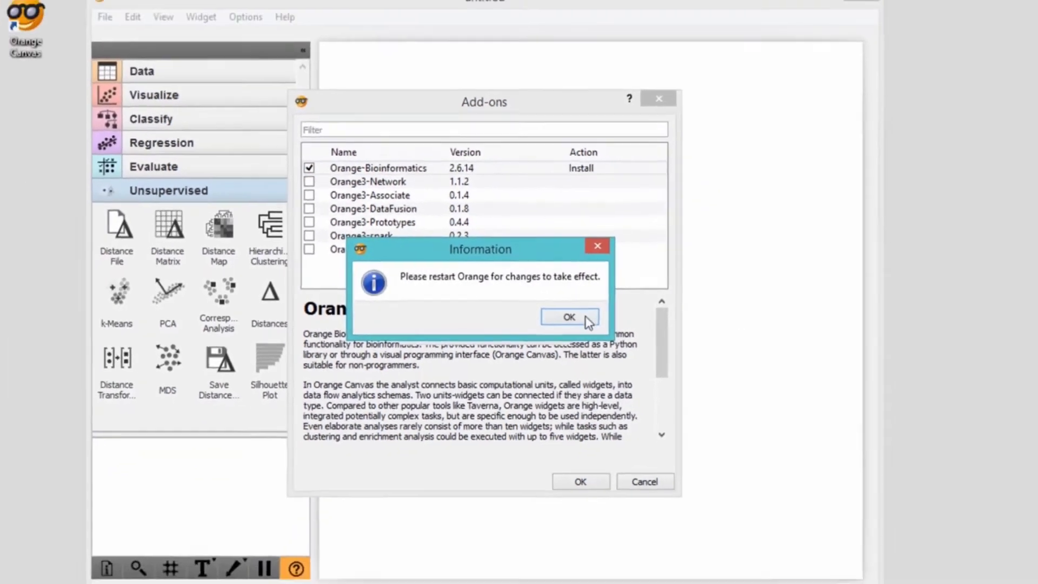
pyautogui.click(656, 324)
# Restart Orange and expand the Bioinformatics widget category
pyautogui.click(821, 22)
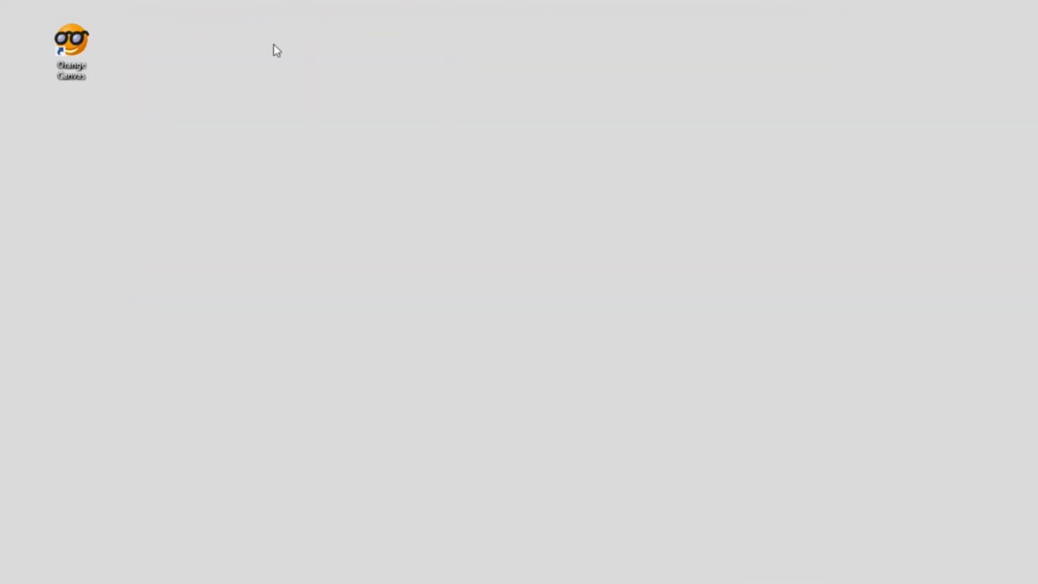
pyautogui.doubleClick(87, 46)
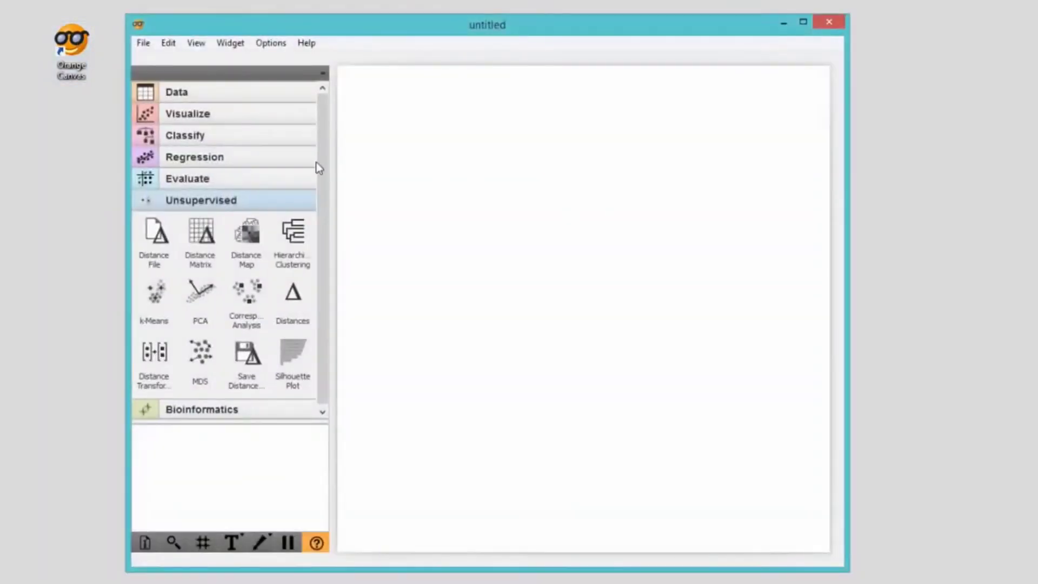
pyautogui.click(282, 409)
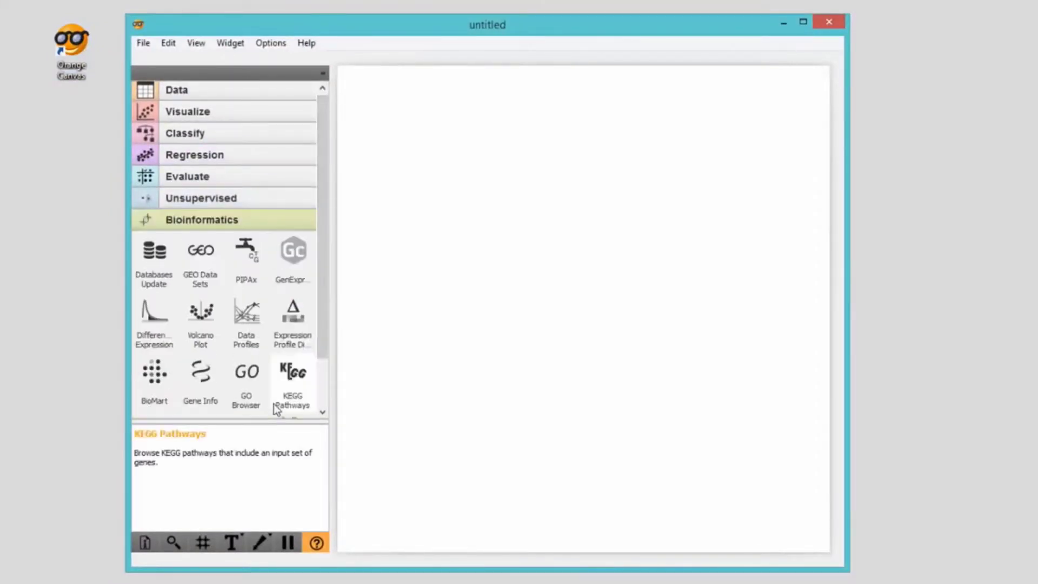
# Add a GEO Data Sets widget from the Bioinformatics category to the canvas and open it
pyautogui.moveTo(325, 296); pyautogui.dragTo(330, 397)
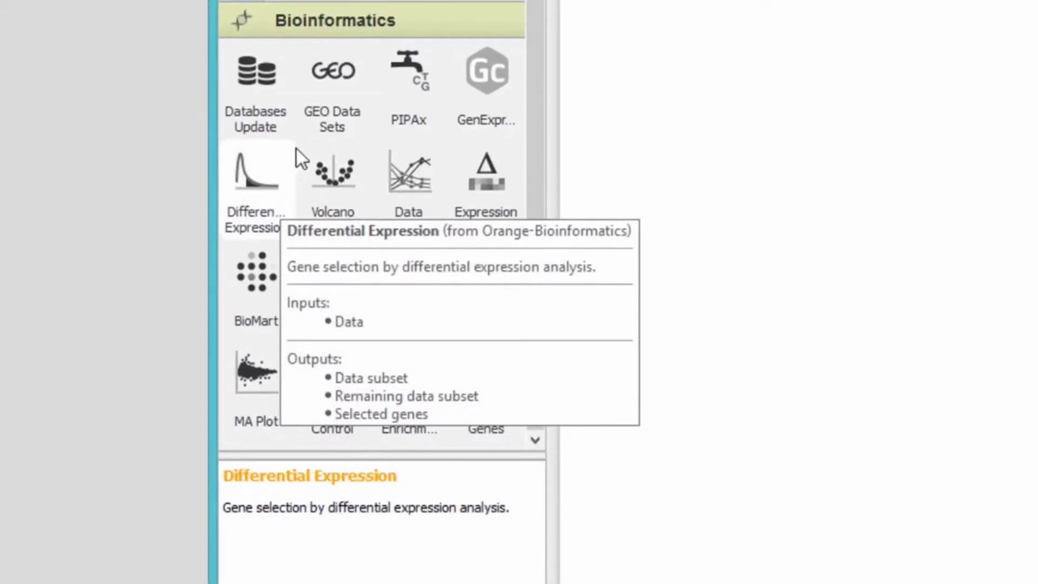
pyautogui.click(331, 92)
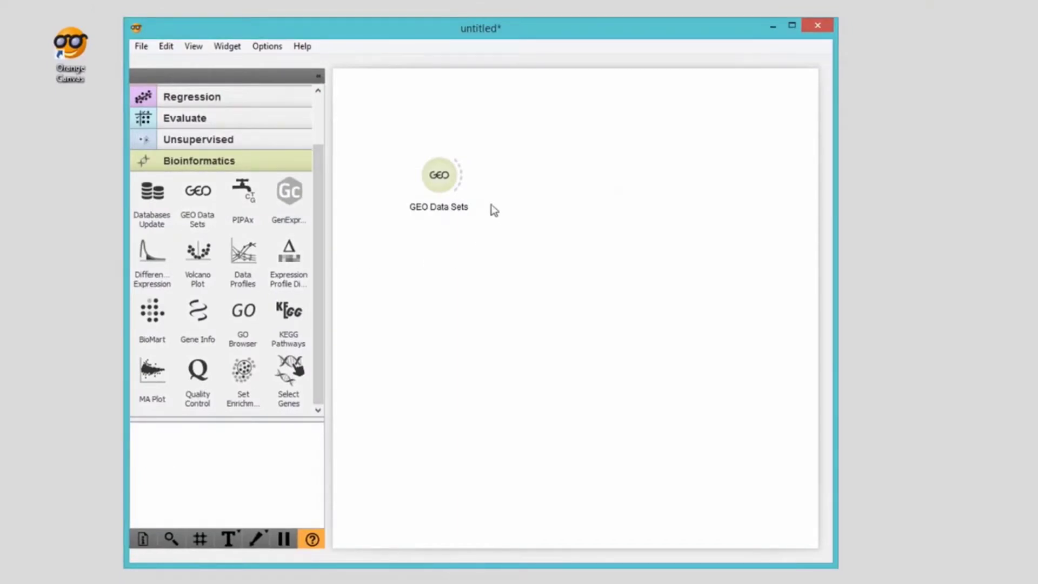
pyautogui.doubleClick(452, 183)
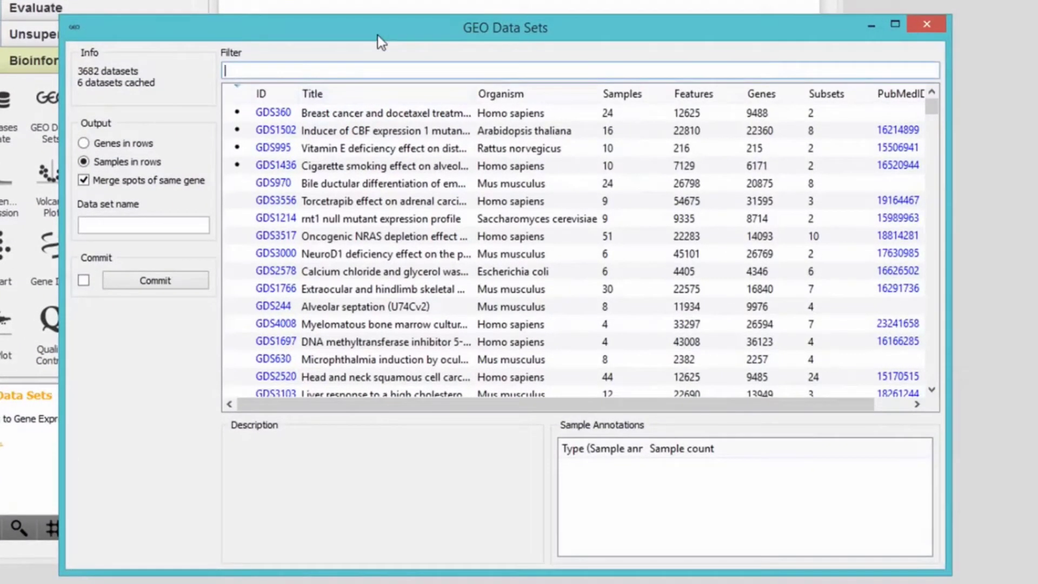
# Filter the datasets by "smoking", sort them by gene count, select GDS1436 and turn on automatic commit
pyautogui.write('smoking')
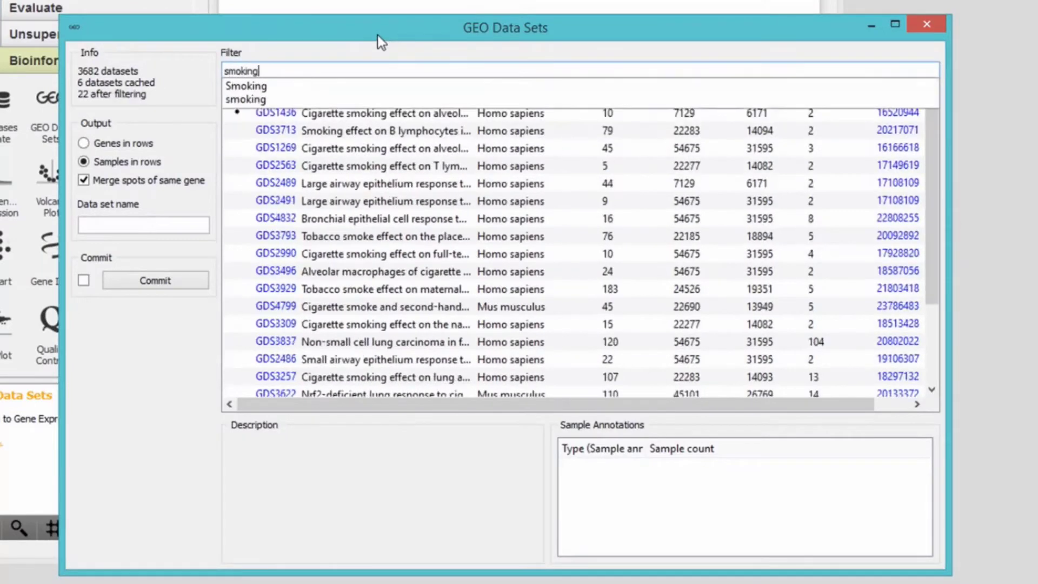
pyautogui.press('Return')
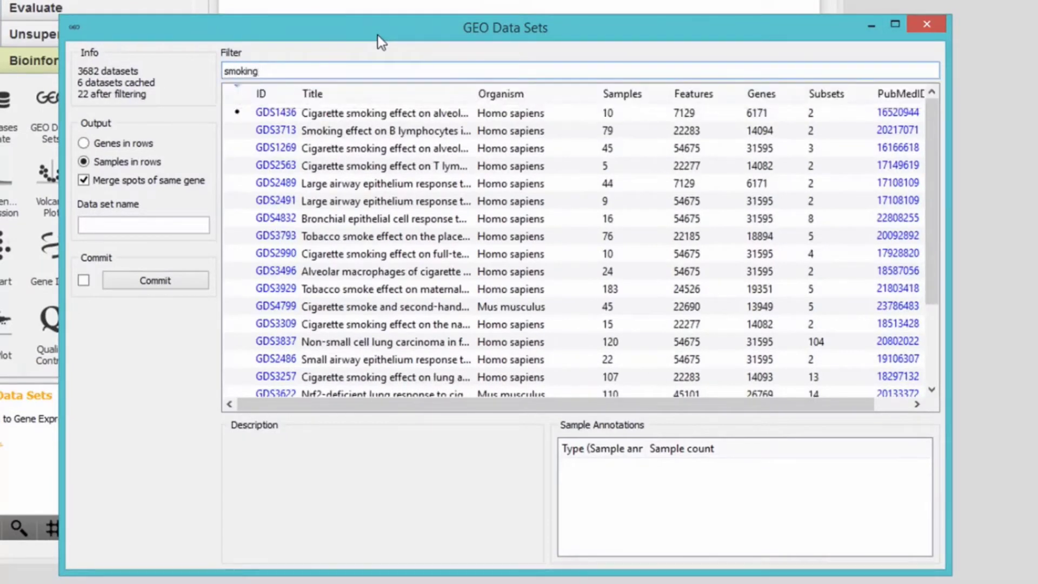
pyautogui.click(773, 95)
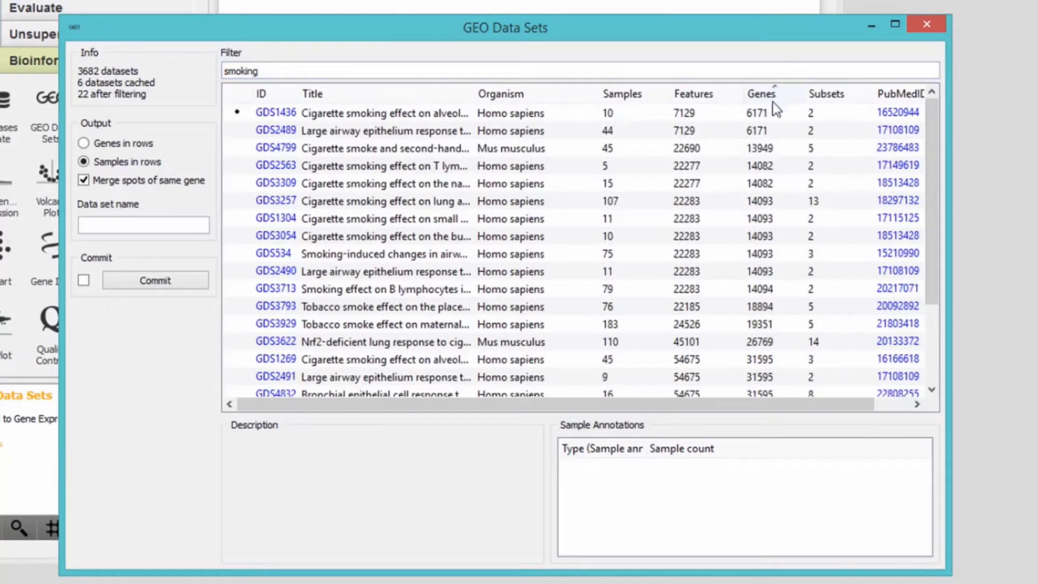
pyautogui.click(773, 111)
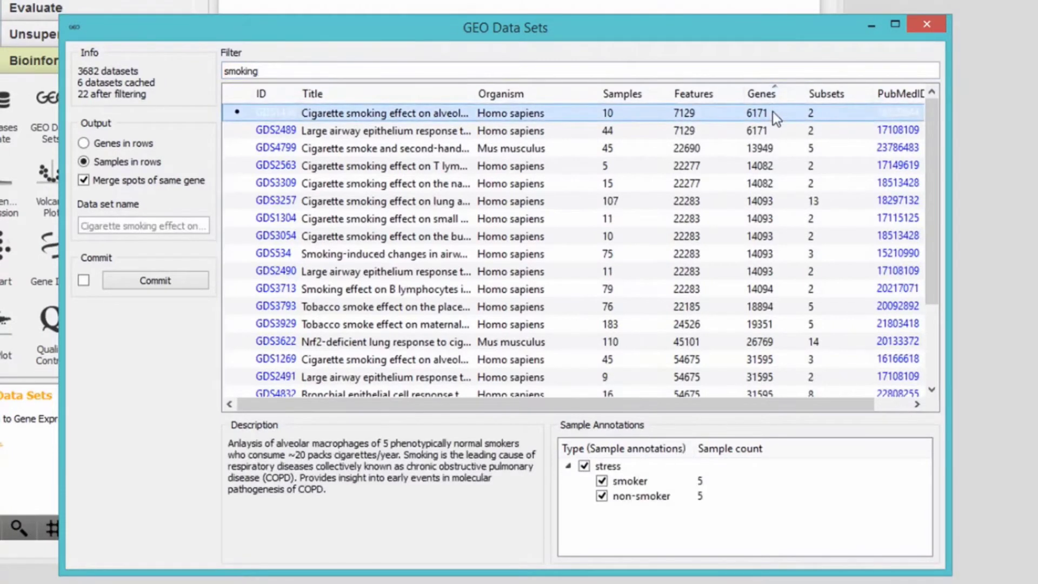
pyautogui.click(87, 279)
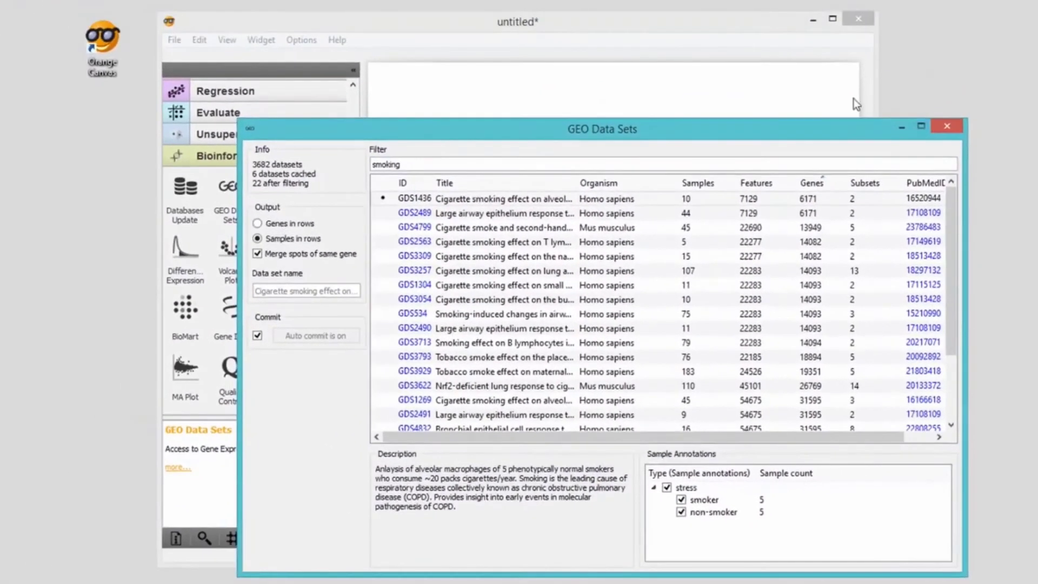
# Return to the canvas and add a Data Table widget connected to GEO Data Sets
pyautogui.click(853, 99)
pyautogui.moveTo(494, 171); pyautogui.dragTo(601, 116)
pyautogui.write('da')
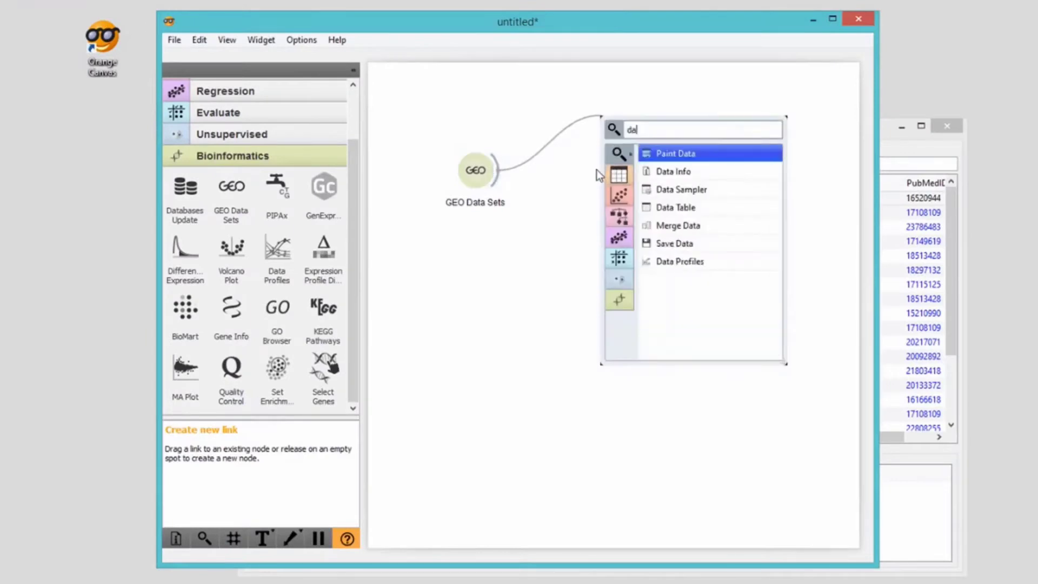
pyautogui.write('ta')
pyautogui.press('Down')
pyautogui.press('Down')
pyautogui.press('Down')
pyautogui.press('Return')
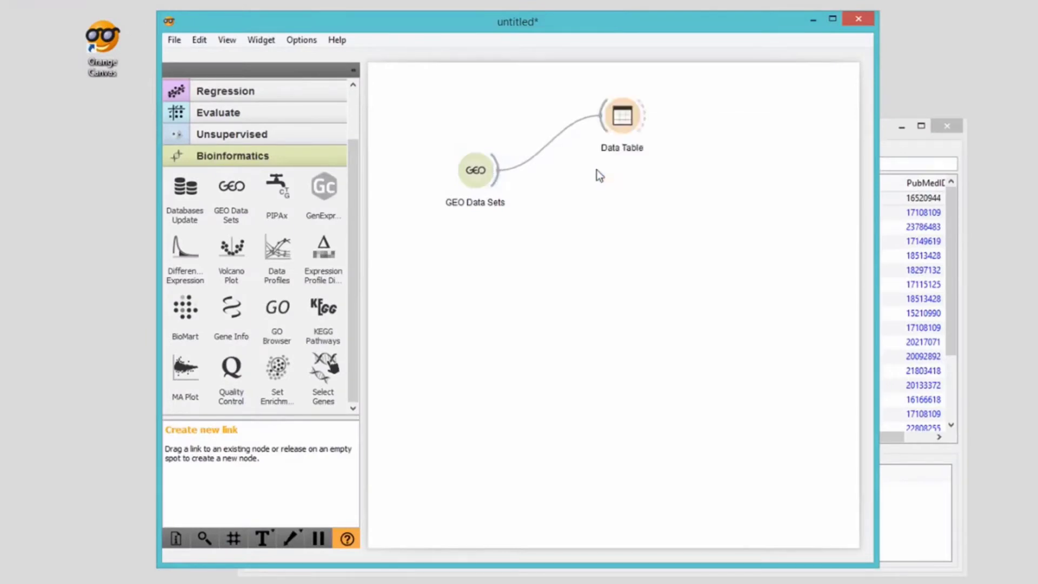
# Open the Data Table, inspect its columns through to the stress class, and move its window clear of the workflow
pyautogui.doubleClick(621, 115)
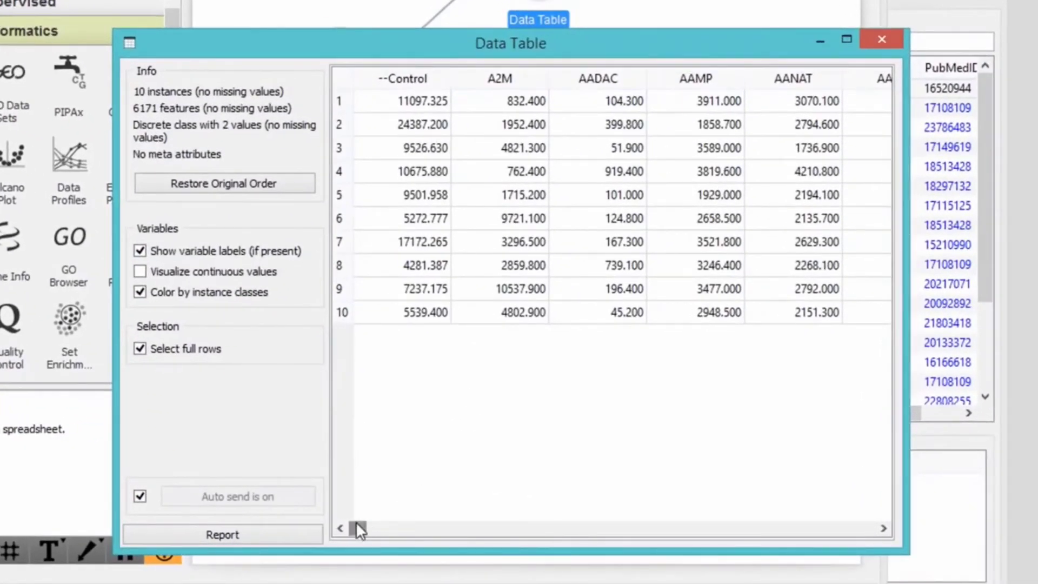
pyautogui.moveTo(357, 524); pyautogui.dragTo(885, 494)
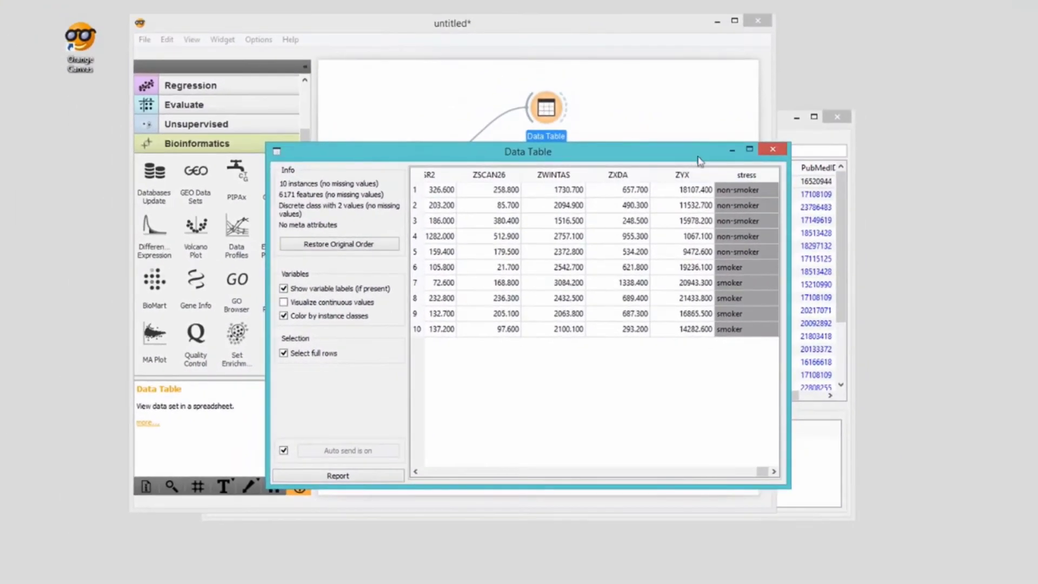
pyautogui.moveTo(787, 50); pyautogui.dragTo(980, 154)
pyautogui.moveTo(836, 187); pyautogui.dragTo(945, 181)
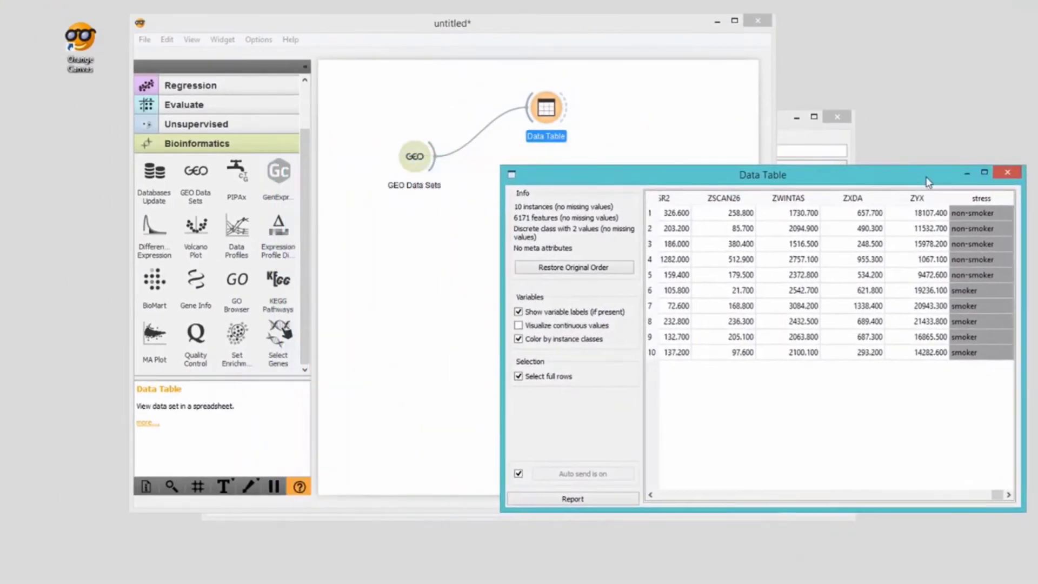
# Add an MDS widget connected to GEO Data Sets, open its plot and enlarge the plot window
pyautogui.click(666, 140)
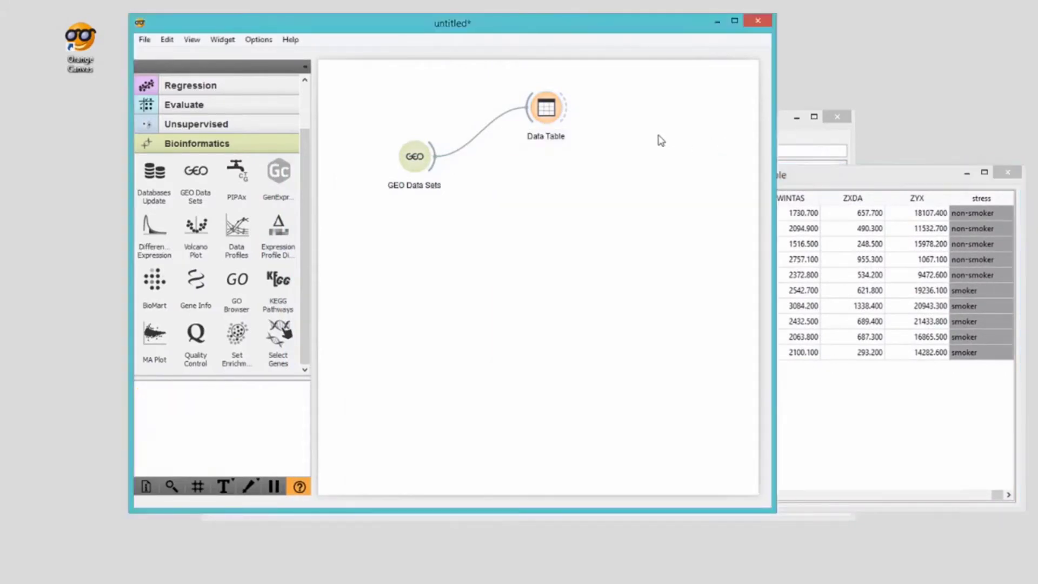
pyautogui.moveTo(437, 165); pyautogui.dragTo(526, 186)
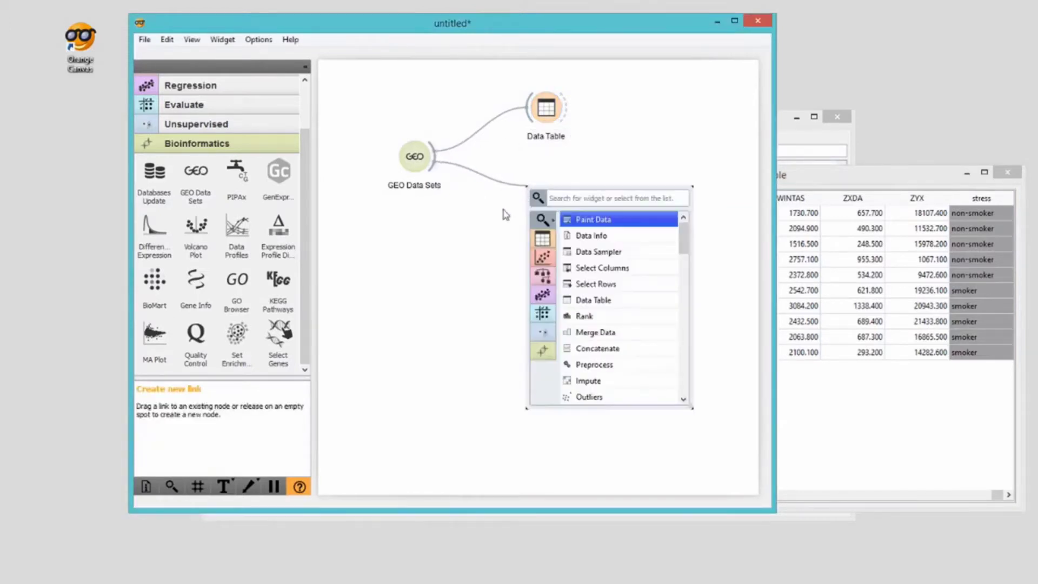
pyautogui.write('mds')
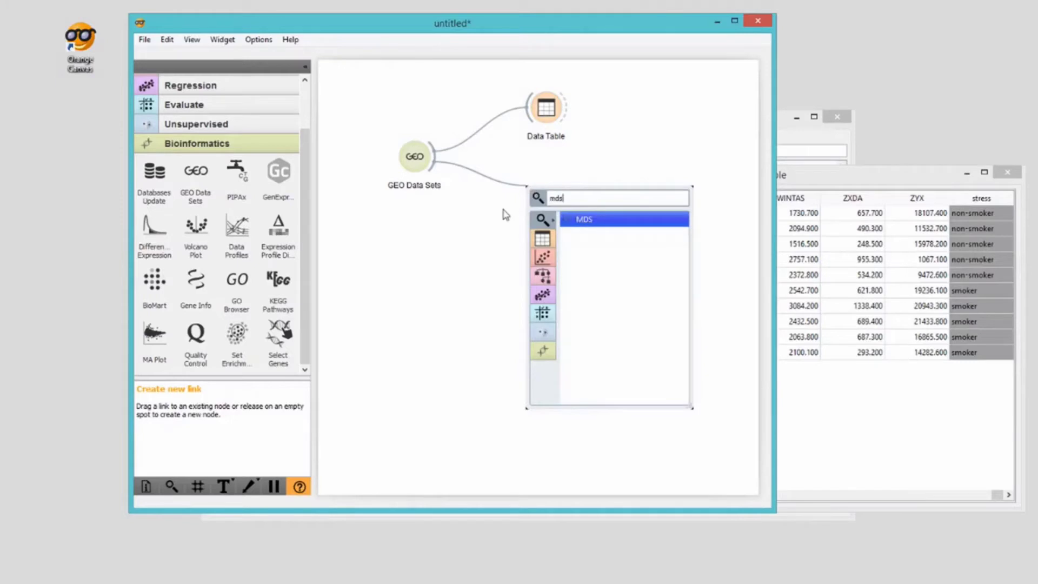
pyautogui.press('Return')
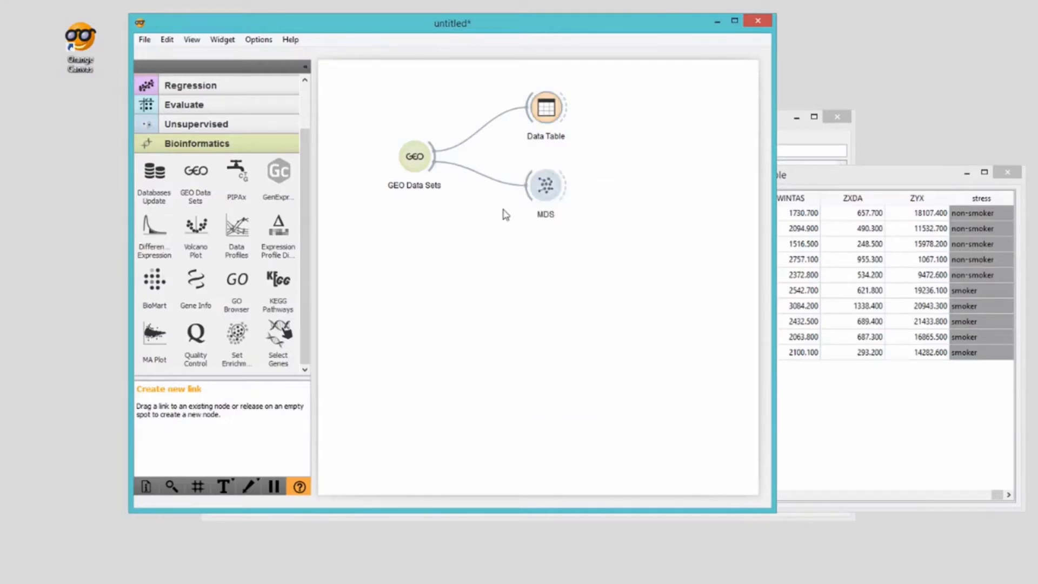
pyautogui.doubleClick(535, 190)
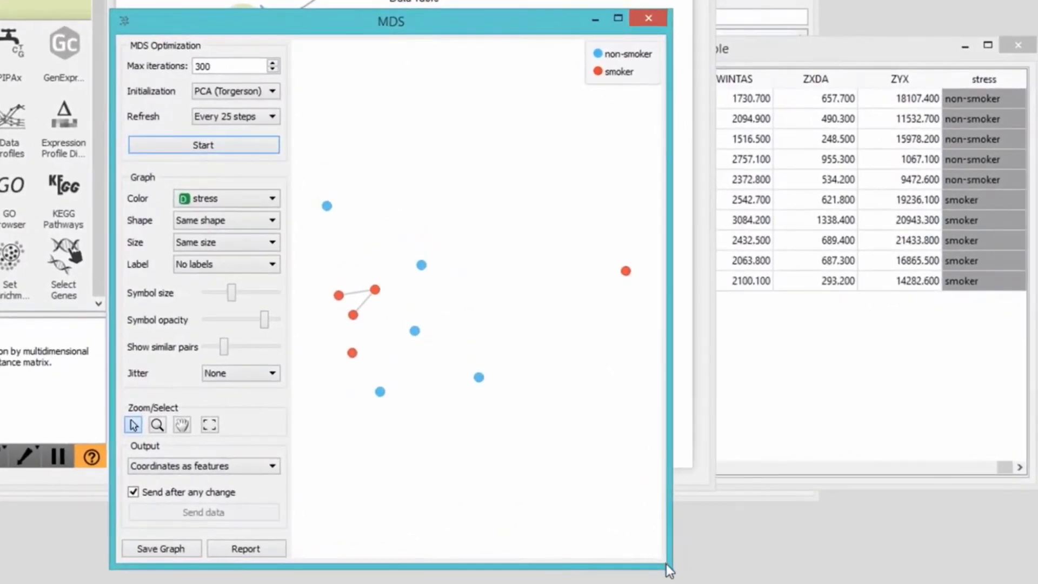
pyautogui.moveTo(668, 566); pyautogui.dragTo(869, 578)
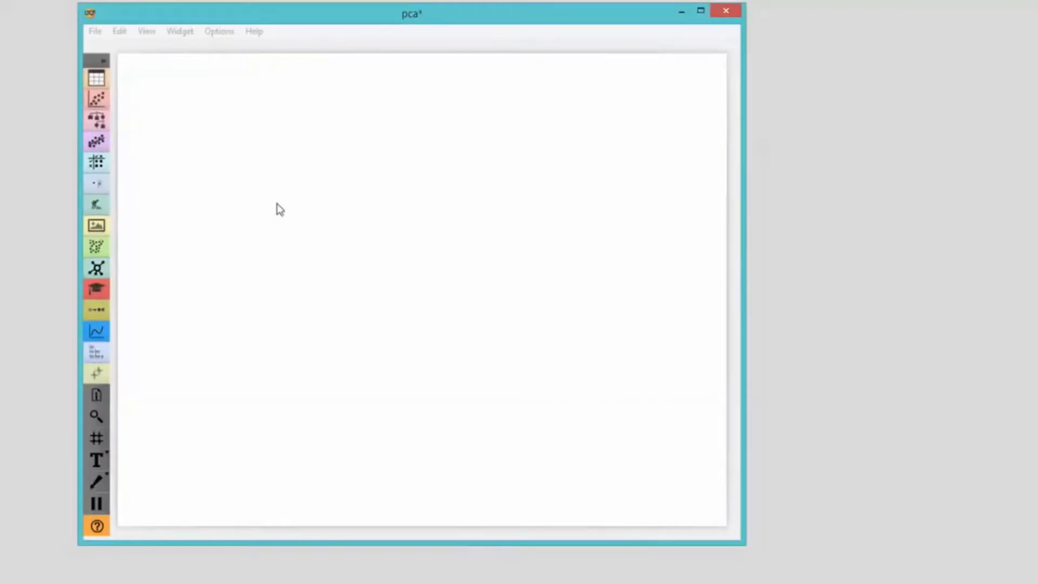
# Place a PCA widget and a Paint Data widget on the empty pca canvas
pyautogui.rightClick(277, 204)
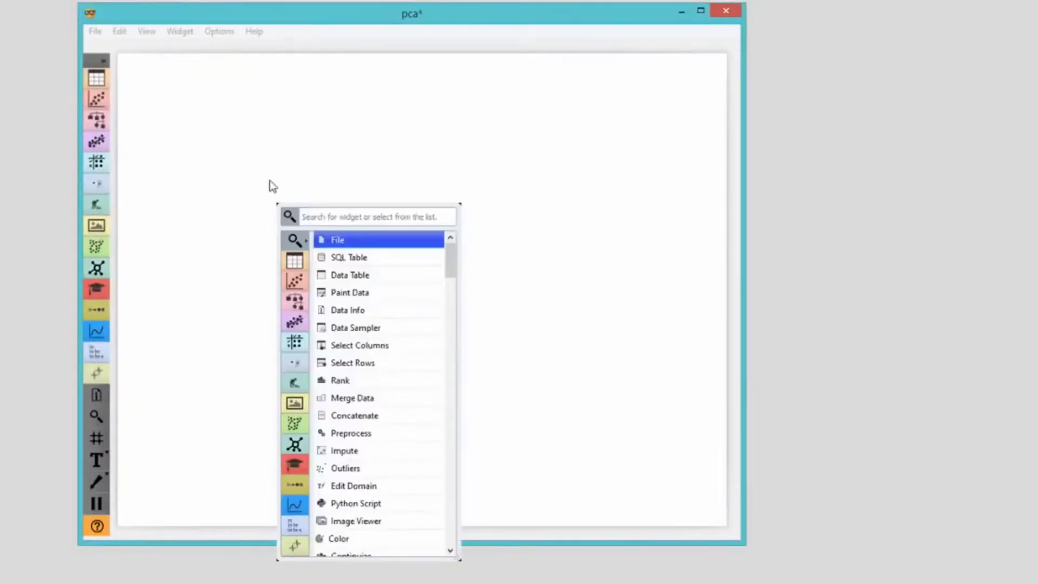
pyautogui.write('pca')
pyautogui.press('Return')
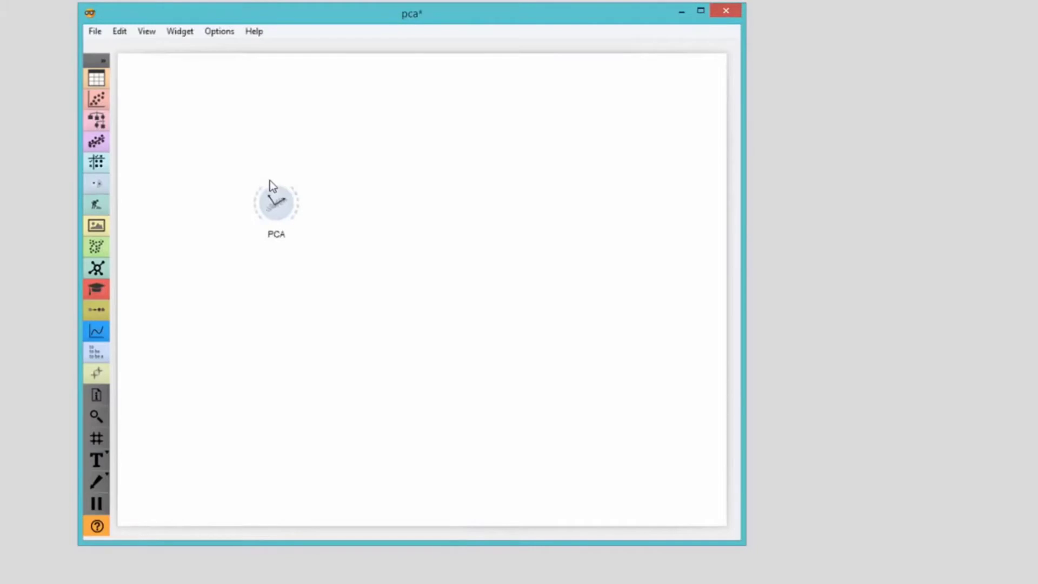
pyautogui.rightClick(173, 119)
pyautogui.write('paint')
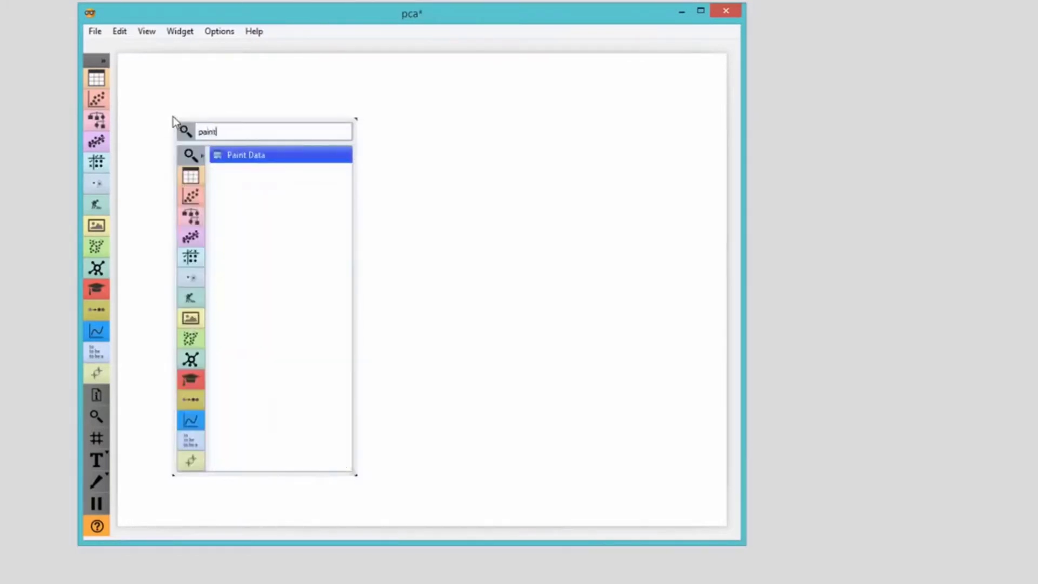
pyautogui.press('Return')
# Paint a diagonal band of C1 points rising from about (0.15, 0.2) to (0.7, 0.75) in Paint Data, and close it
pyautogui.doubleClick(173, 119)
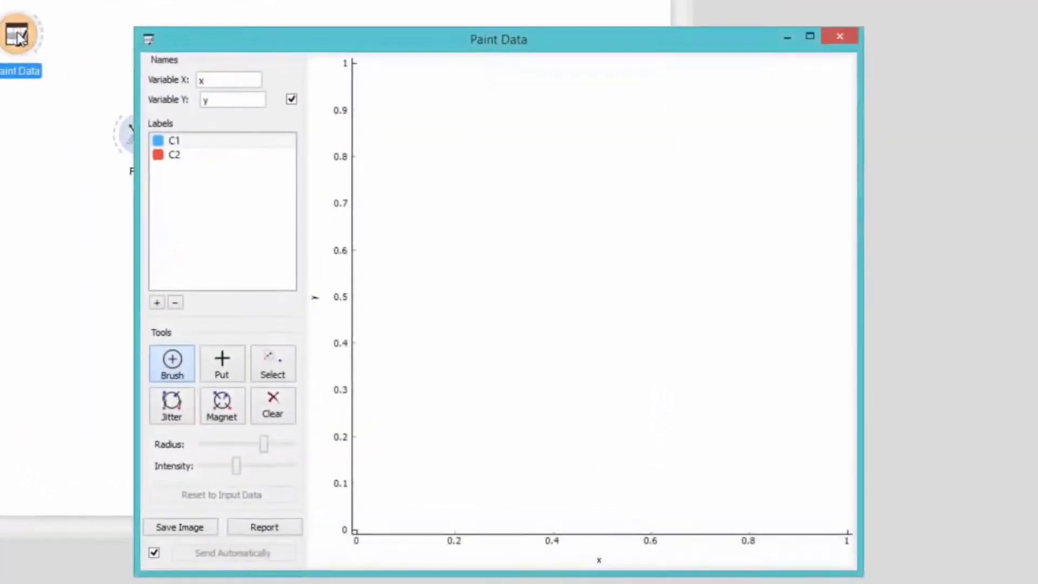
pyautogui.moveTo(664, 204)
pyautogui.mouseDown()
pyautogui.moveTo(422, 433)
pyautogui.moveTo(669, 180)
pyautogui.mouseUp()
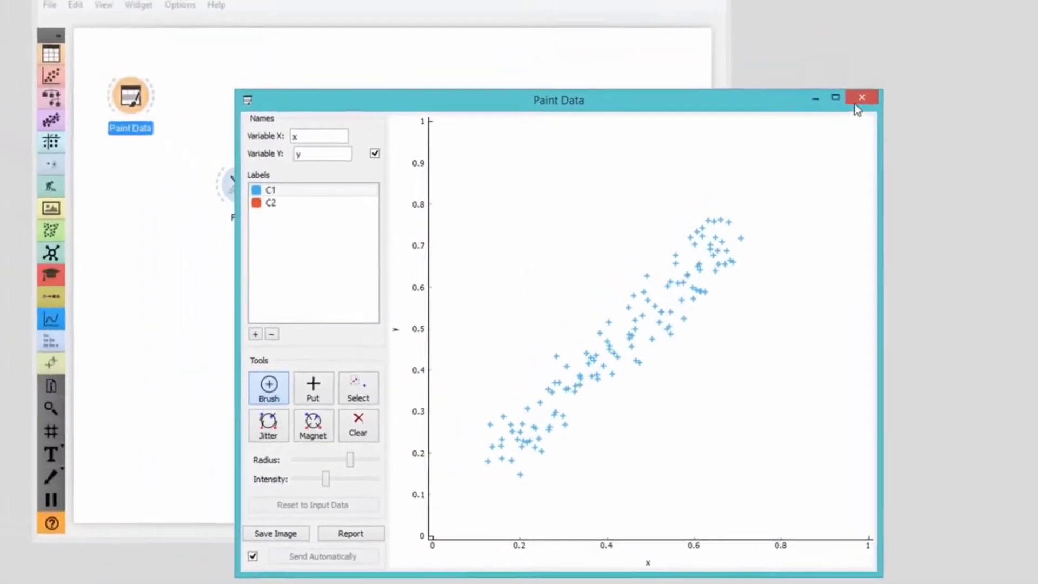
pyautogui.click(859, 101)
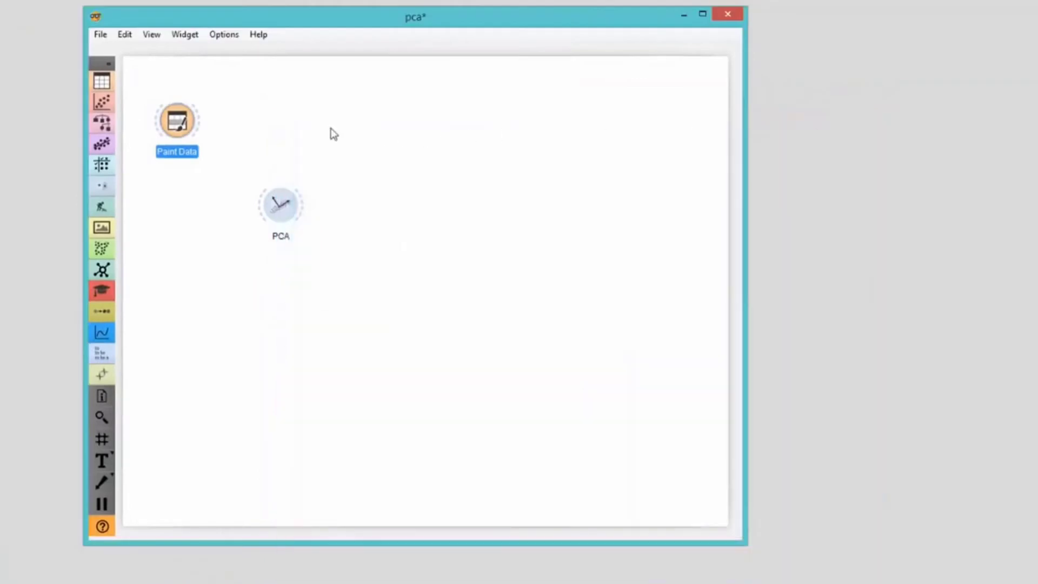
# Connect Paint Data to PCA and attach a new Data Table widget to PCA's output
pyautogui.click(201, 130)
pyautogui.moveTo(201, 129)
pyautogui.mouseDown()
pyautogui.moveTo(277, 204)
pyautogui.moveTo(362, 122)
pyautogui.mouseUp()
pyautogui.write('data')
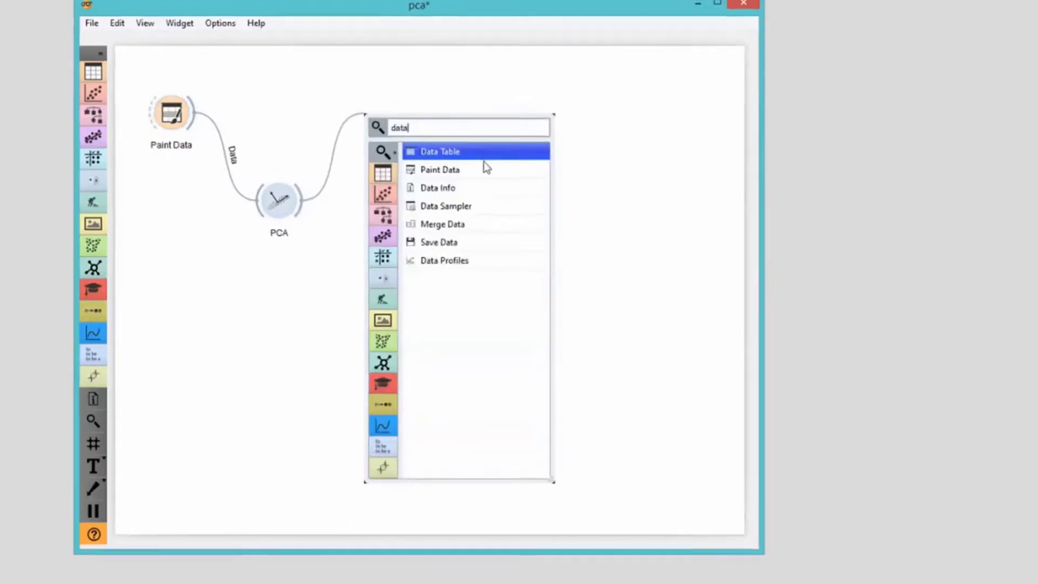
pyautogui.press('Return')
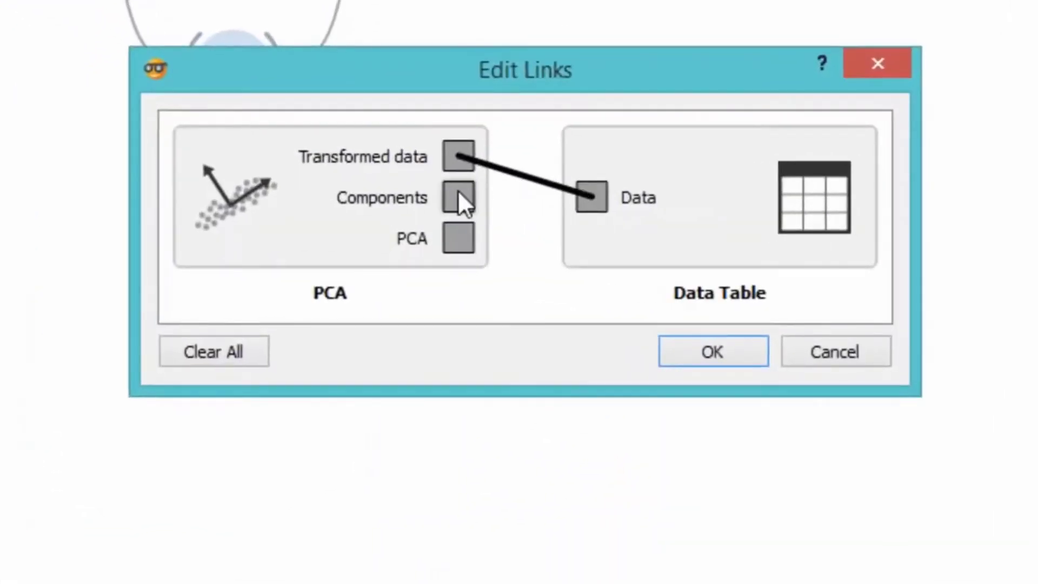
# Link PCA's Components output to the Data Table's Data input instead of Transformed data, and view the component table
pyautogui.moveTo(330, 218); pyautogui.dragTo(359, 219)
pyautogui.click(505, 168)
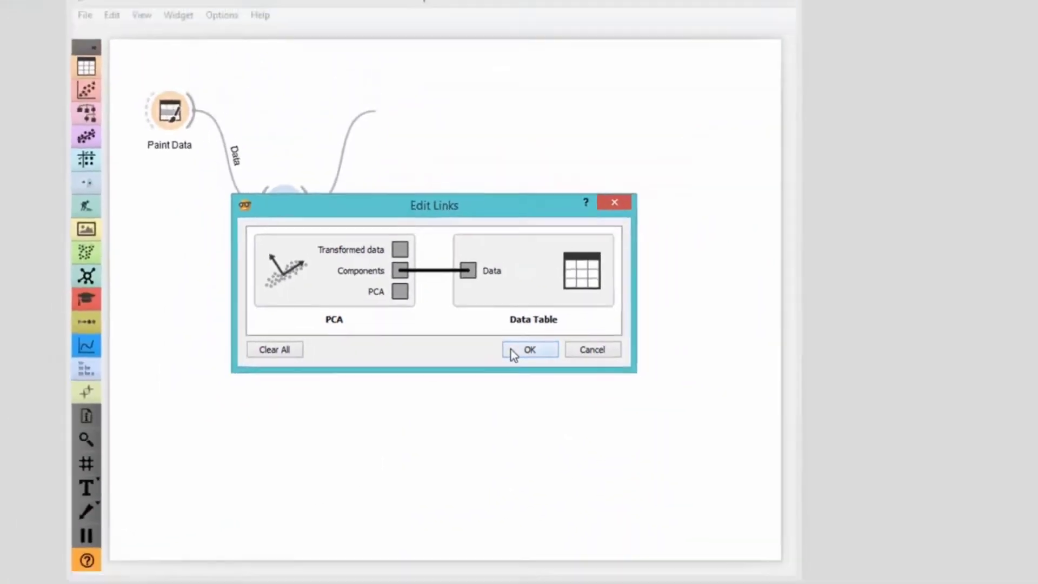
pyautogui.click(514, 352)
pyautogui.doubleClick(393, 130)
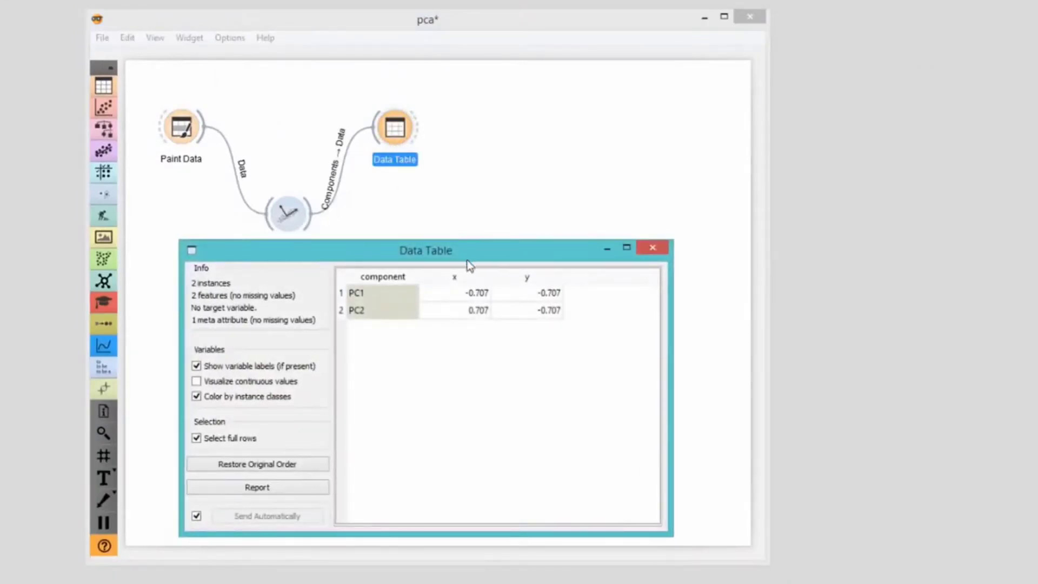
pyautogui.moveTo(469, 264); pyautogui.dragTo(462, 271)
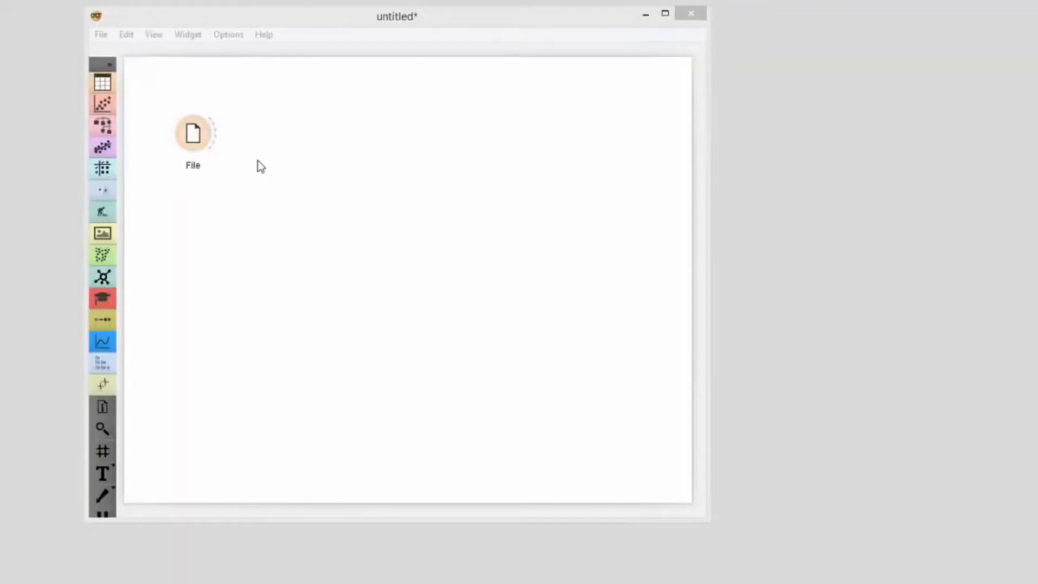
# Check the wine.tab data and its columns in the File widget
pyautogui.doubleClick(208, 135)
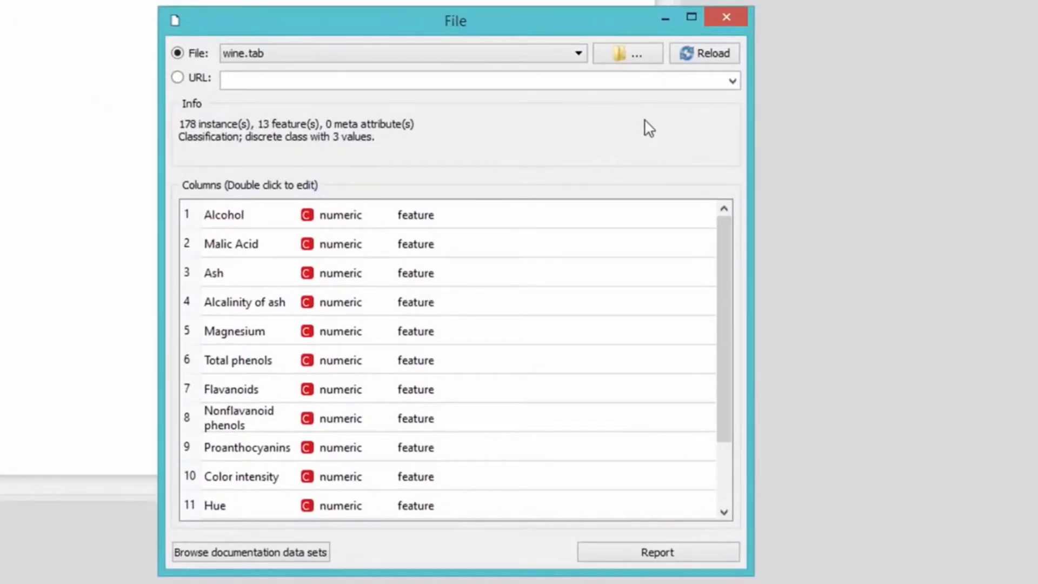
pyautogui.click(726, 17)
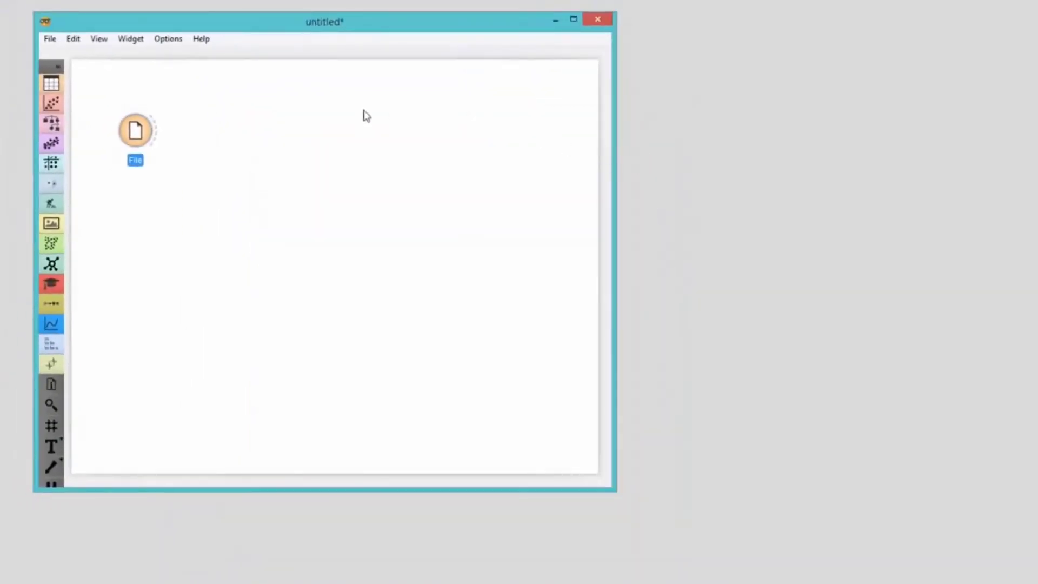
# Add a PCA widget connected to the File widget and set its component selection to 5
pyautogui.moveTo(155, 131); pyautogui.dragTo(210, 232)
pyautogui.write('pca')
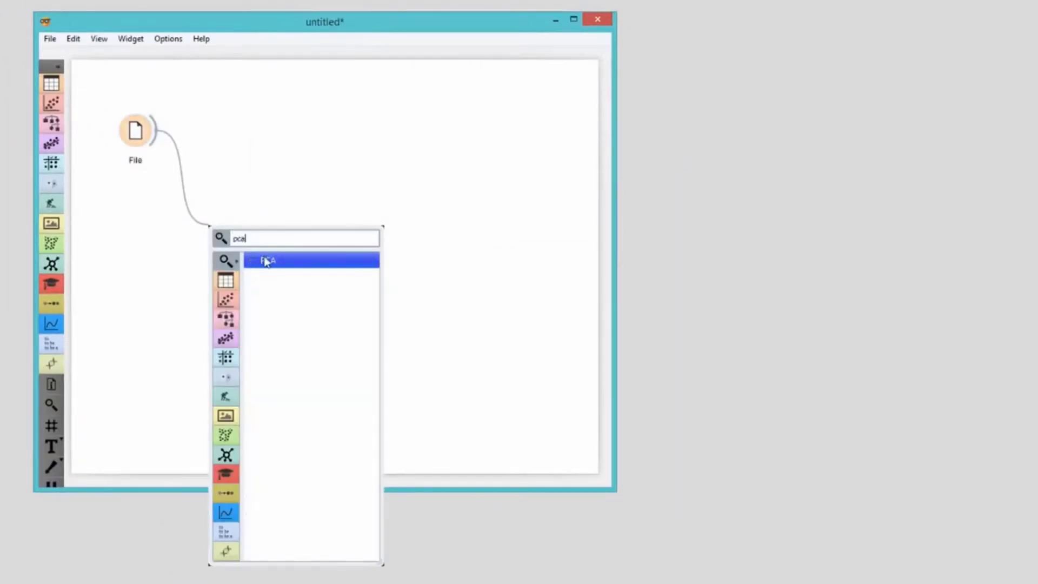
pyautogui.click(266, 262)
pyautogui.doubleClick(227, 224)
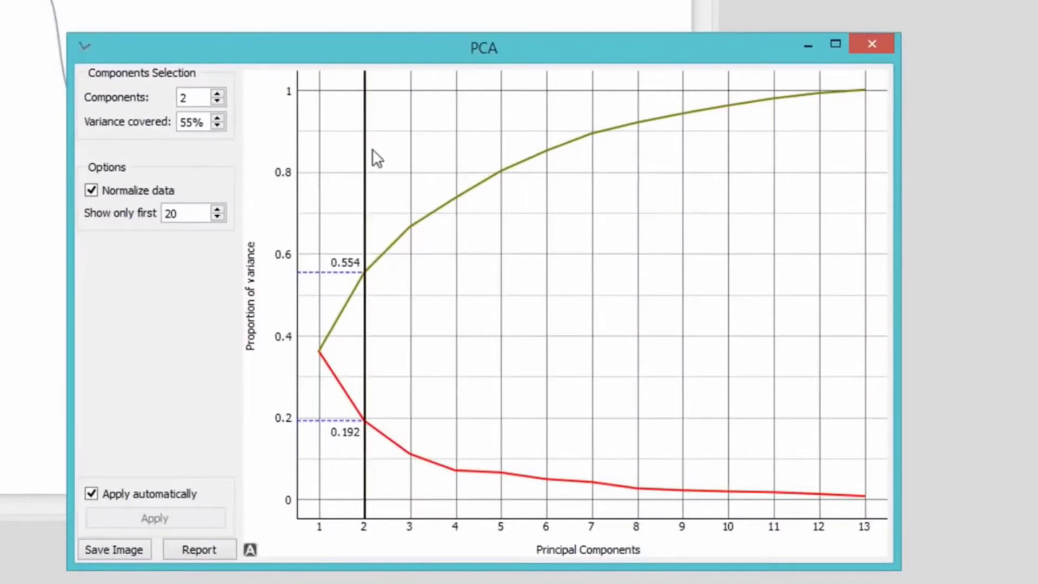
pyautogui.moveTo(373, 150); pyautogui.dragTo(491, 146)
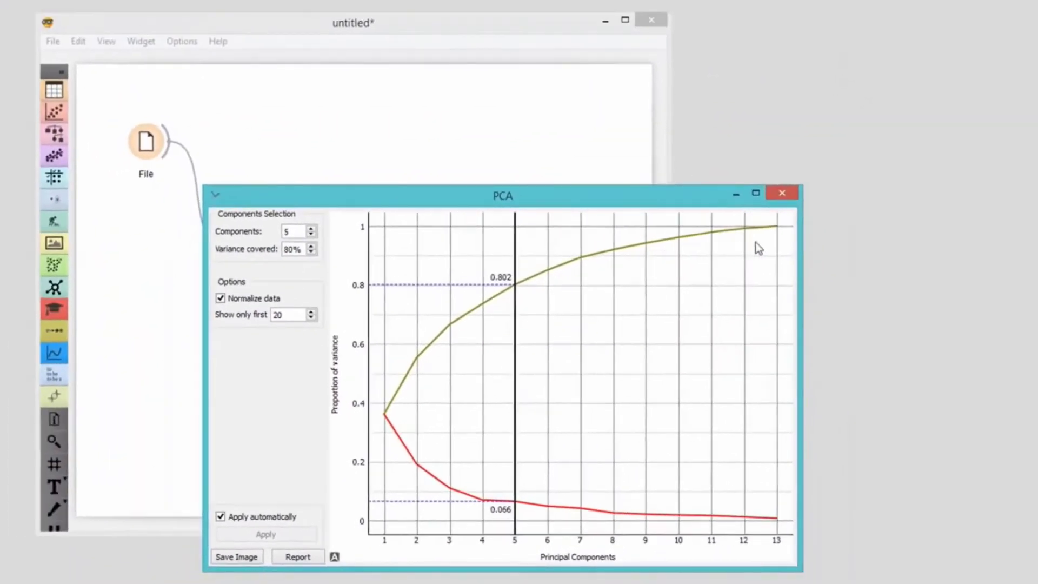
# Attach a Data Table widget to PCA's output and view the transformed wine data
pyautogui.click(781, 194)
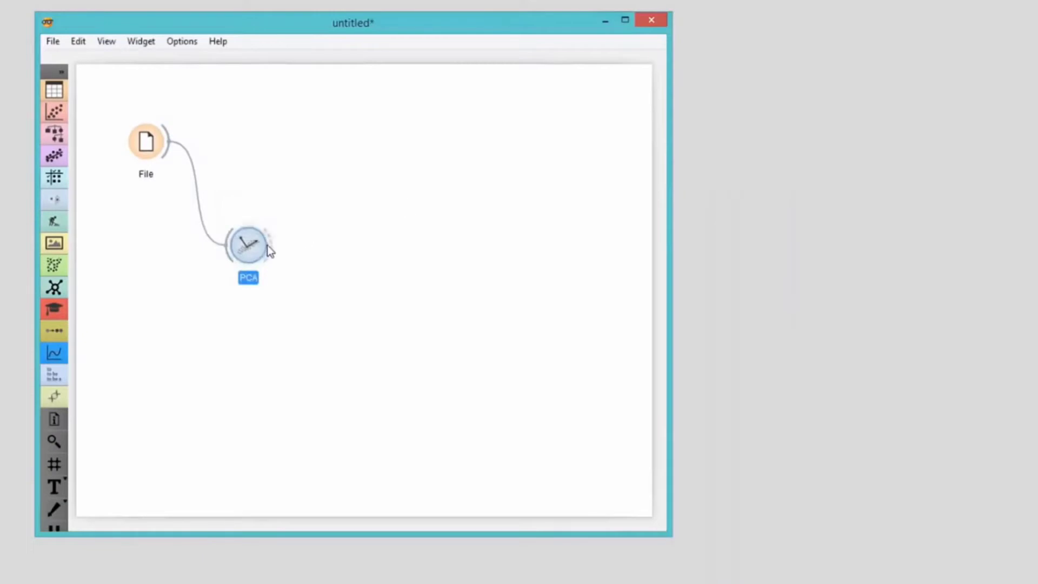
pyautogui.moveTo(267, 245); pyautogui.dragTo(346, 145)
pyautogui.write('da')
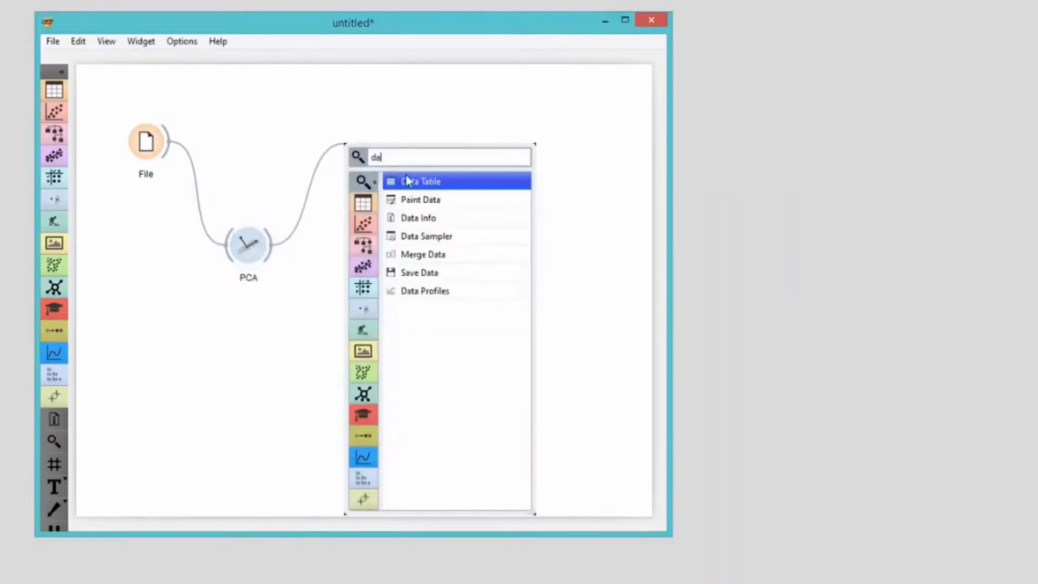
pyautogui.click(406, 181)
pyautogui.click(425, 335)
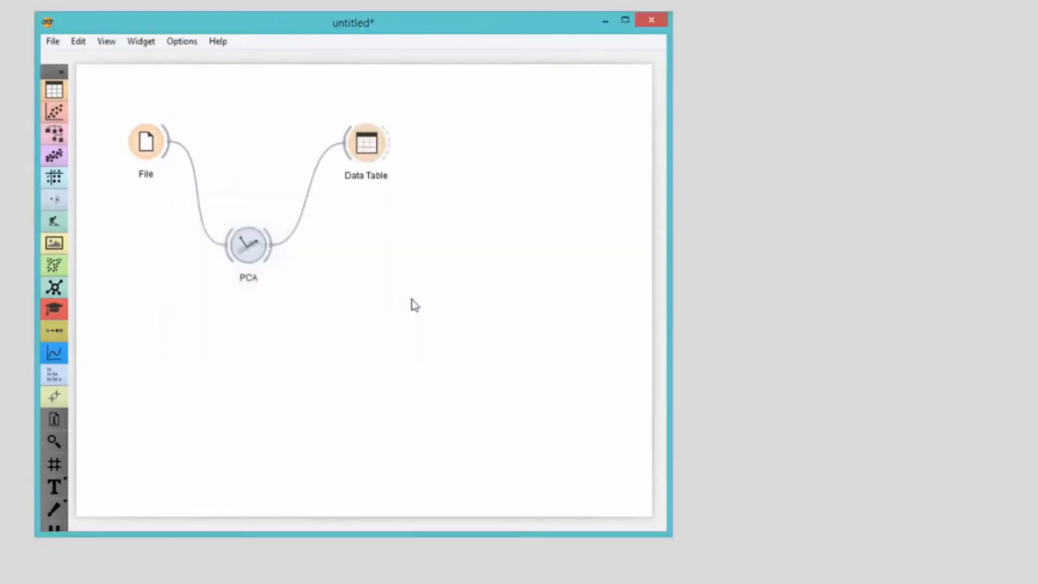
pyautogui.doubleClick(362, 157)
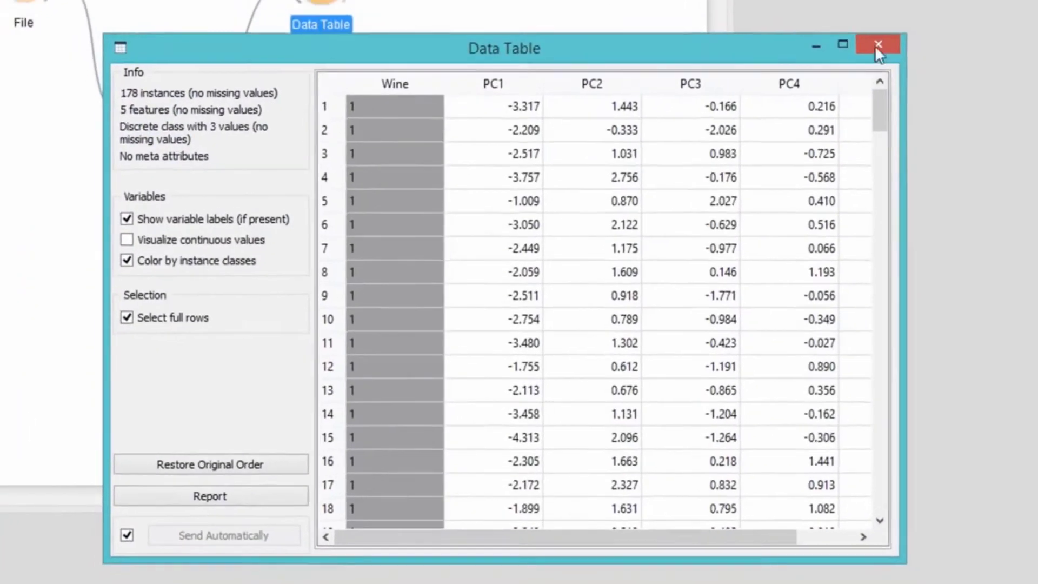
pyautogui.click(881, 33)
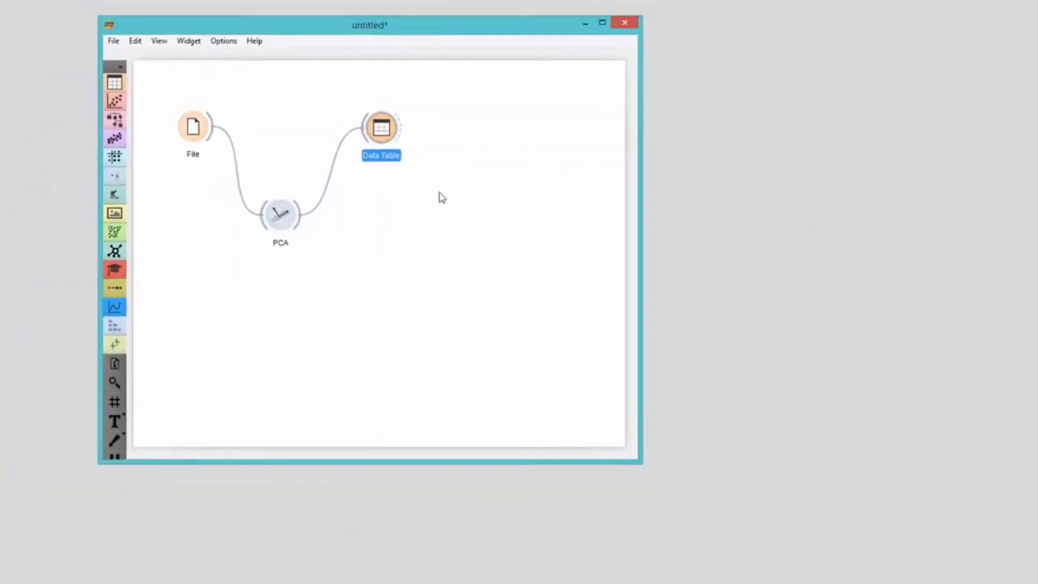
# Attach a Scatter Plot to PCA, linking Transformed data to Data, and view the plot of PC1 against PC2
pyautogui.moveTo(298, 222); pyautogui.dragTo(363, 269)
pyautogui.write('sca')
pyautogui.click(423, 296)
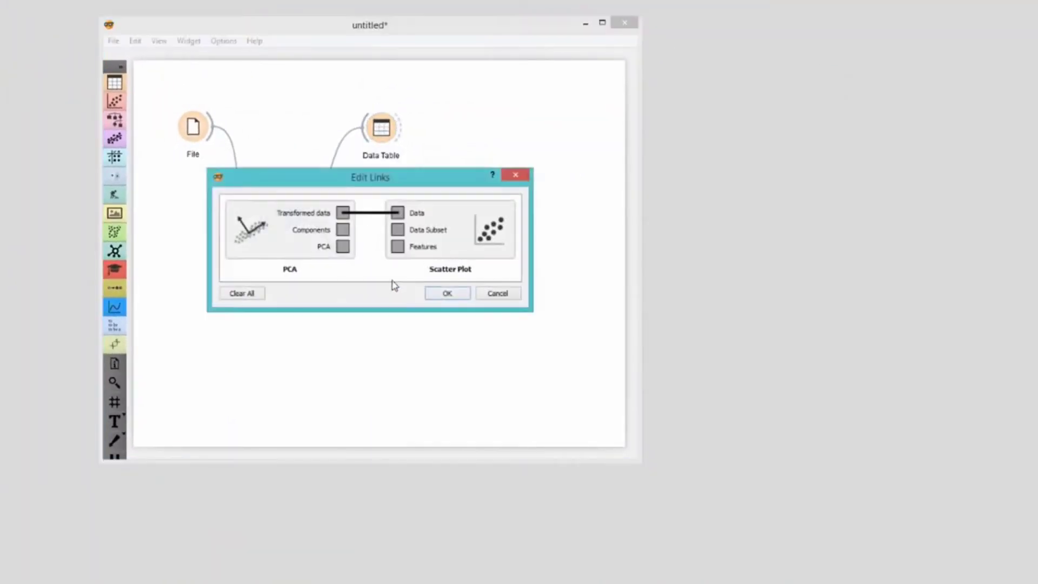
pyautogui.click(446, 295)
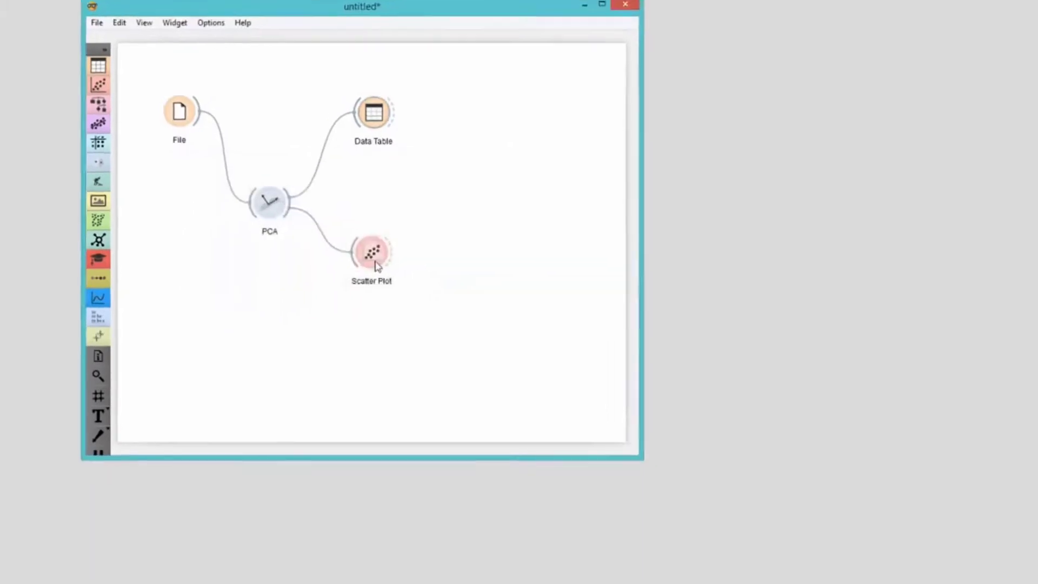
pyautogui.doubleClick(379, 264)
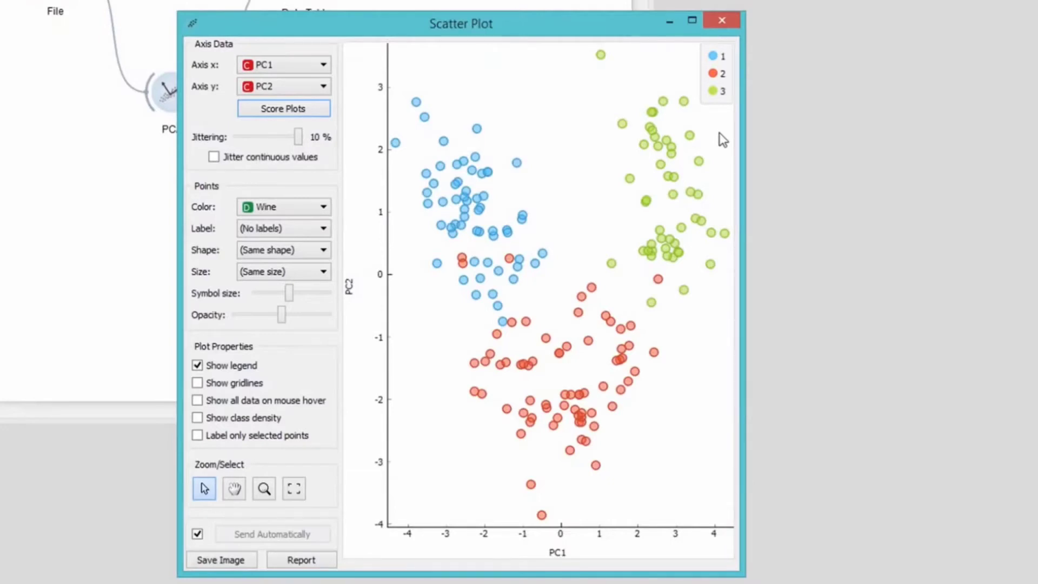
pyautogui.click(722, 20)
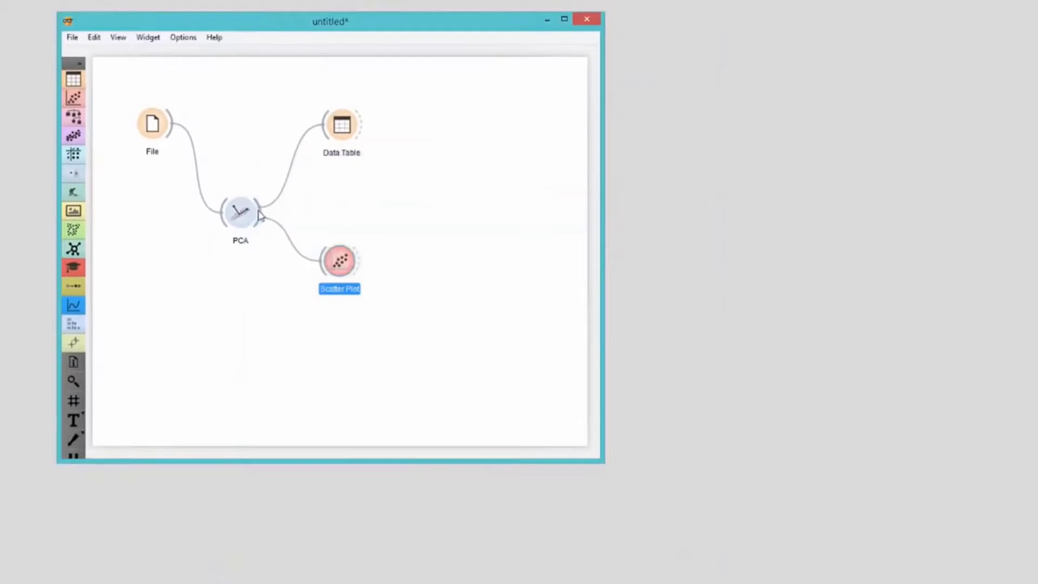
# Also link PCA's Components output to the Data Table and examine the component weights, widening the Nonflavanoid phenols column
pyautogui.moveTo(259, 215); pyautogui.dragTo(338, 127)
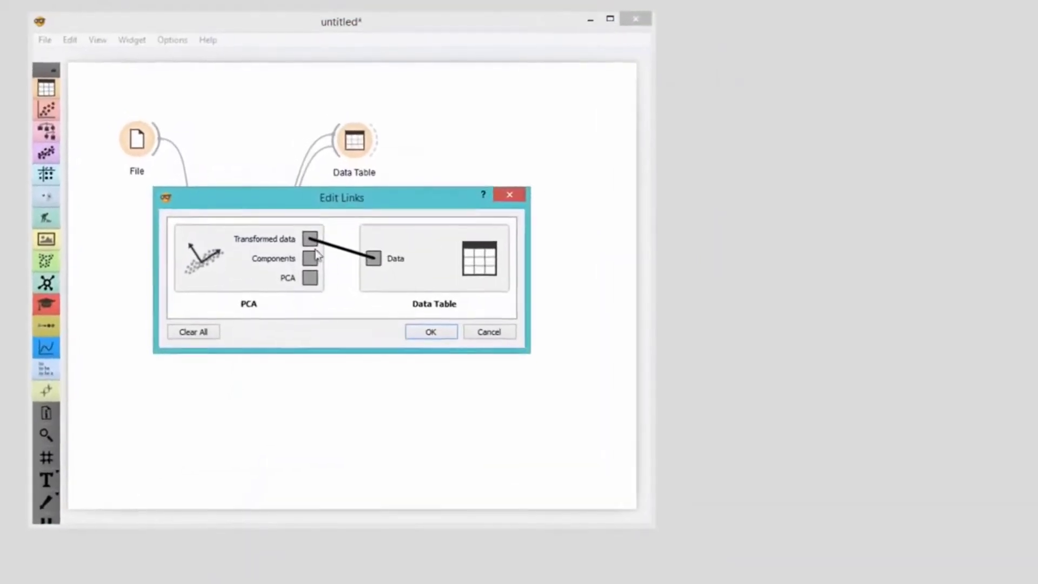
pyautogui.moveTo(311, 258); pyautogui.dragTo(373, 259)
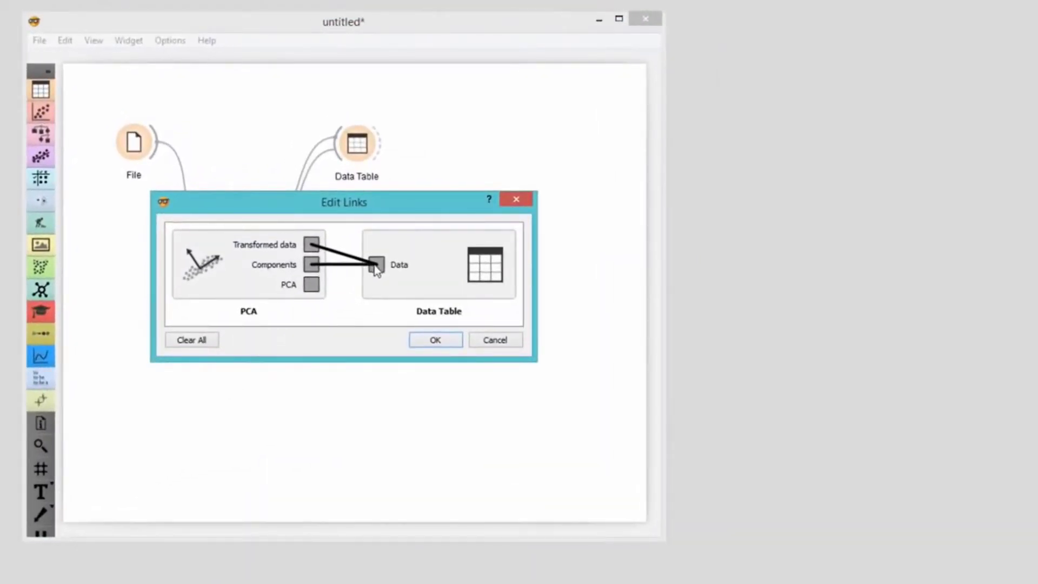
pyautogui.click(433, 338)
pyautogui.doubleClick(357, 143)
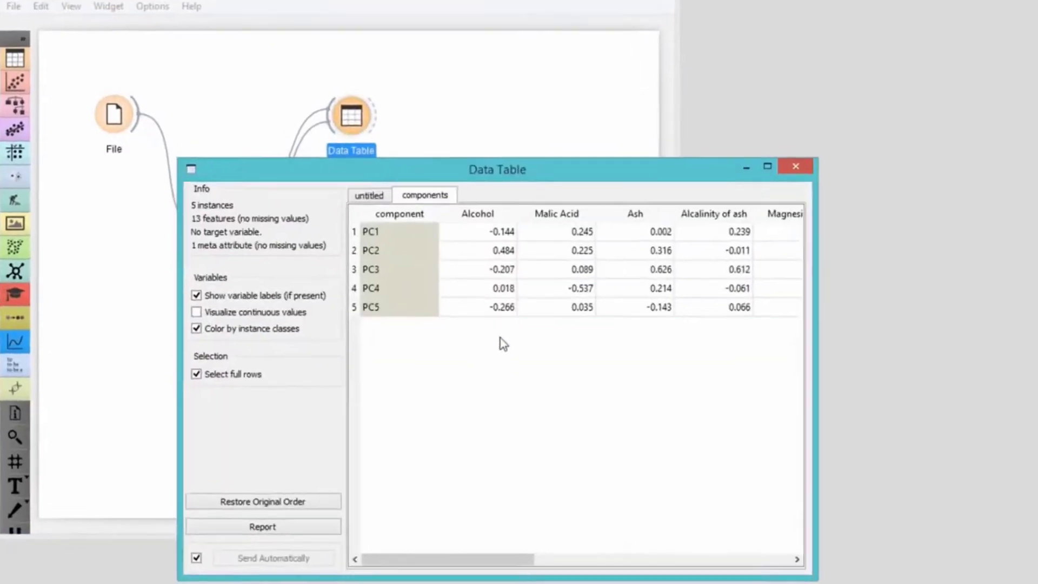
pyautogui.moveTo(495, 557); pyautogui.dragTo(722, 553)
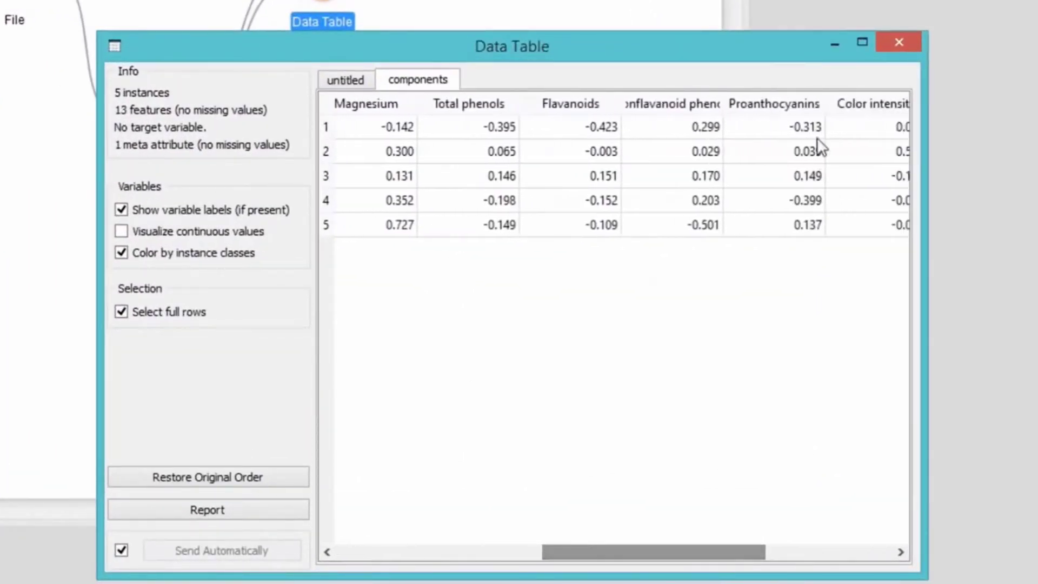
pyautogui.moveTo(722, 100); pyautogui.dragTo(767, 99)
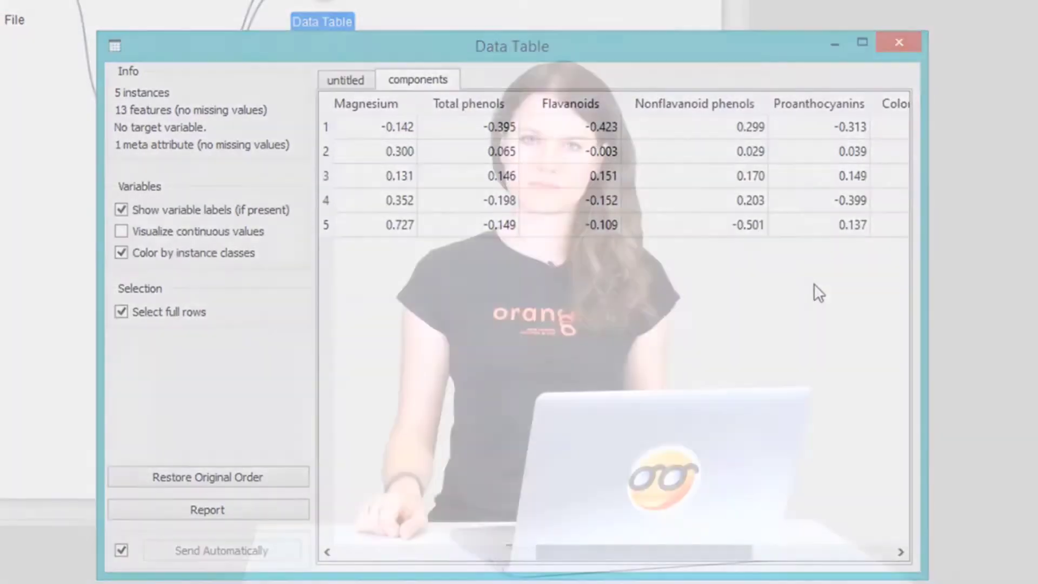
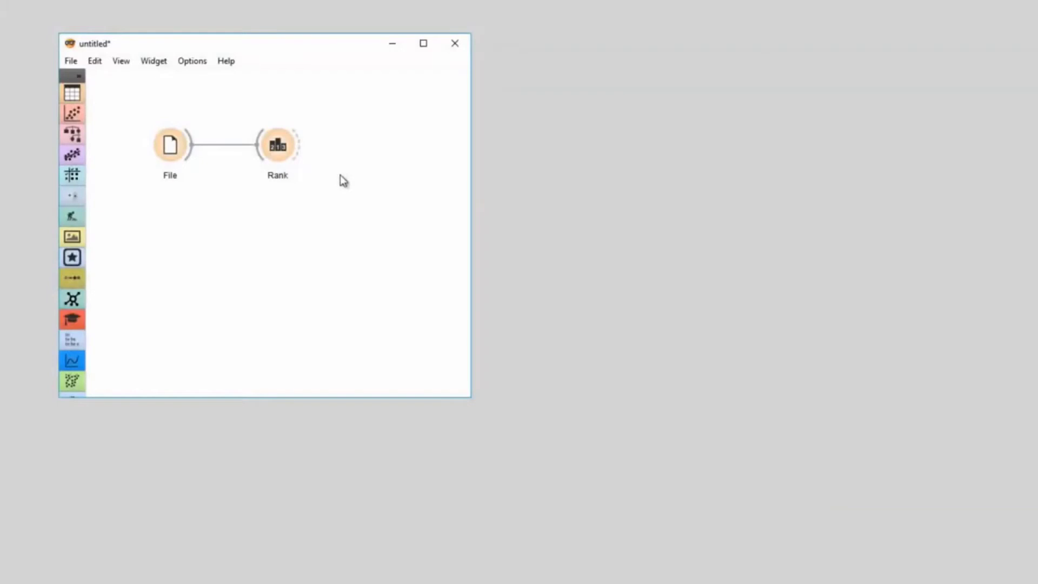
# Attach a Box Plot widget to Rank's output and group its plot by Wine
pyautogui.moveTo(334, 148); pyautogui.dragTo(351, 146)
pyautogui.write('box')
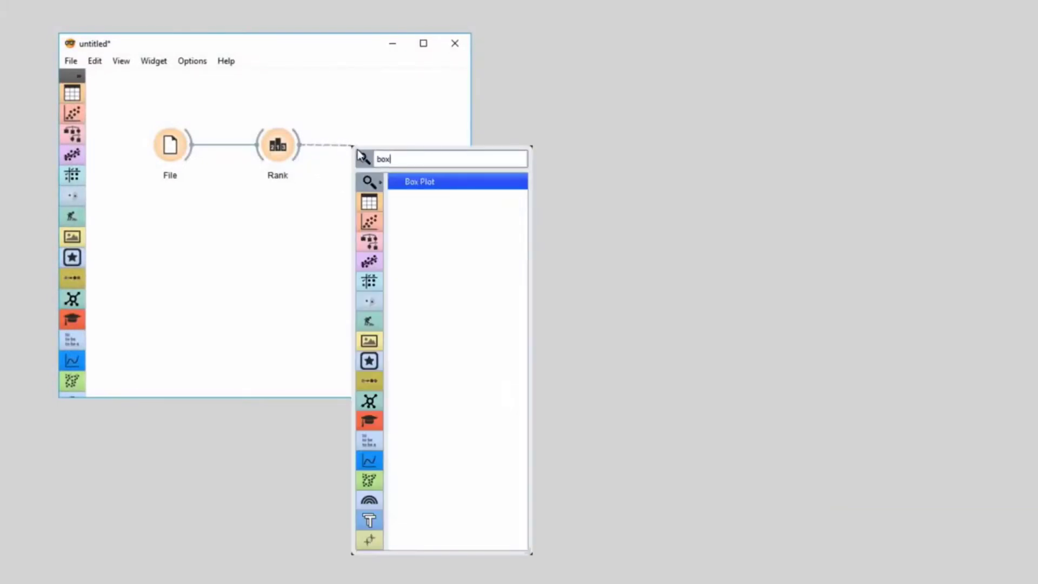
pyautogui.click(412, 181)
pyautogui.doubleClick(387, 163)
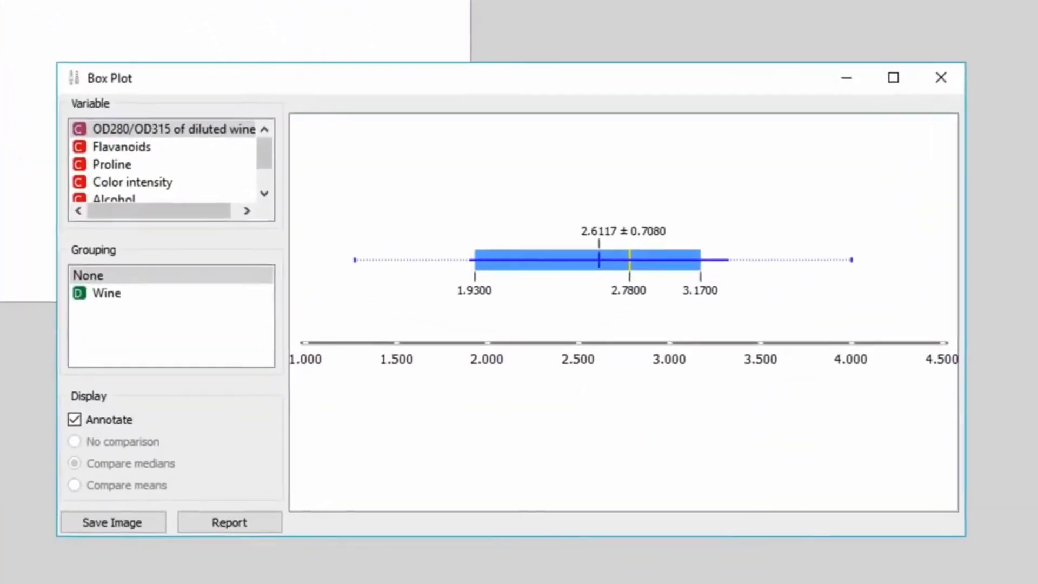
pyautogui.click(171, 287)
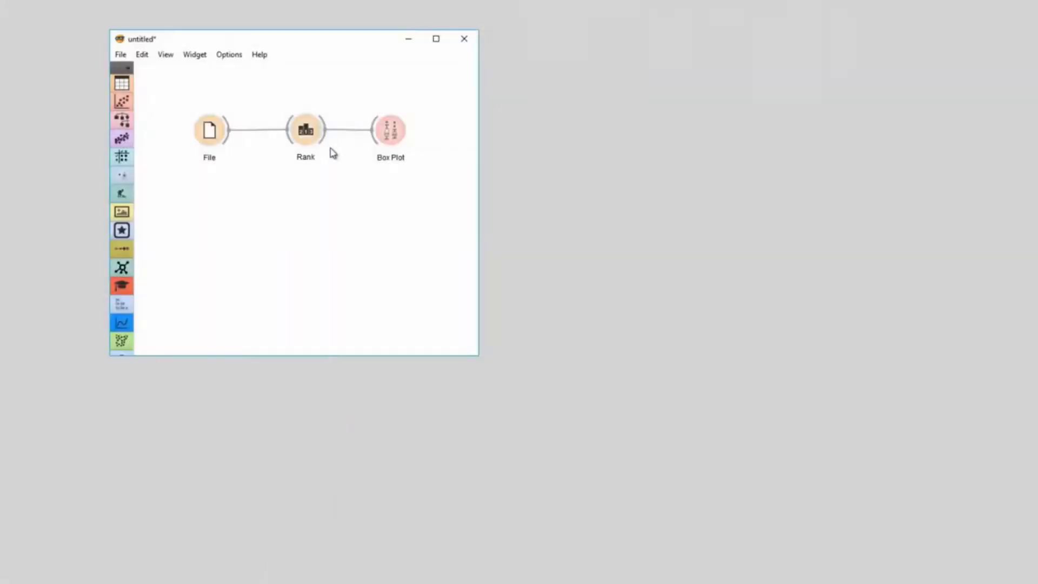
# Attach a Distributions widget to Rank's output and open it
pyautogui.moveTo(328, 142); pyautogui.dragTo(376, 203)
pyautogui.write('dis')
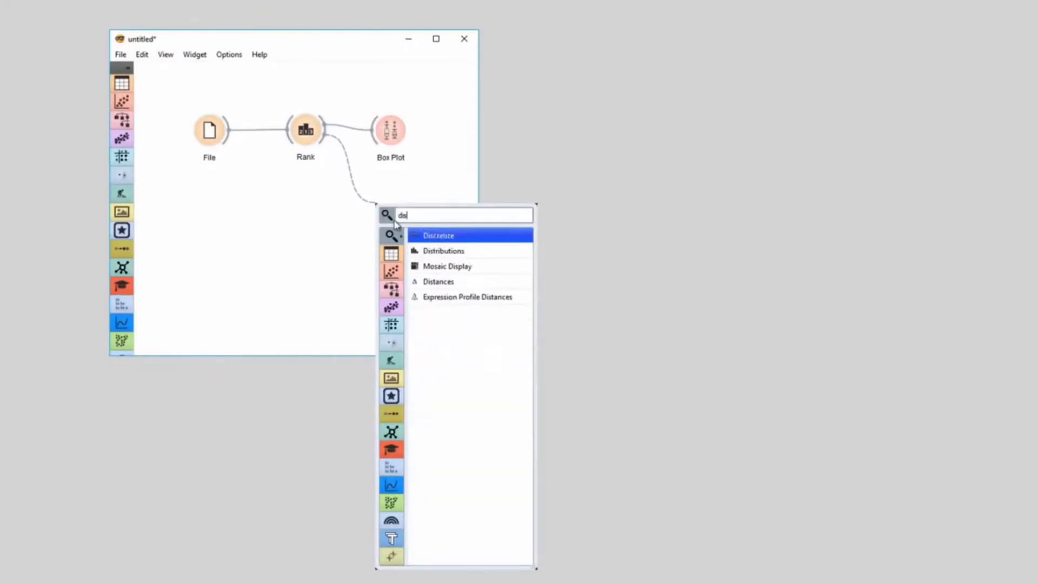
pyautogui.click(447, 247)
pyautogui.doubleClick(403, 212)
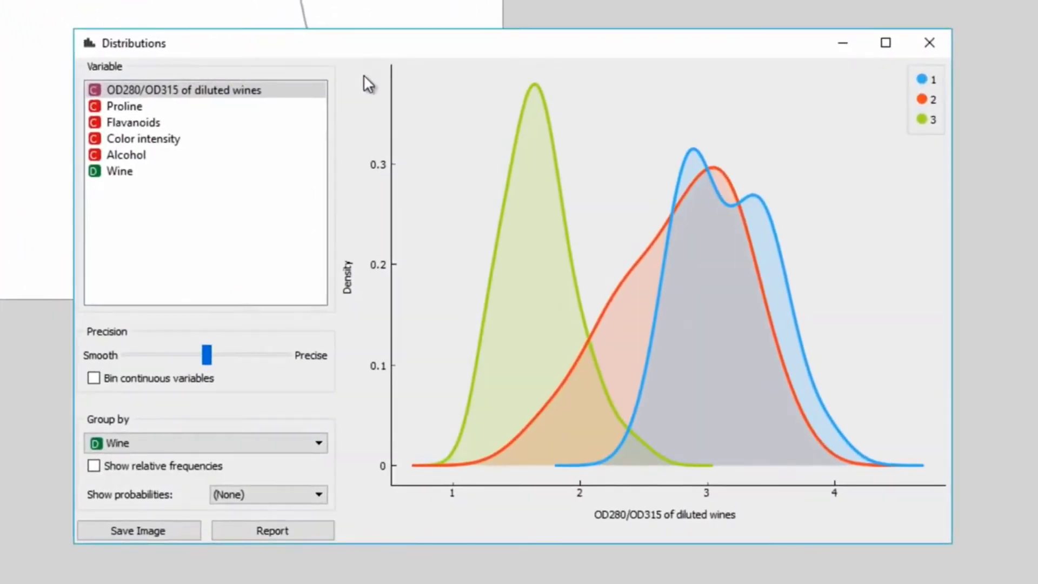
# Compare the class distributions of Proline, Flavanoids, Color intensity and Alcohol
pyautogui.click(248, 108)
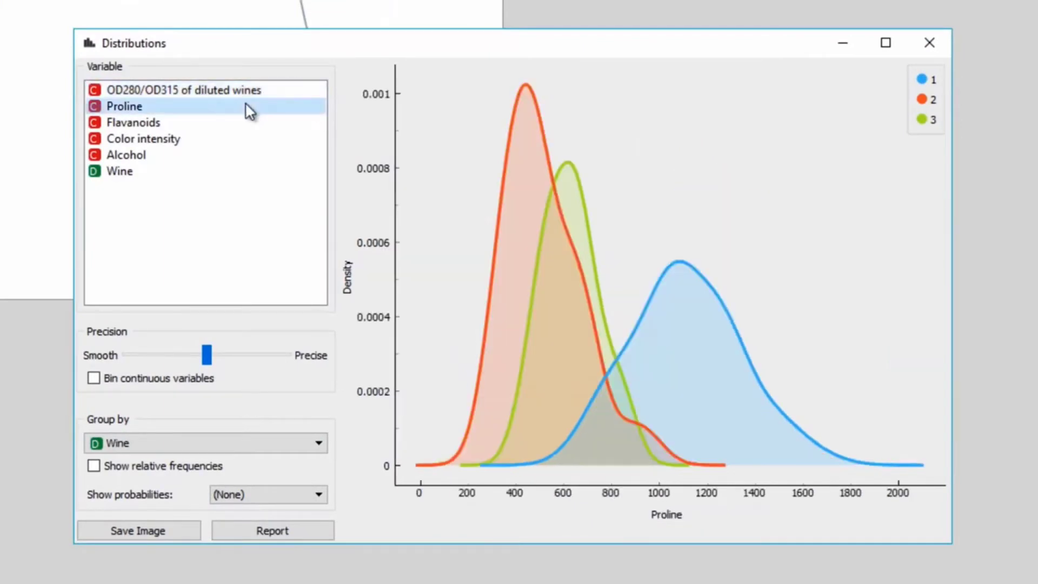
pyautogui.click(235, 118)
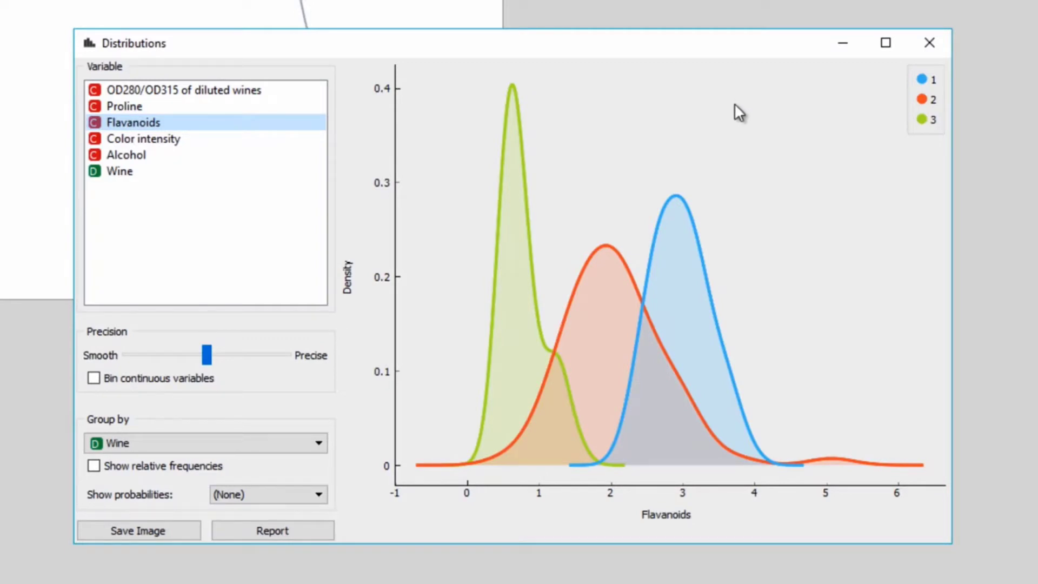
pyautogui.click(266, 141)
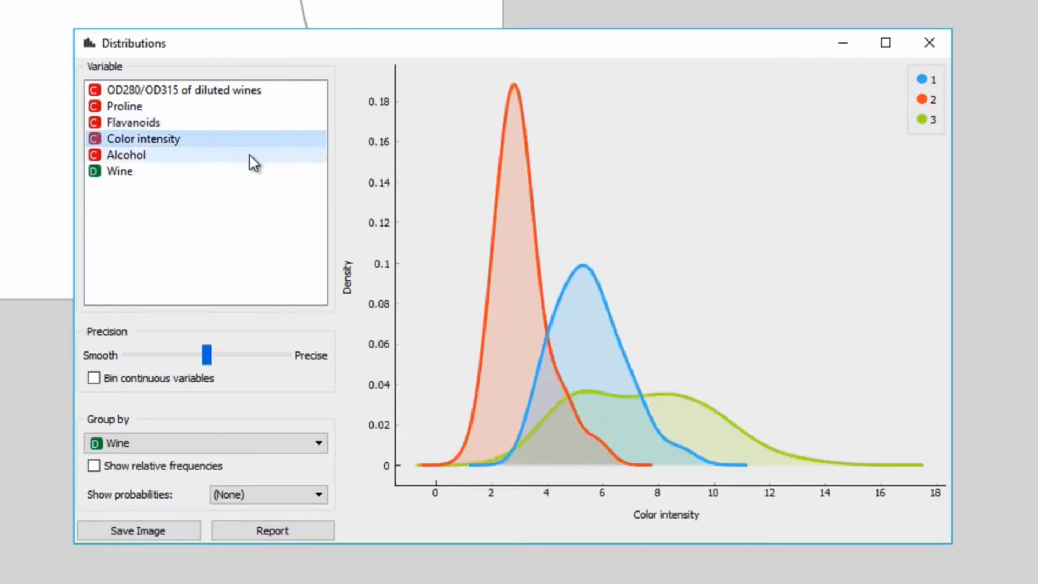
pyautogui.click(253, 159)
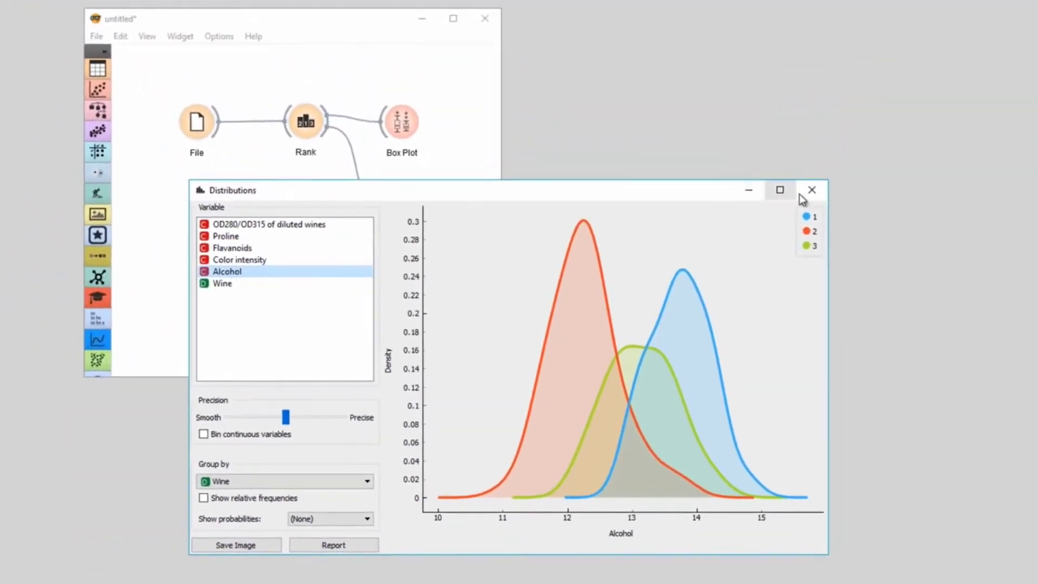
pyautogui.click(811, 190)
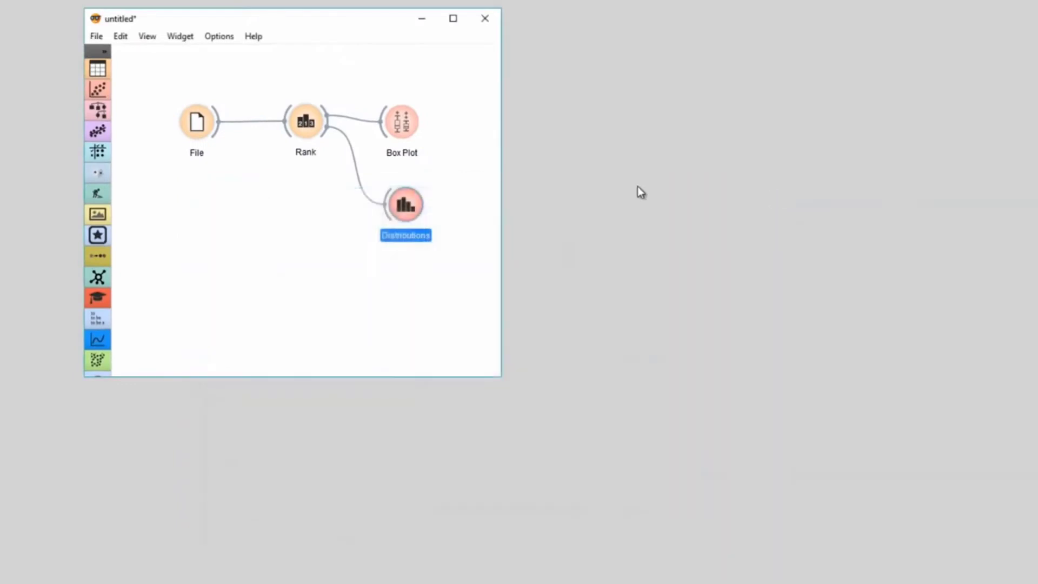
# Load housing.tab in the File widget and view the regression feature scores in Rank
pyautogui.doubleClick(204, 120)
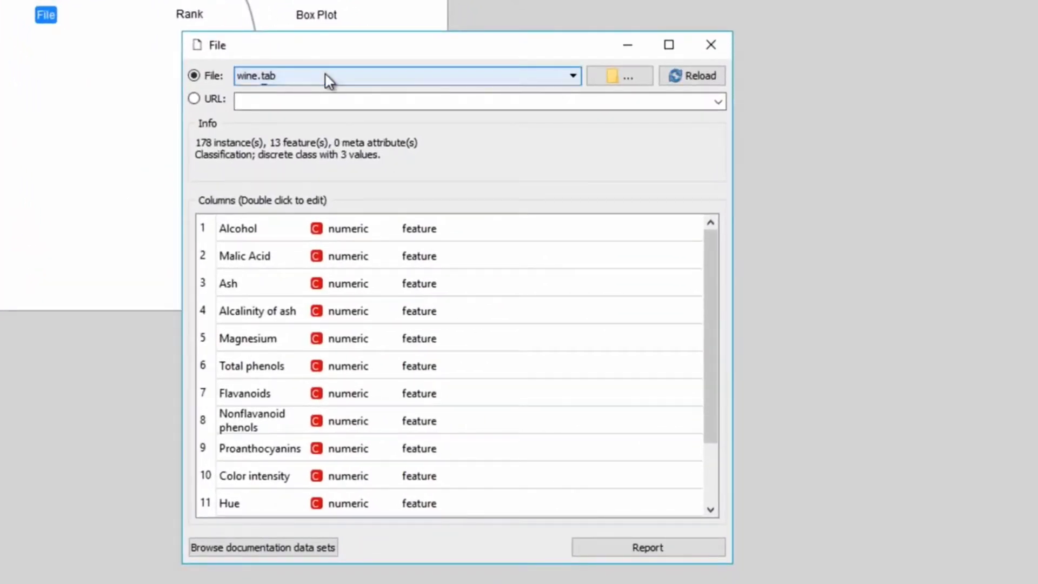
pyautogui.click(326, 76)
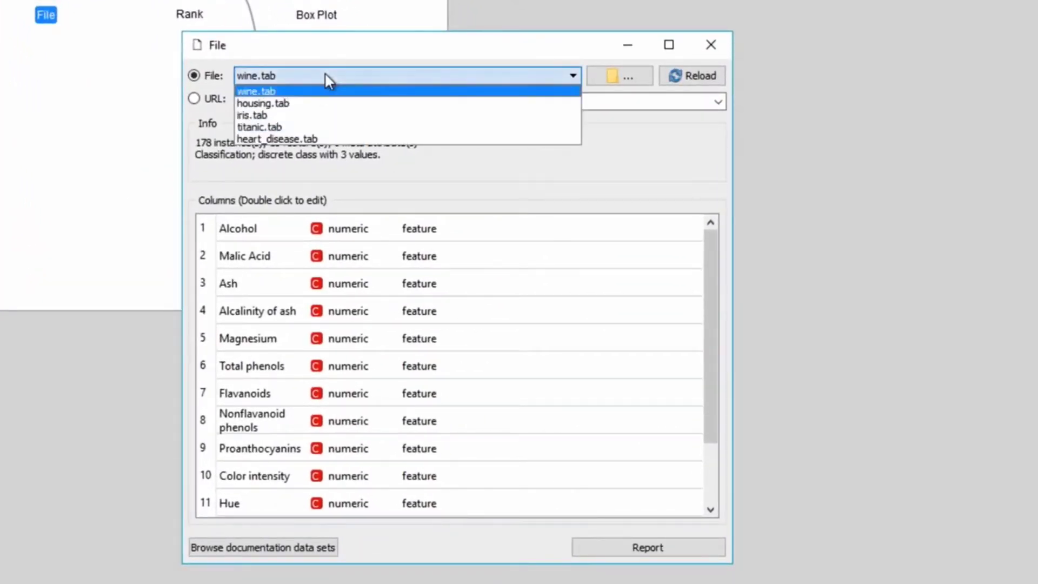
pyautogui.click(303, 106)
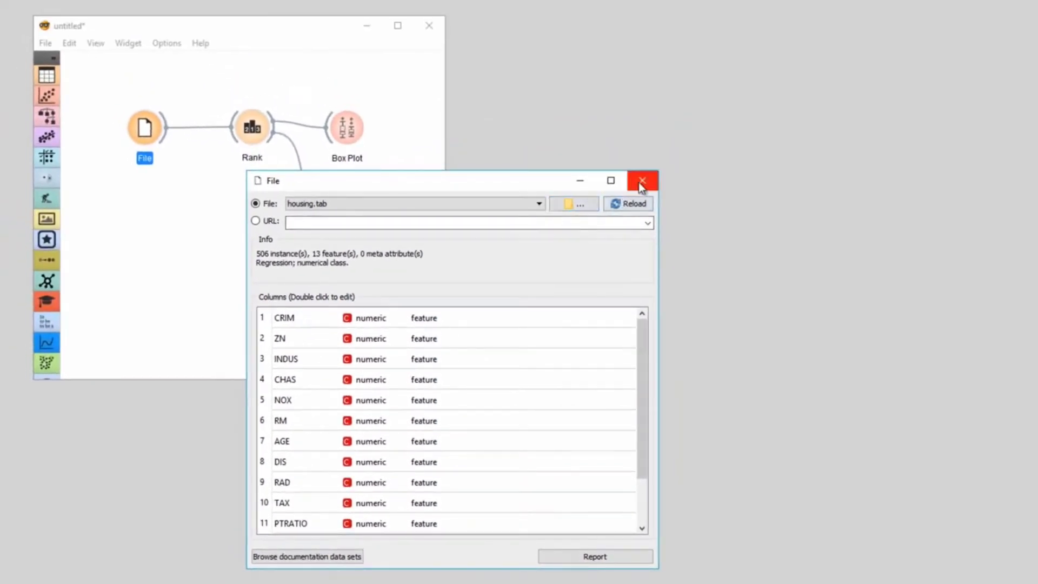
pyautogui.click(642, 181)
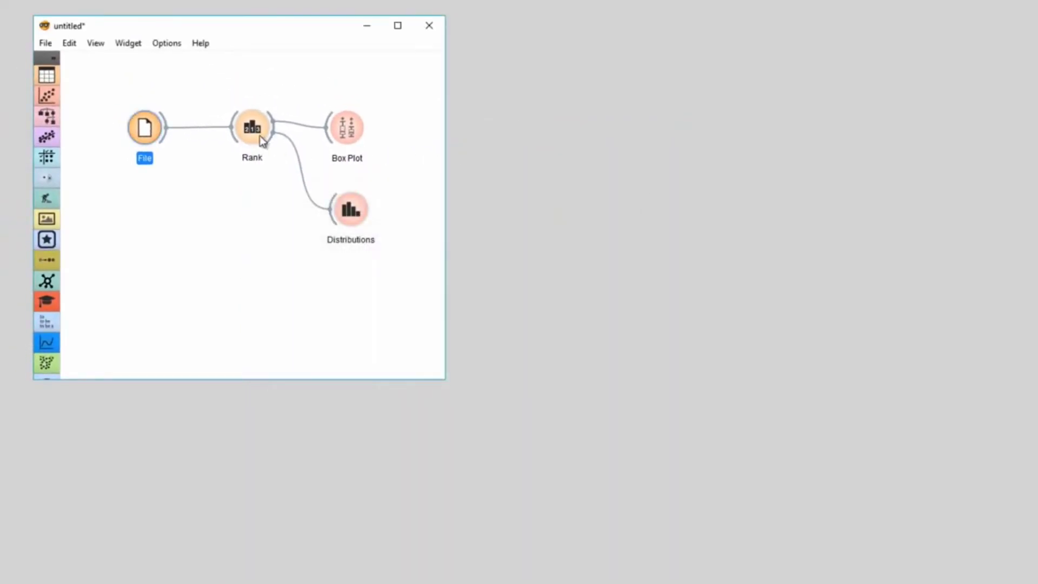
pyautogui.doubleClick(262, 139)
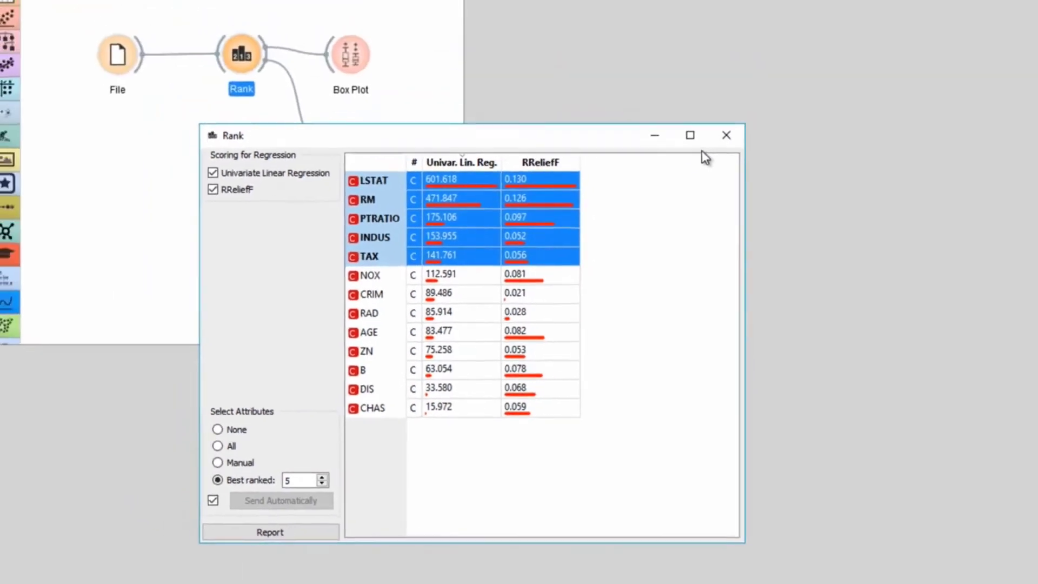
pyautogui.click(686, 196)
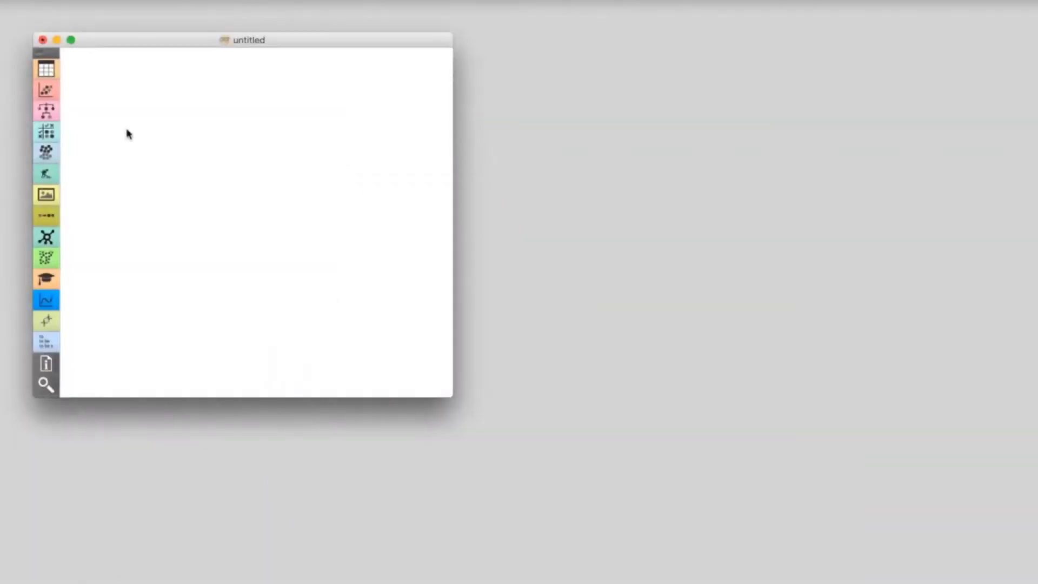
# Add a Paint Data widget to the empty canvas and open it
pyautogui.rightClick(125, 132)
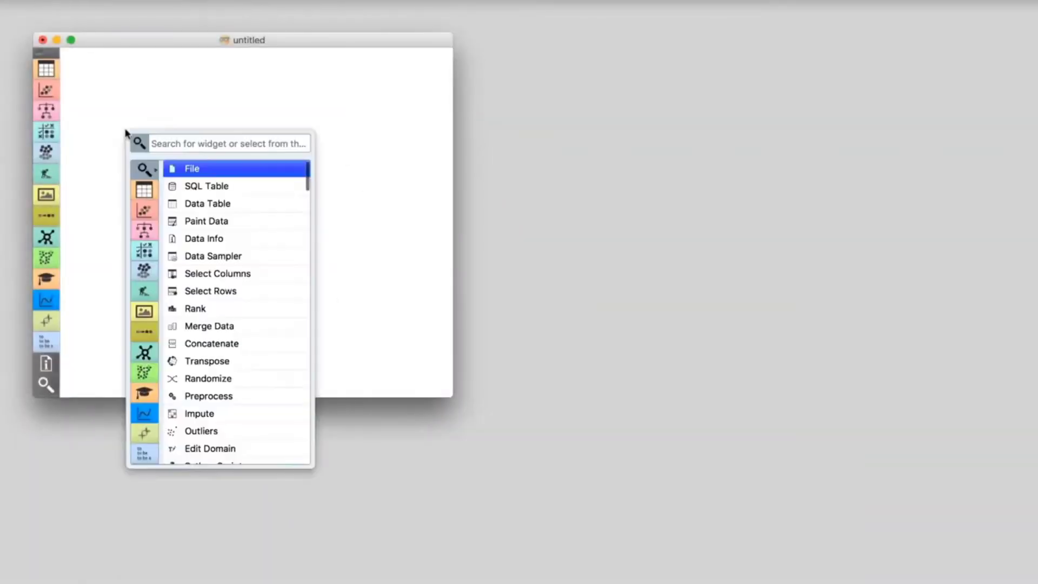
pyautogui.write('pain')
pyautogui.press('Return')
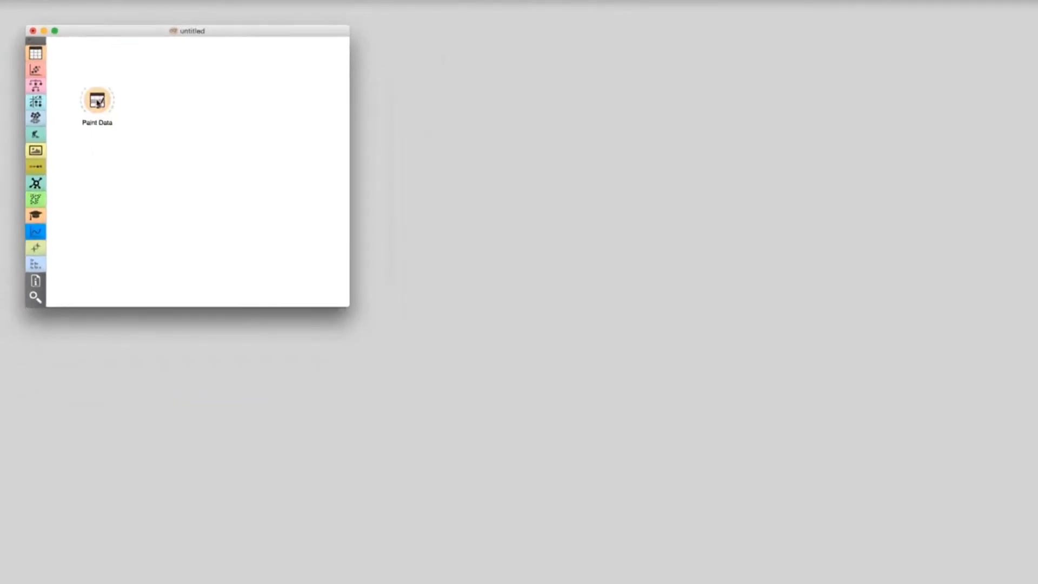
pyautogui.doubleClick(125, 132)
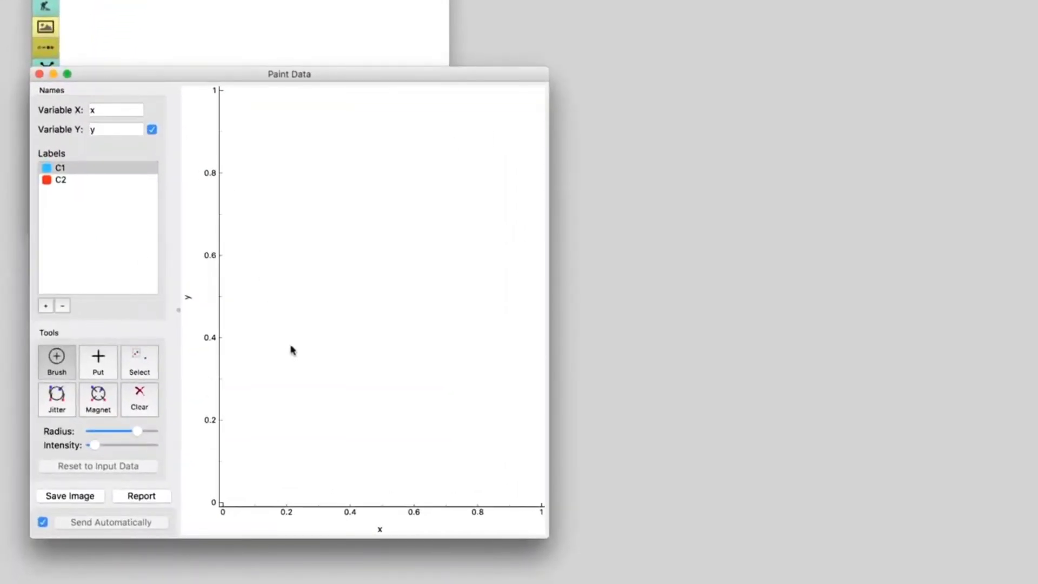
# Brush three separate clusters of C1 points, centred at about (0.23, 0.37), (0.42, 0.69) and (0.63, 0.39)
pyautogui.moveTo(291, 350); pyautogui.dragTo(291, 349)
pyautogui.moveTo(358, 223); pyautogui.dragTo(359, 226)
pyautogui.moveTo(428, 344); pyautogui.dragTo(425, 340)
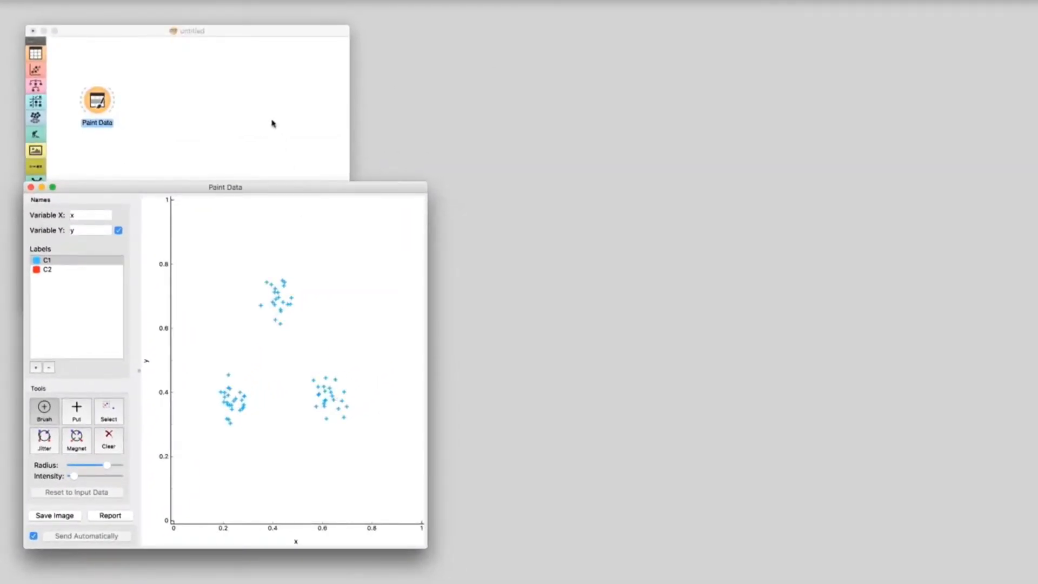
# Add a k-Means widget connected to Paint Data and open its settings
pyautogui.moveTo(114, 100); pyautogui.dragTo(158, 100)
pyautogui.write('k')
pyautogui.press('Down')
pyautogui.press('Return')
pyautogui.doubleClick(165, 103)
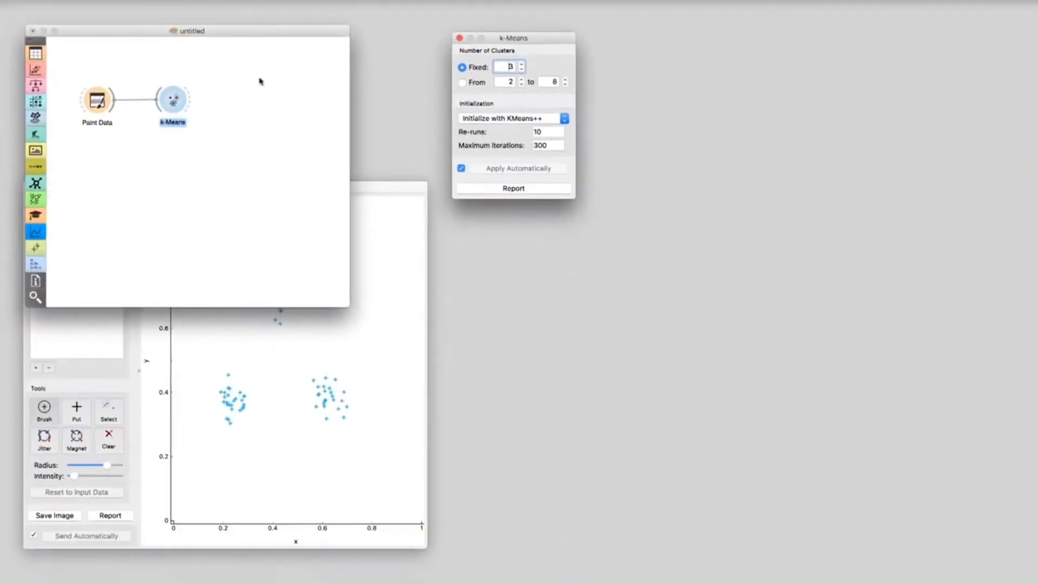
# Connect a Scatter Plot to the k-Means output and open it
pyautogui.moveTo(190, 100); pyautogui.dragTo(227, 100)
pyautogui.write('sca')
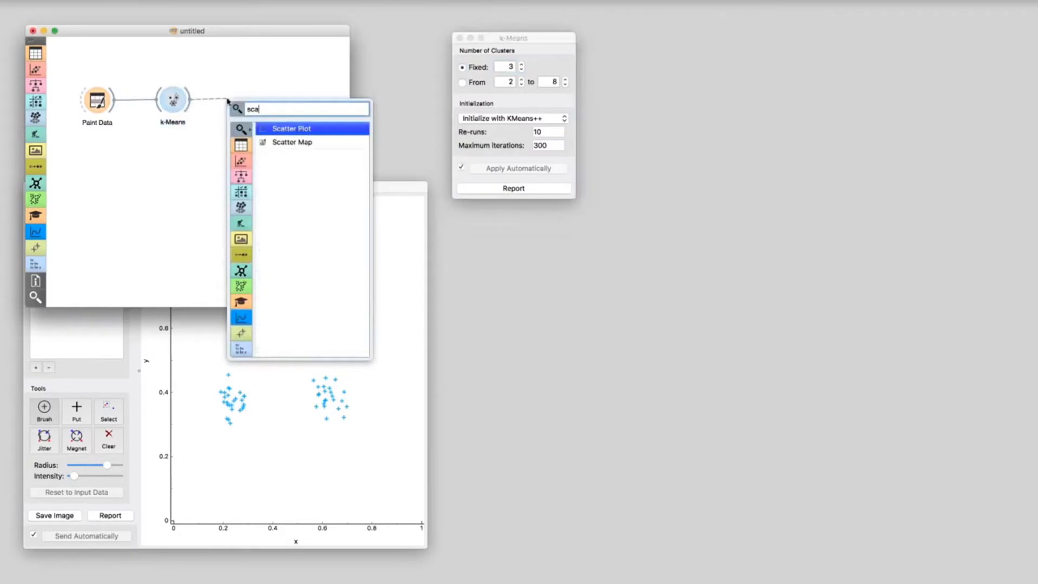
pyautogui.press('Return')
pyautogui.doubleClick(240, 100)
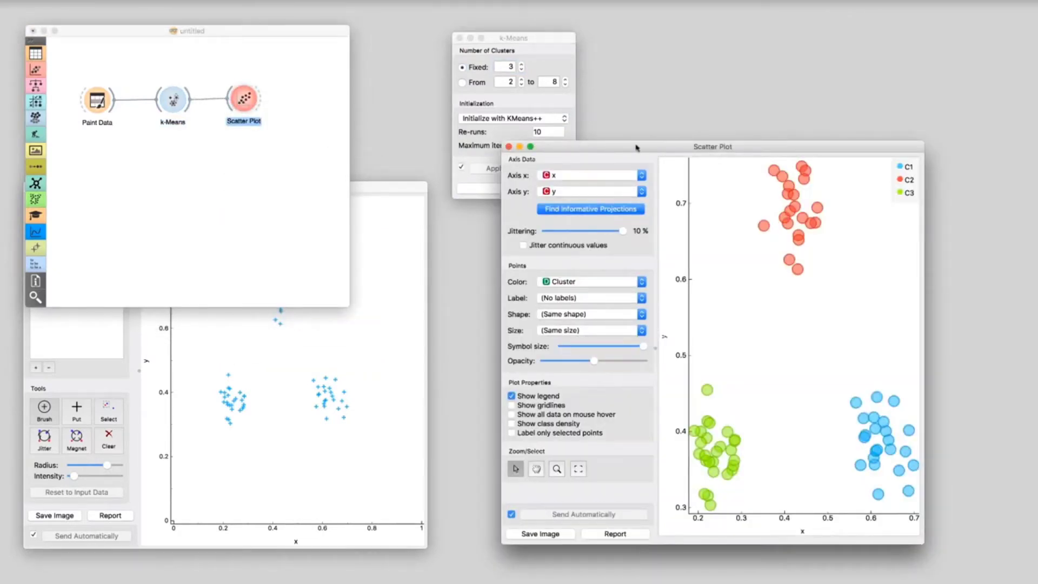
# Compare the scatter plot clusterings for fixed k-Means cluster counts of 2, 4 and 5
pyautogui.click(542, 65)
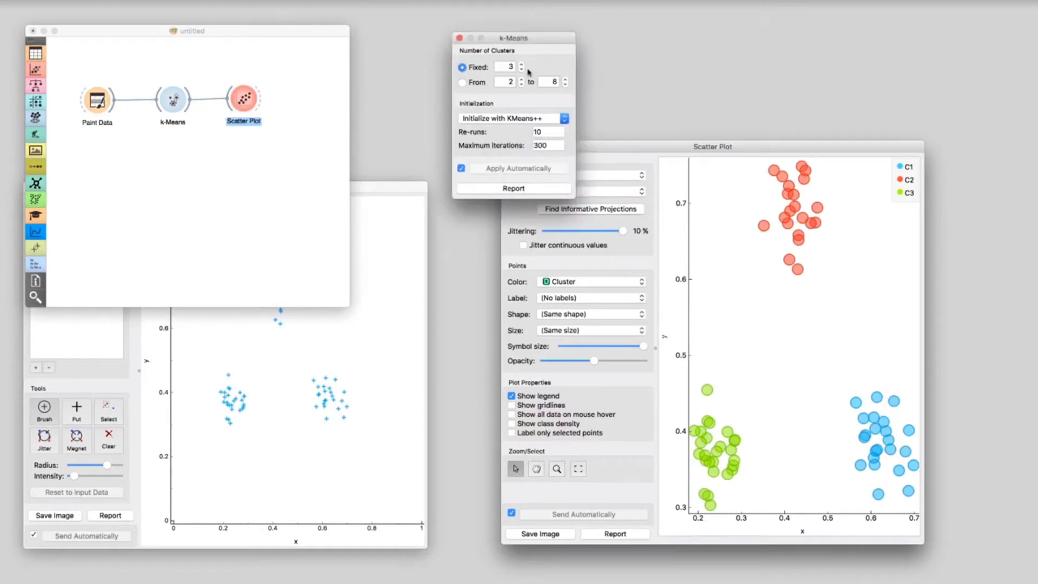
pyautogui.click(522, 69)
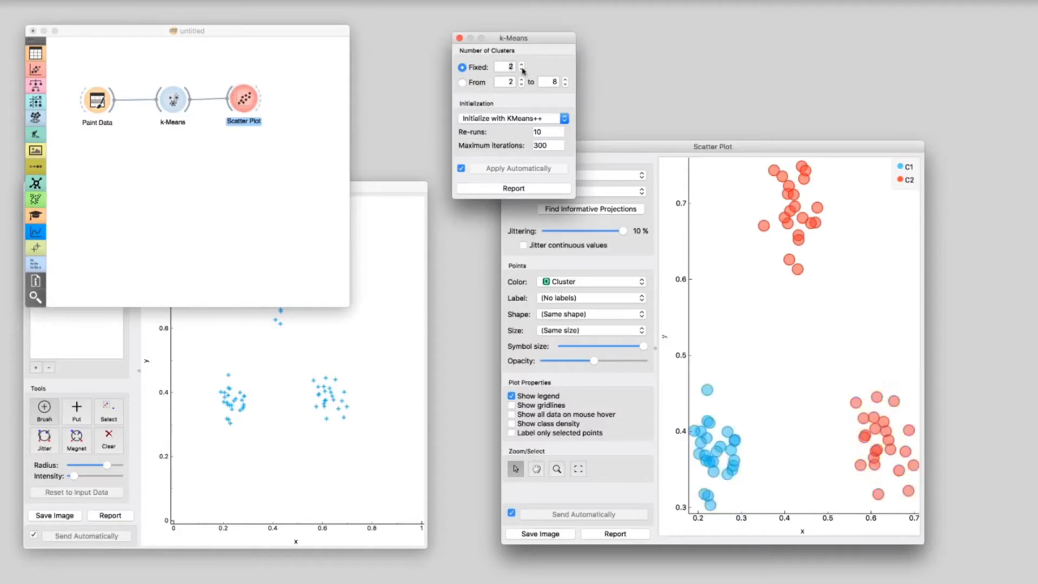
pyautogui.click(522, 65)
pyautogui.click(521, 65)
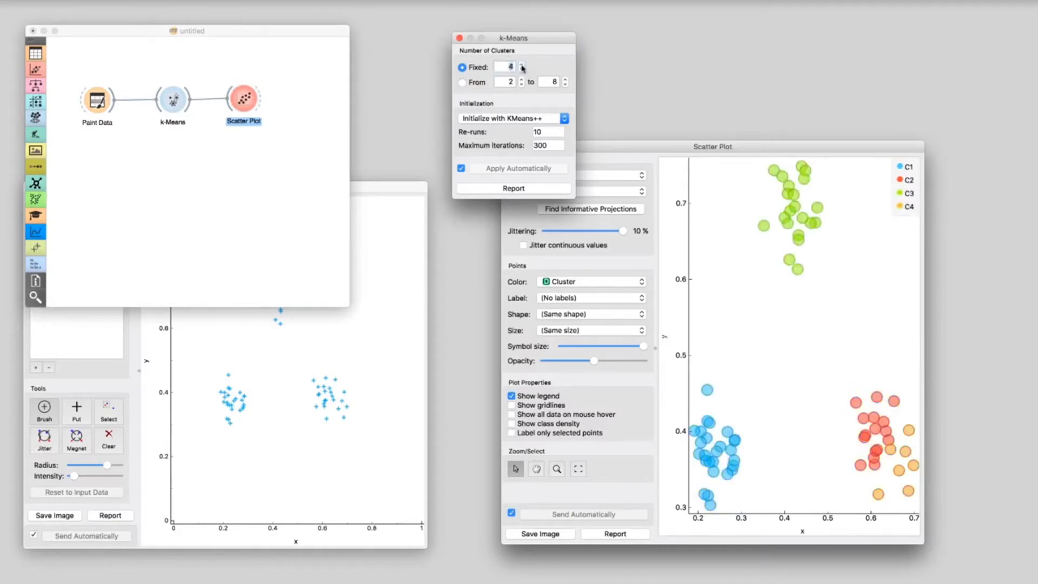
pyautogui.click(522, 64)
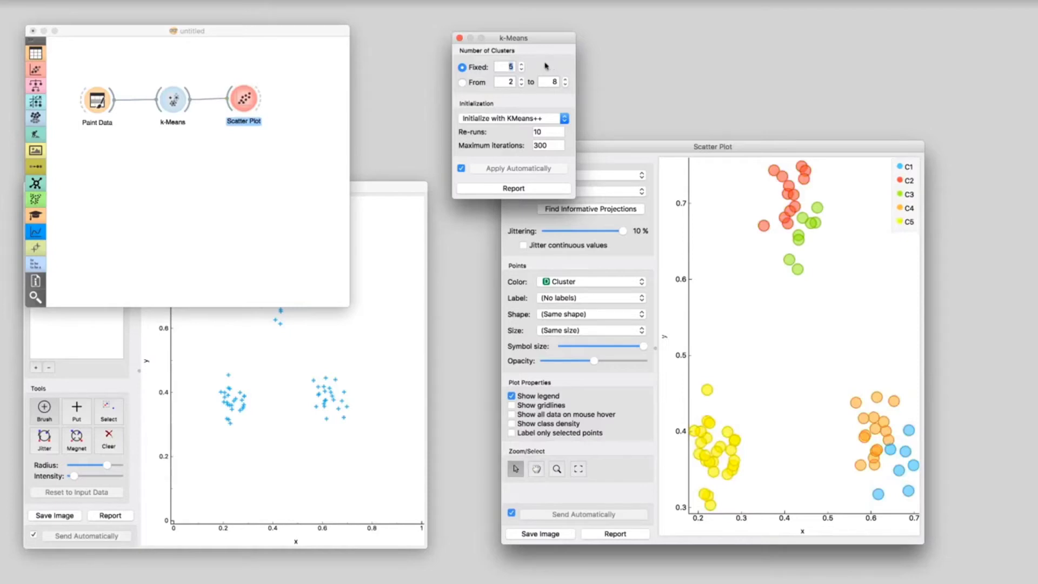
# Return the fixed cluster count to 3, and have k-Means score a range from 2 to 8 clusters
pyautogui.click(522, 70)
pyautogui.click(522, 69)
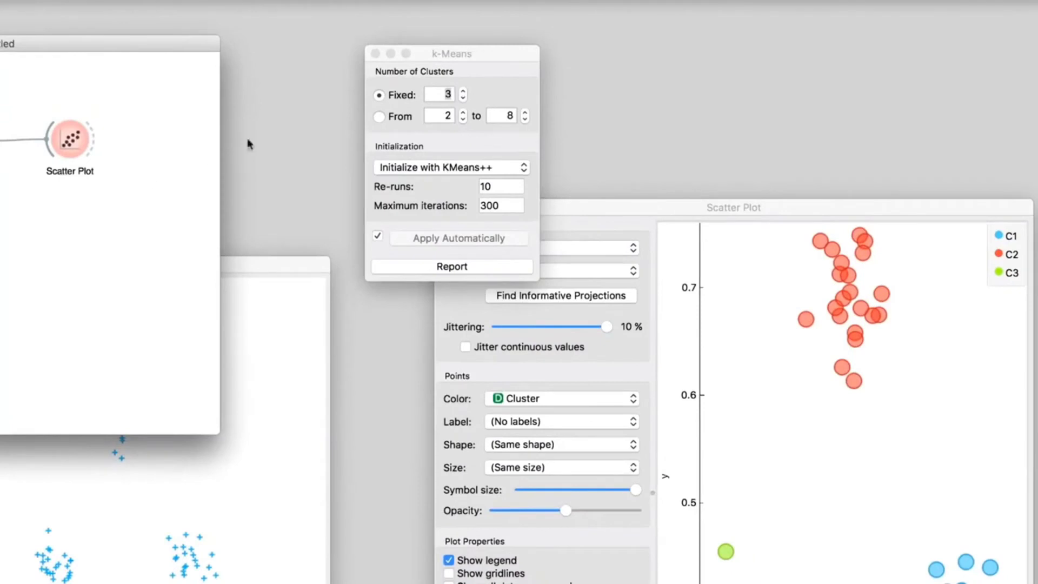
pyautogui.click(472, 61)
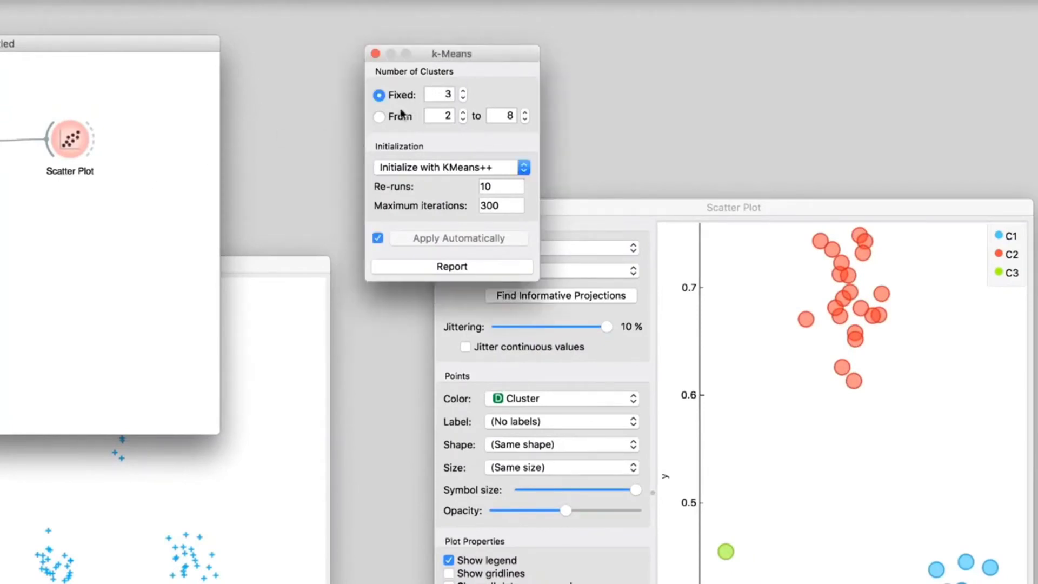
pyautogui.click(384, 118)
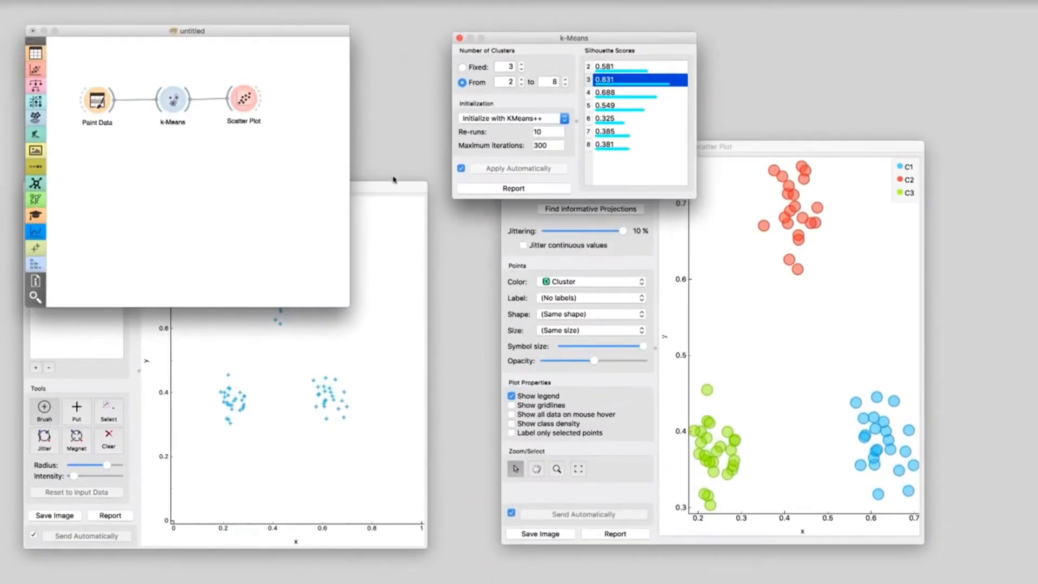
# Brush three more C1 clusters, centred at about (0.78, 0.65), (0.43, 0.18) and (0.5, 0.9), and view them in the Scatter Plot
pyautogui.click(381, 190)
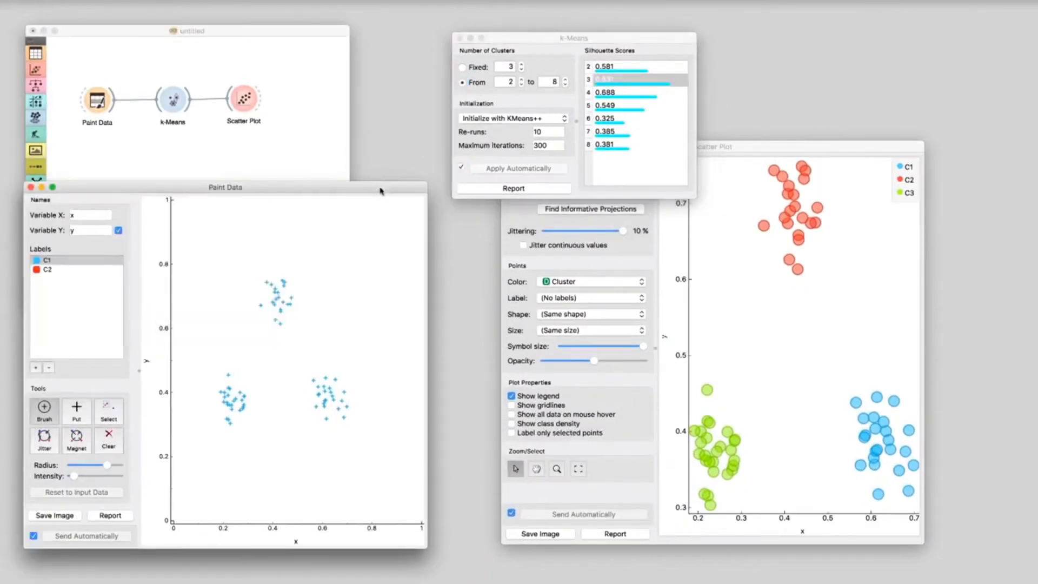
pyautogui.click(365, 312)
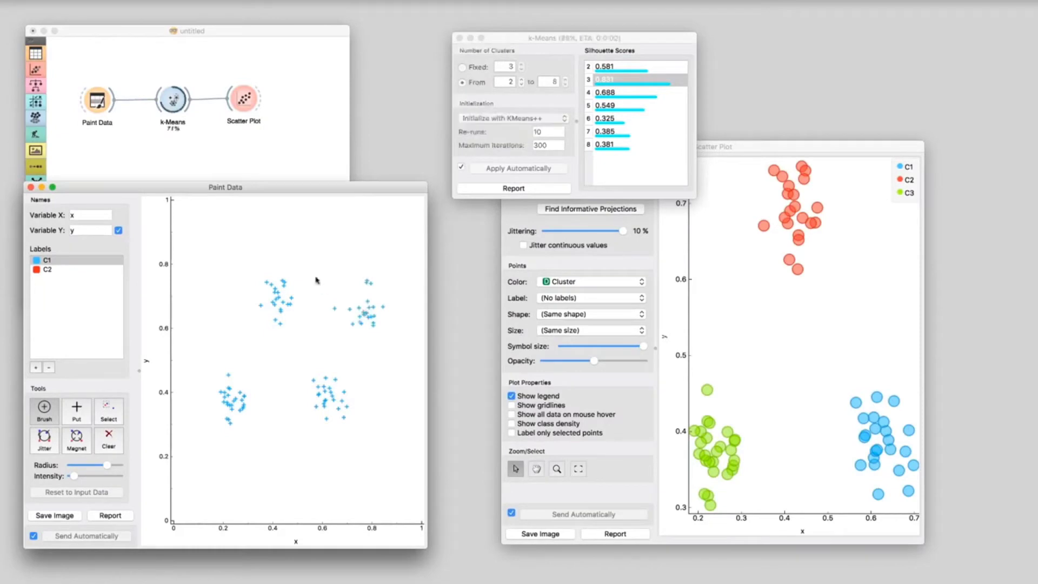
pyautogui.click(281, 466)
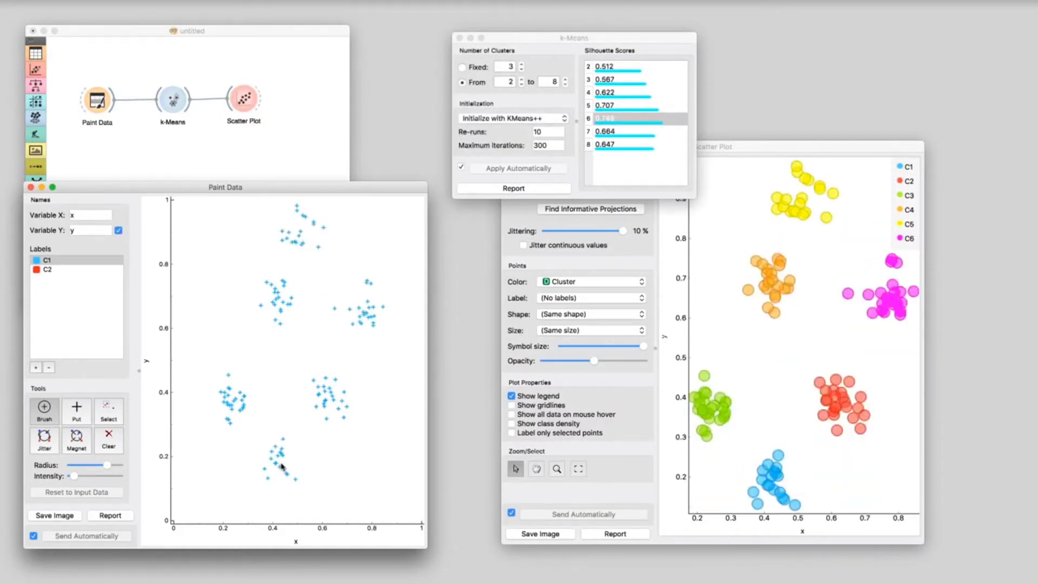
pyautogui.click(521, 219)
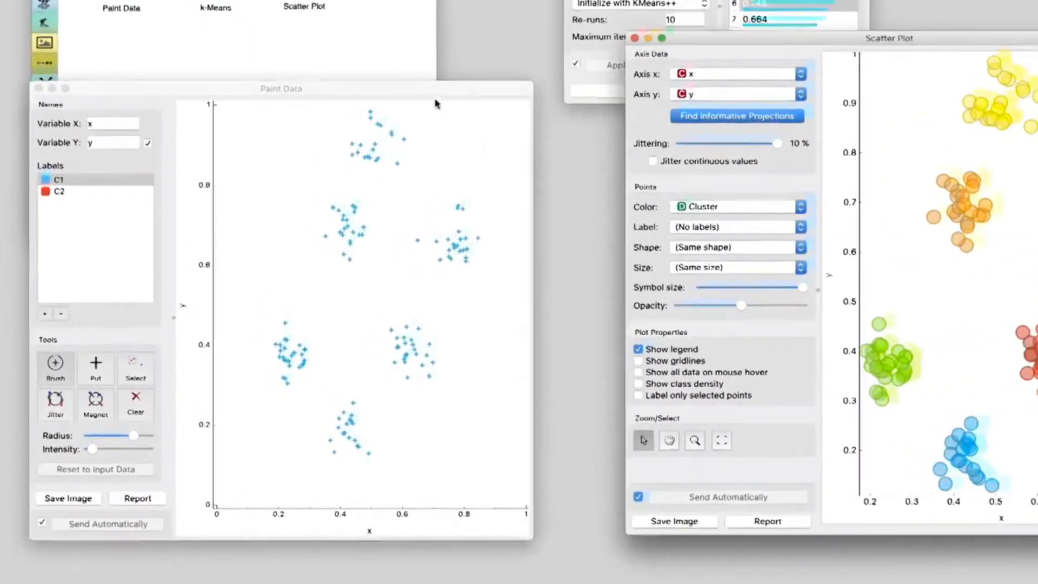
# Clear all painted points and brush two upper clusters near (0.25, 0.67) and (0.75, 0.67) plus a lower band from about x 0.2 to 0.8
pyautogui.click(350, 180)
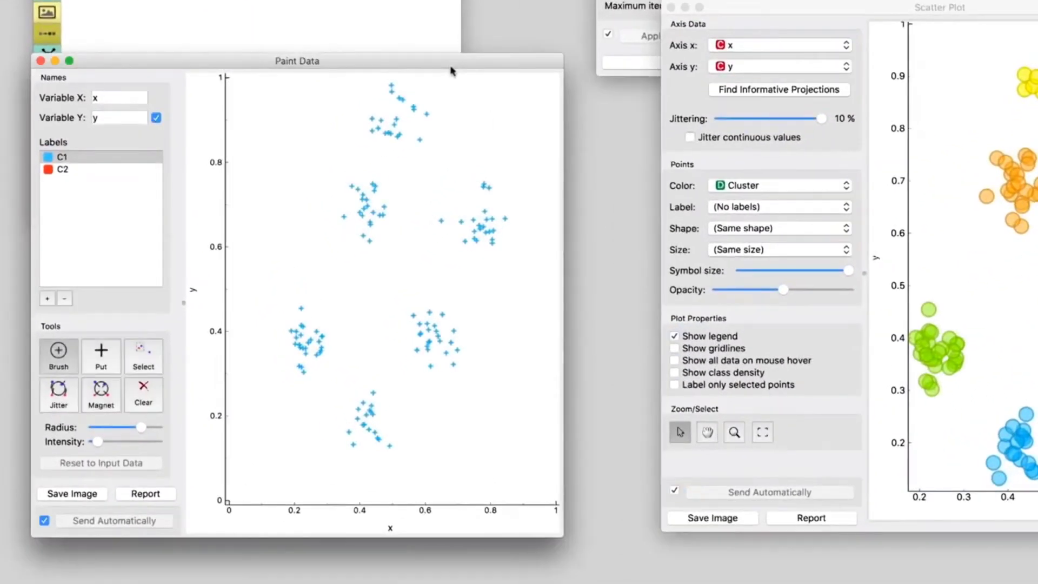
pyautogui.click(137, 398)
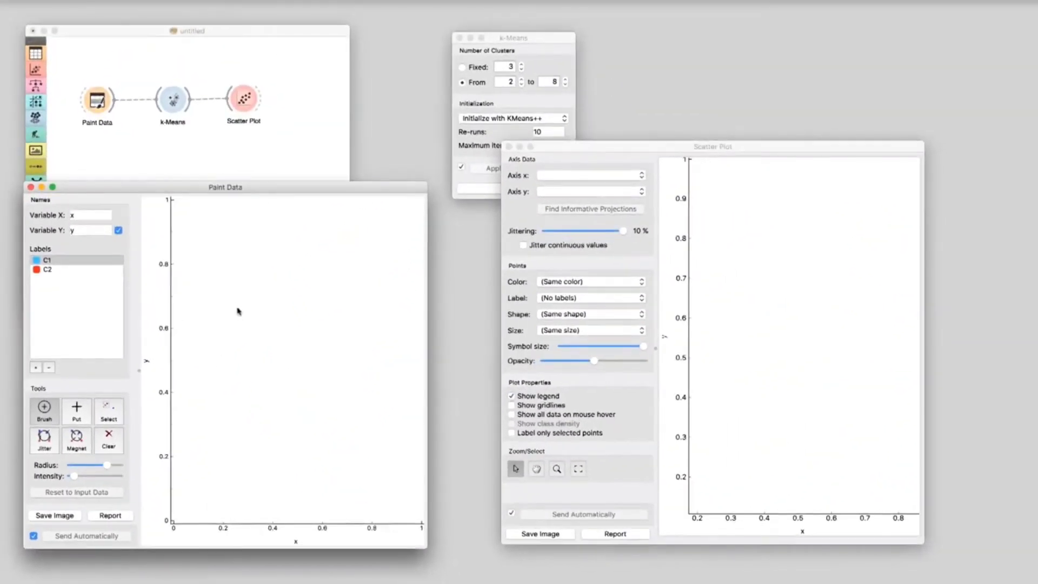
pyautogui.moveTo(315, 220); pyautogui.dragTo(312, 220)
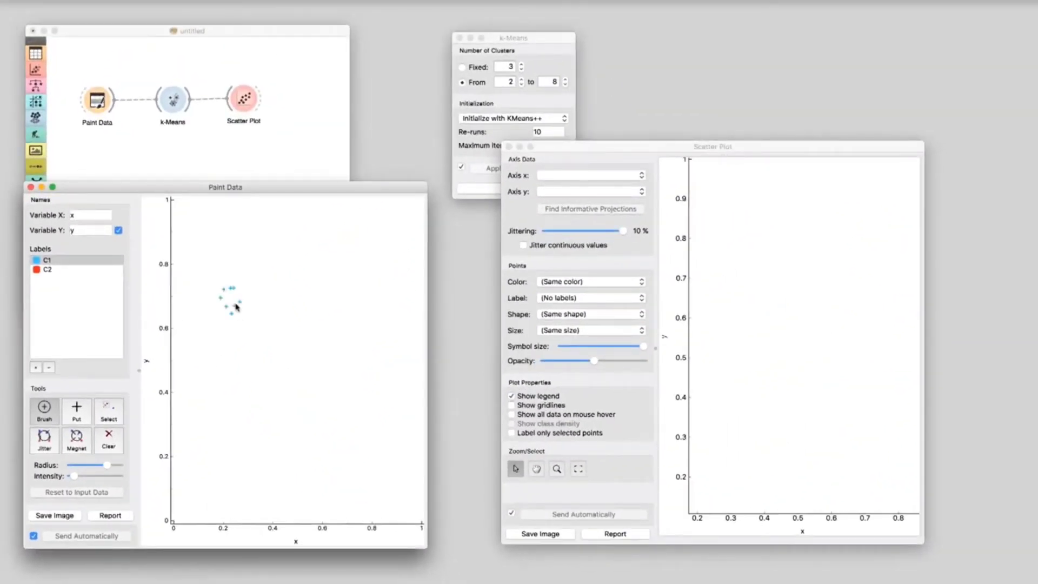
pyautogui.moveTo(236, 307); pyautogui.dragTo(259, 305)
pyautogui.moveTo(360, 306); pyautogui.dragTo(362, 308)
pyautogui.moveTo(225, 391)
pyautogui.mouseDown()
pyautogui.moveTo(265, 417)
pyautogui.moveTo(366, 410)
pyautogui.mouseUp()
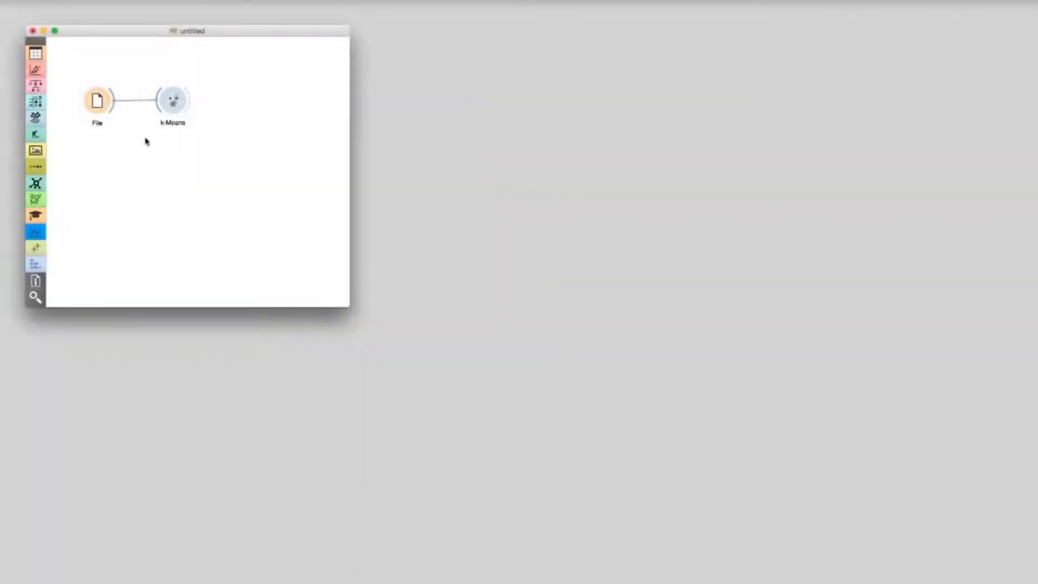
# Load housing.tab in the File widget and close its window
pyautogui.doubleClick(100, 102)
pyautogui.click(341, 164)
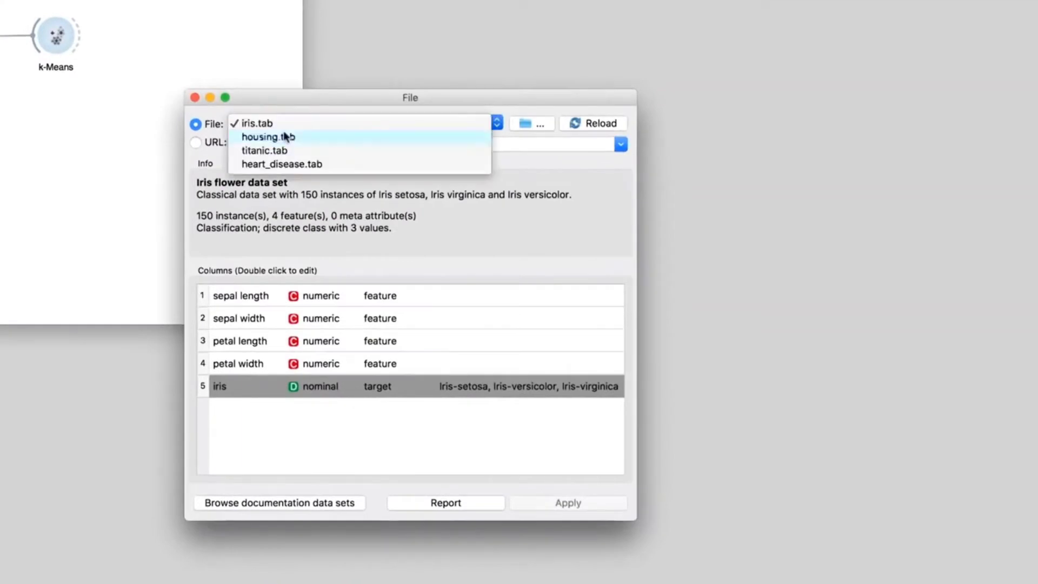
pyautogui.click(285, 136)
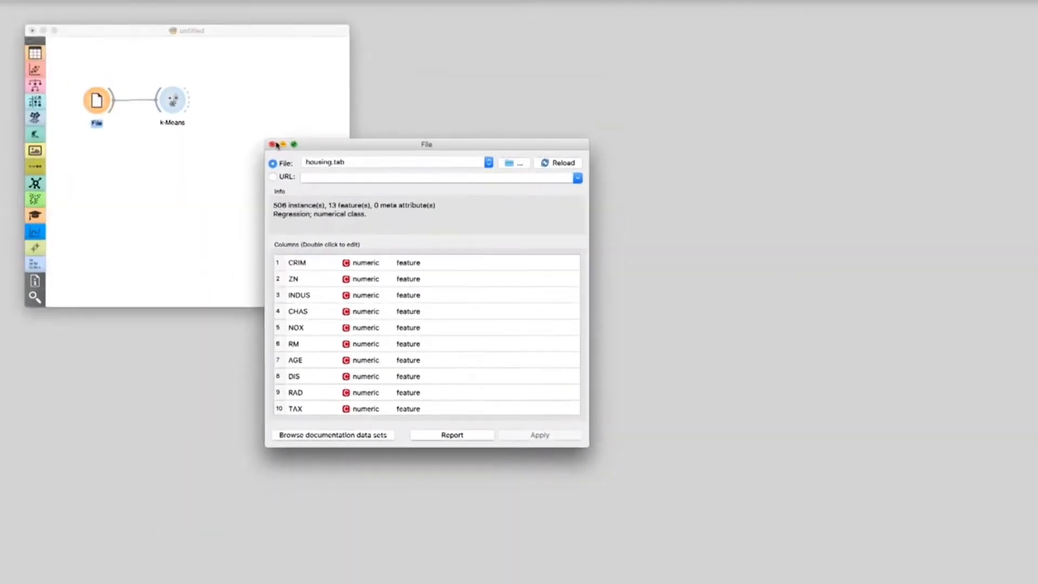
pyautogui.click(272, 145)
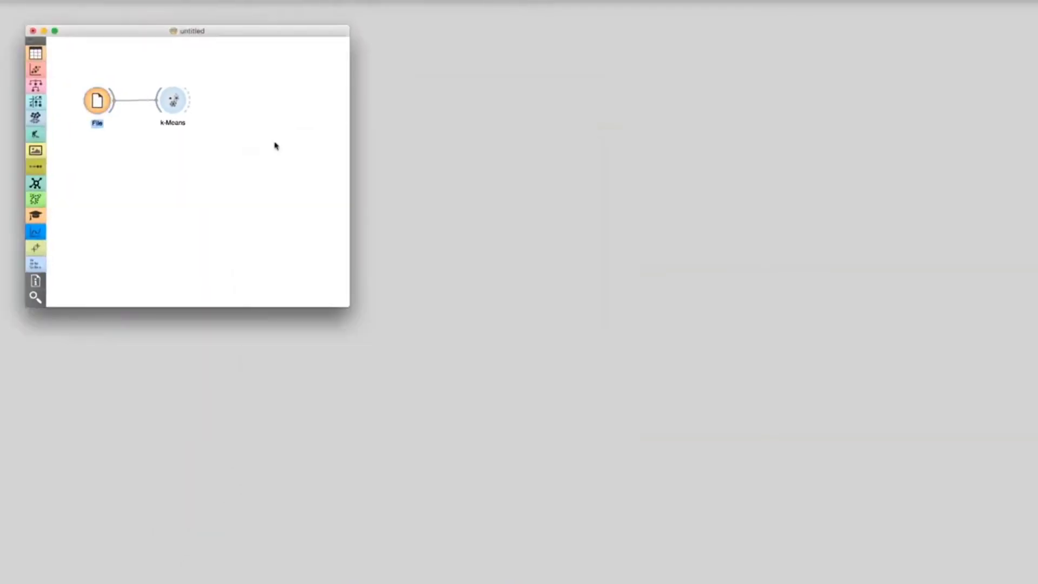
# Set k-Means to a fixed count of 2 clusters and close its settings
pyautogui.doubleClick(174, 101)
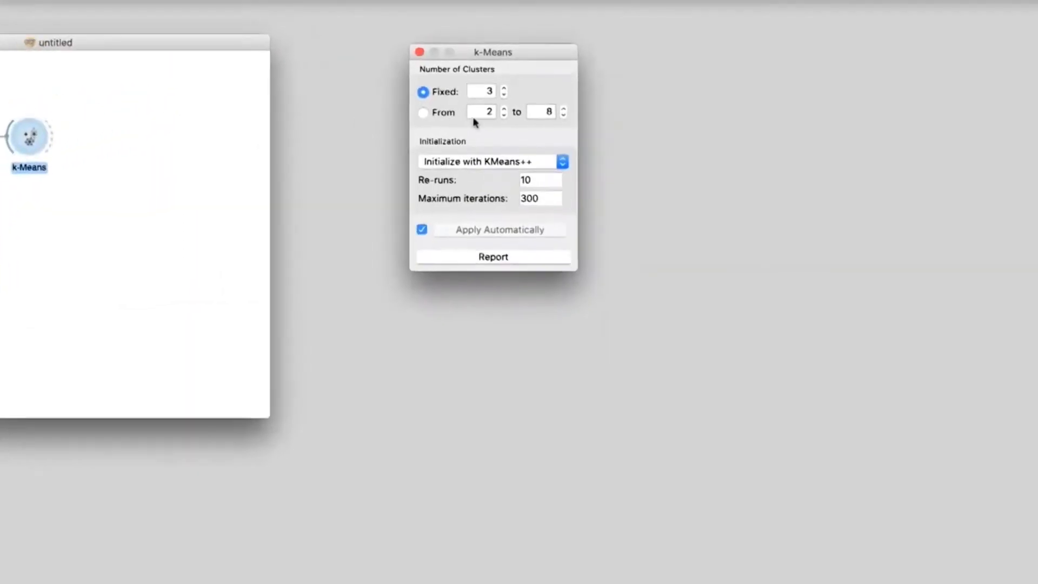
pyautogui.click(504, 95)
pyautogui.click(420, 52)
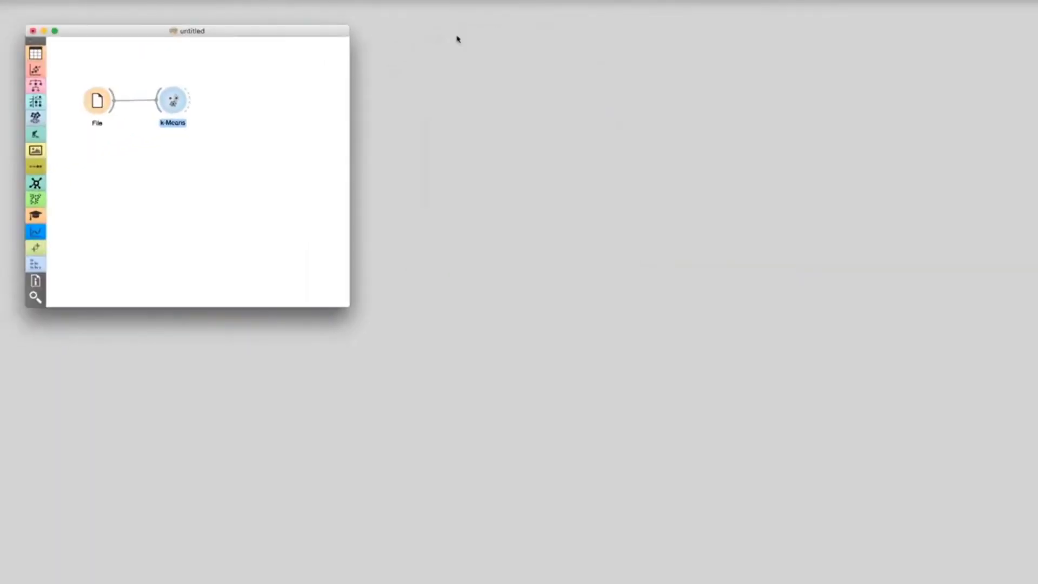
# Connect a Box Plot to k-Means and compare the clusters by NOX and AGE
pyautogui.moveTo(190, 100); pyautogui.dragTo(255, 102)
pyautogui.write('box')
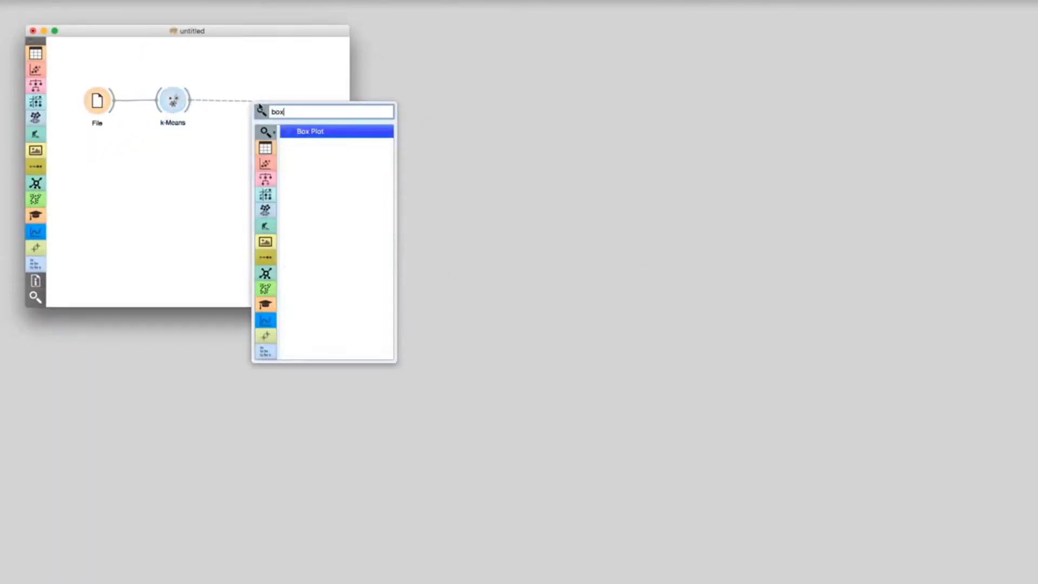
pyautogui.press('Return')
pyautogui.doubleClick(263, 106)
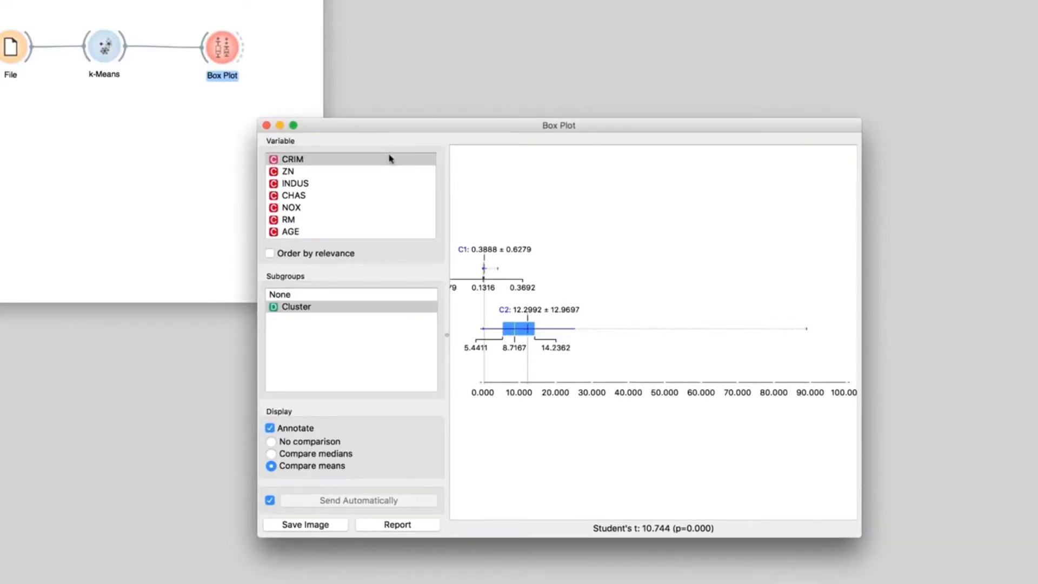
pyautogui.click(298, 207)
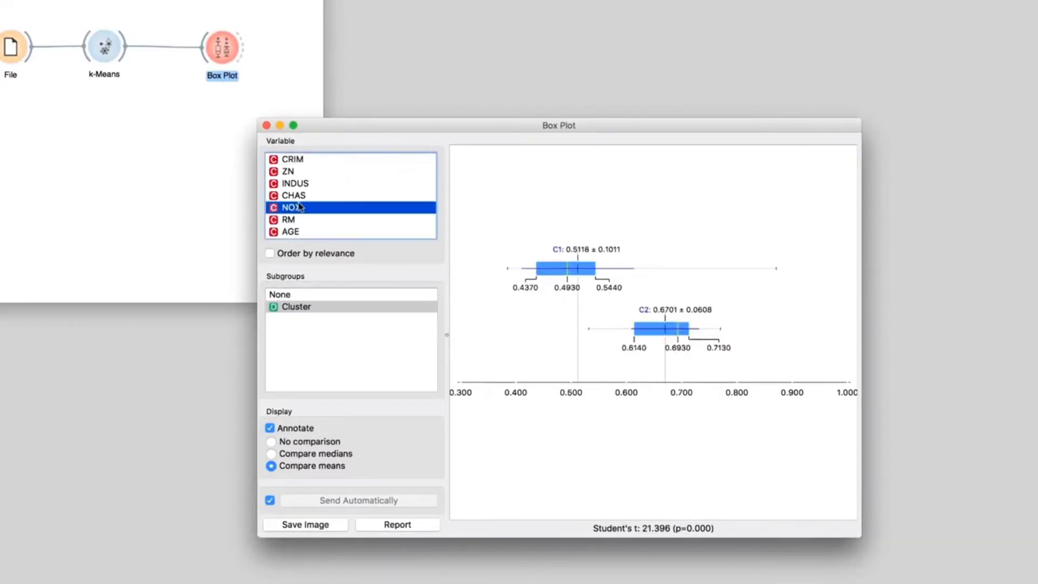
pyautogui.click(306, 232)
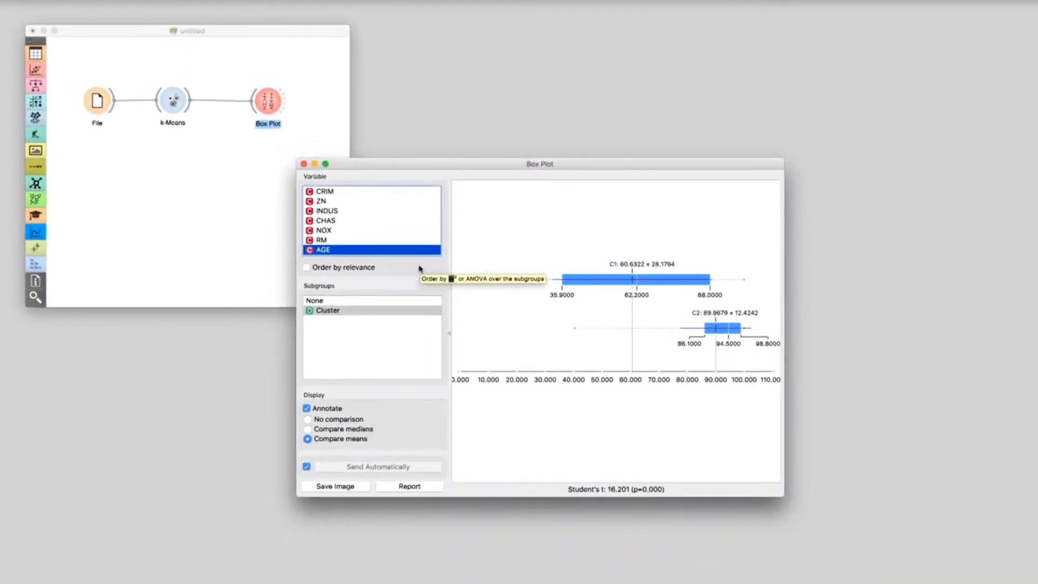
pyautogui.click(304, 164)
# Connect an MDS widget to k-Means and open its map of the clustered housing data
pyautogui.moveTo(188, 101); pyautogui.dragTo(246, 157)
pyautogui.write('mds')
pyautogui.press('Return')
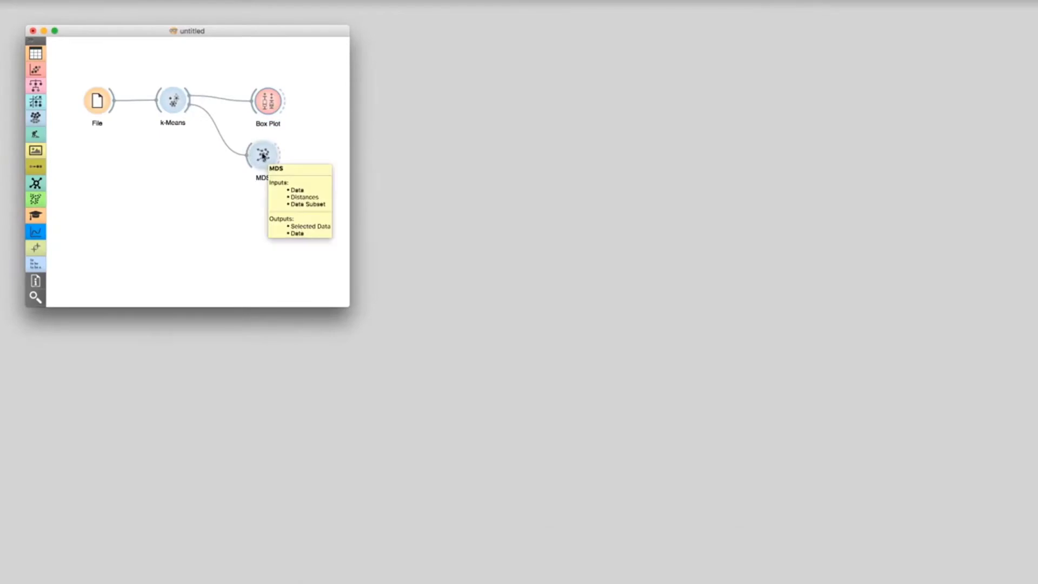
pyautogui.doubleClick(262, 155)
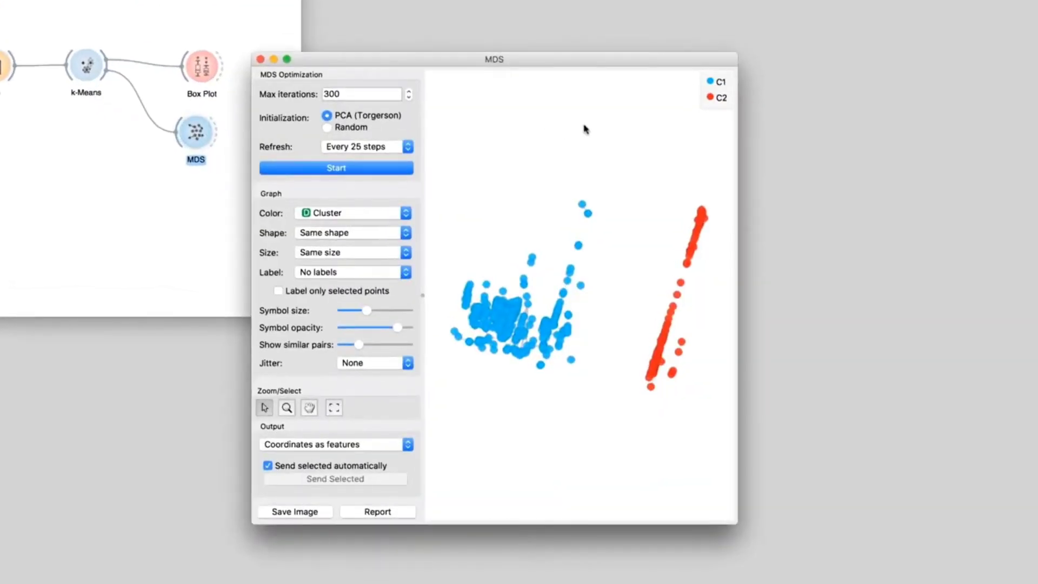
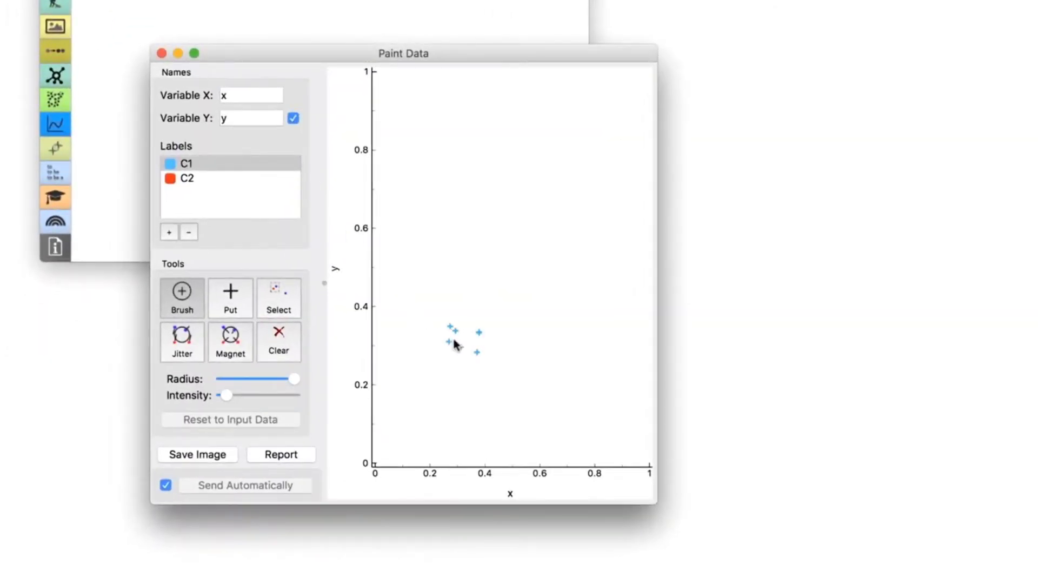
# Brush three C1 clusters in Paint Data, centred at about (0.32, 0.32), (0.45, 0.53) and (0.58, 0.32), and close the window
pyautogui.moveTo(454, 343)
pyautogui.mouseDown()
pyautogui.moveTo(455, 297)
pyautogui.moveTo(498, 261)
pyautogui.mouseUp()
pyautogui.moveTo(536, 339); pyautogui.dragTo(539, 353)
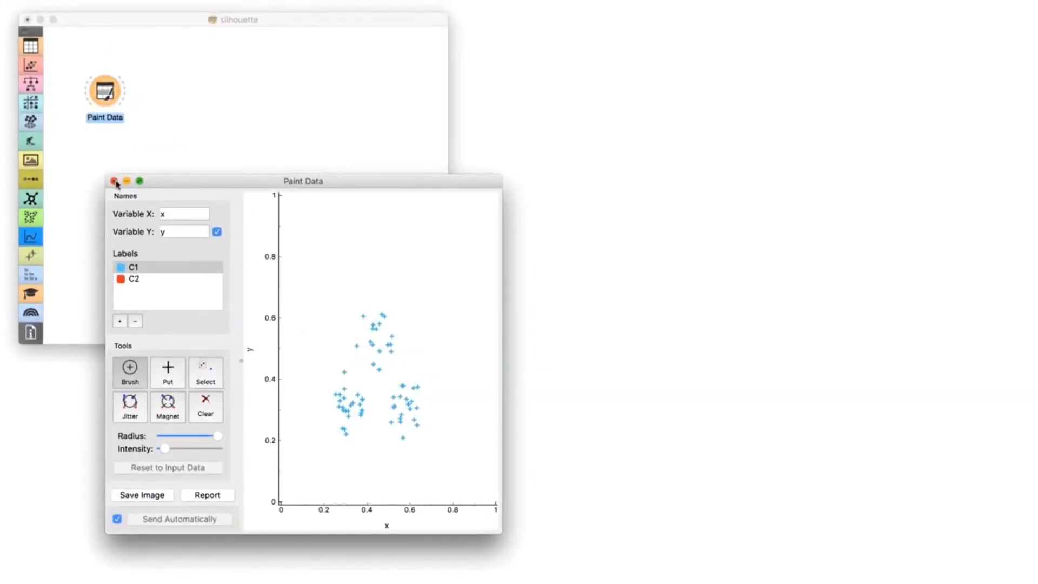
pyautogui.click(114, 181)
# Chain k-Means and Scatter Plot widgets after Paint Data and open the Scatter Plot
pyautogui.moveTo(125, 95); pyautogui.dragTo(319, 98)
pyautogui.write('k')
pyautogui.press('Down')
pyautogui.press('Return')
pyautogui.write('scat')
pyautogui.press('Return')
pyautogui.doubleClick(341, 100)
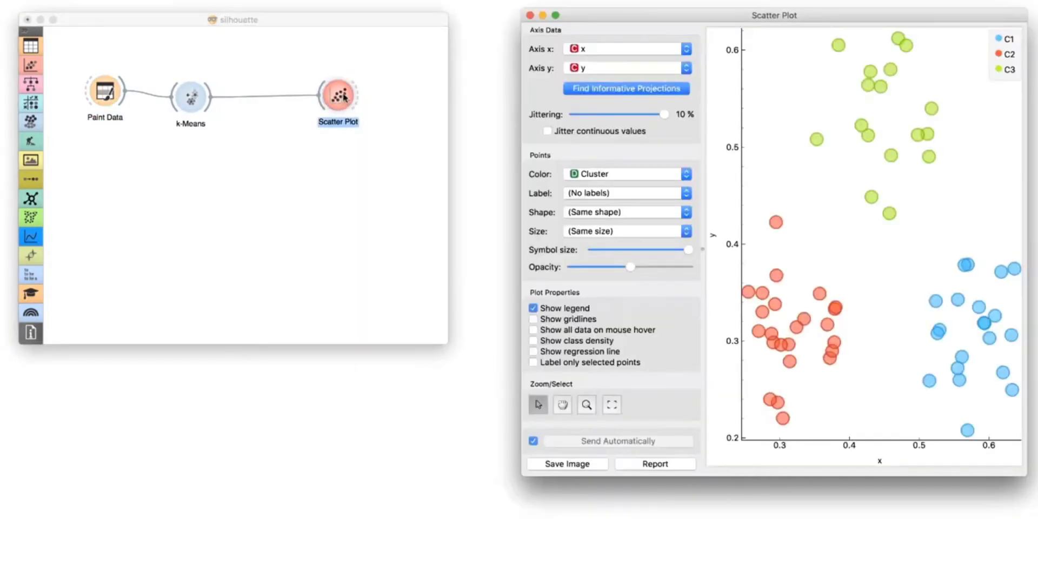
# Connect a Silhouette Plot to k-Means and open it
pyautogui.moveTo(210, 99); pyautogui.dragTo(238, 167)
pyautogui.write('sil')
pyautogui.press('Return')
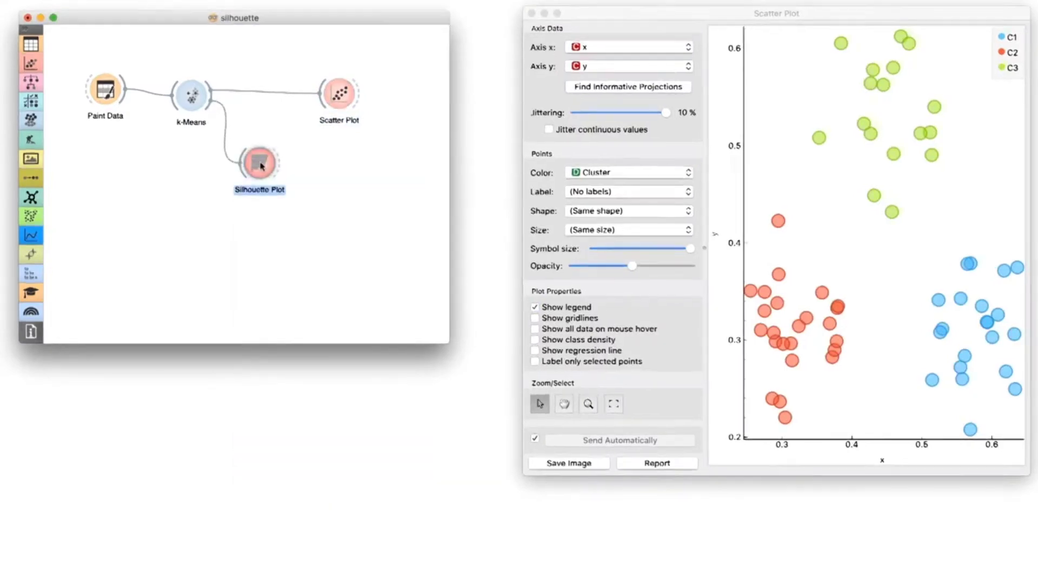
pyautogui.doubleClick(260, 165)
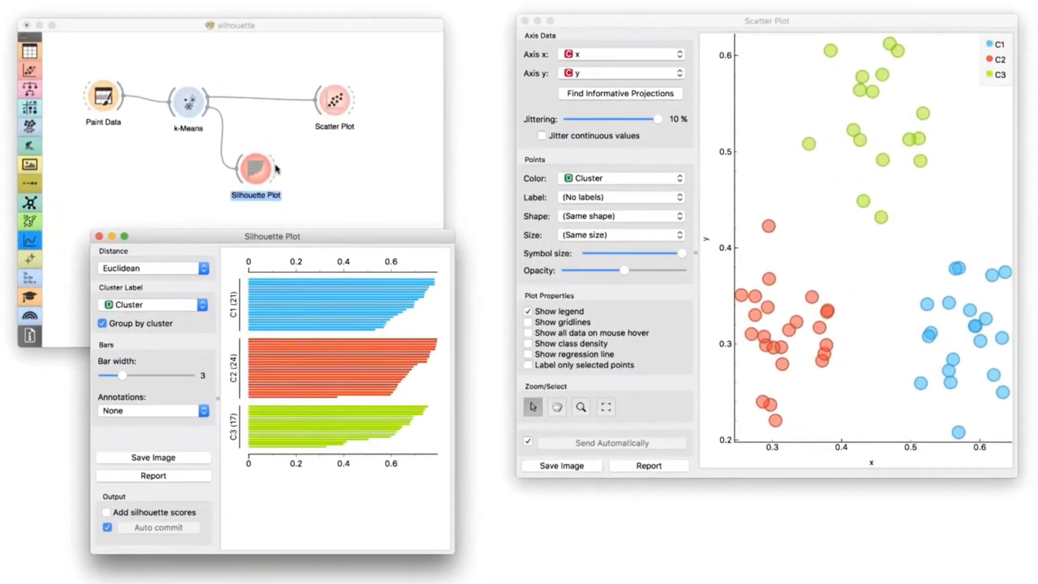
# Link Silhouette Plot to Scatter Plot, and select cluster C2's highest-scoring and then lowest-scoring bars to locate those points
pyautogui.moveTo(275, 169); pyautogui.dragTo(318, 111)
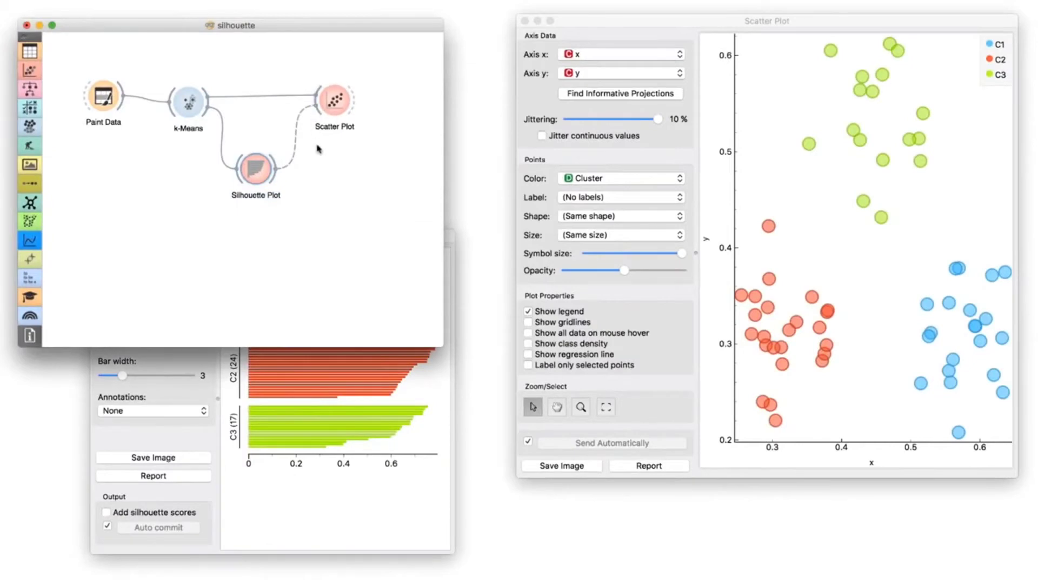
pyautogui.click(206, 366)
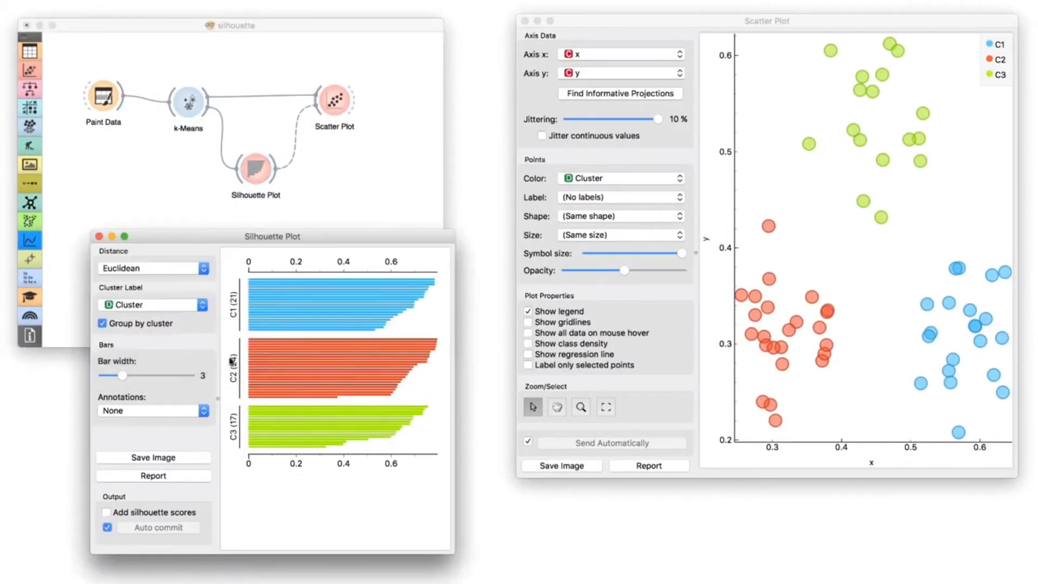
pyautogui.moveTo(314, 337); pyautogui.dragTo(315, 355)
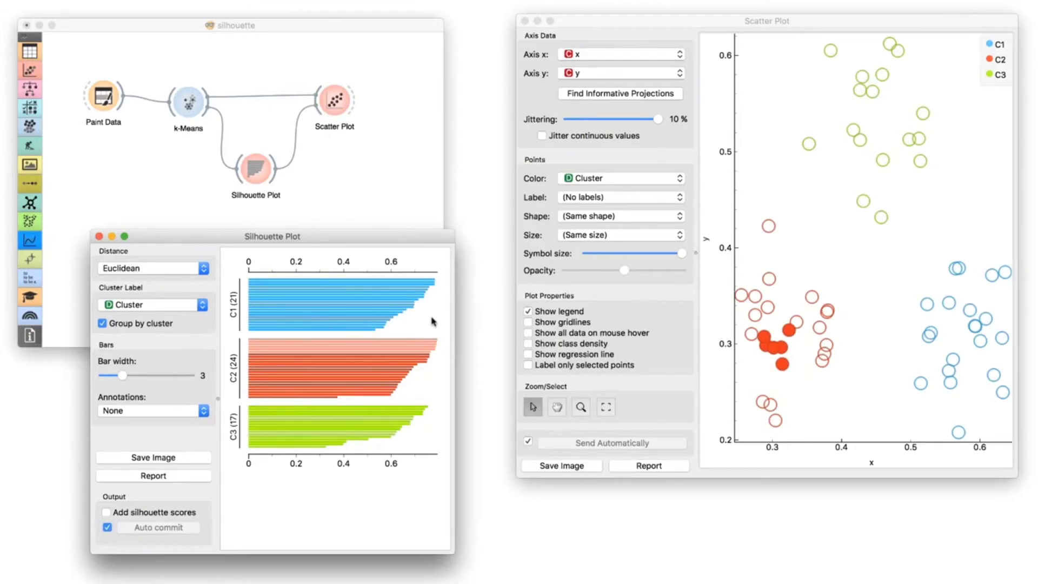
pyautogui.click(317, 397)
pyautogui.moveTo(317, 397); pyautogui.dragTo(317, 393)
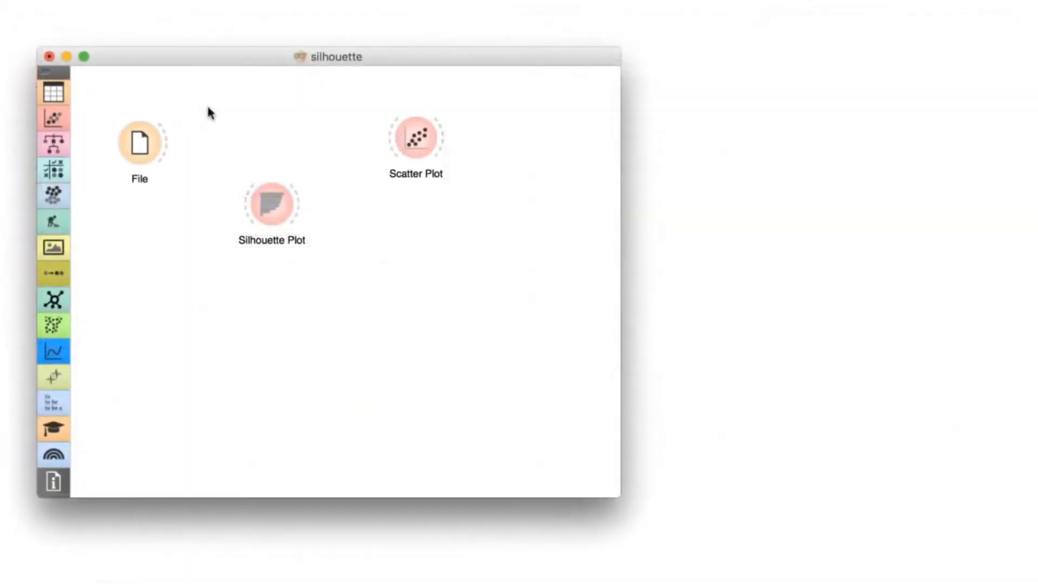
# Connect File to both Scatter Plot and Silhouette Plot, and link Silhouette Plot to Scatter Plot
pyautogui.moveTo(223, 140); pyautogui.dragTo(389, 139)
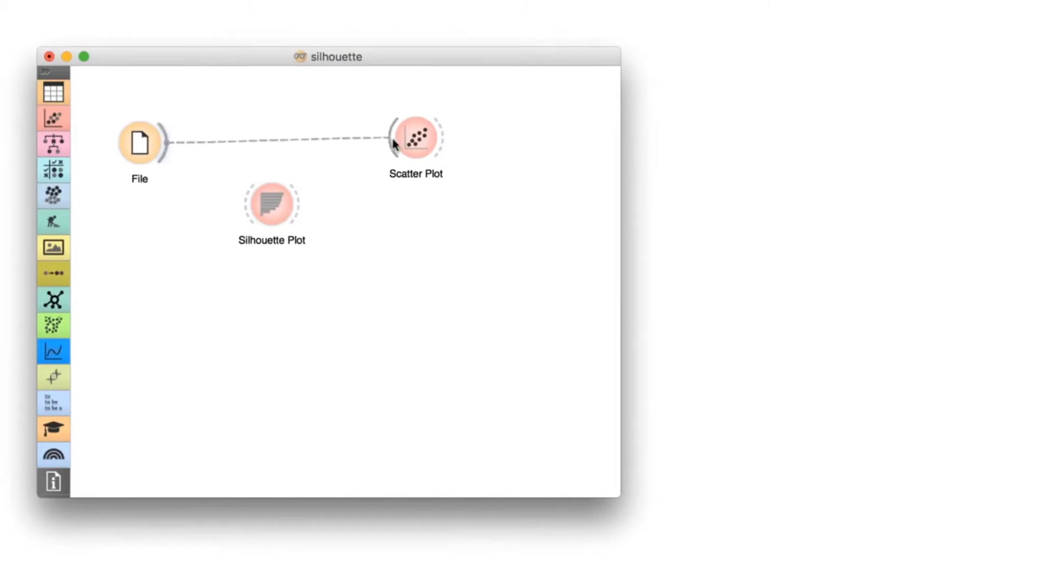
pyautogui.moveTo(167, 151); pyautogui.dragTo(407, 148)
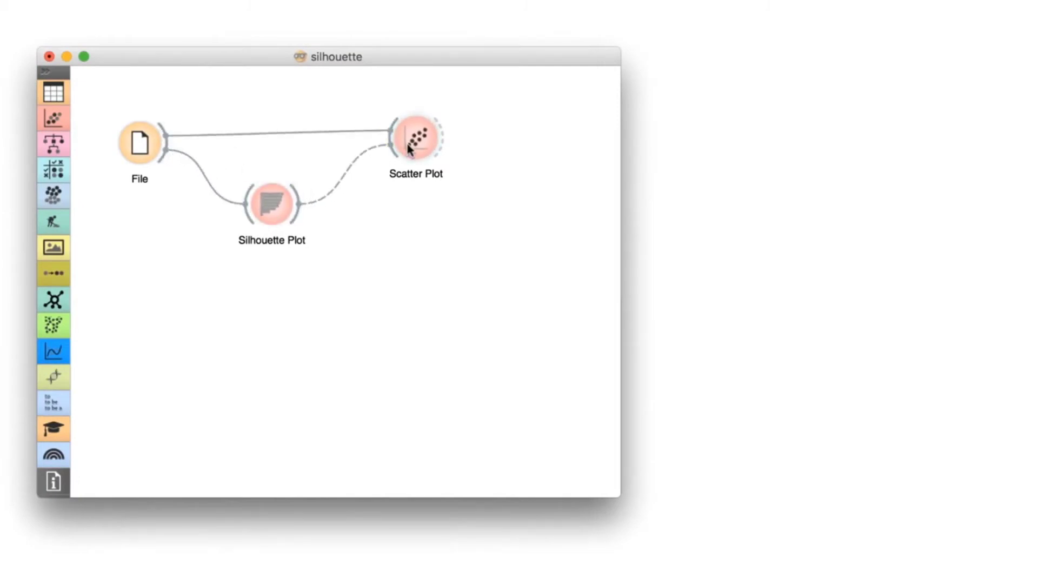
# Review the iris.tab source in the File widget and open the Scatter Plot and Silhouette Plot views
pyautogui.click(138, 143)
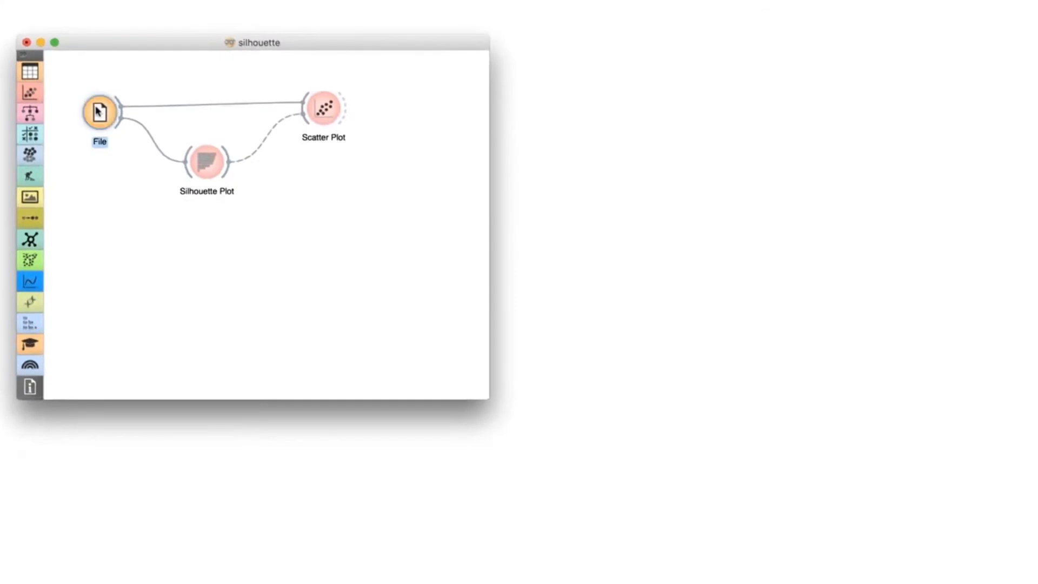
pyautogui.doubleClick(100, 112)
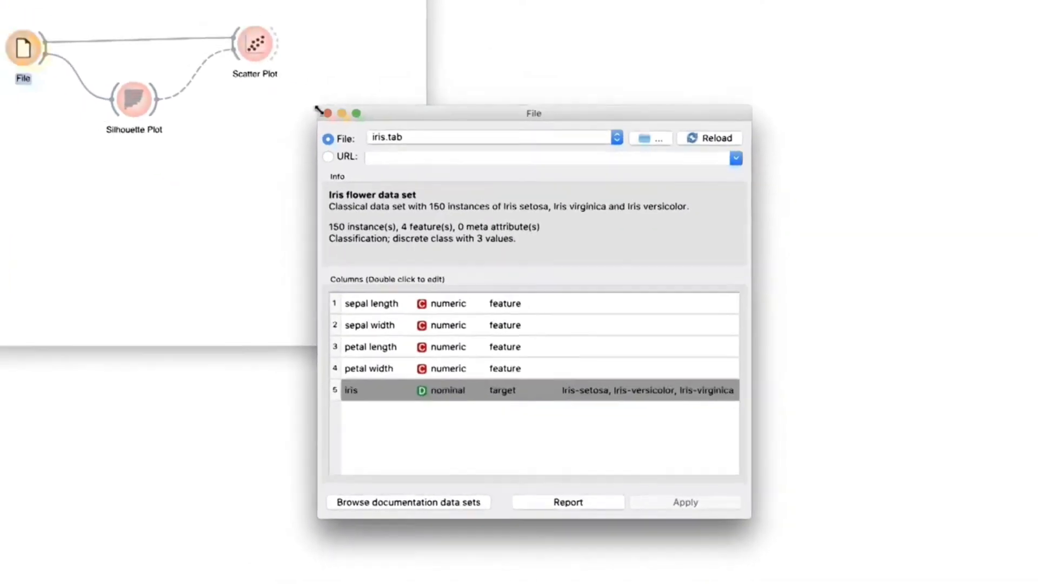
pyautogui.click(262, 42)
pyautogui.click(299, 86)
pyautogui.doubleClick(294, 84)
pyautogui.doubleClick(182, 134)
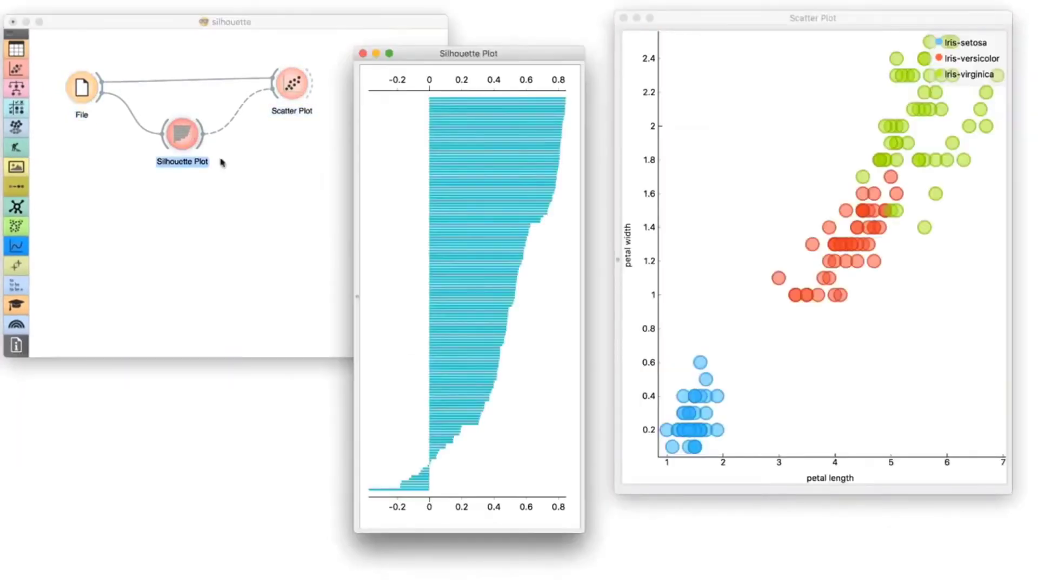
# Select the bars with the lowest silhouette scores in the Silhouette Plot, followed by those with the highest scores
pyautogui.moveTo(425, 467); pyautogui.dragTo(425, 491)
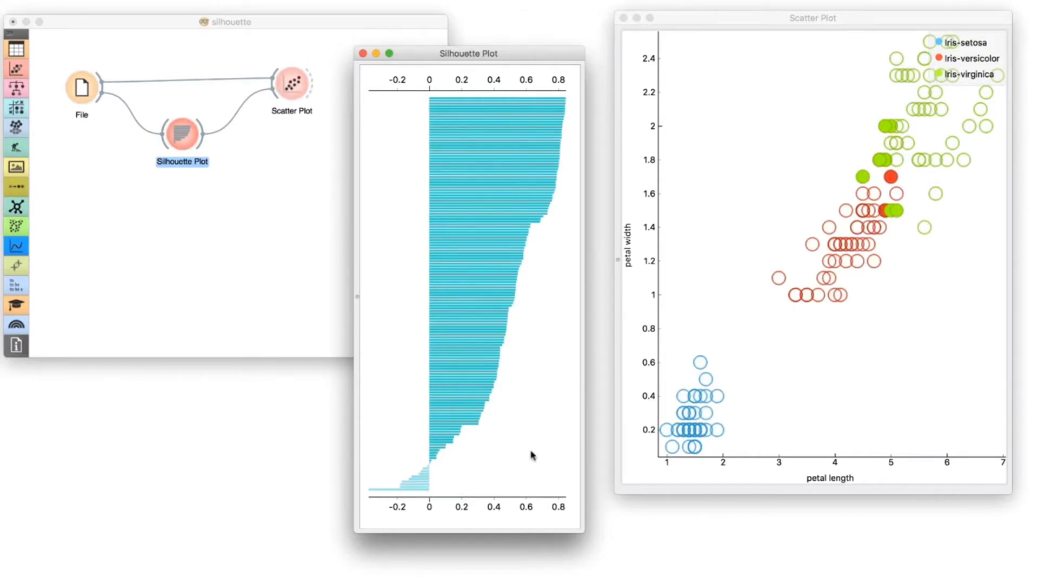
pyautogui.moveTo(498, 97); pyautogui.dragTo(508, 213)
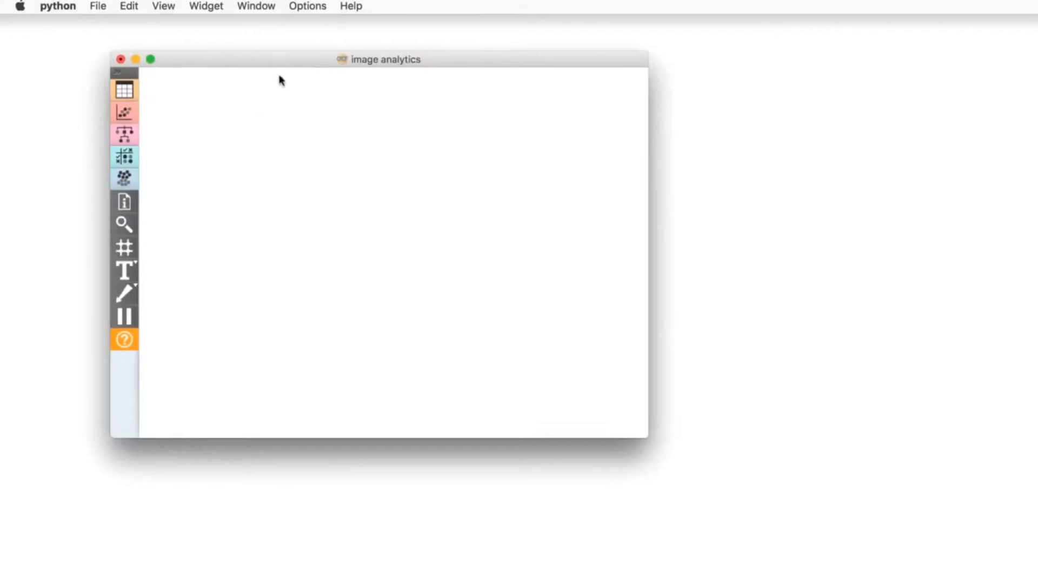
# Install the Image Analytics add-on and acknowledge the restart notice
pyautogui.click(305, 7)
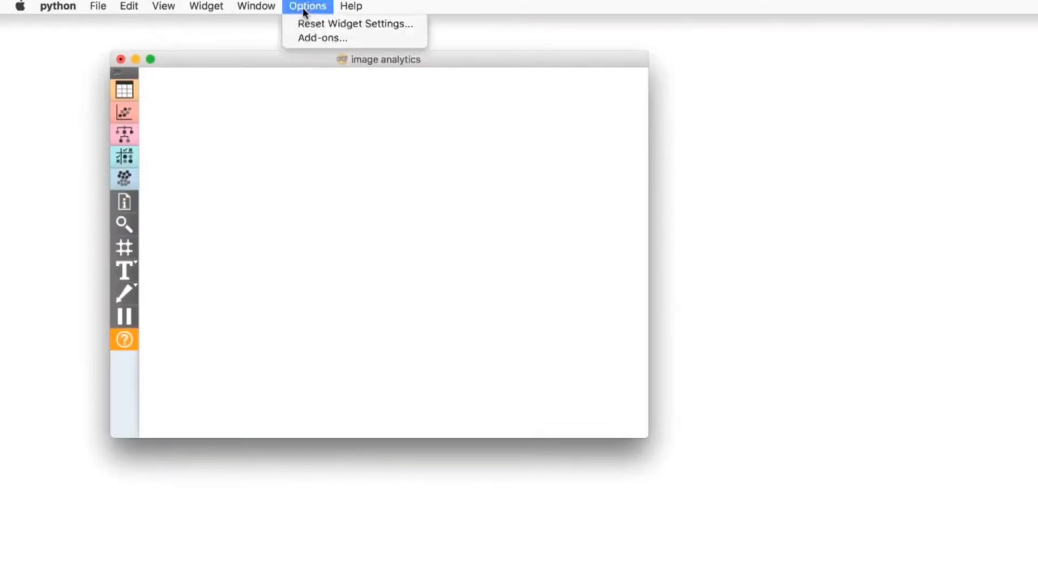
pyautogui.click(358, 39)
pyautogui.click(259, 167)
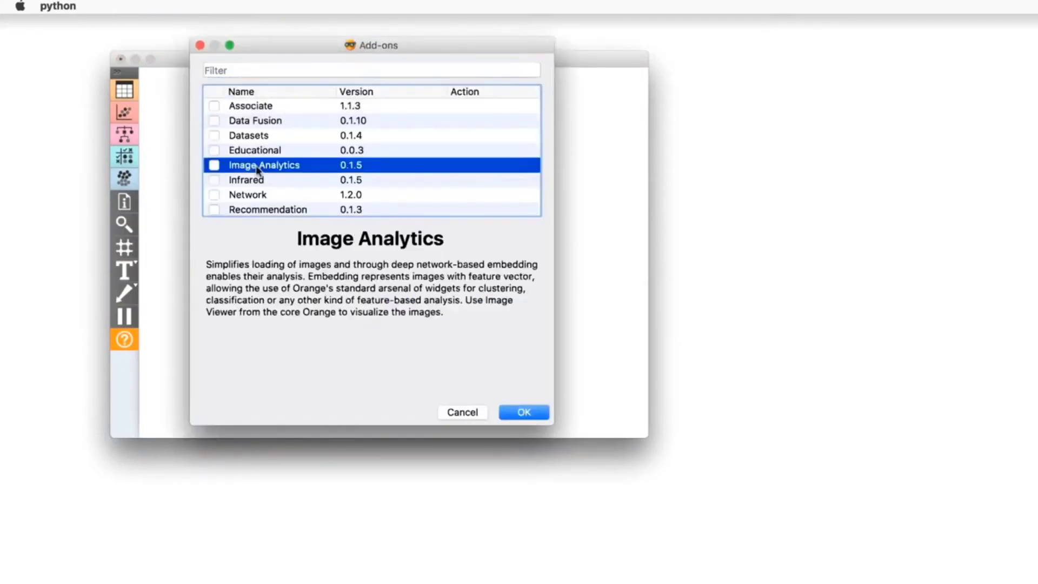
pyautogui.click(213, 167)
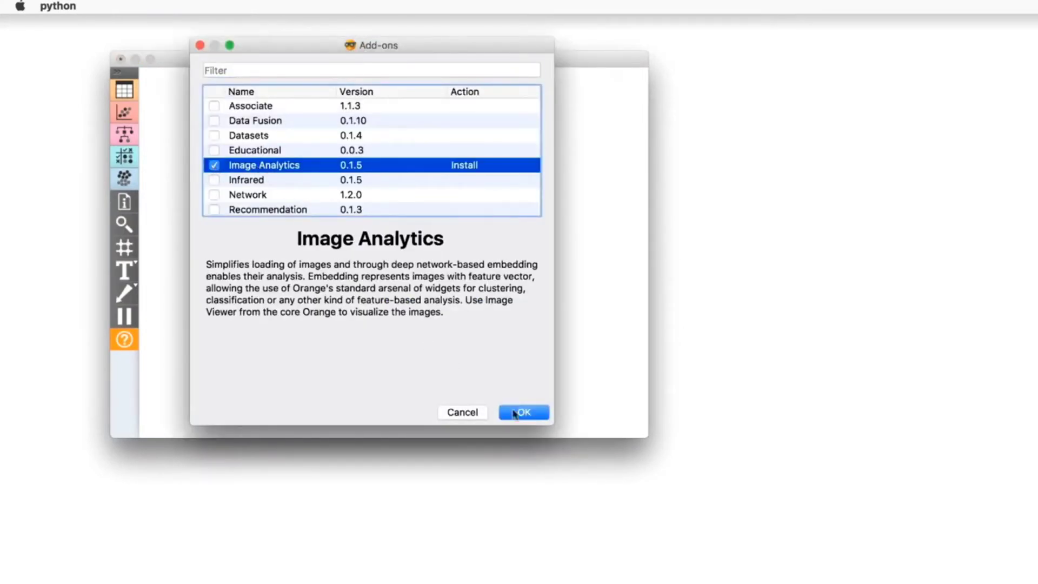
pyautogui.click(504, 406)
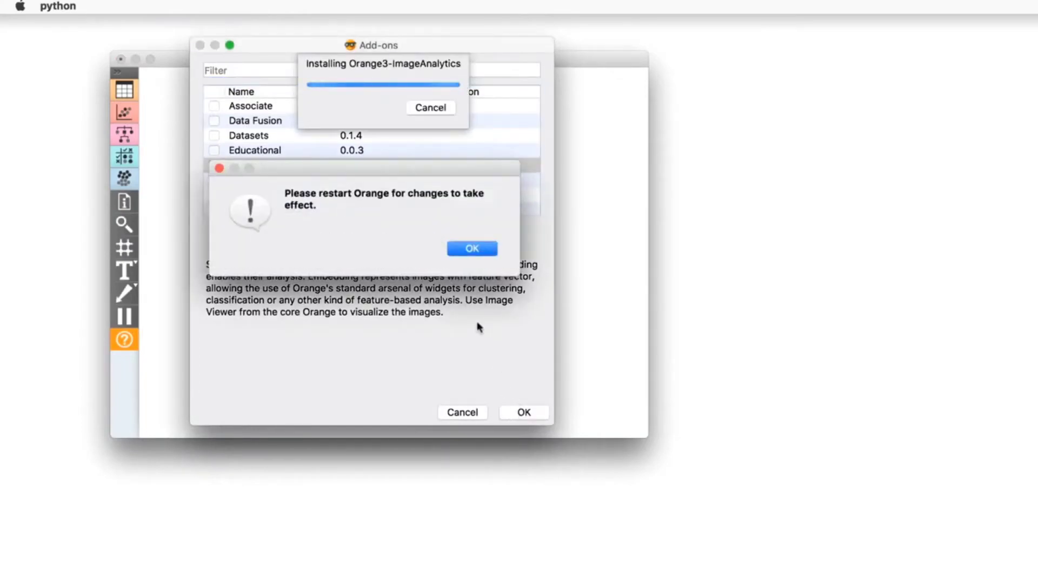
pyautogui.click(473, 250)
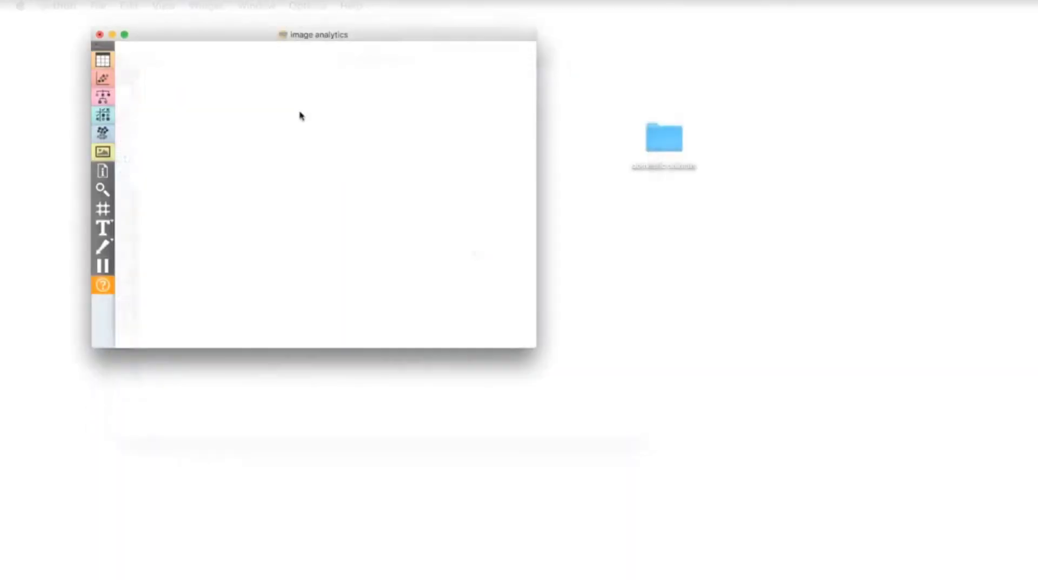
# Look through the animal pictures in the "domestic animals" folder on the desktop and close the folder
pyautogui.doubleClick(665, 142)
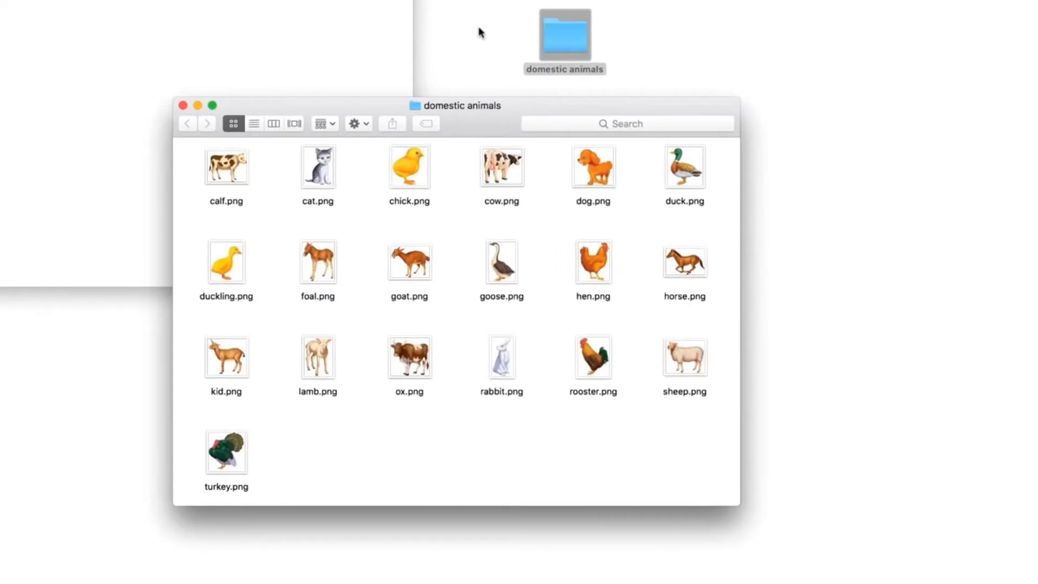
pyautogui.click(182, 105)
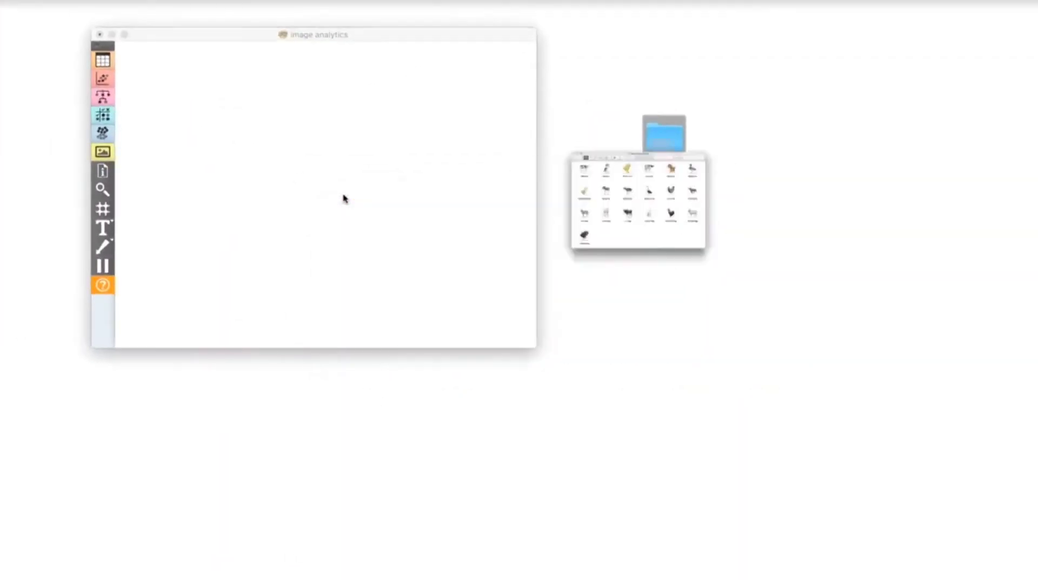
pyautogui.click(27, 43)
# Add an Import Images widget to the empty image analytics canvas
pyautogui.rightClick(202, 132)
pyautogui.write('impo')
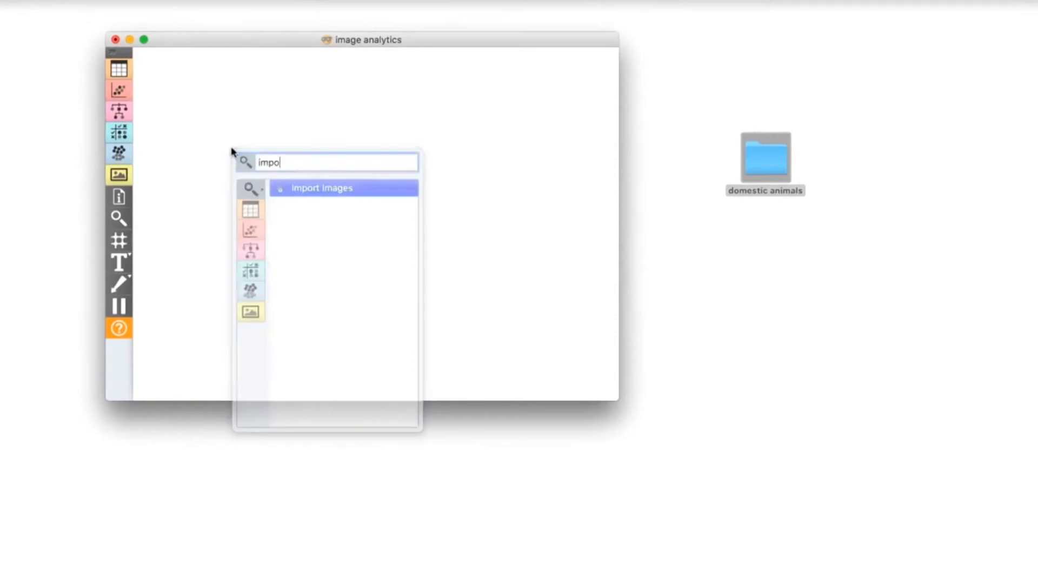
pyautogui.press('Return')
# Load the "domestic animals" folder from the Desktop into the Import Images widget and close its window
pyautogui.doubleClick(234, 152)
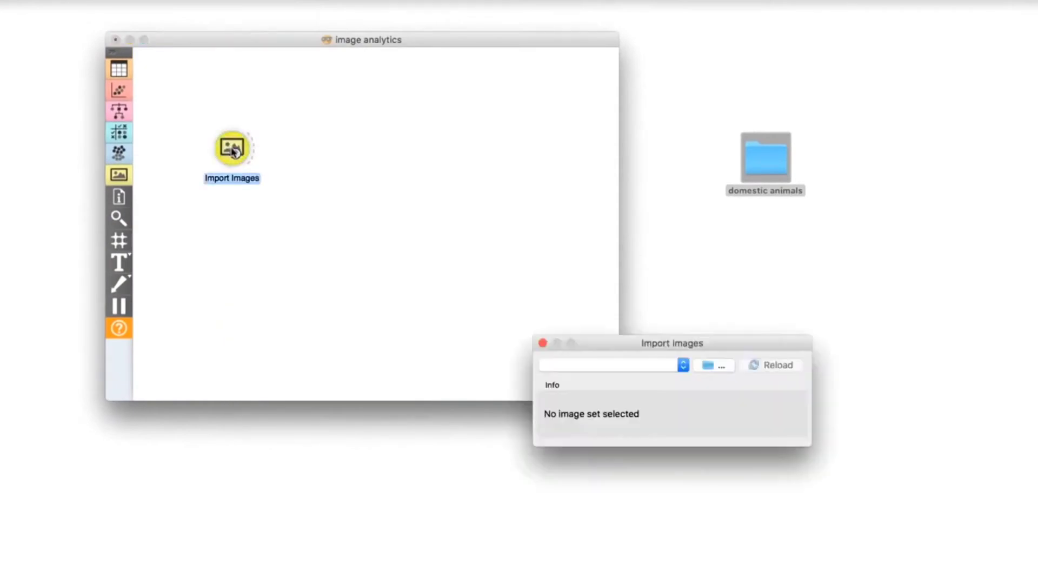
pyautogui.click(721, 366)
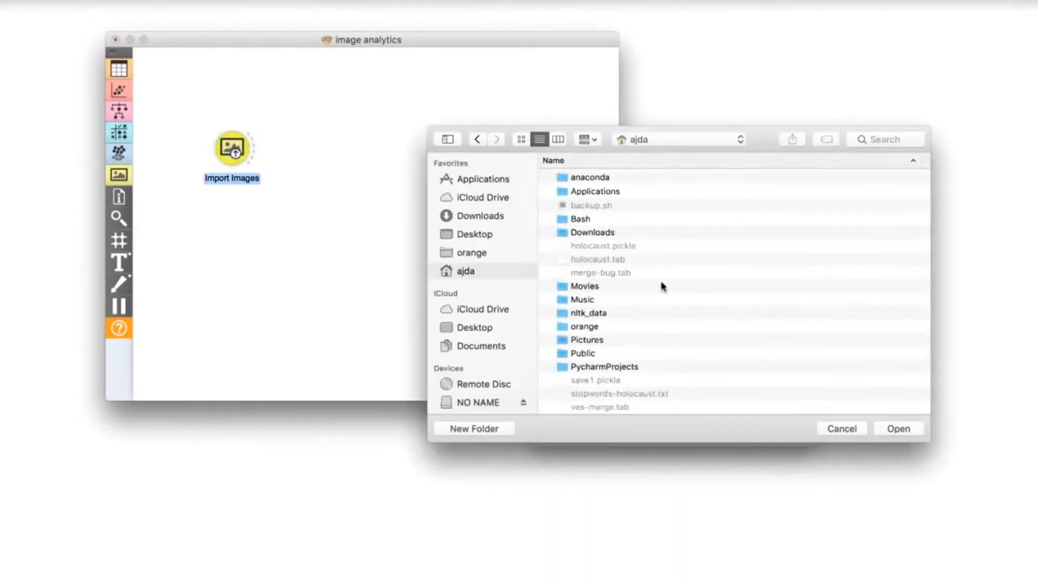
pyautogui.click(501, 236)
pyautogui.click(589, 178)
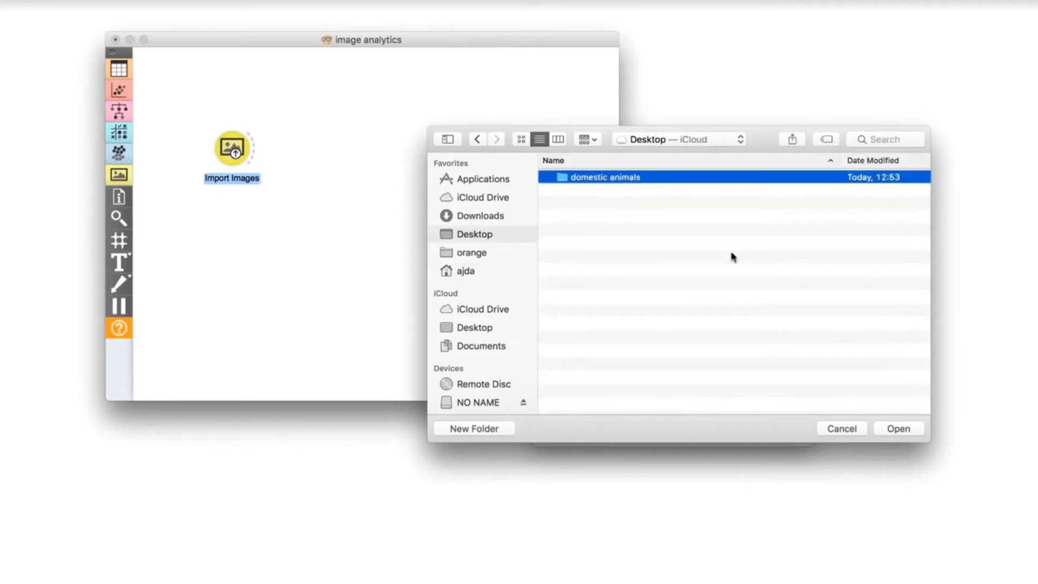
pyautogui.click(899, 428)
pyautogui.click(544, 343)
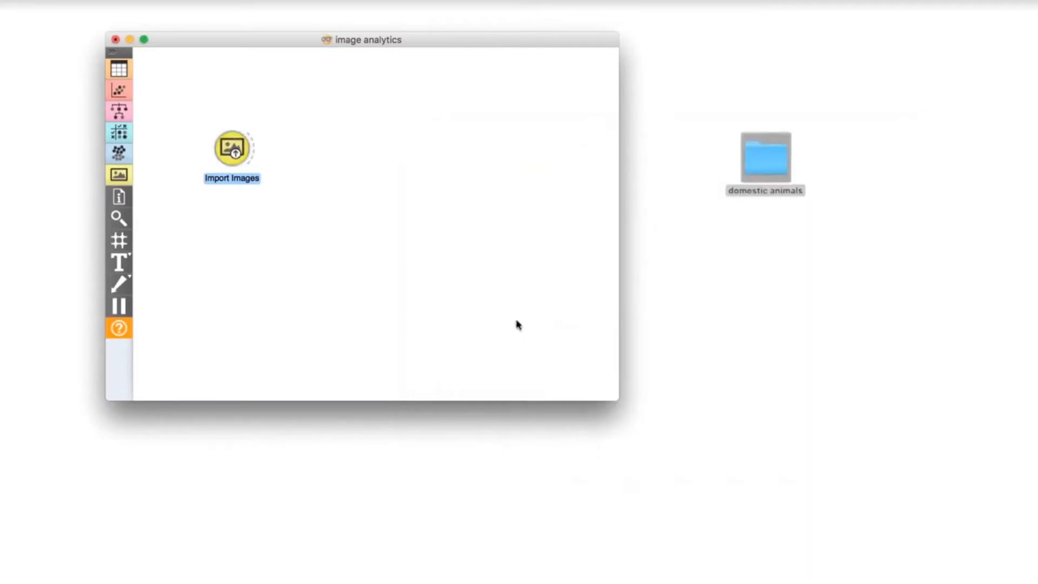
# Add an Image Viewer widget connected to the output of Import Images
pyautogui.moveTo(254, 143); pyautogui.dragTo(360, 155)
pyautogui.write('im')
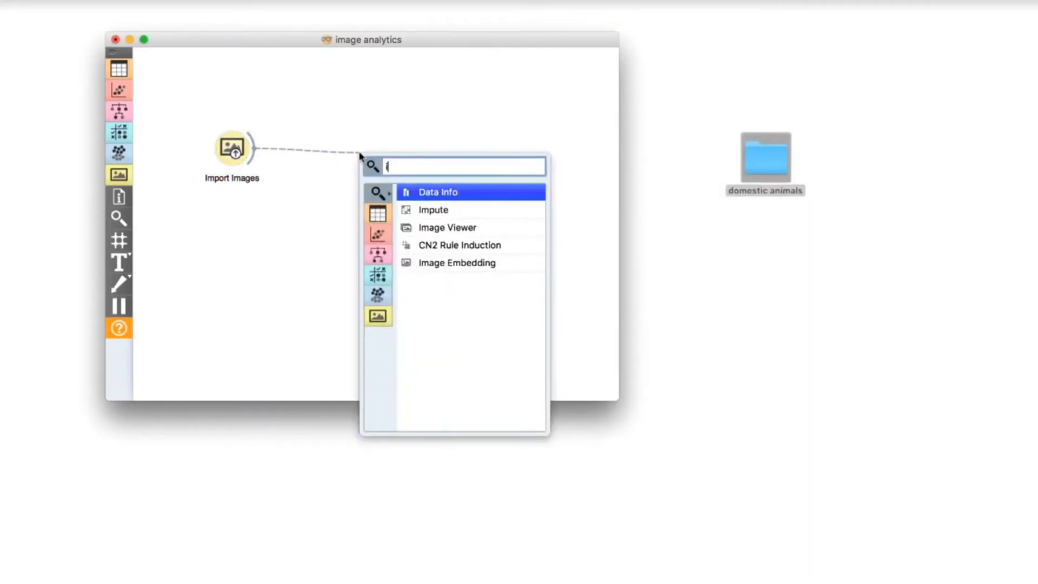
pyautogui.write('a')
pyautogui.press('Return')
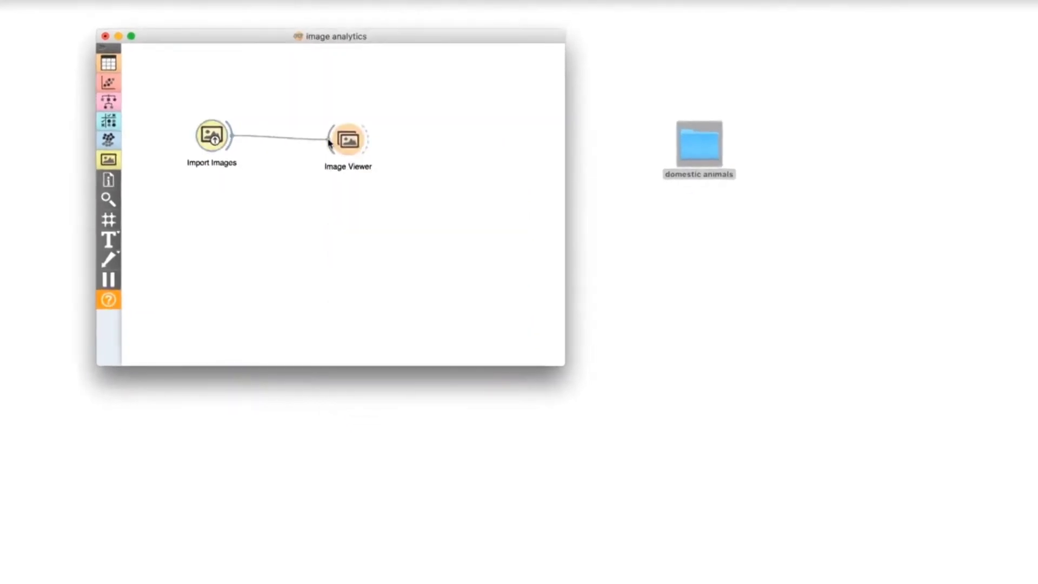
# Examine the imported animal pictures in the Image Viewer, dismissing the hint and enlarging the window to fit all thumbnails
pyautogui.doubleClick(345, 142)
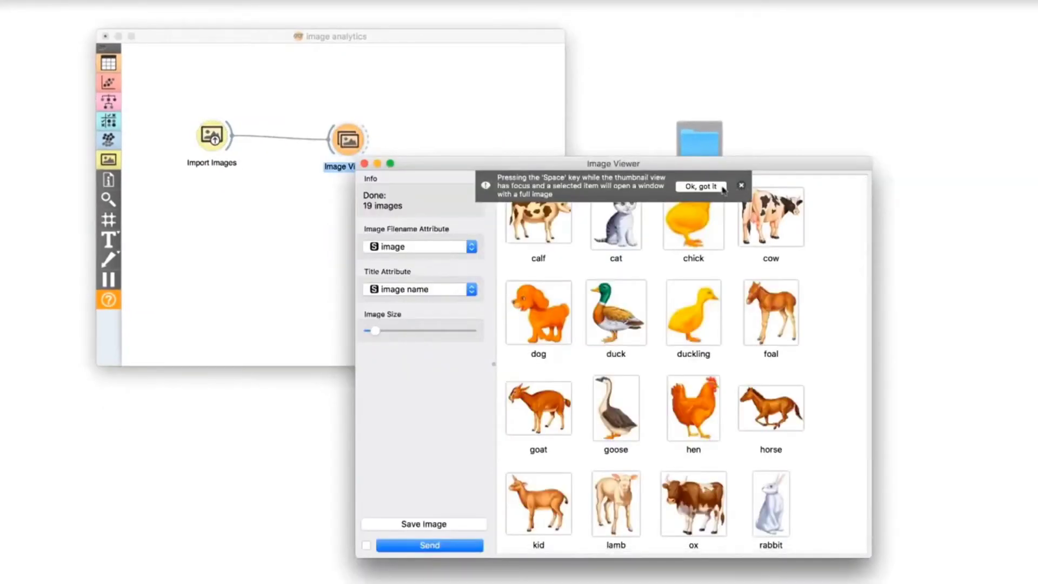
pyautogui.click(701, 186)
pyautogui.moveTo(873, 554); pyautogui.dragTo(919, 563)
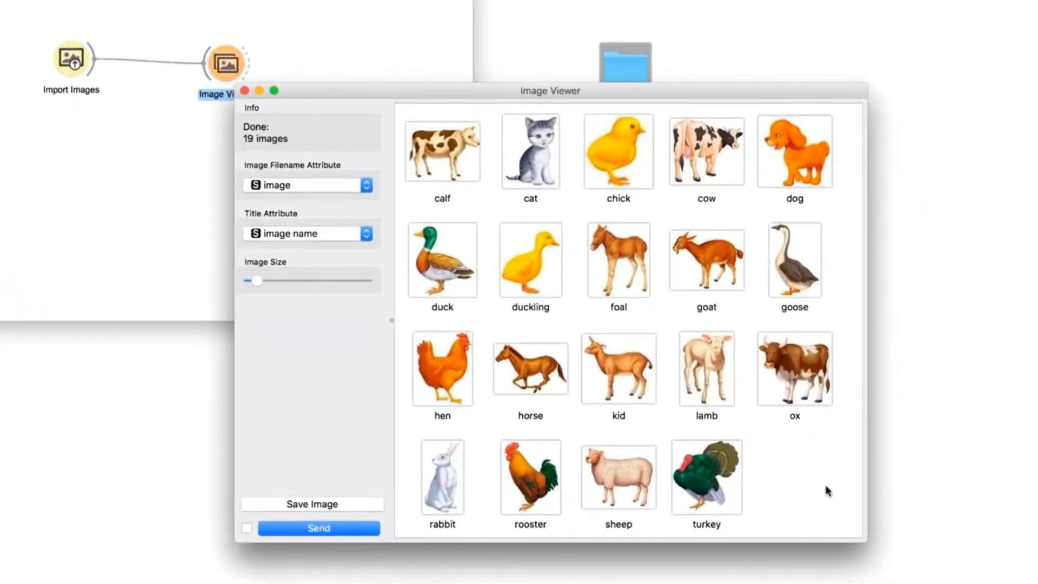
pyautogui.click(244, 90)
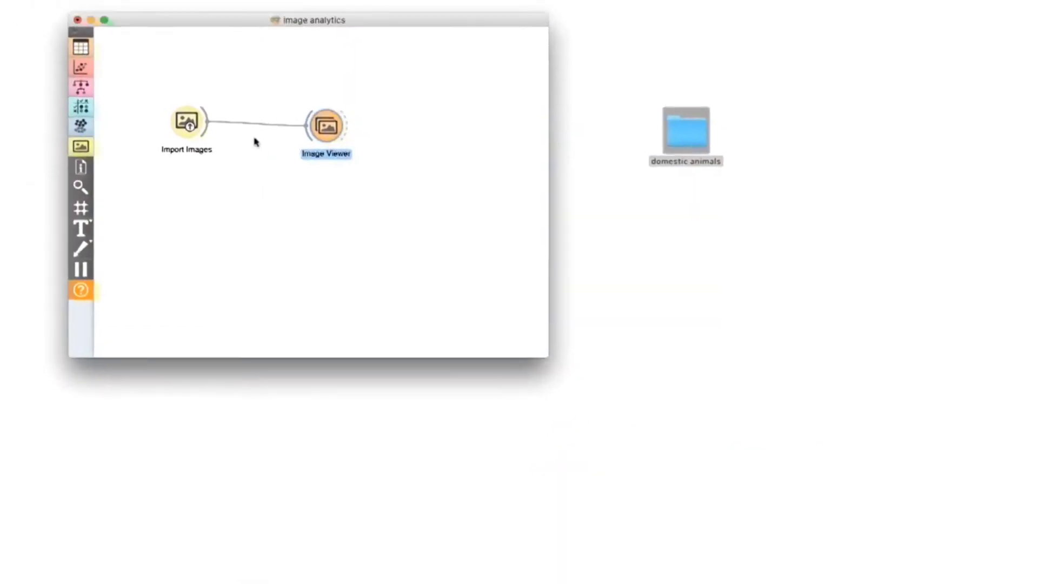
# Add a Data Table widget connected to Import Images and open it
pyautogui.moveTo(207, 124); pyautogui.dragTo(301, 198)
pyautogui.write('data')
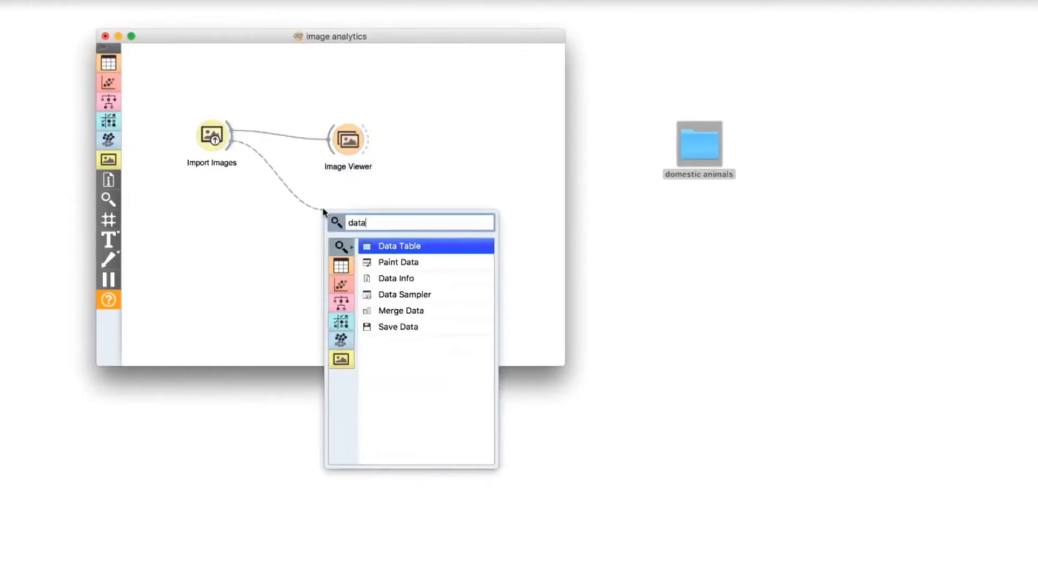
pyautogui.press('Return')
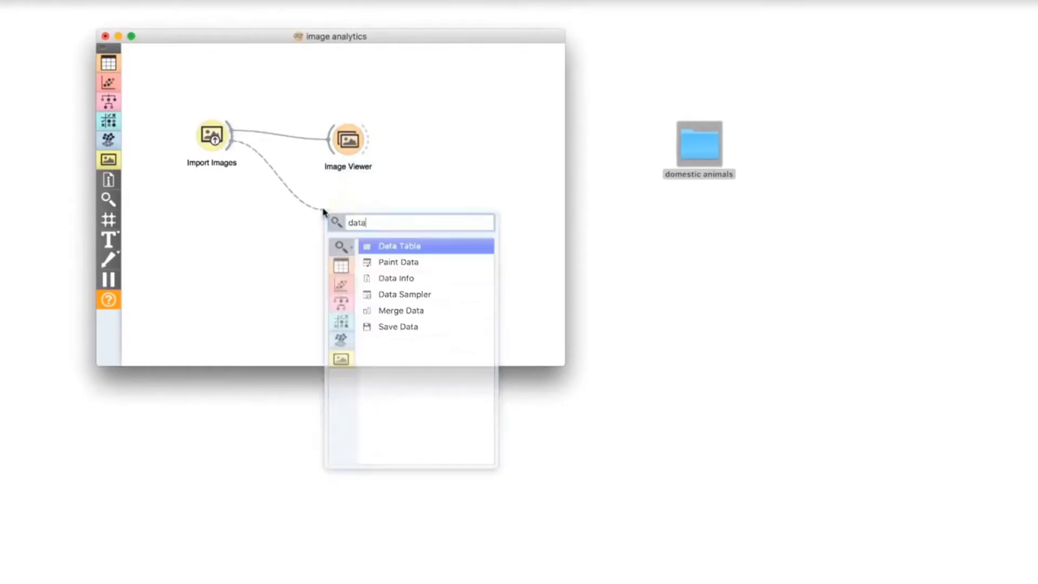
pyautogui.doubleClick(342, 212)
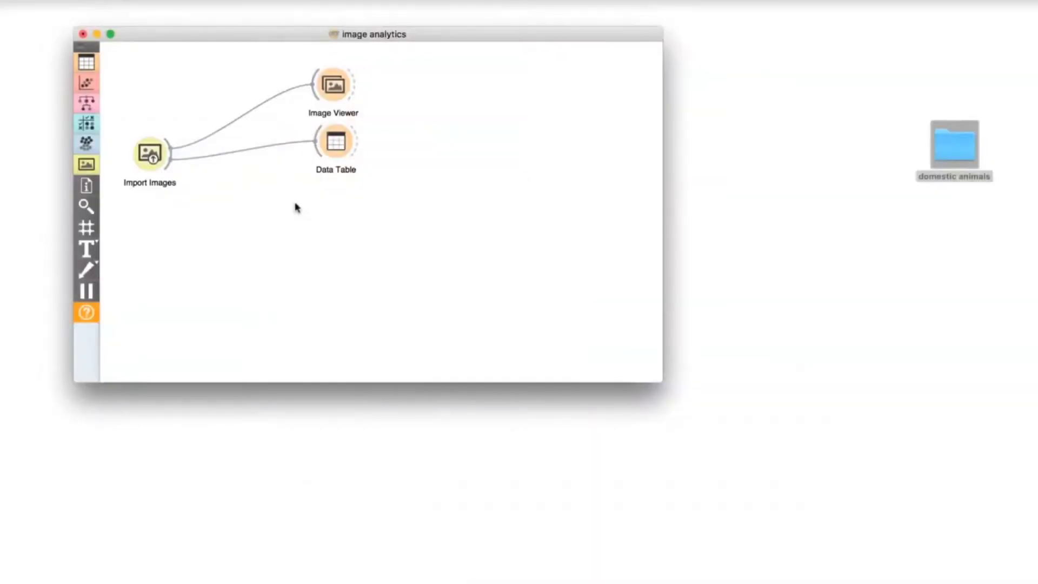
# Add an Image Embedding widget connected to Import Images and check its settings
pyautogui.moveTo(169, 162); pyautogui.dragTo(294, 207)
pyautogui.write('image')
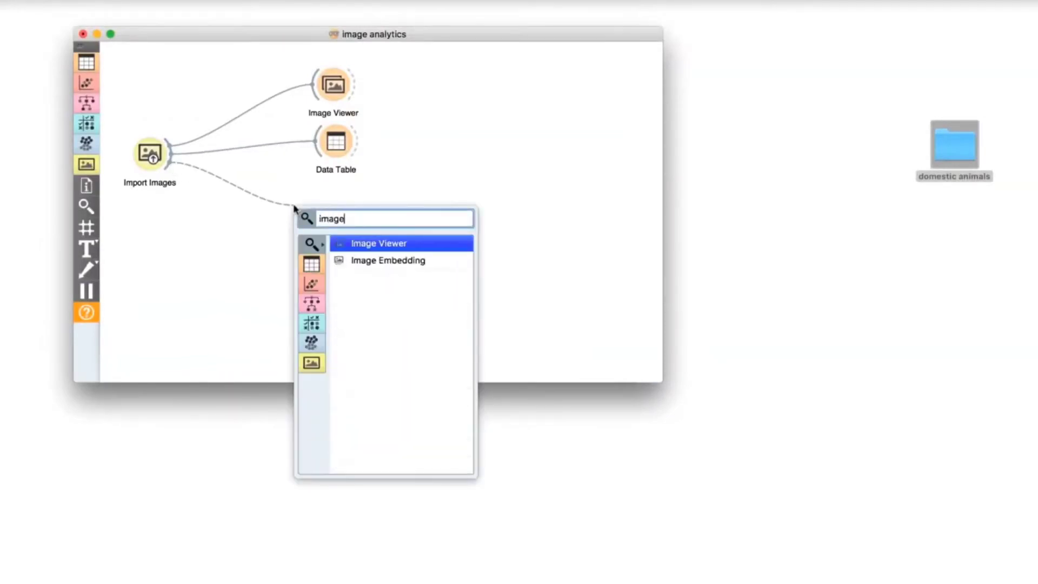
pyautogui.press('Down')
pyautogui.press('Return')
pyautogui.doubleClick(315, 204)
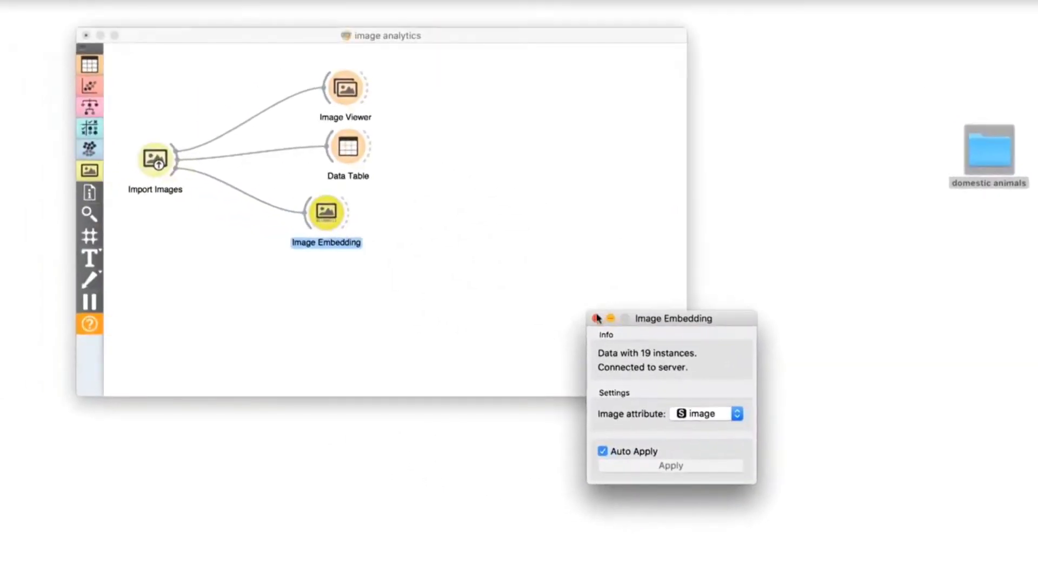
pyautogui.click(597, 317)
# Add a second Data Table widget connected to the output of Image Embedding
pyautogui.moveTo(351, 214); pyautogui.dragTo(430, 184)
pyautogui.write('data')
pyautogui.press('Return')
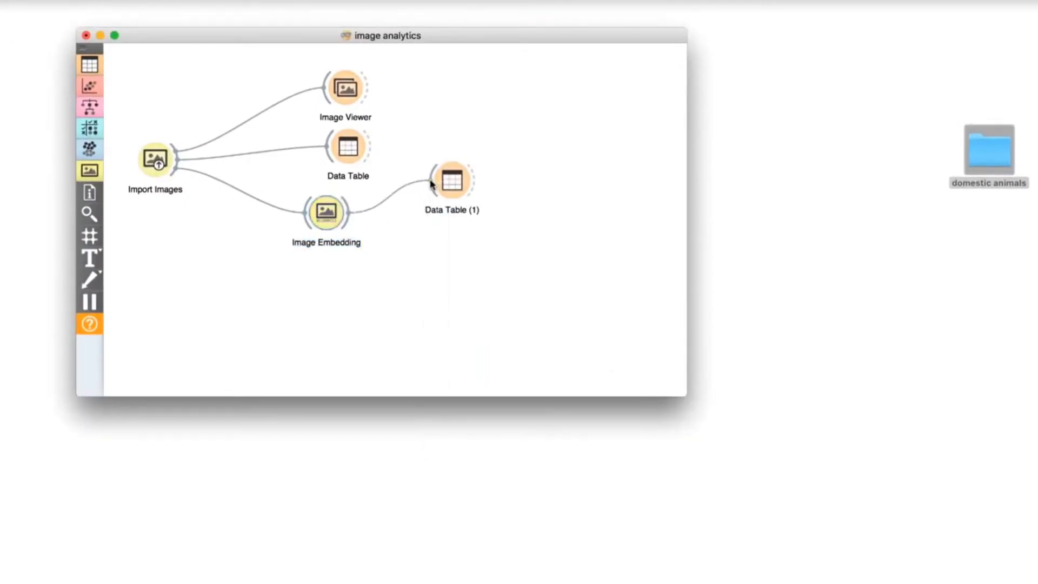
# Examine the image metadata and the embedding feature columns in the Data Table connected to Image Embedding
pyautogui.doubleClick(448, 180)
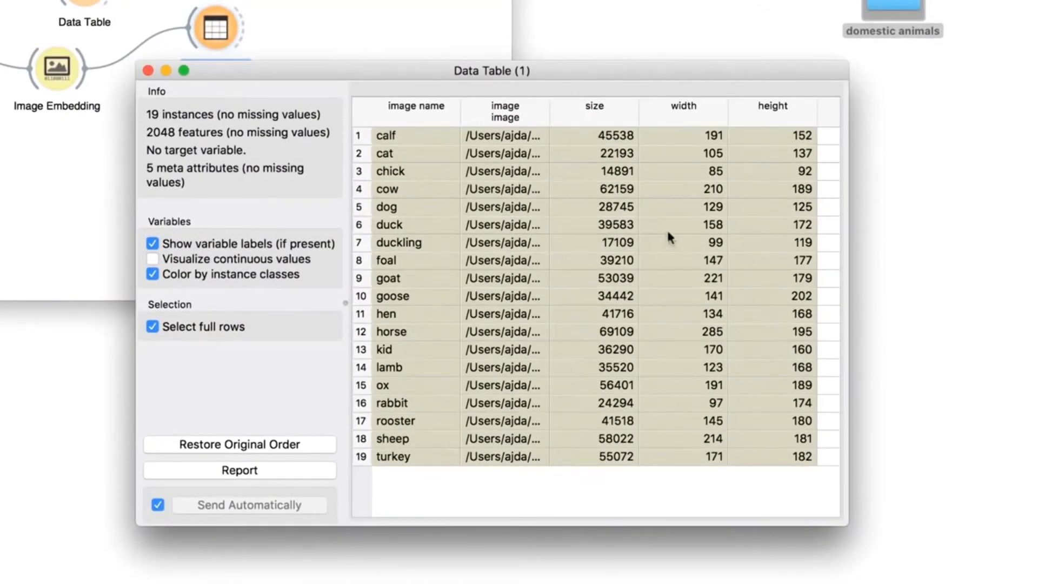
pyautogui.hscroll(10, 668, 233)
pyautogui.hscroll(3, 660, 227)
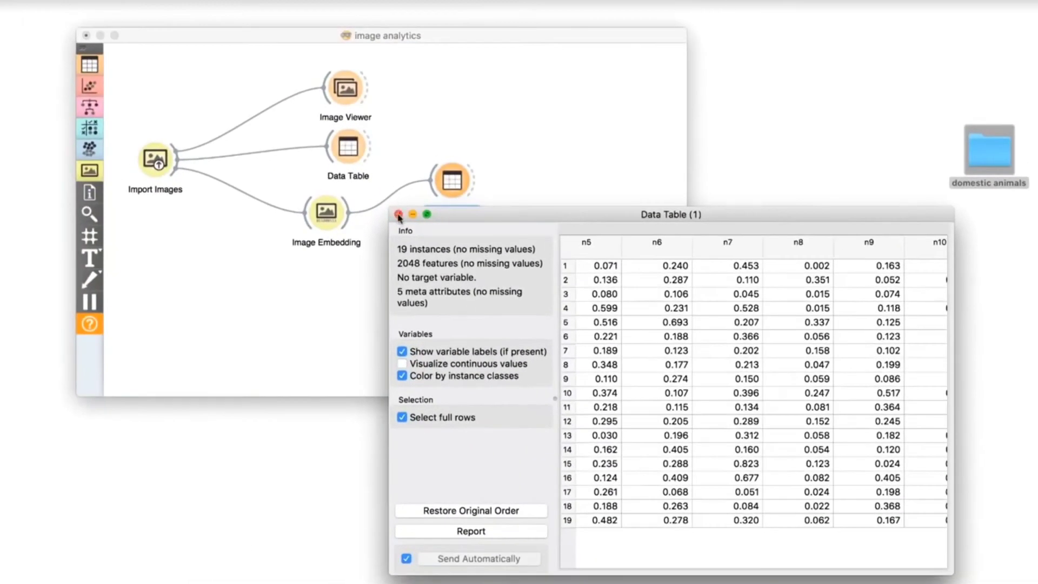
pyautogui.click(149, 71)
# Add a Distances widget connected to the output of Image Embedding
pyautogui.moveTo(350, 214); pyautogui.dragTo(420, 247)
pyautogui.write('dist')
pyautogui.press('Down')
pyautogui.press('Return')
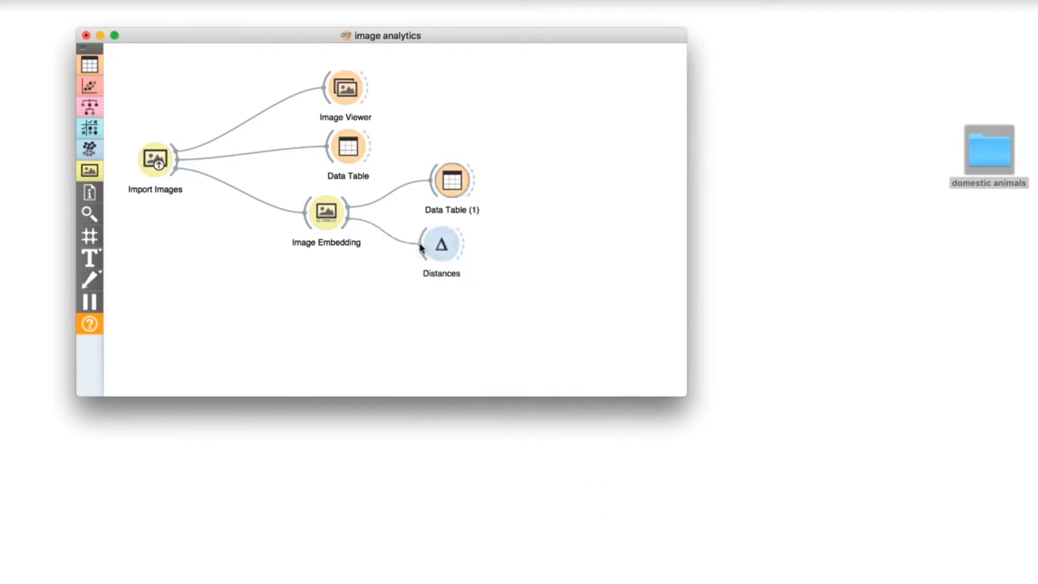
# Set the distance metric of the Distances widget to Cosine and close its window
pyautogui.doubleClick(423, 247)
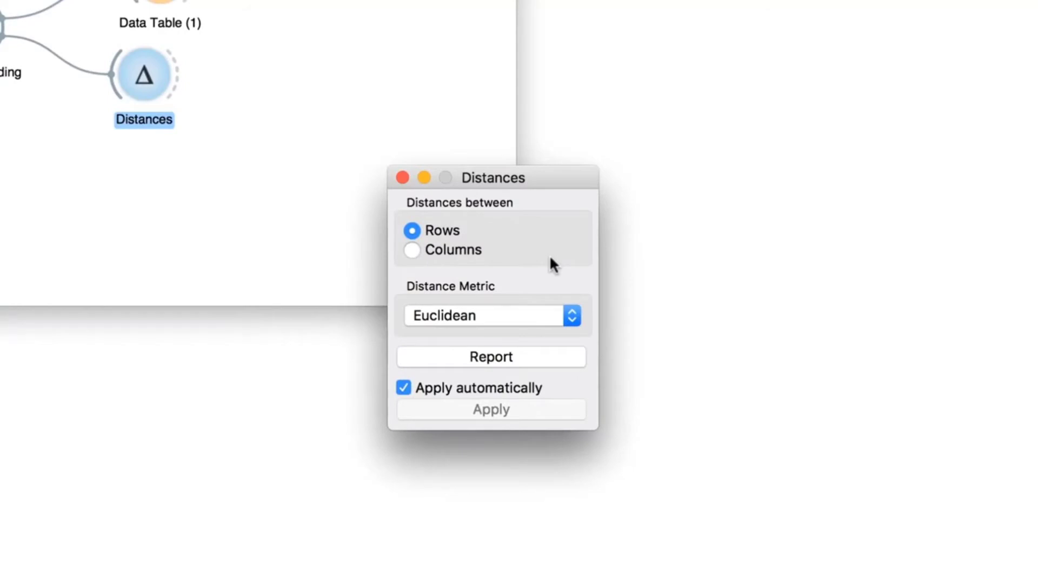
pyautogui.click(572, 316)
pyautogui.click(453, 377)
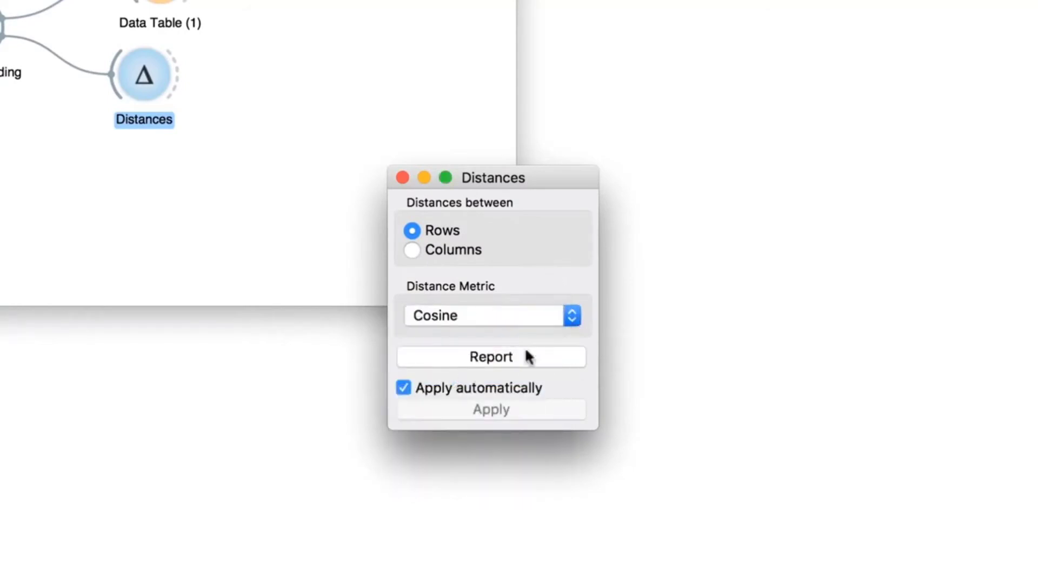
pyautogui.click(402, 177)
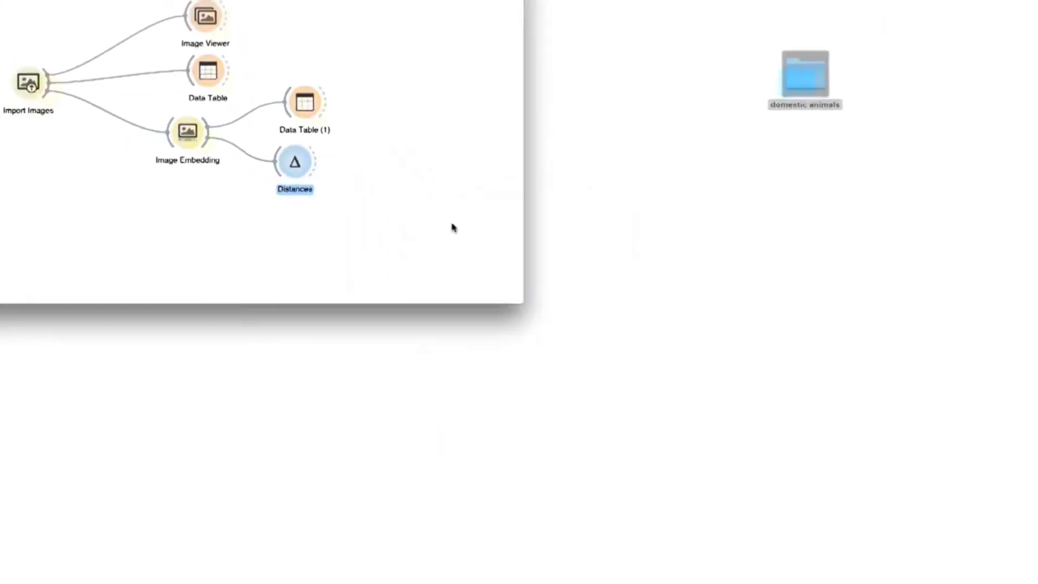
# Add a Hierarchical Clustering widget connected to the output of Distances
pyautogui.moveTo(179, 74); pyautogui.dragTo(264, 82)
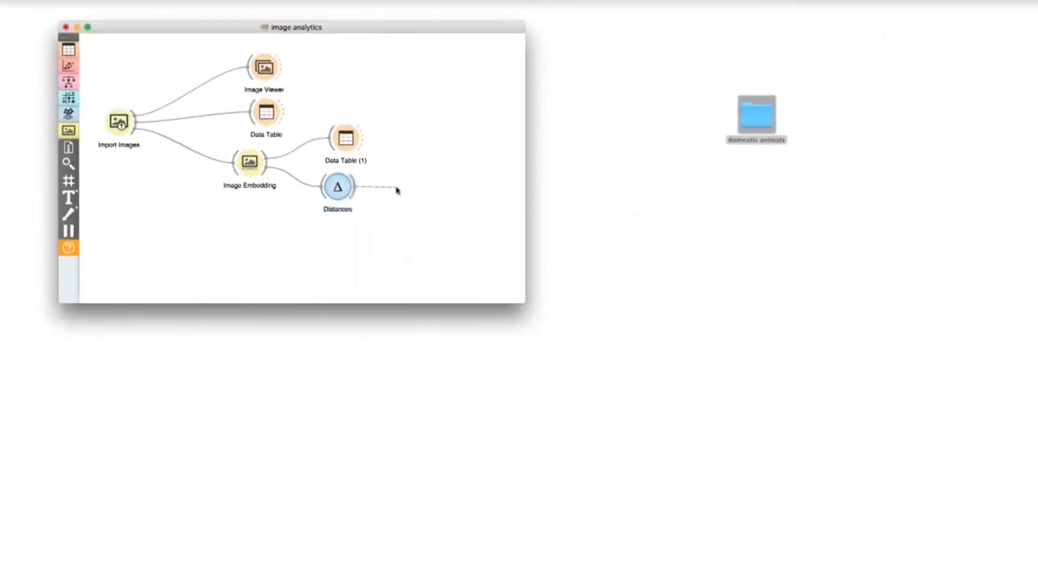
pyautogui.moveTo(396, 189); pyautogui.dragTo(401, 191)
pyautogui.write('hier')
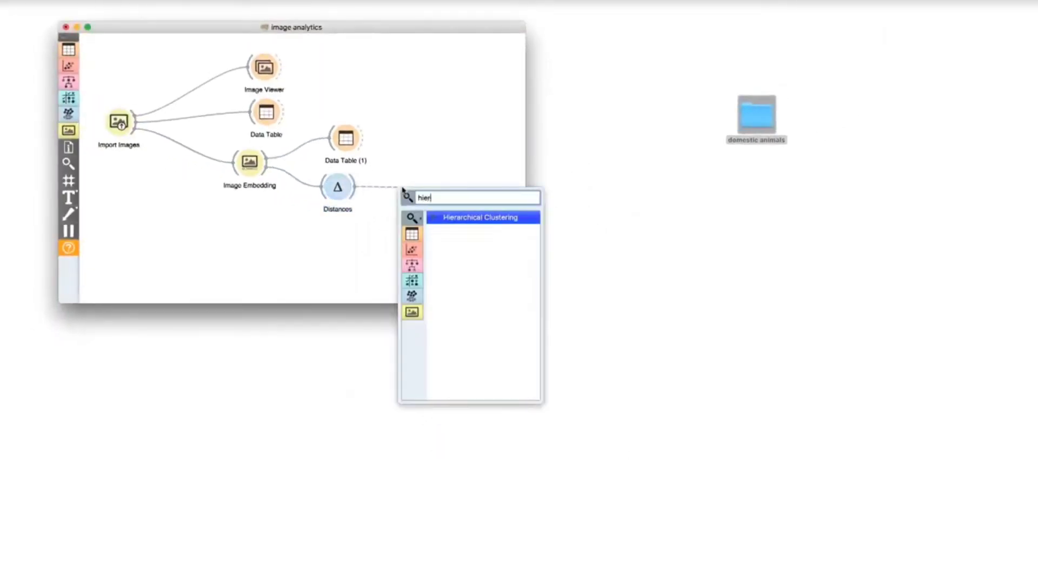
pyautogui.press('Return')
# Open the Hierarchical Clustering dendrogram and select the turkey, chick and duckling cluster, then the ox, calf and cow cluster
pyautogui.doubleClick(405, 189)
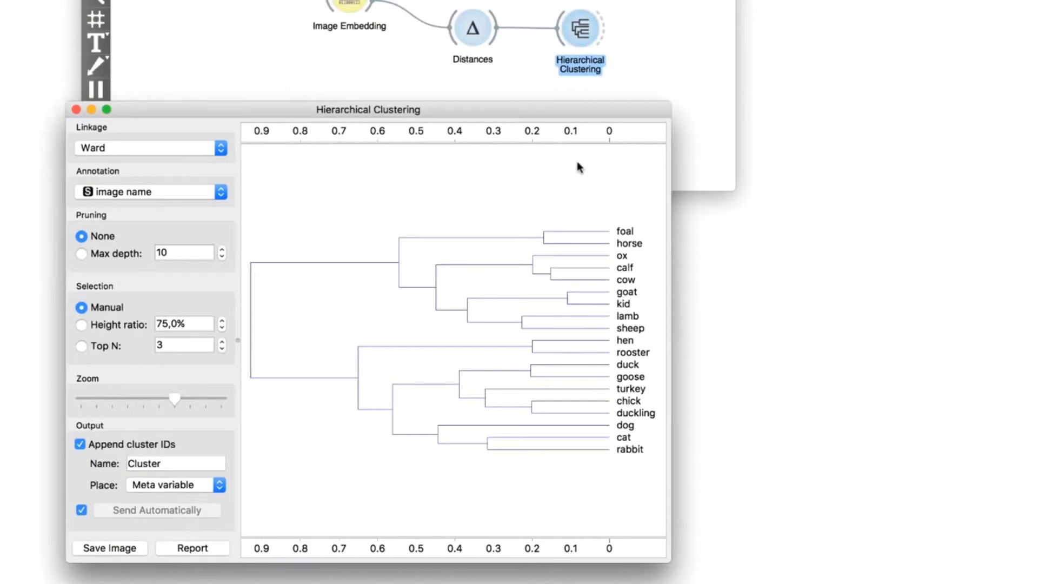
pyautogui.click(501, 403)
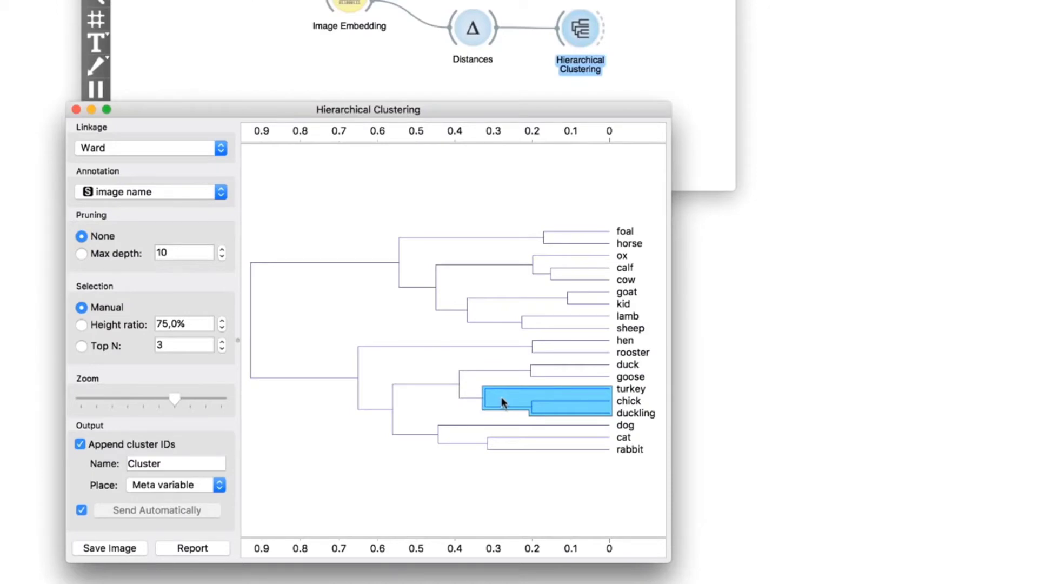
pyautogui.click(547, 263)
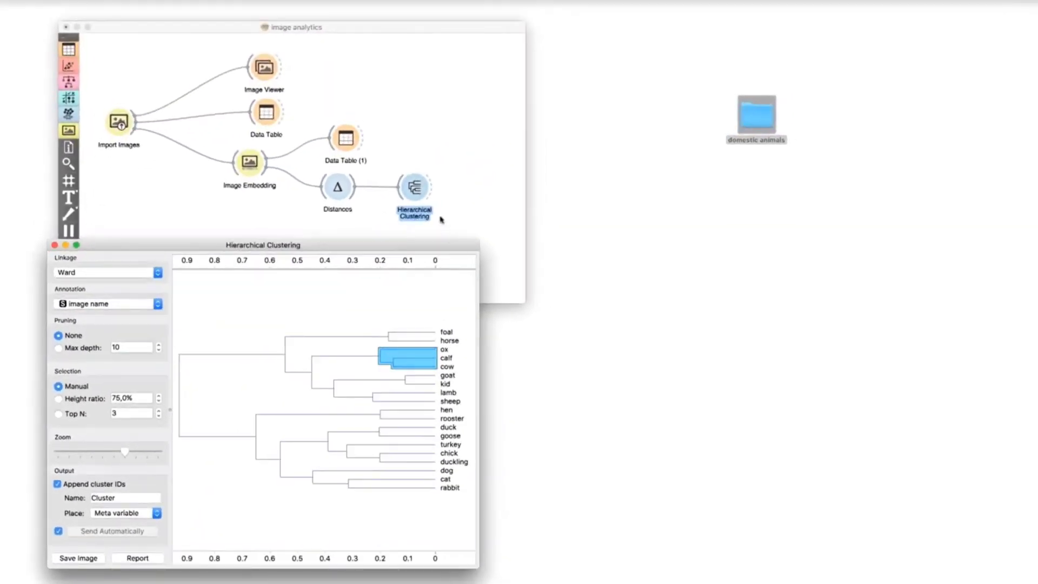
# Add a second Image Viewer widget connected to the output of Hierarchical Clustering and open it
pyautogui.moveTo(430, 187); pyautogui.dragTo(457, 189)
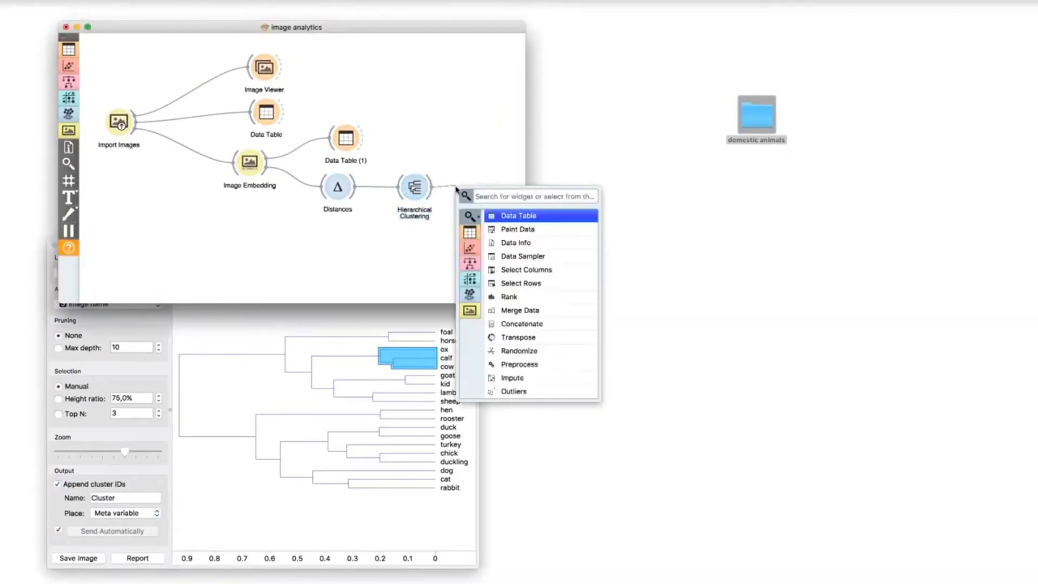
pyautogui.write('image')
pyautogui.press('Return')
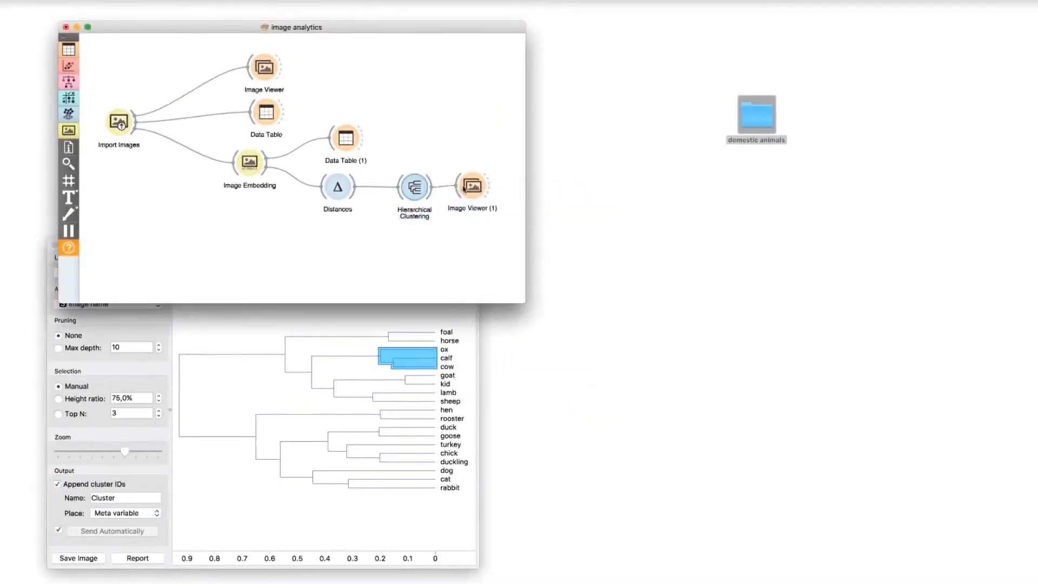
pyautogui.doubleClick(469, 187)
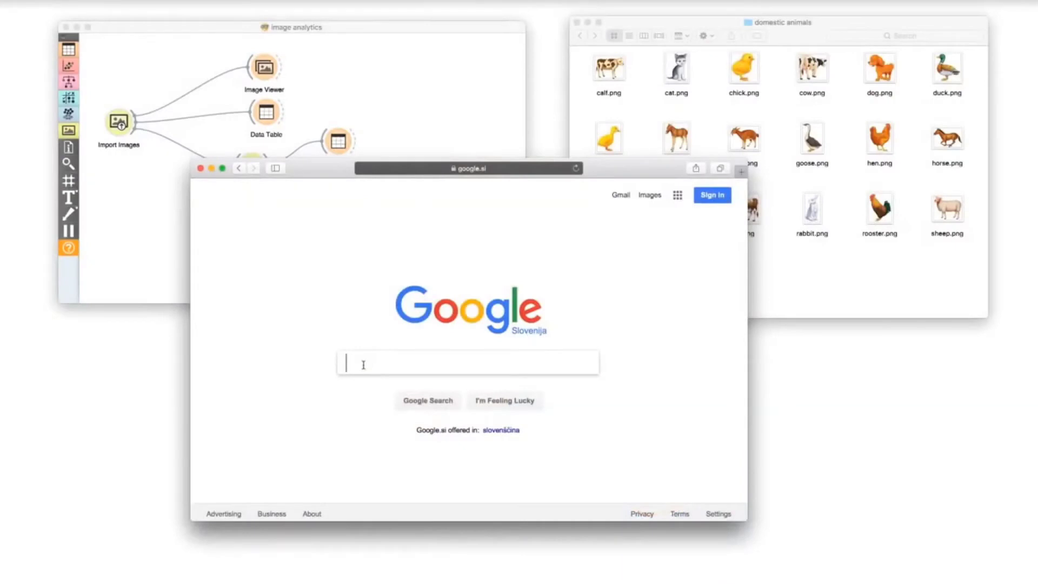
# Search Google Images for "milka cow" in the web browser and open the DeviantArt picture of the cow facing the camera
pyautogui.write('milka cow')
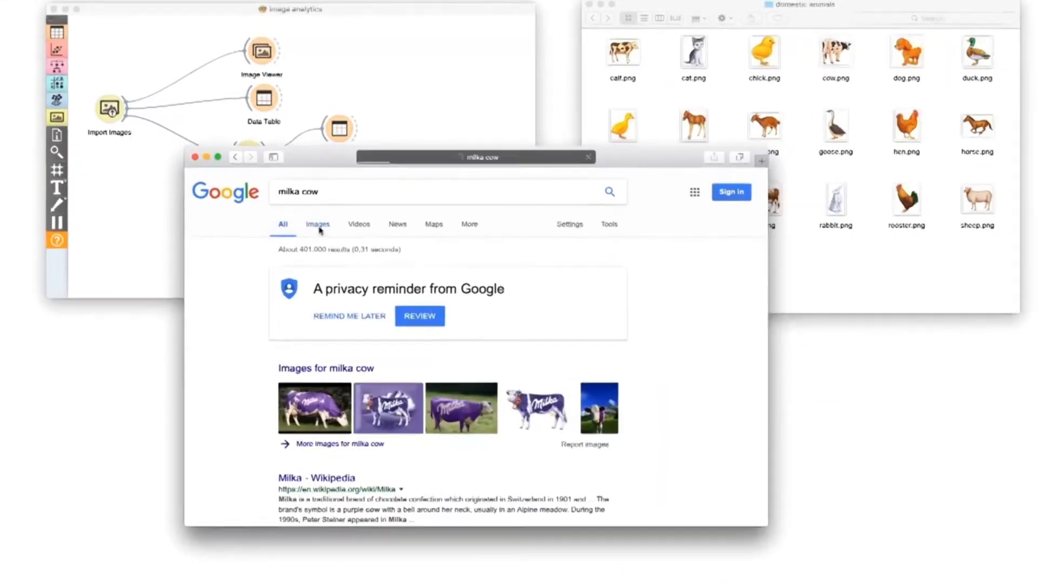
pyautogui.click(318, 228)
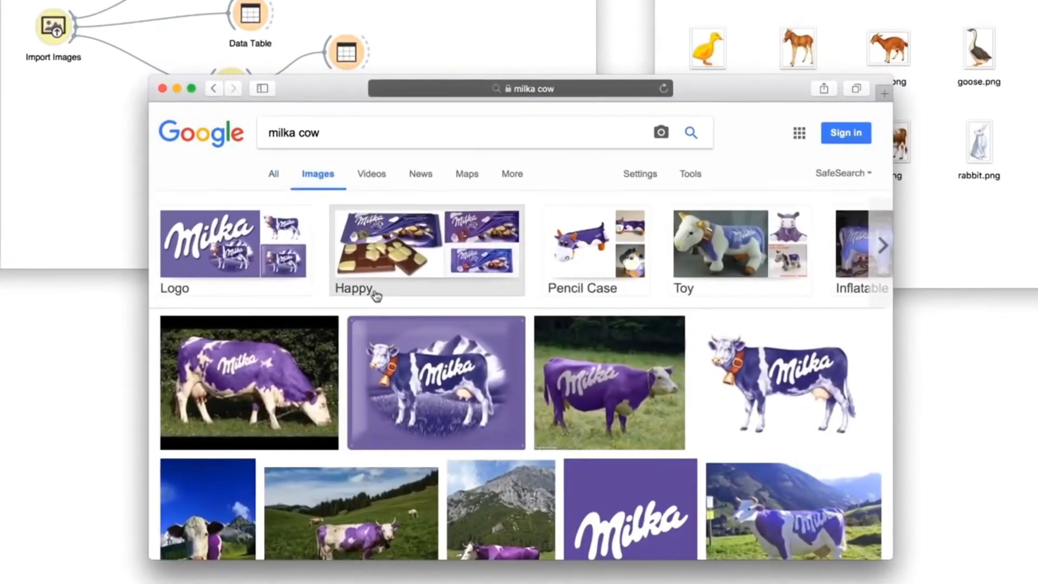
pyautogui.scroll(-5, 375, 296)
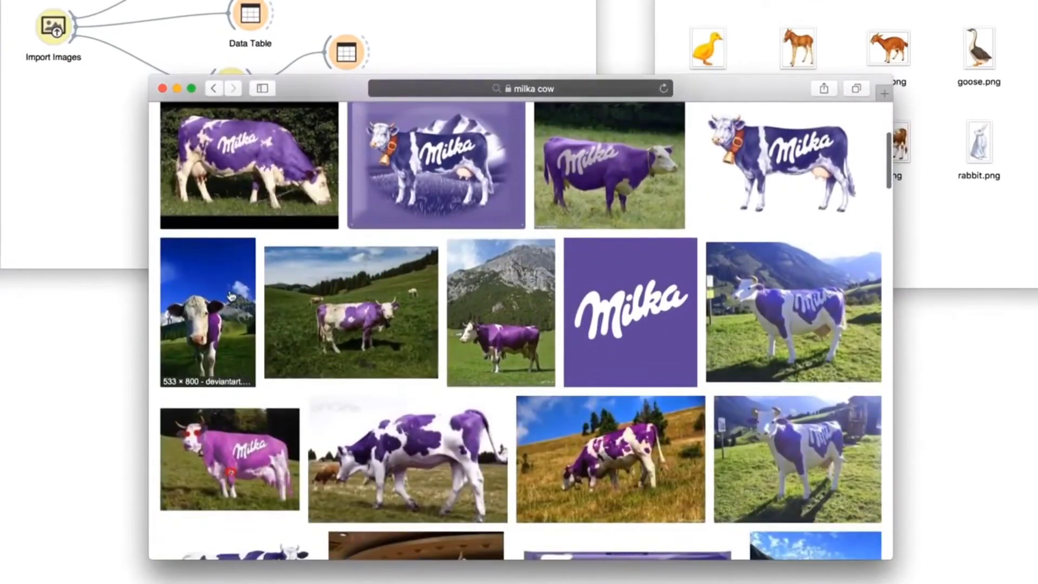
pyautogui.click(230, 294)
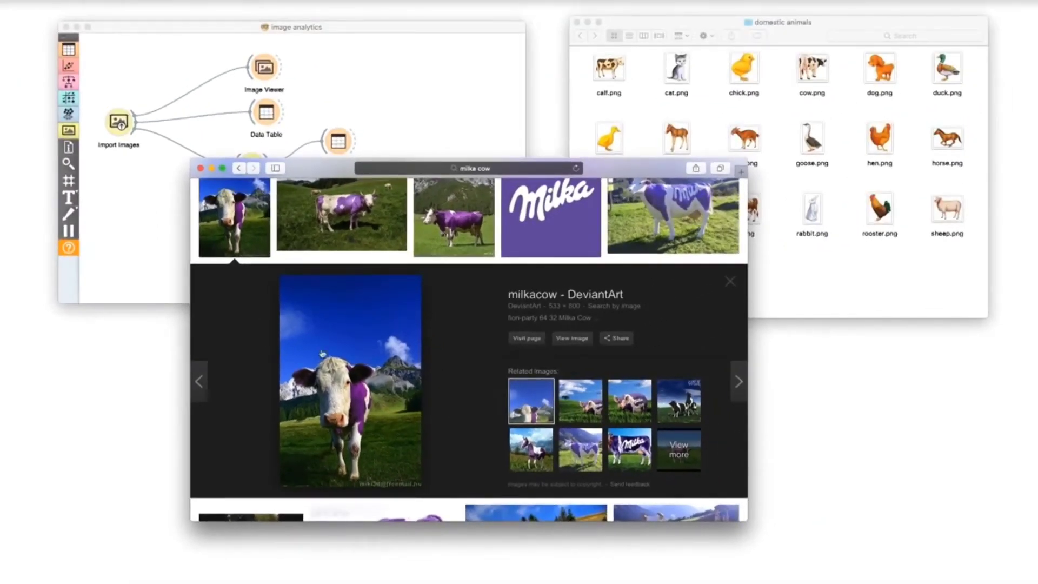
# Copy the previewed cow picture into the domestic animals folder, minimize the browser and rename the file as milka
pyautogui.moveTo(321, 354); pyautogui.dragTo(788, 278)
pyautogui.click(212, 168)
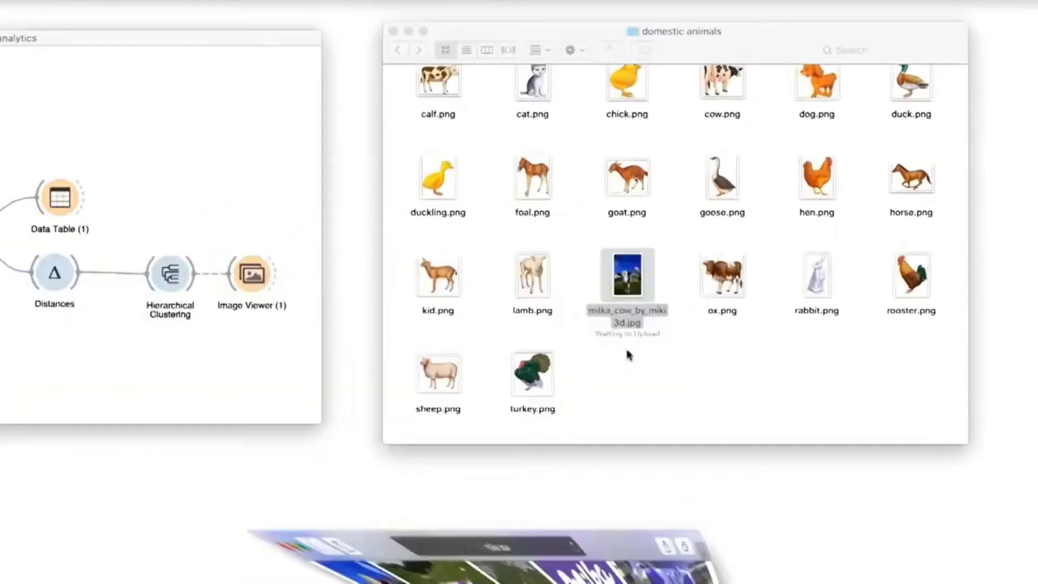
pyautogui.click(742, 223)
pyautogui.press('Return')
pyautogui.write('milka')
pyautogui.press('Return')
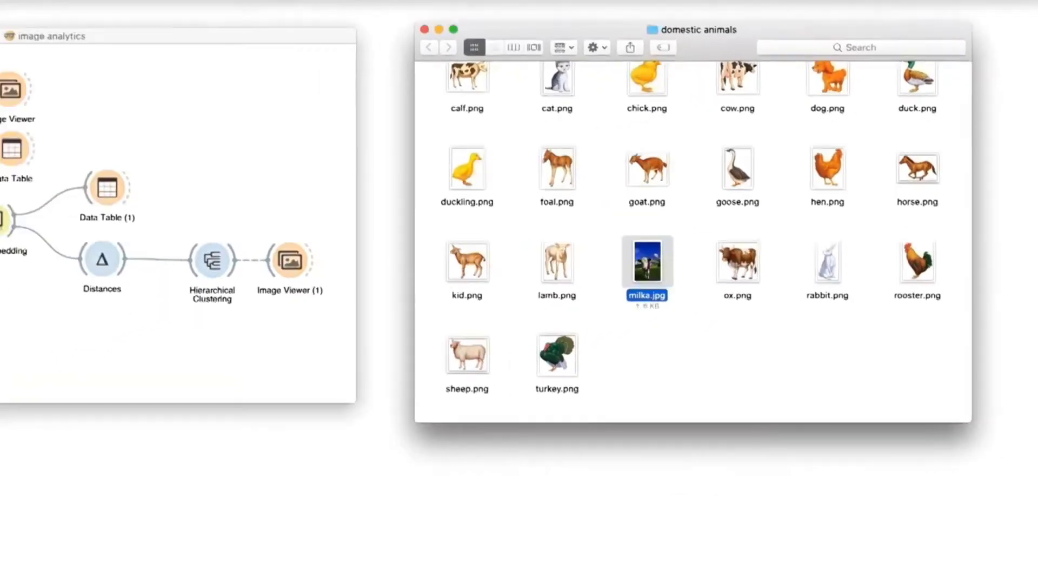
# Reload the domestic animals folder in the Import Images widget and close its window
pyautogui.doubleClick(118, 121)
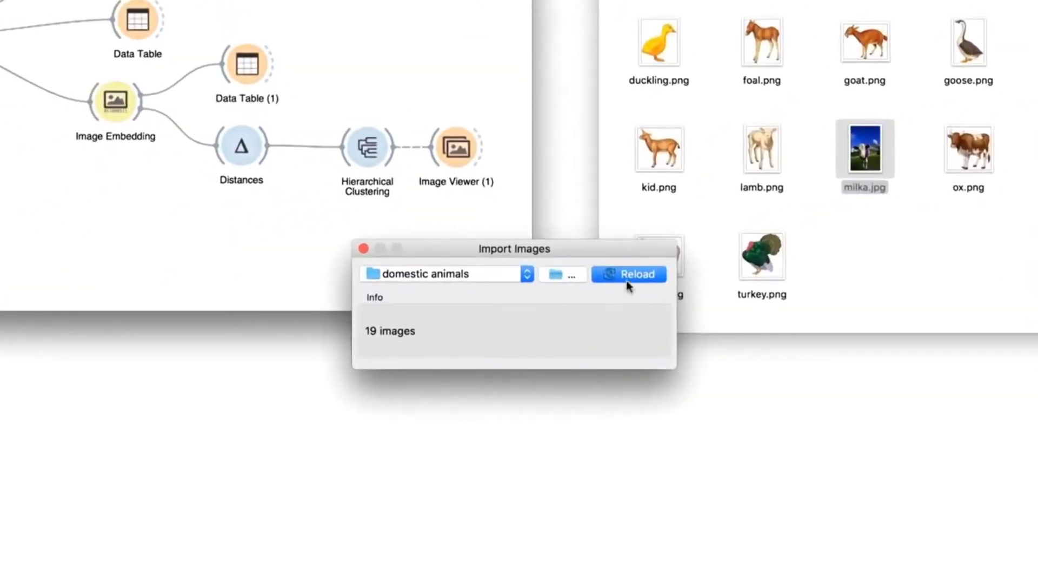
pyautogui.click(629, 285)
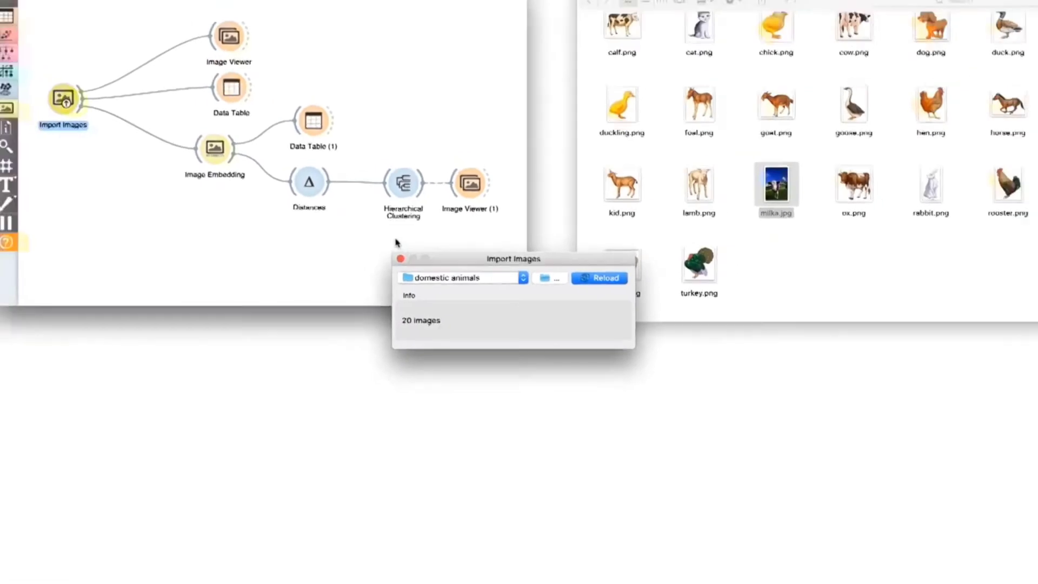
pyautogui.click(400, 258)
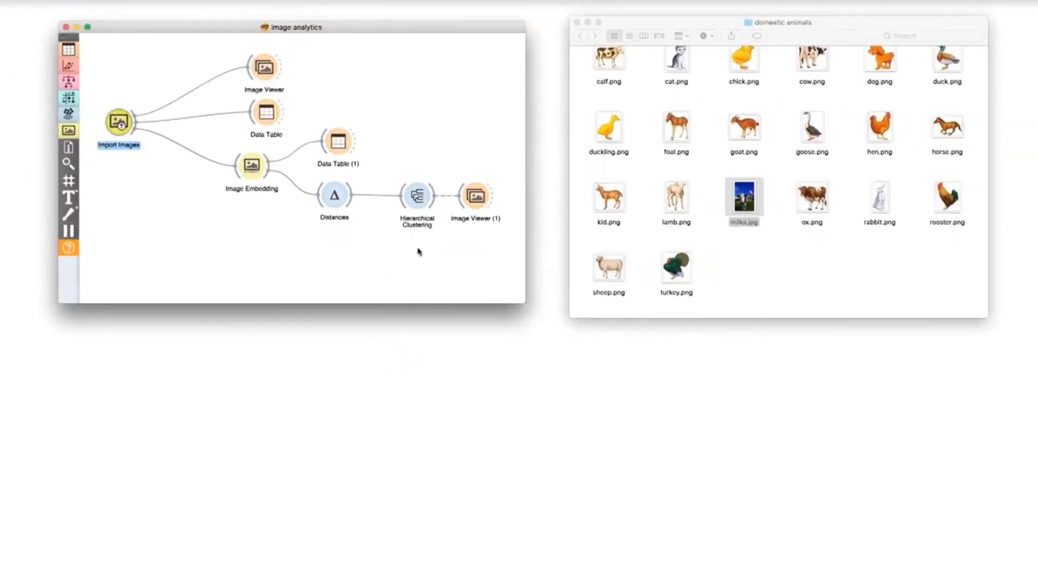
# Open Hierarchical Clustering and its connected Image Viewer, and select the cluster joining milka with ox, calf and cow
pyautogui.doubleClick(417, 197)
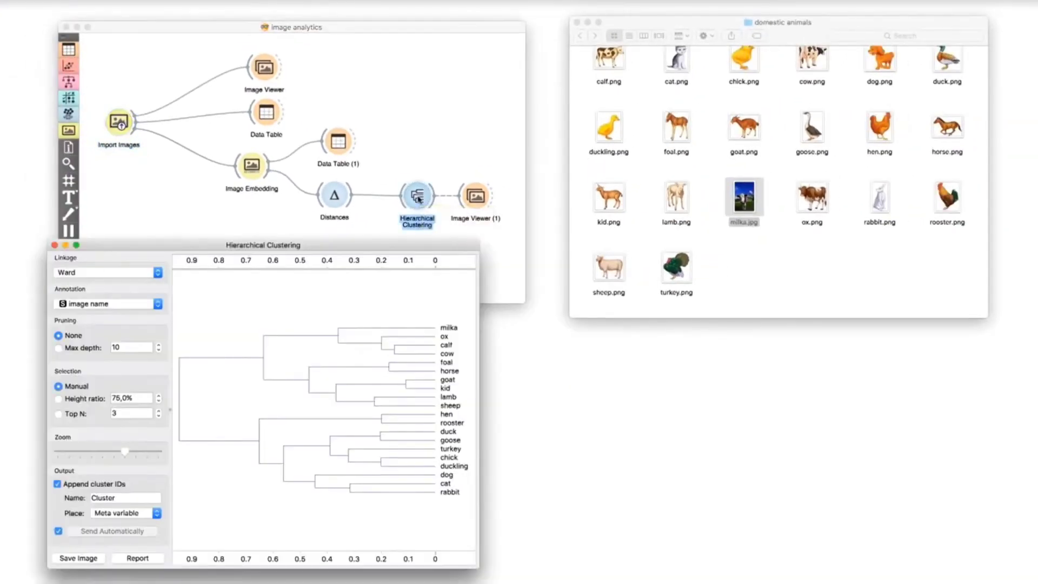
pyautogui.doubleClick(476, 197)
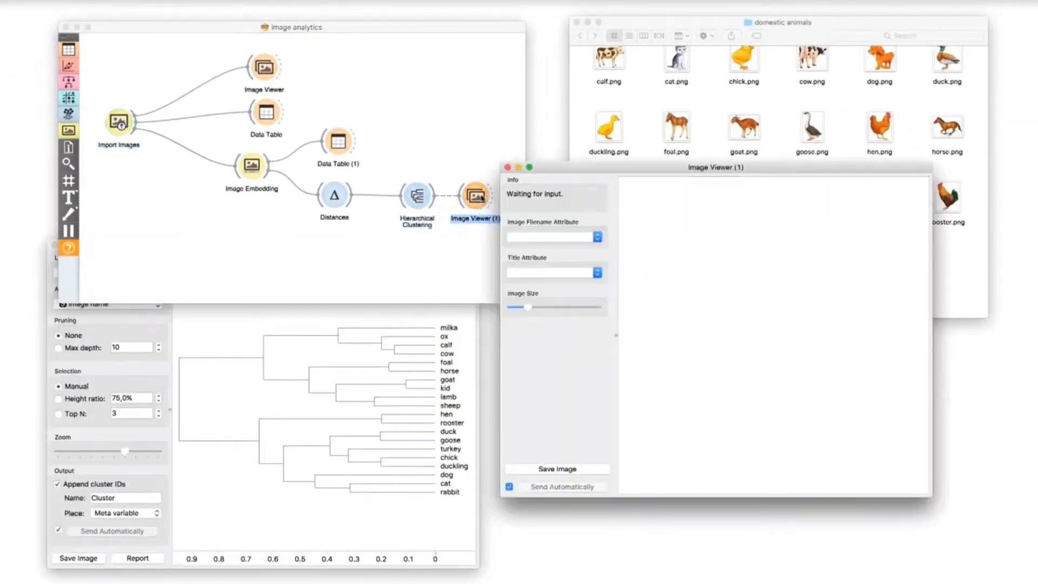
pyautogui.click(169, 321)
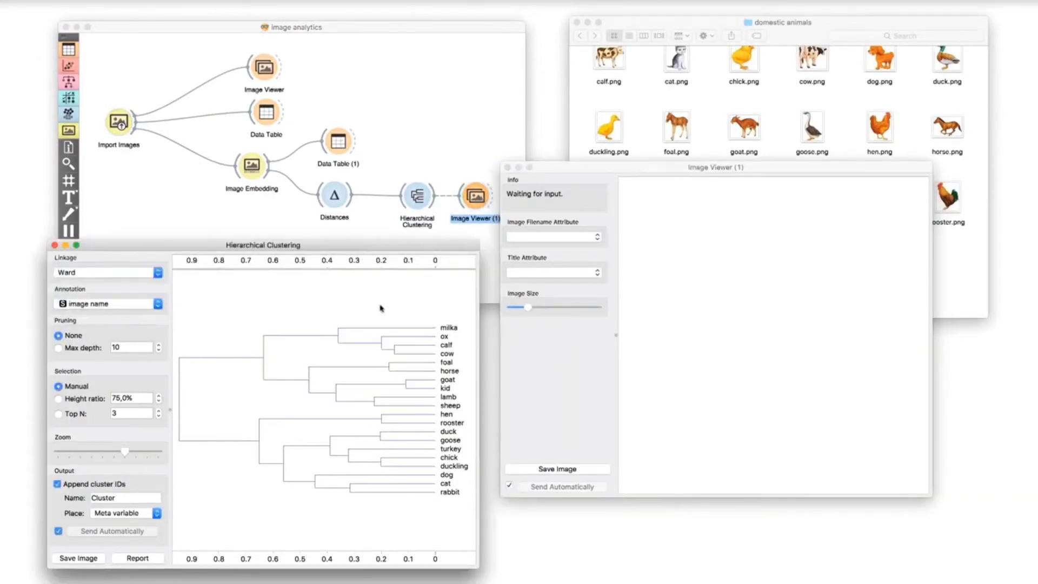
pyautogui.click(372, 338)
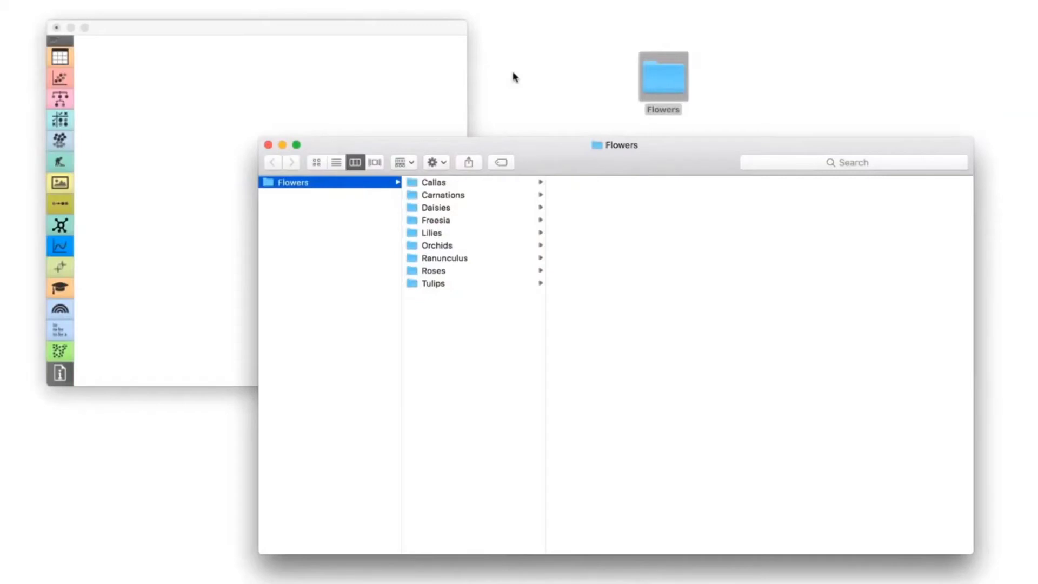
# Browse the Flowers folder and step through the first images in its Callas subfolder
pyautogui.press('Right')
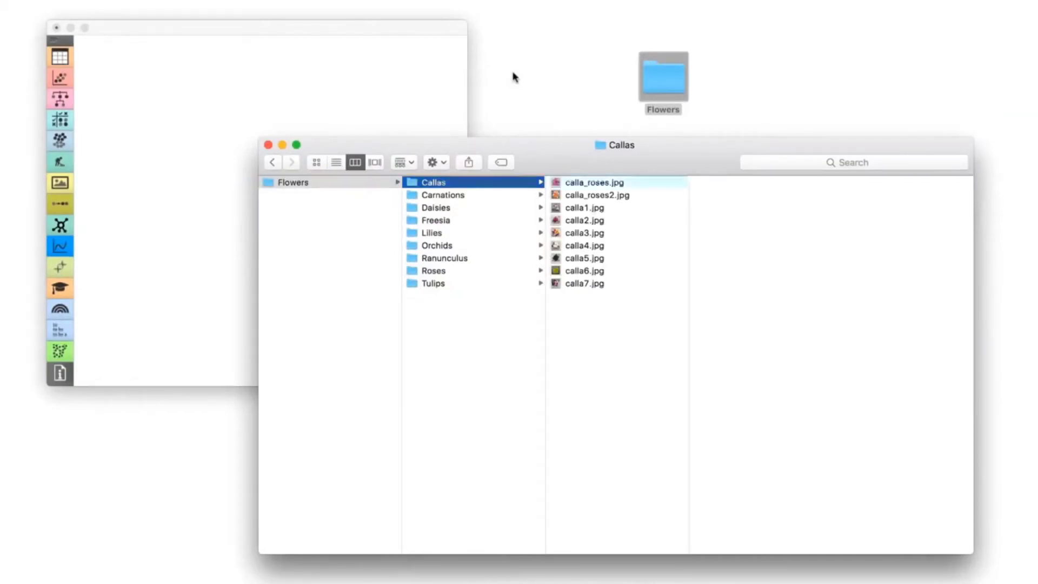
pyautogui.press('Right')
pyautogui.press('Down')
pyautogui.press('Down')
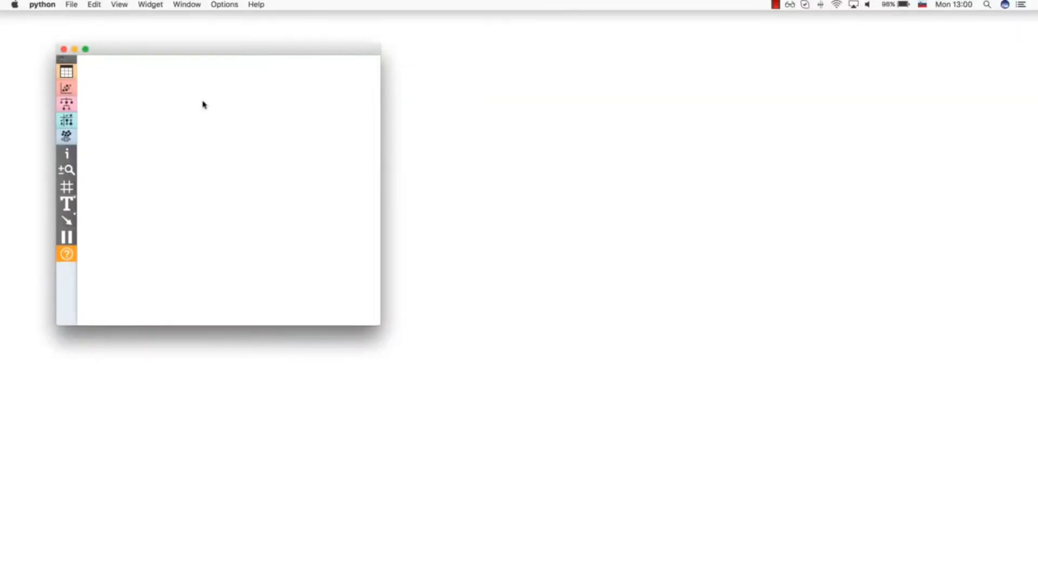
# Find the Text add-on in the Orange add-ons list, install it and acknowledge the restart notice
pyautogui.click(223, 5)
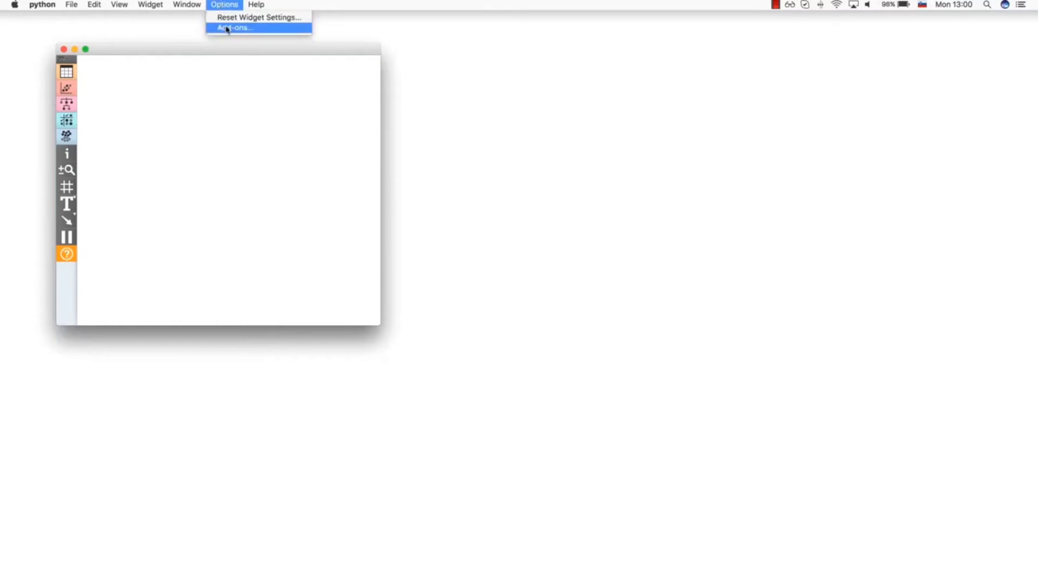
pyautogui.click(227, 28)
pyautogui.write('text')
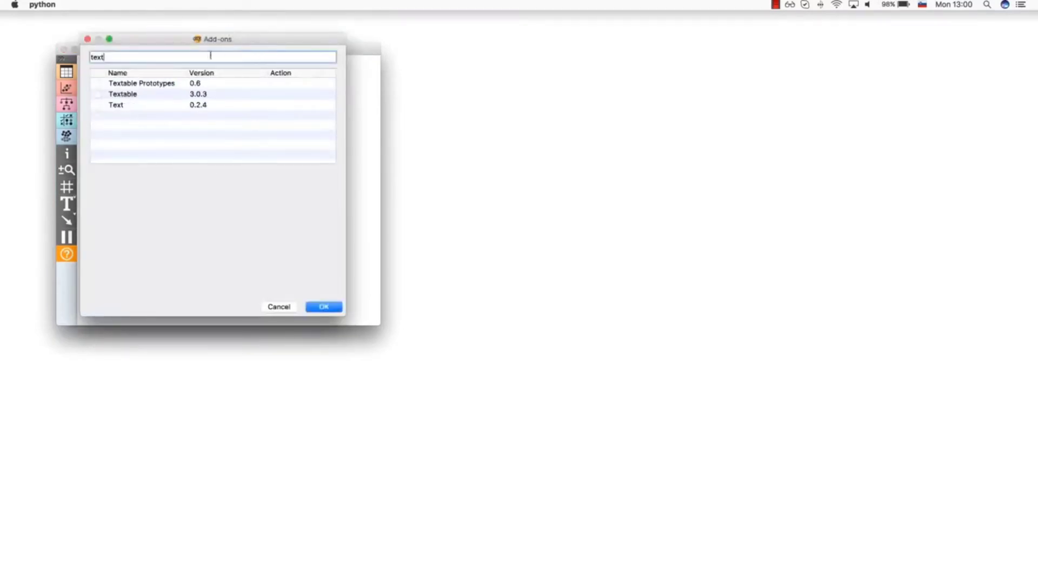
pyautogui.click(98, 105)
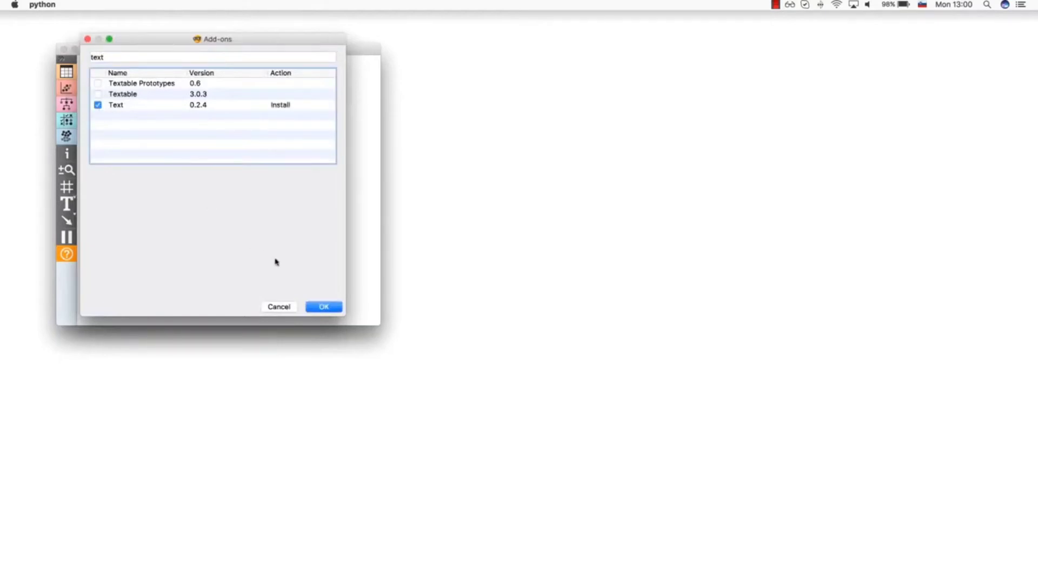
pyautogui.click(319, 305)
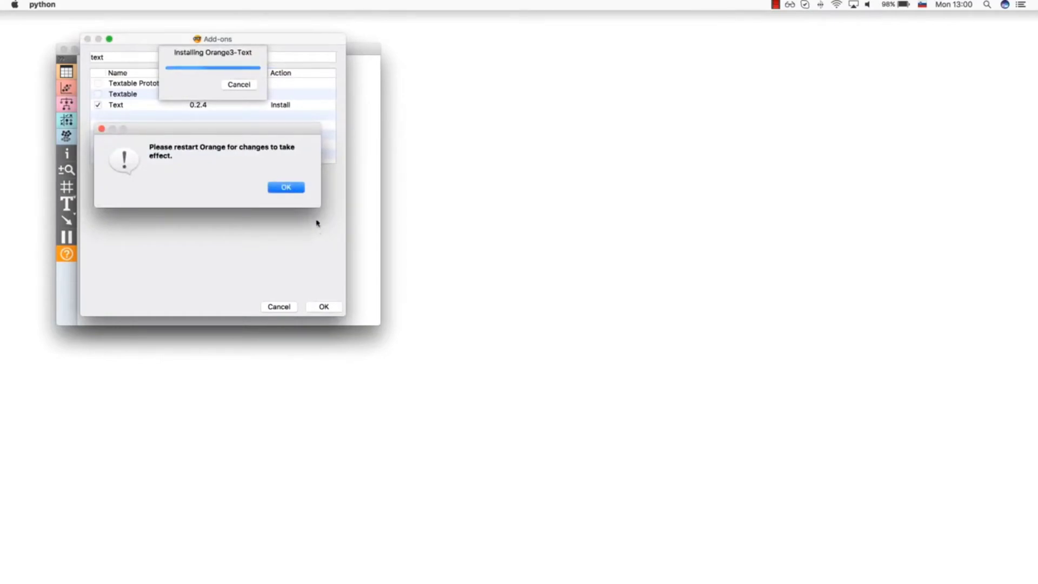
pyautogui.click(286, 187)
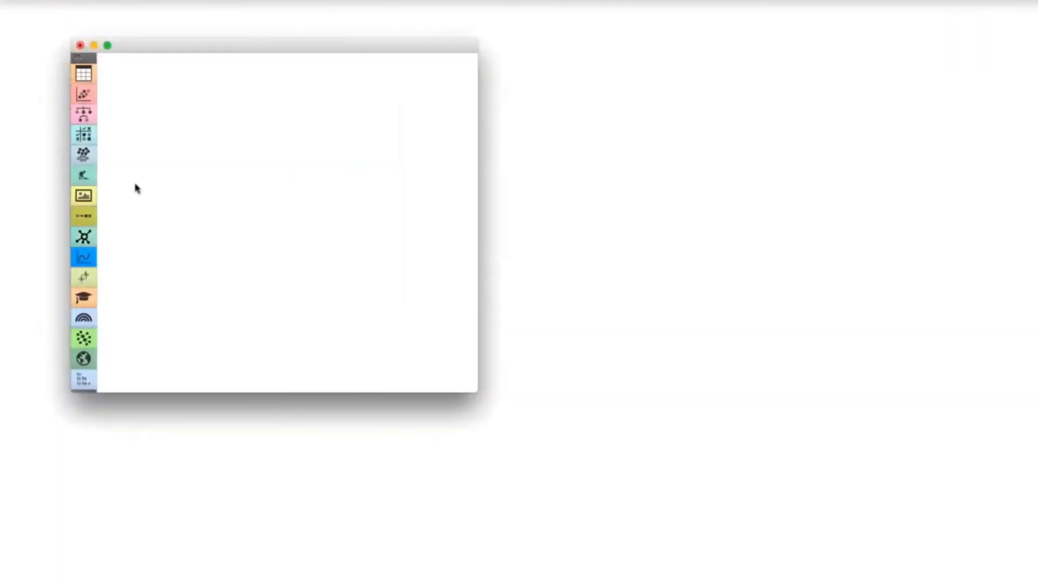
# Add a Corpus widget to the empty canvas
pyautogui.rightClick(136, 188)
pyautogui.write('cor')
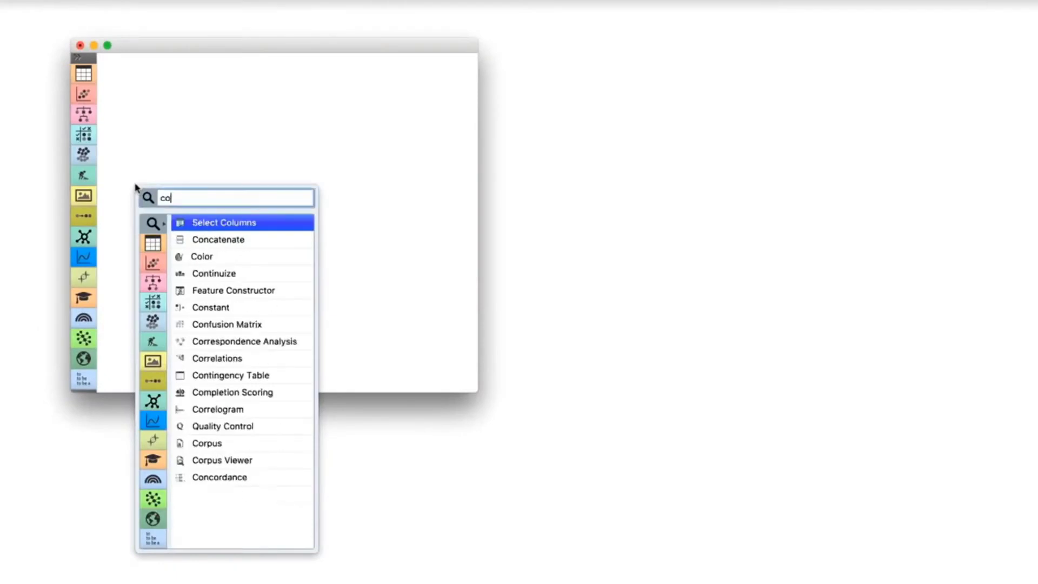
pyautogui.press('Down')
pyautogui.press('Down')
pyautogui.press('Down')
pyautogui.press('Return')
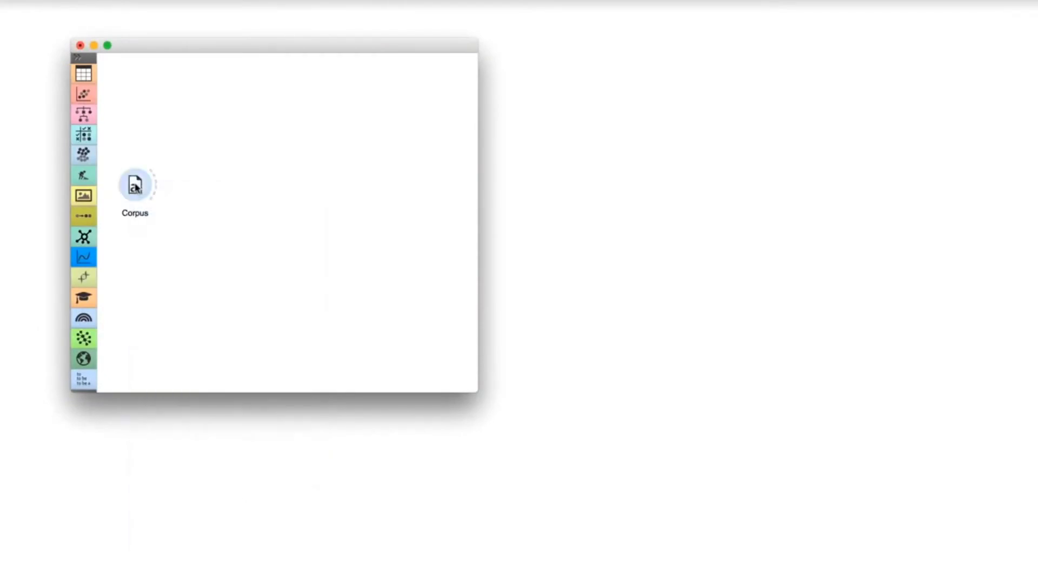
# Load Grimm-tales-selected.tab from the documentation corpora into the Corpus widget
pyautogui.doubleClick(136, 186)
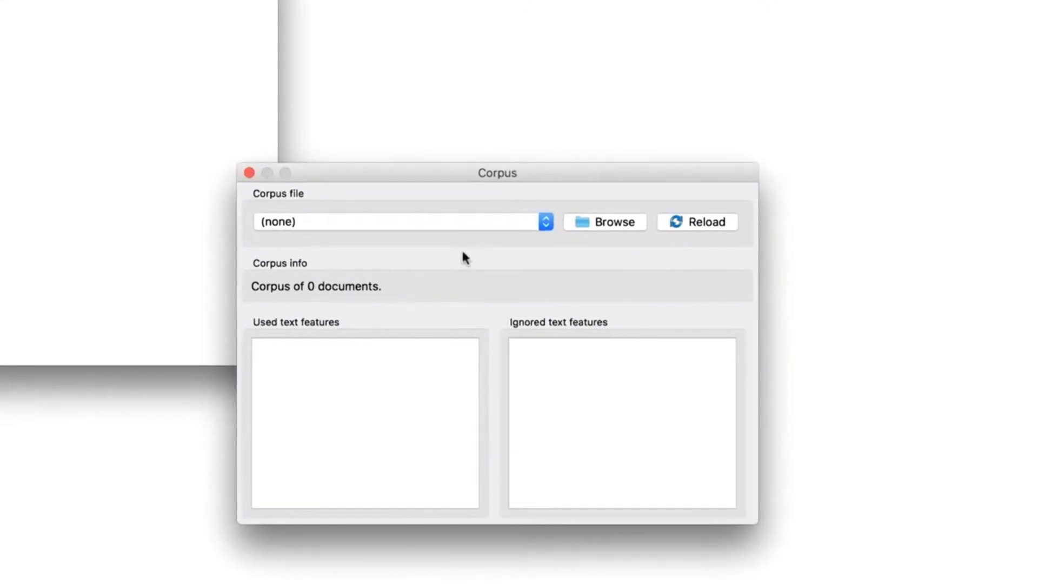
pyautogui.click(464, 228)
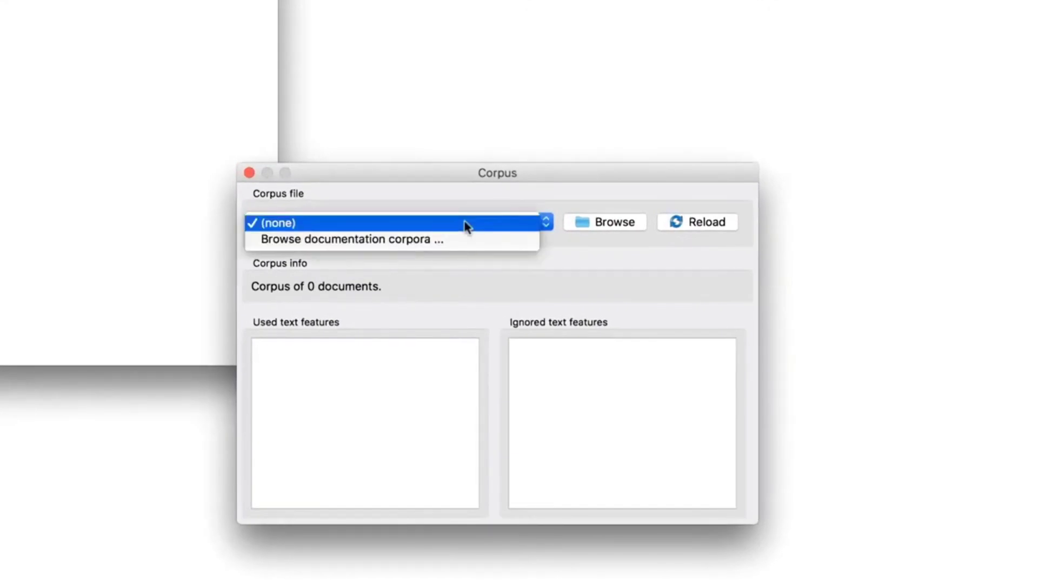
pyautogui.click(433, 242)
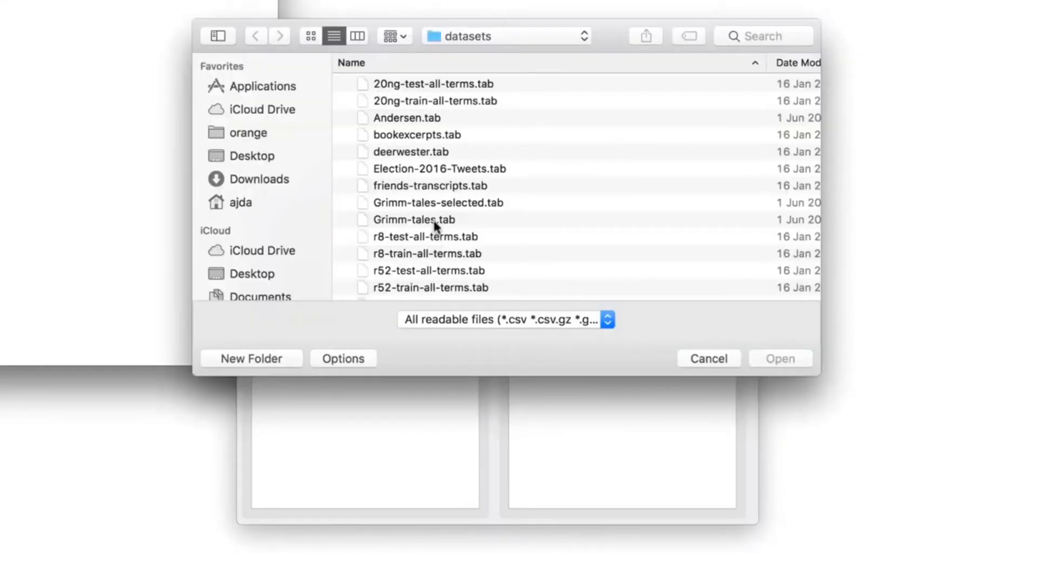
pyautogui.click(435, 203)
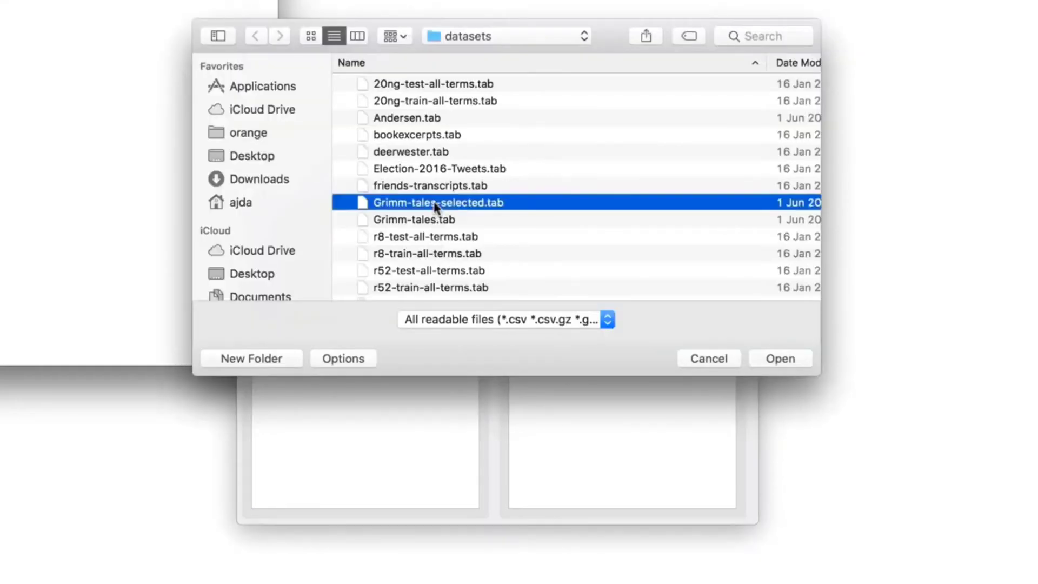
pyautogui.click(782, 358)
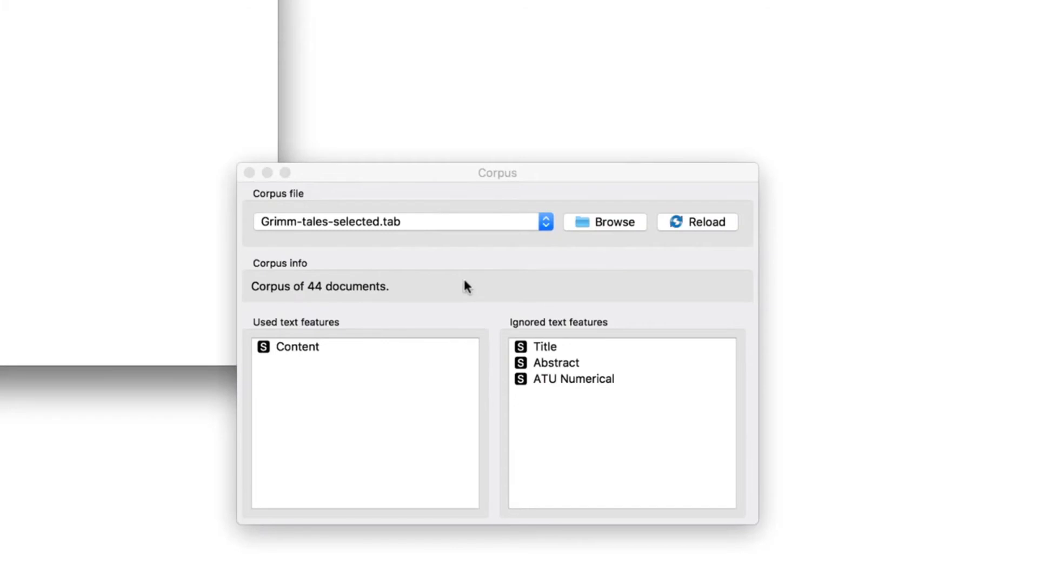
# Close the Corpus settings and connect a Corpus Viewer widget to Corpus
pyautogui.click(250, 172)
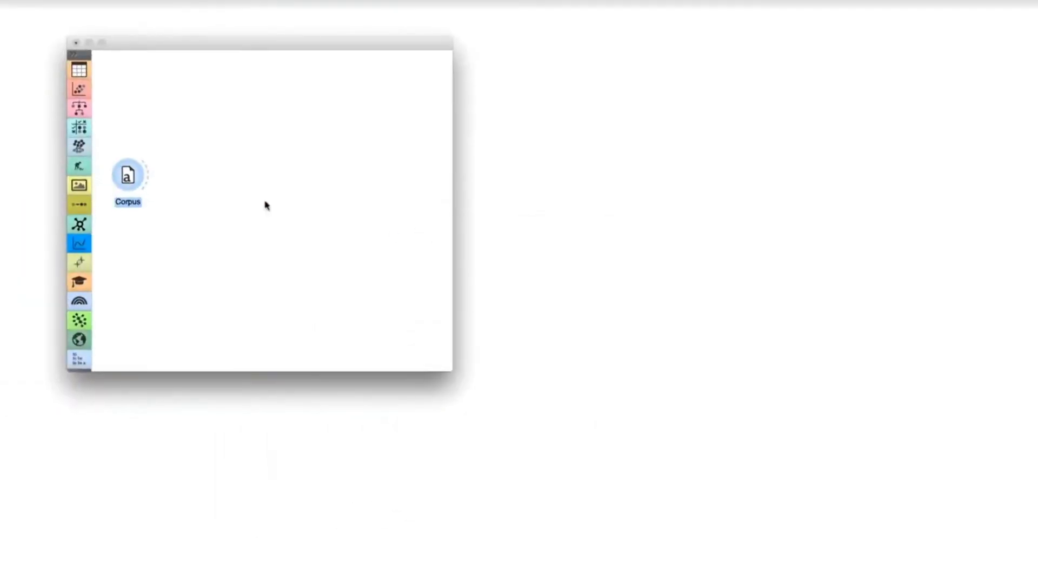
pyautogui.click(248, 199)
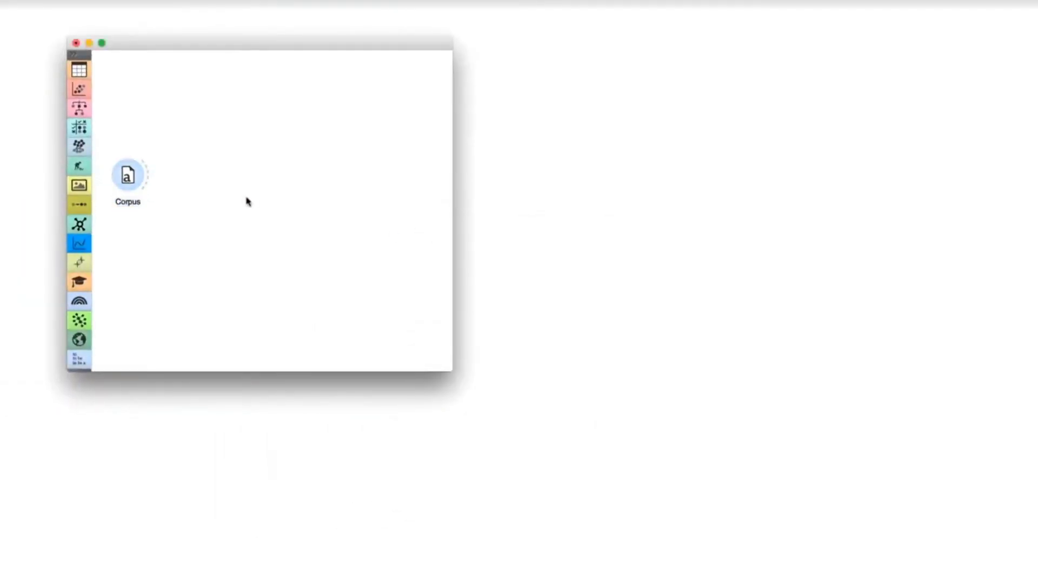
pyautogui.moveTo(148, 172); pyautogui.dragTo(204, 117)
pyautogui.write('corpus')
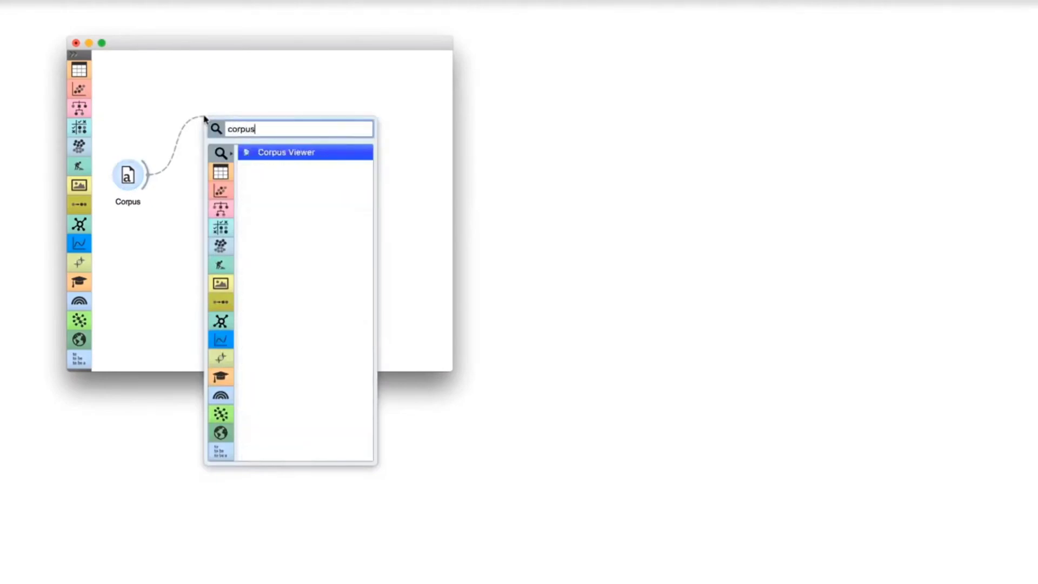
pyautogui.press('Return')
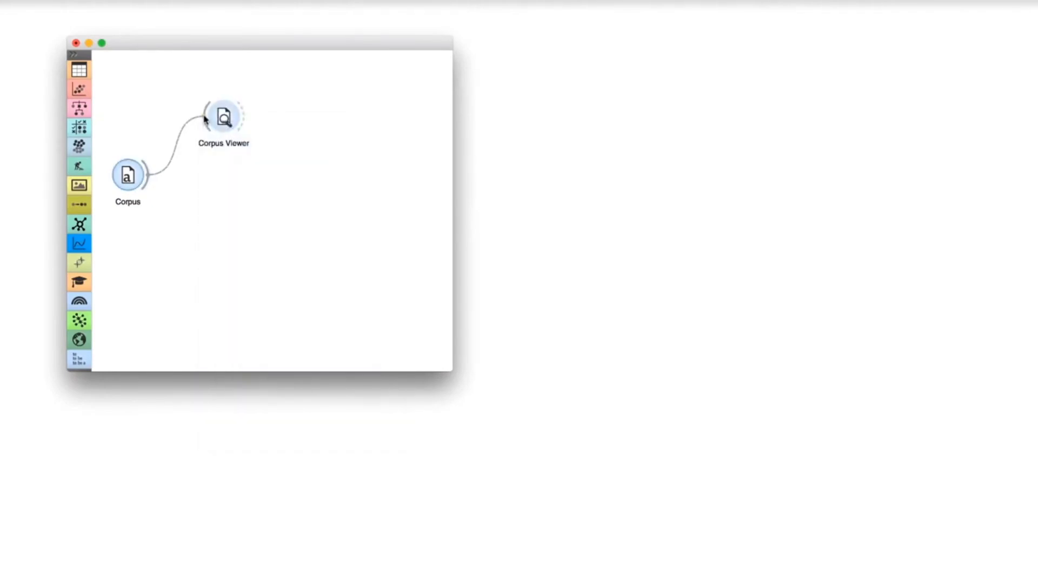
# Filter the documents in the Corpus Viewer by "king" and read the matches in Brier Rose
pyautogui.doubleClick(221, 118)
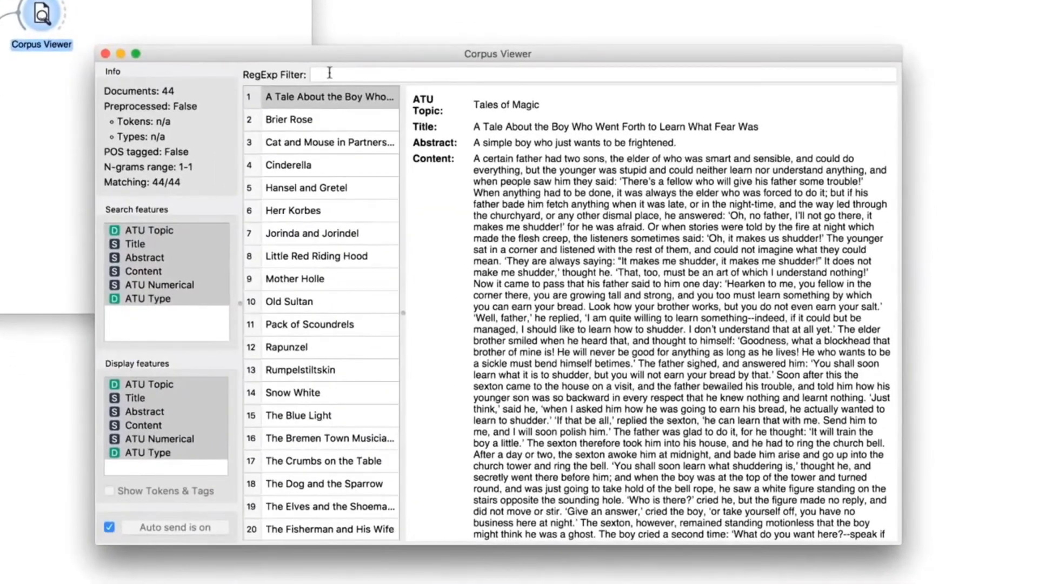
pyautogui.click(329, 72)
pyautogui.write('king')
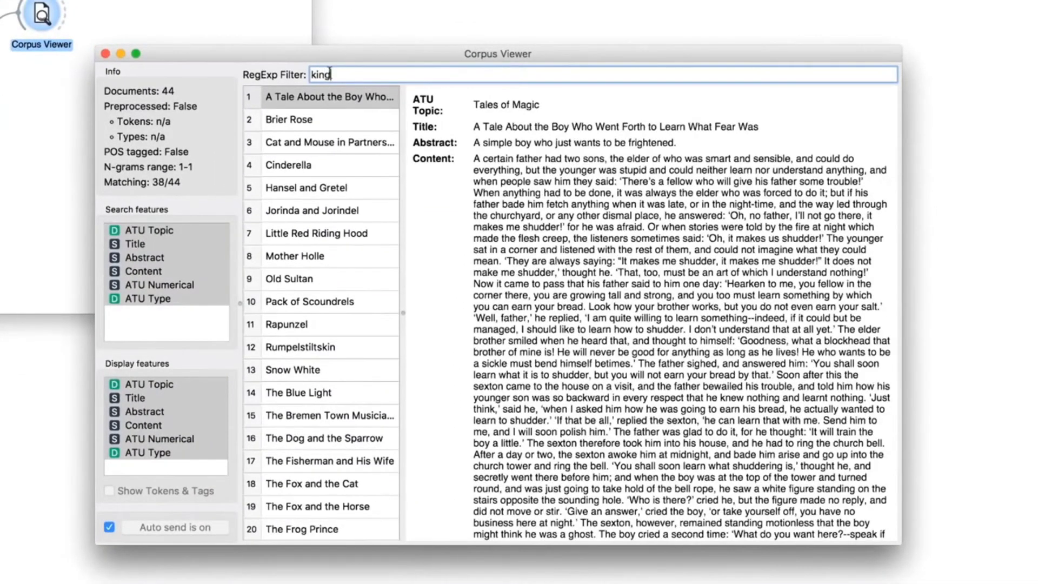
pyautogui.click(332, 120)
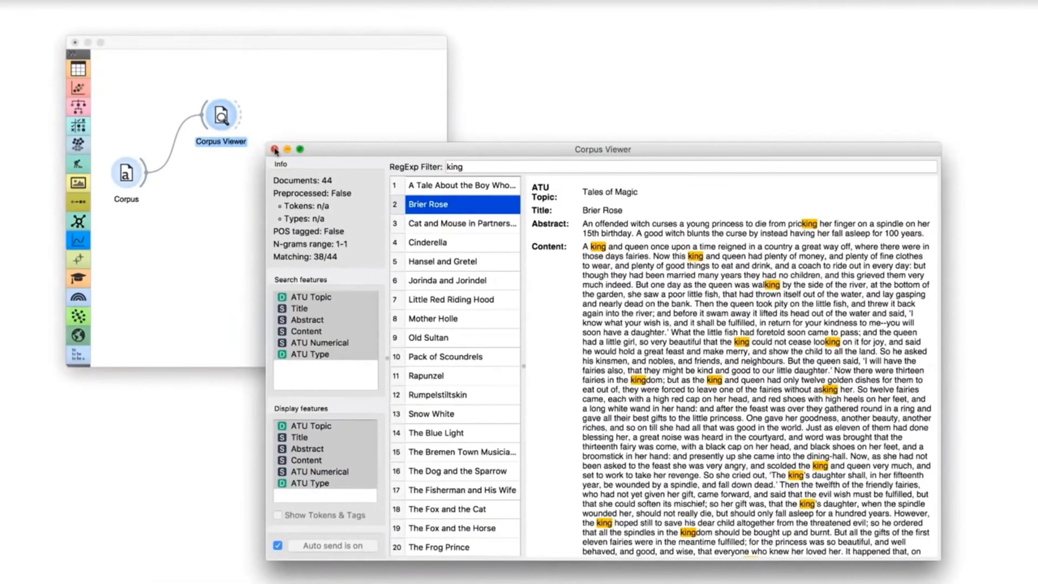
pyautogui.click(275, 150)
# Connect a Word Cloud widget to Corpus and inspect the cloud of the raw text
pyautogui.moveTo(147, 180); pyautogui.dragTo(195, 234)
pyautogui.write('words')
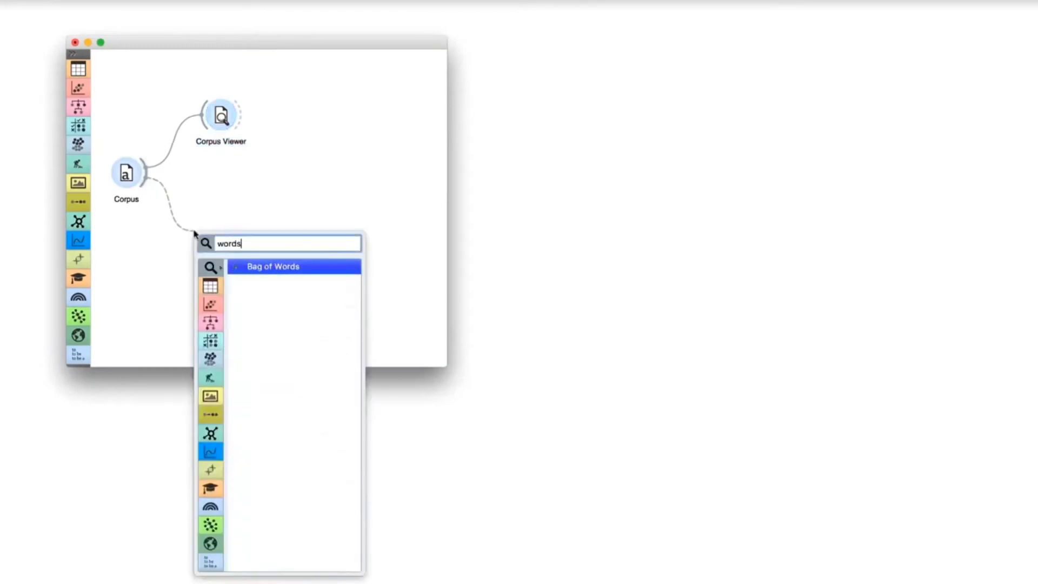
pyautogui.press('BackSpace')
pyautogui.press('Down')
pyautogui.press('Down')
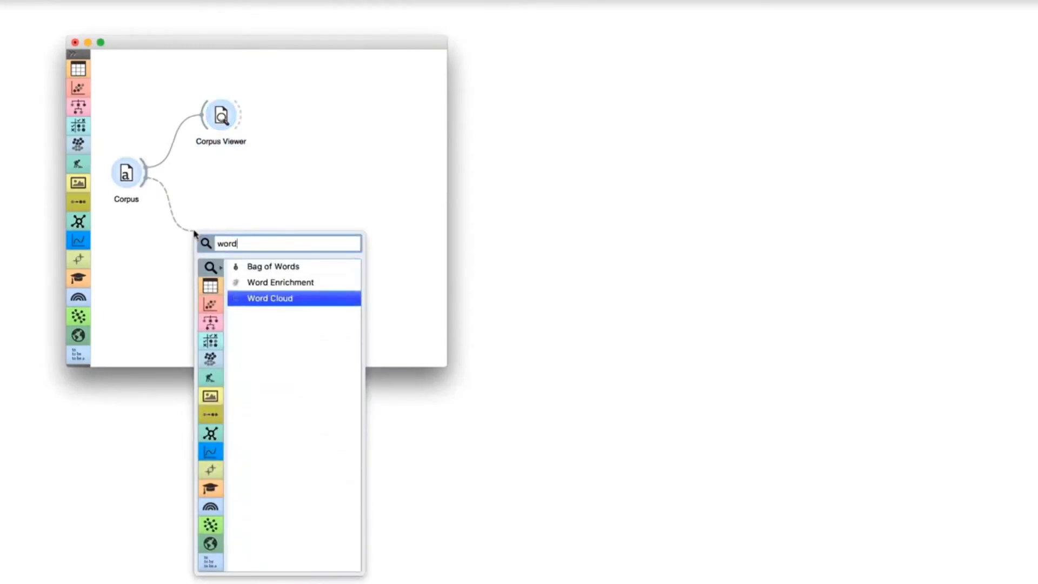
pyautogui.press('Return')
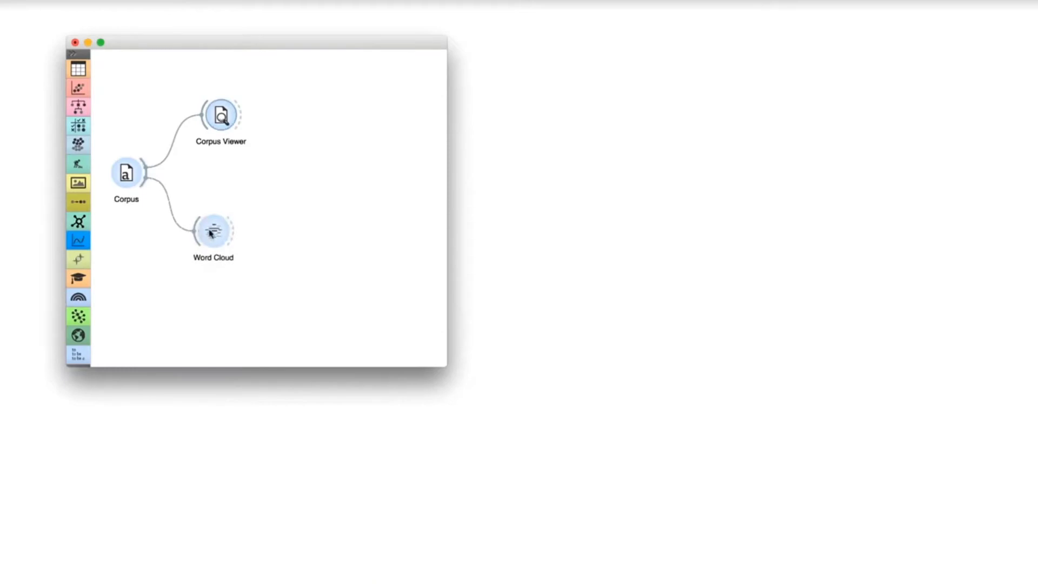
pyautogui.doubleClick(212, 233)
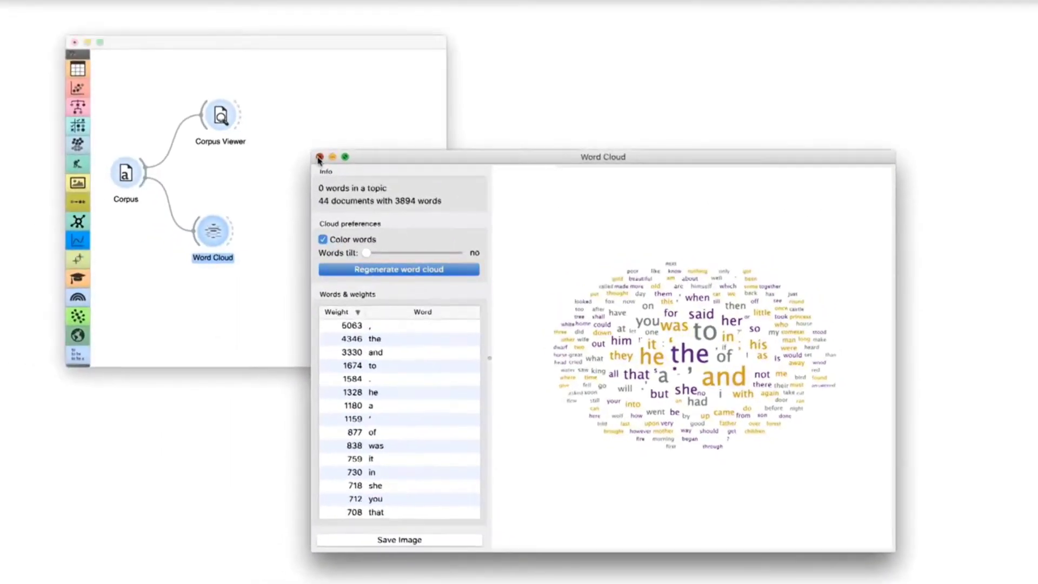
pyautogui.click(318, 158)
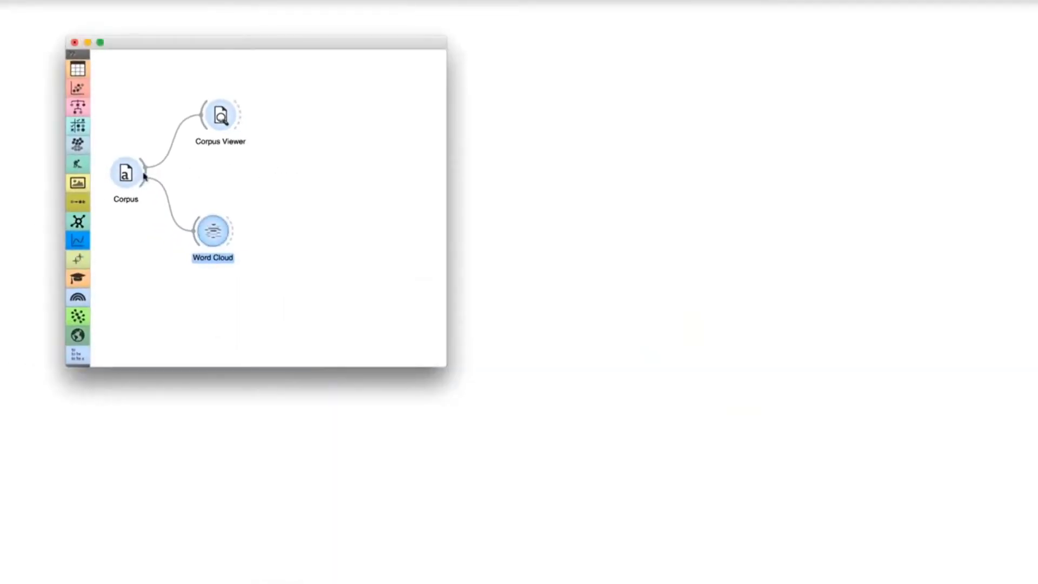
# Connect a Preprocess Text widget to Corpus and review its transformation, tokenization and filtering settings
pyautogui.moveTo(145, 173); pyautogui.dragTo(201, 176)
pyautogui.write('pre')
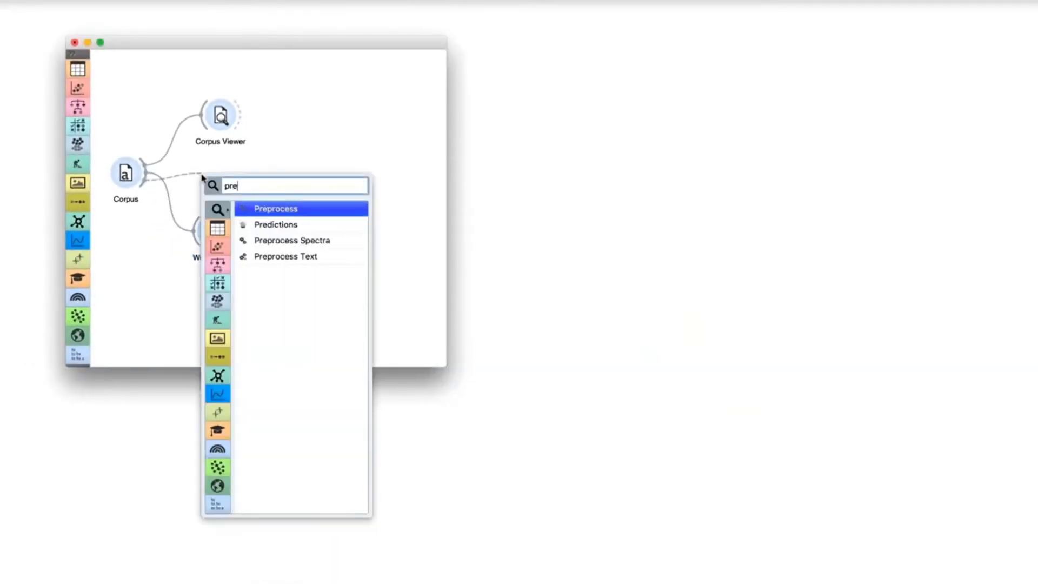
pyautogui.press('Down')
pyautogui.press('Down')
pyautogui.press('Down')
pyautogui.press('Return')
pyautogui.doubleClick(218, 174)
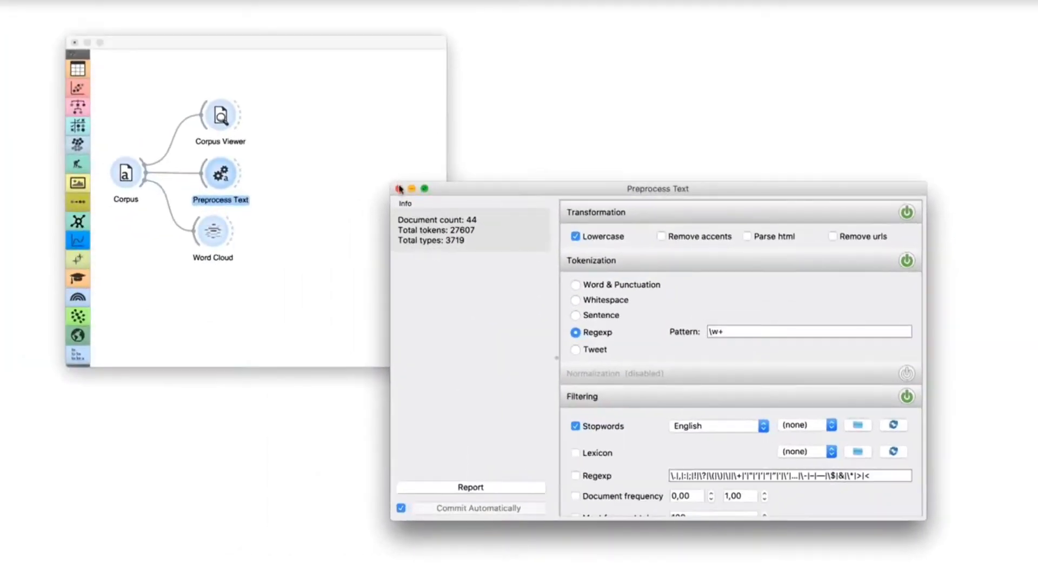
pyautogui.click(399, 188)
# Connect a second Word Cloud to Preprocess Text, open it and set its window beside the workflow
pyautogui.moveTo(241, 171); pyautogui.dragTo(288, 176)
pyautogui.write('word')
pyautogui.press('Down')
pyautogui.press('Down')
pyautogui.press('Return')
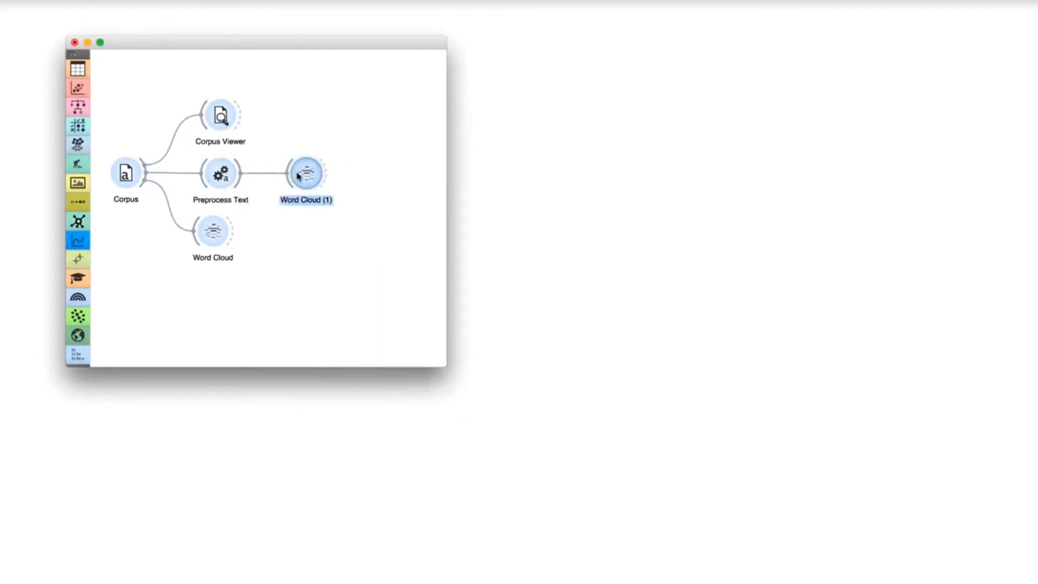
pyautogui.doubleClick(298, 176)
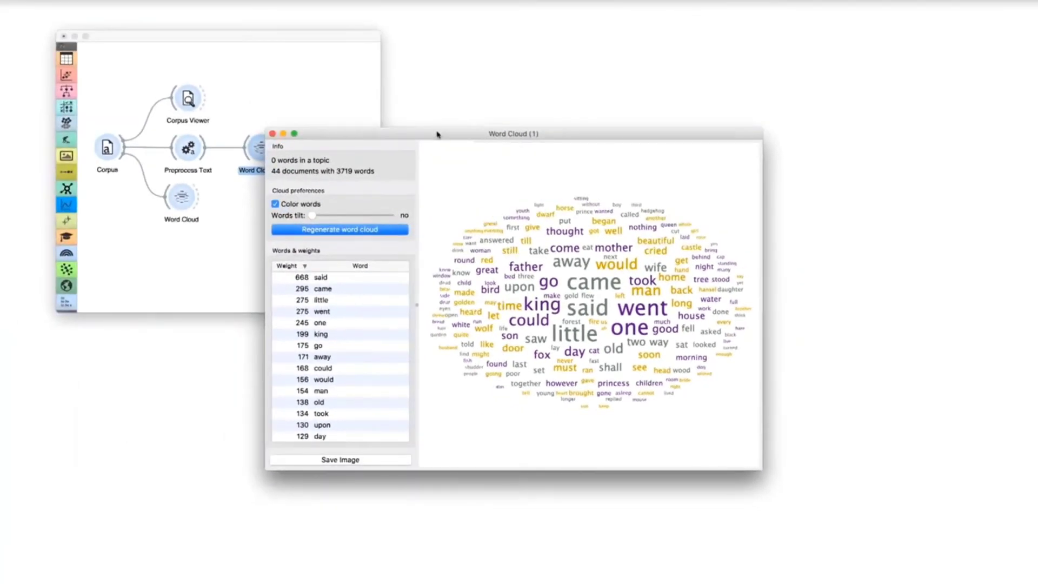
pyautogui.moveTo(437, 134); pyautogui.dragTo(675, 29)
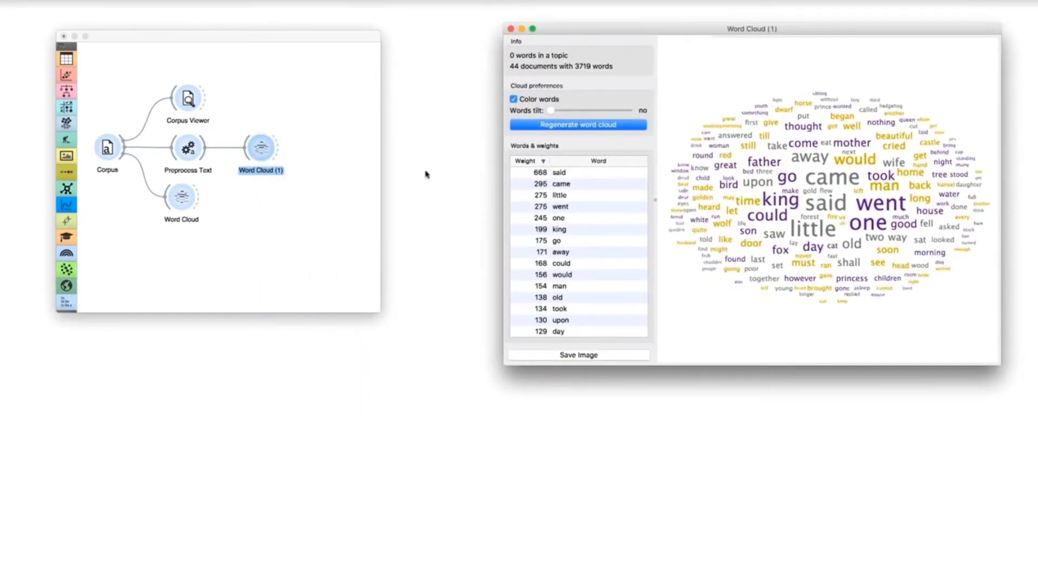
# Switch to Sublime Text and list the words could, would, said and should on separate lines
pyautogui.press('super+space')
pyautogui.write('sublime')
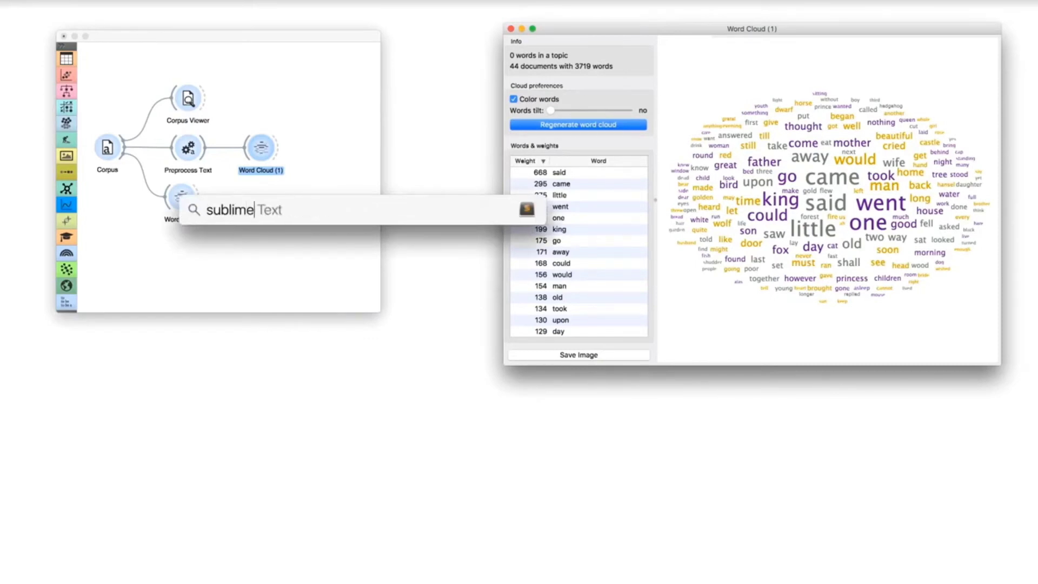
pyautogui.press('Return')
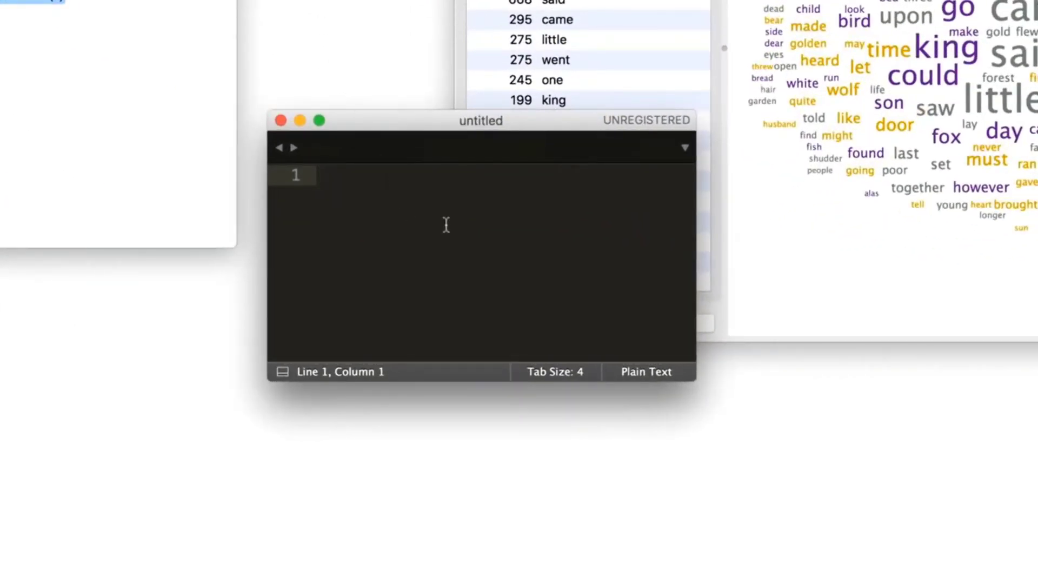
pyautogui.write('could')
pyautogui.press('Return')
pyautogui.write('would')
pyautogui.press('Return')
pyautogui.write('said')
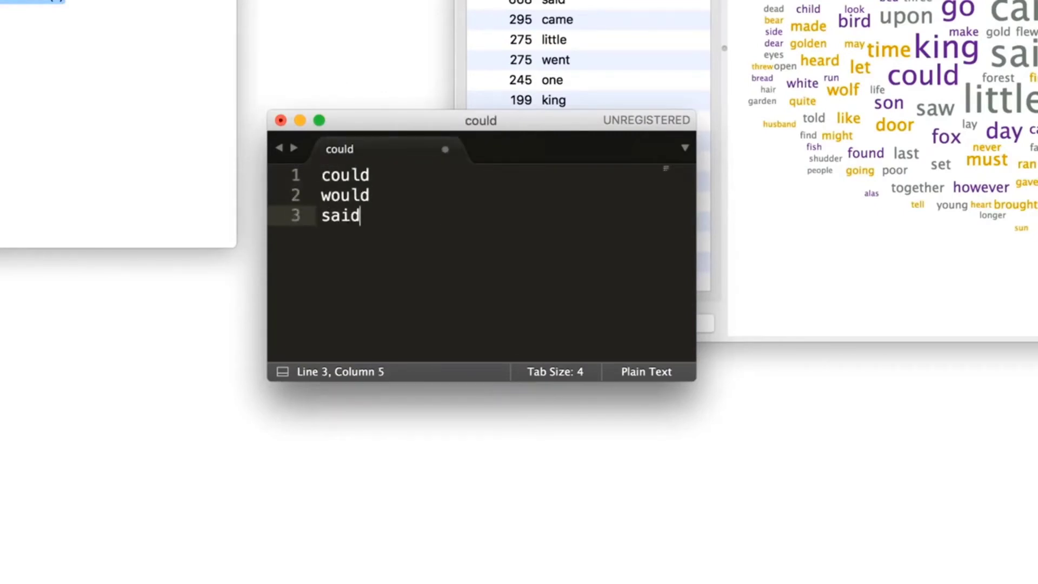
pyautogui.press('Return')
pyautogui.write('shou')
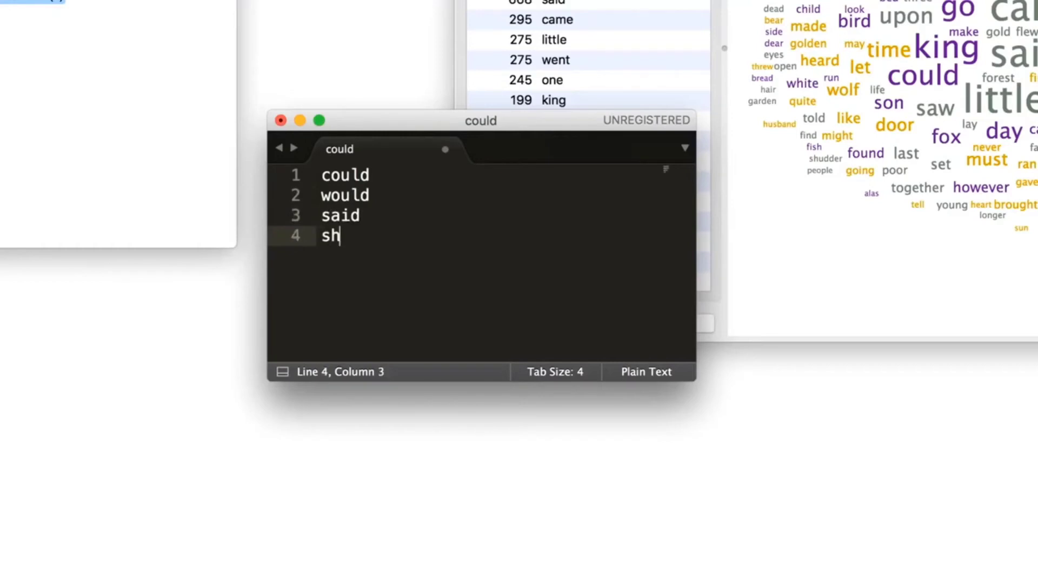
pyautogui.write('ld')
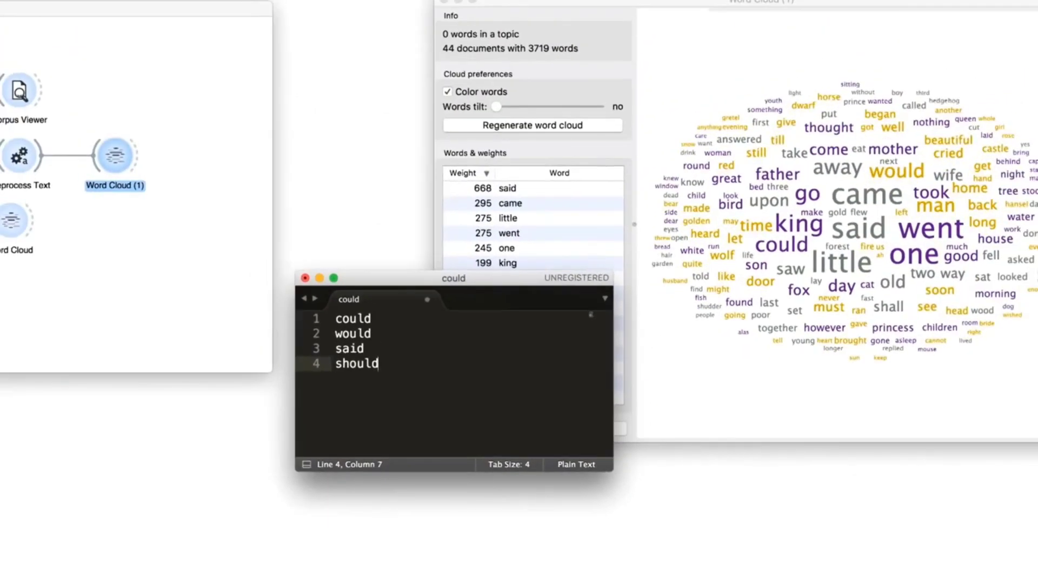
# Save the word list to the Desktop as could.txt and close the editor window
pyautogui.press('super+s')
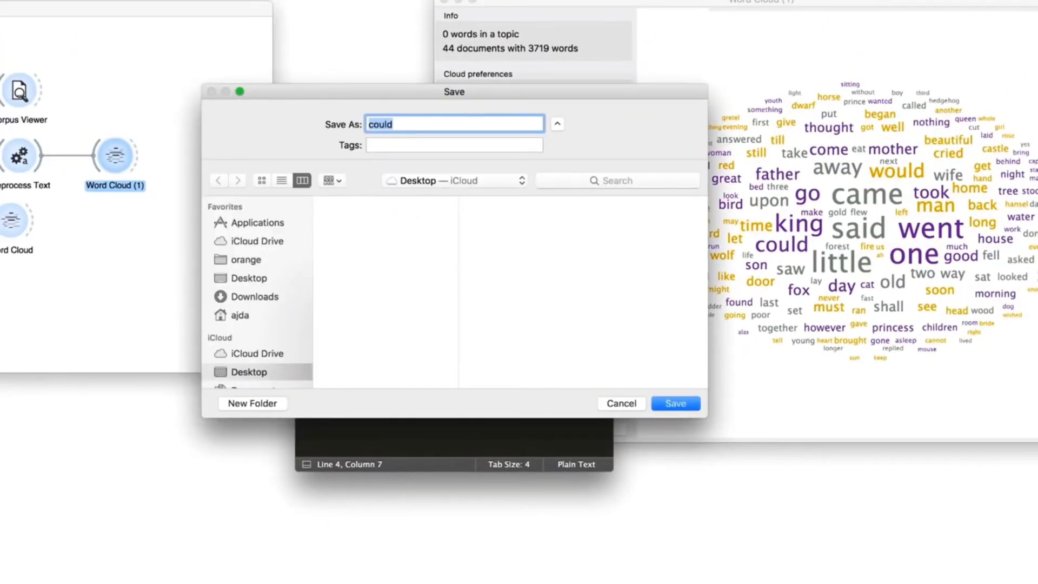
pyautogui.press('Right')
pyautogui.write('.txt')
pyautogui.press('Return')
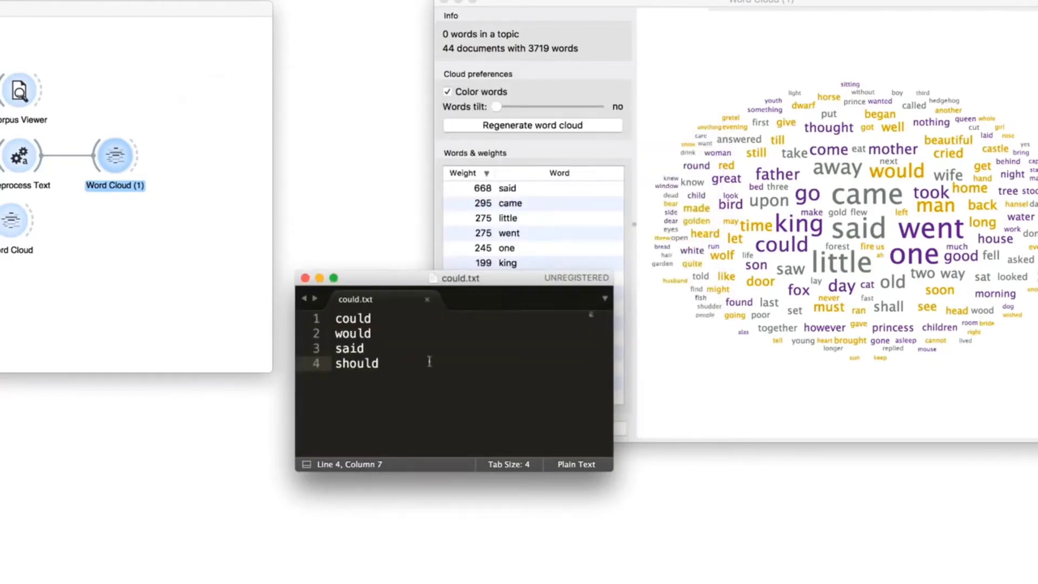
pyautogui.click(305, 277)
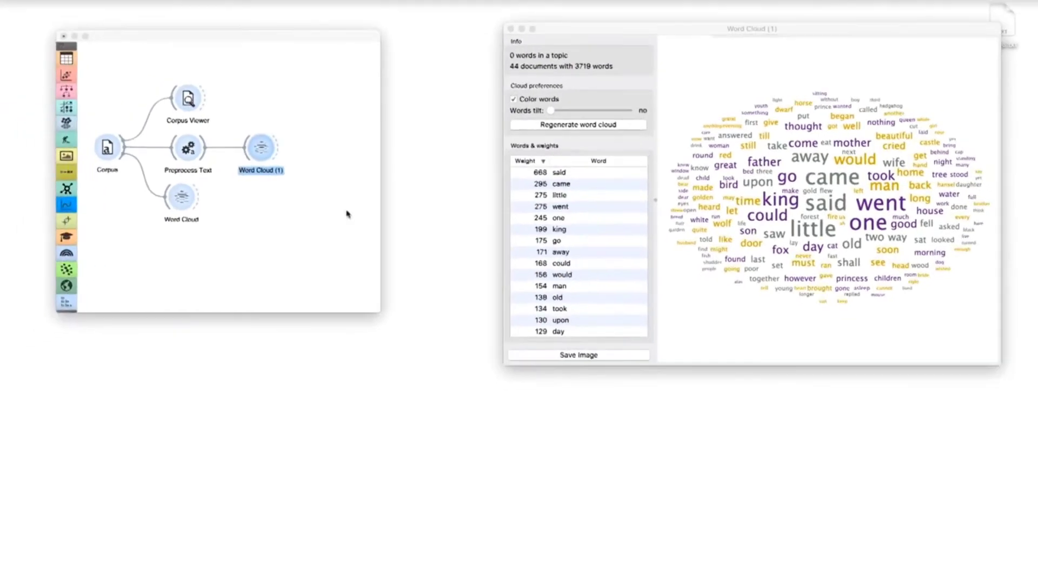
# Load could.txt from the Desktop as the custom stopword list in Preprocess Text and bring the updated word cloud forward
pyautogui.doubleClick(193, 149)
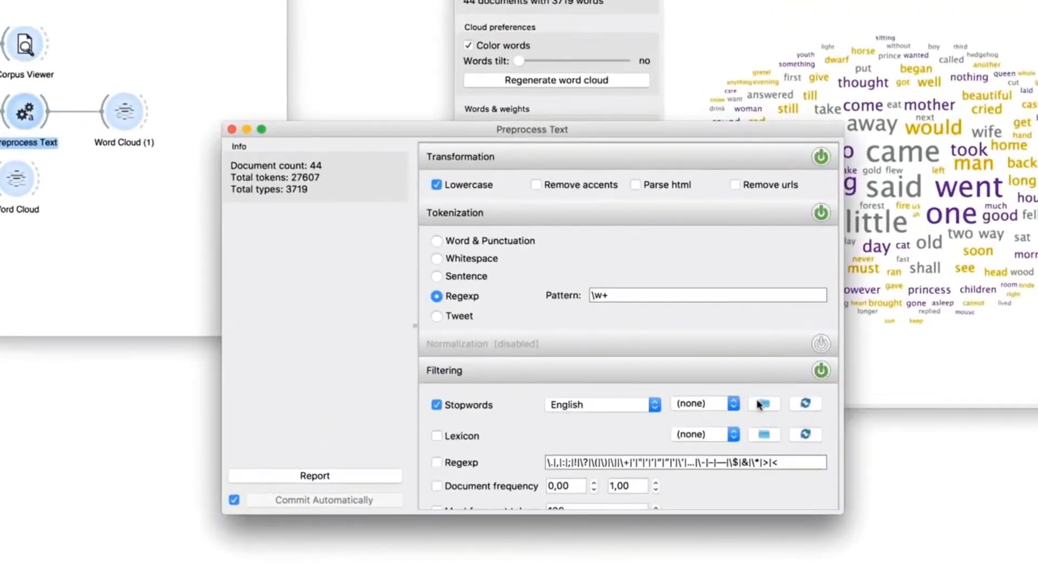
pyautogui.click(759, 405)
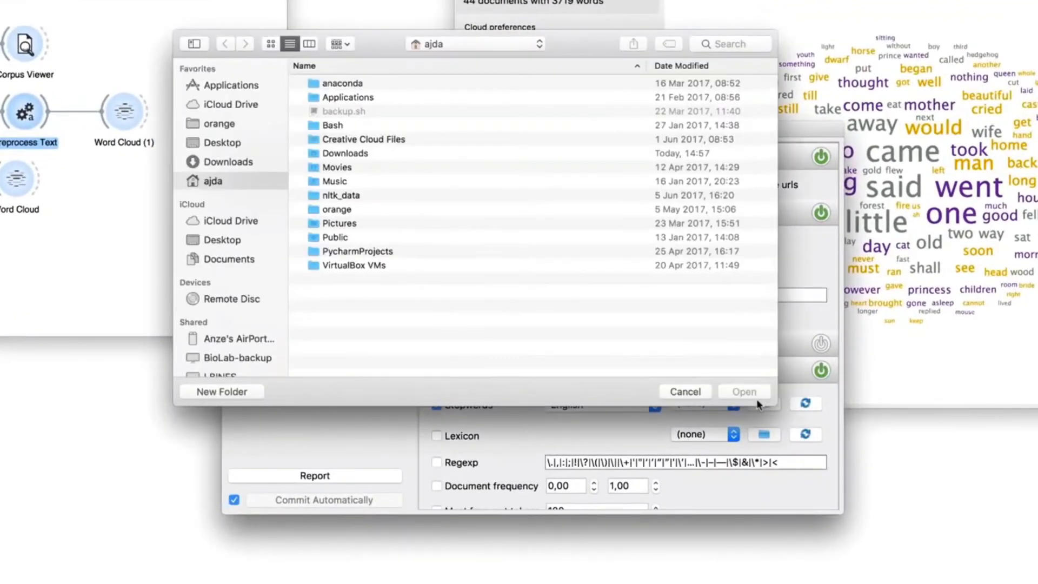
pyautogui.click(240, 143)
pyautogui.click(340, 83)
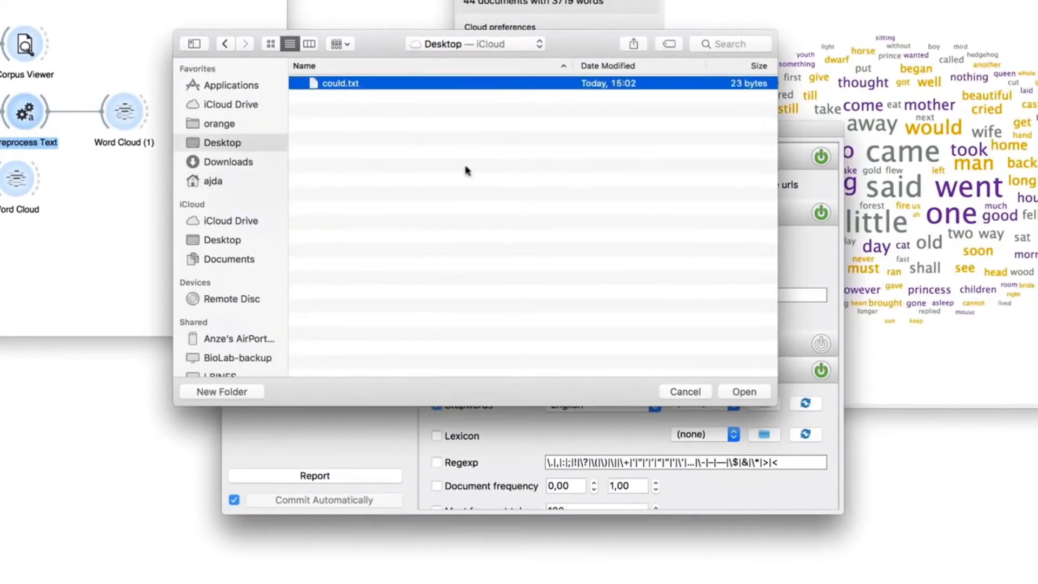
pyautogui.click(745, 390)
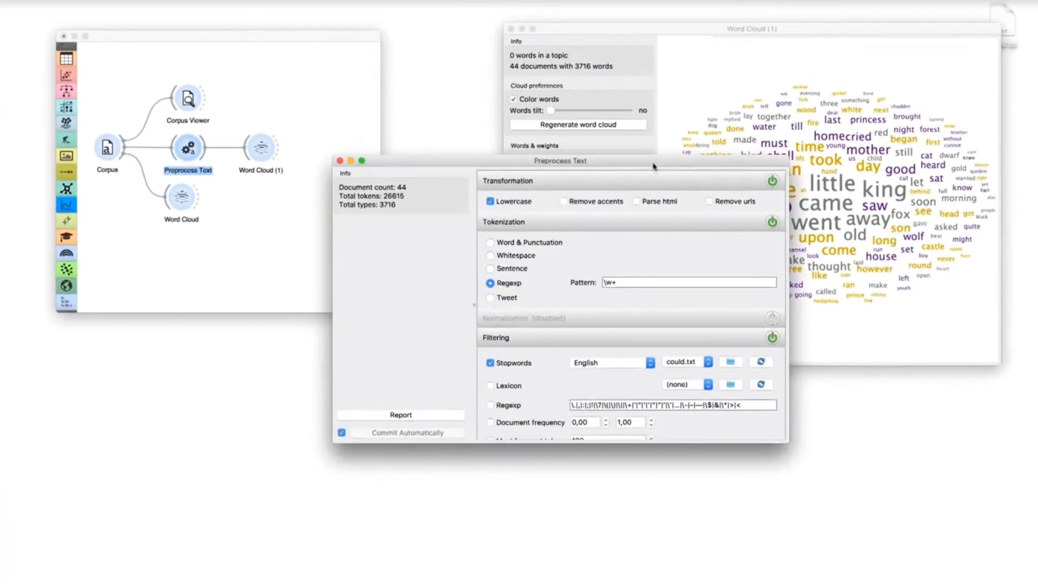
pyautogui.moveTo(657, 134); pyautogui.dragTo(537, 232)
pyautogui.click(628, 31)
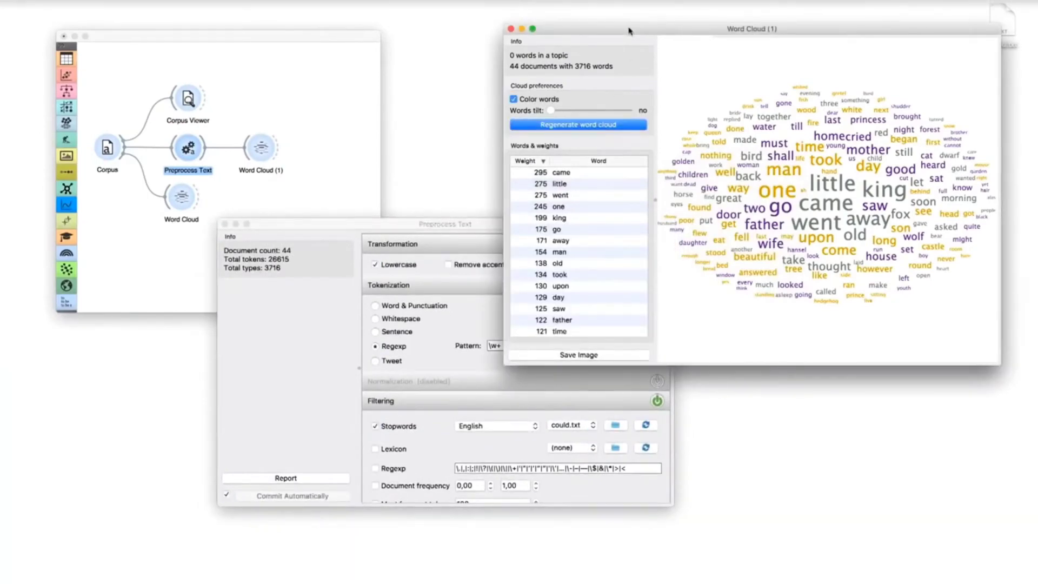
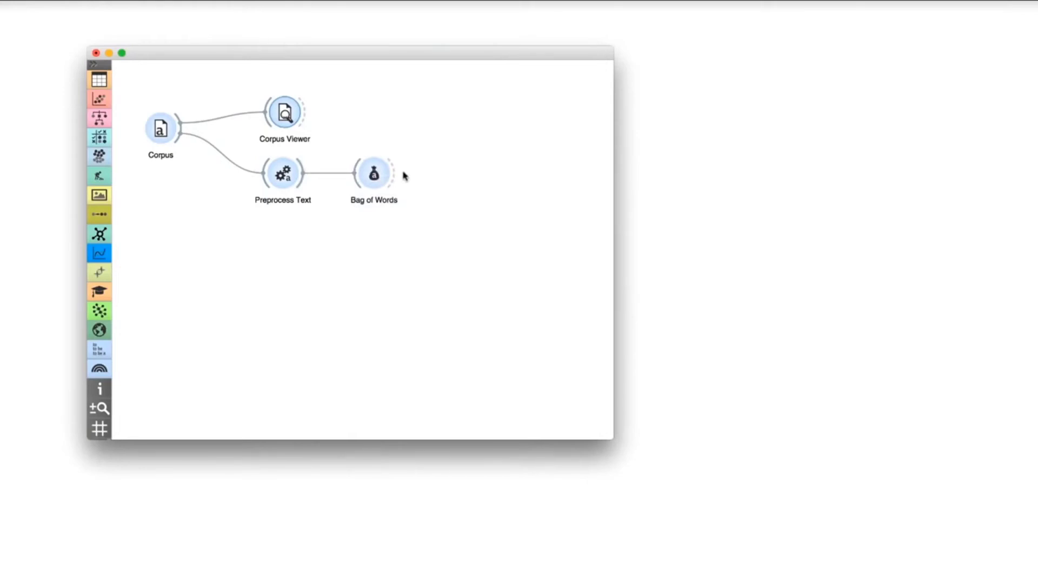
# Connect a Logistic Regression widget to Bag of Words and a Nomogram widget to Logistic Regression
pyautogui.moveTo(395, 173); pyautogui.dragTo(447, 174)
pyautogui.write('logi')
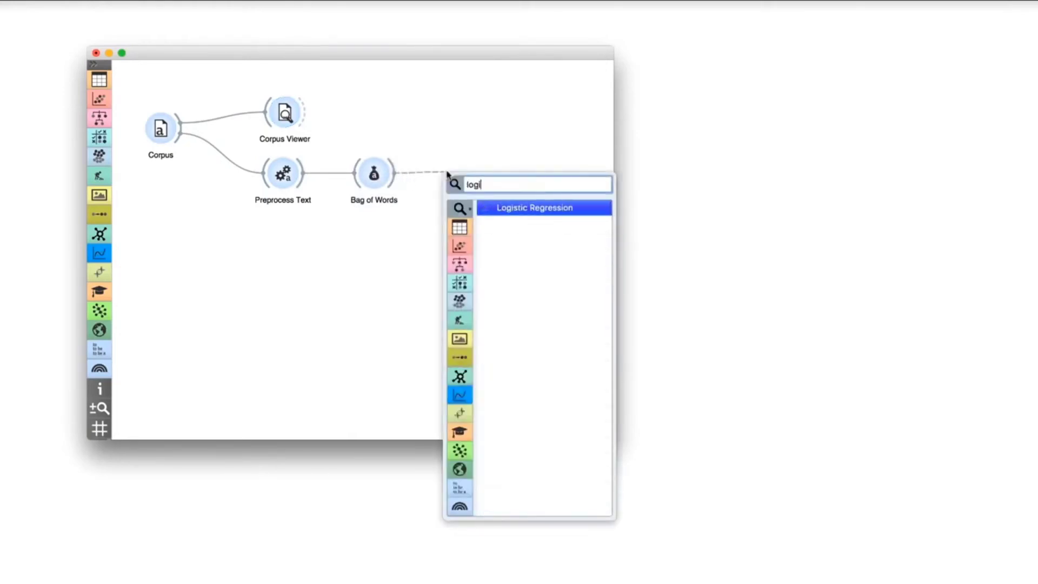
pyautogui.press('Return')
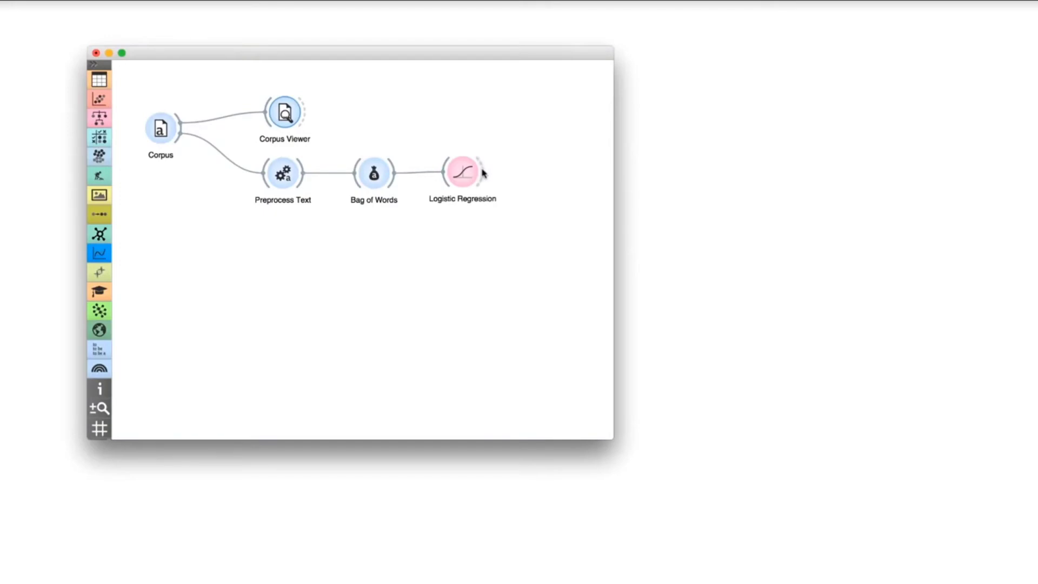
pyautogui.moveTo(483, 173); pyautogui.dragTo(527, 174)
pyautogui.write('nomo')
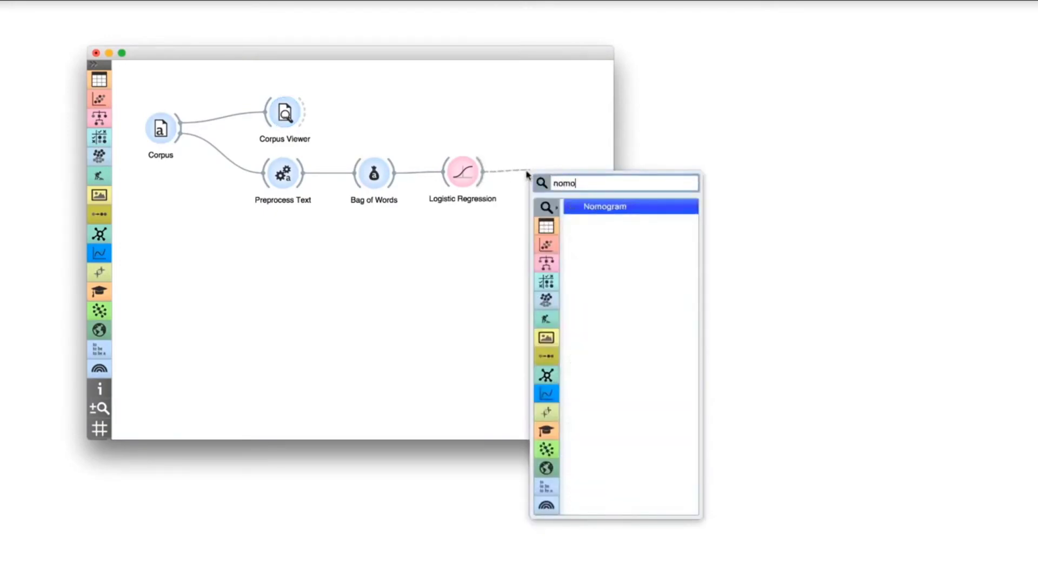
pyautogui.press('Return')
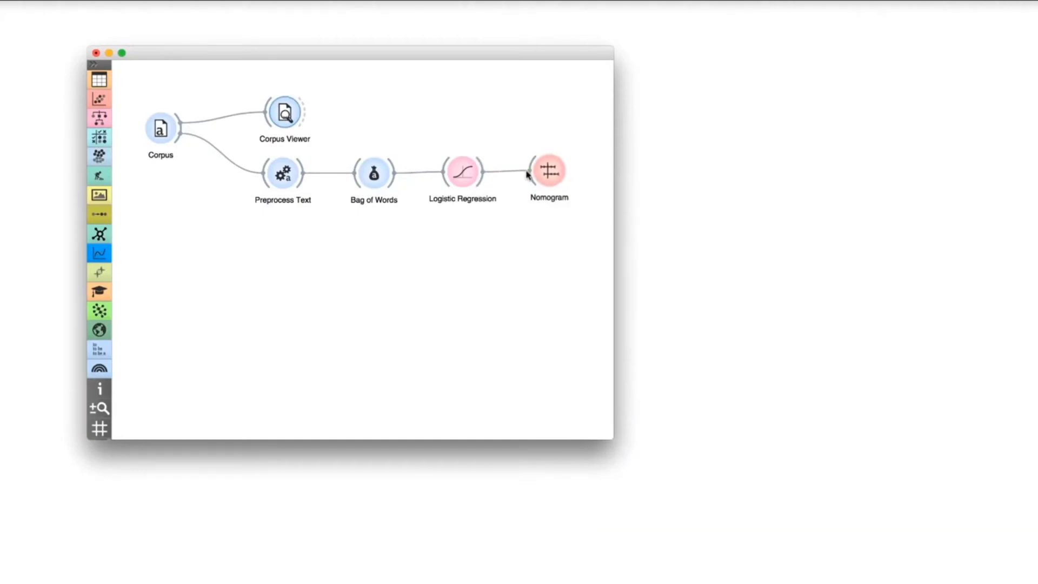
# Open the Nomogram for Animal Tales, set the fox feature's value to 0.0 to examine its effect, and close it
pyautogui.click(549, 172)
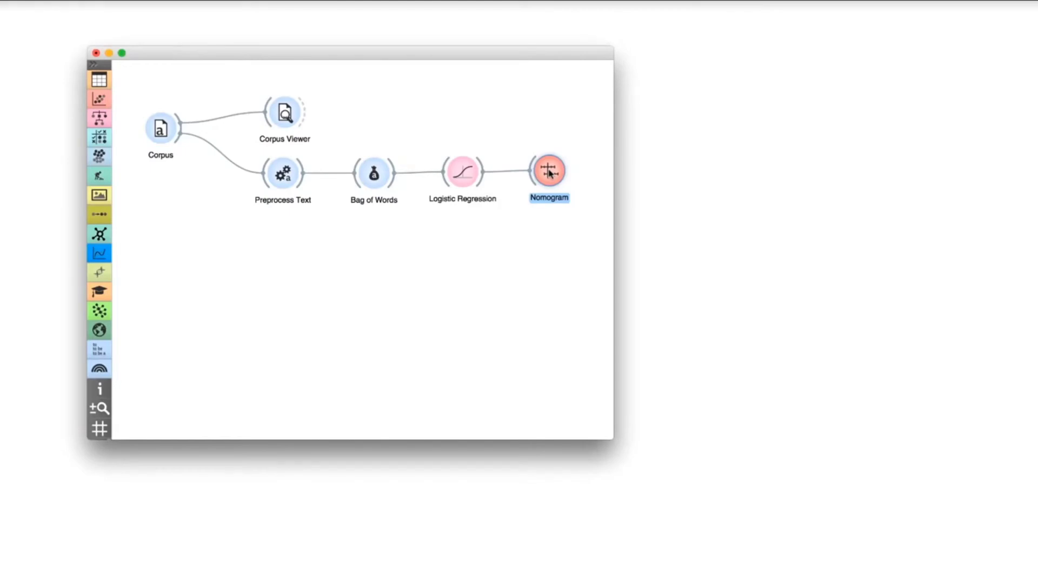
pyautogui.doubleClick(549, 172)
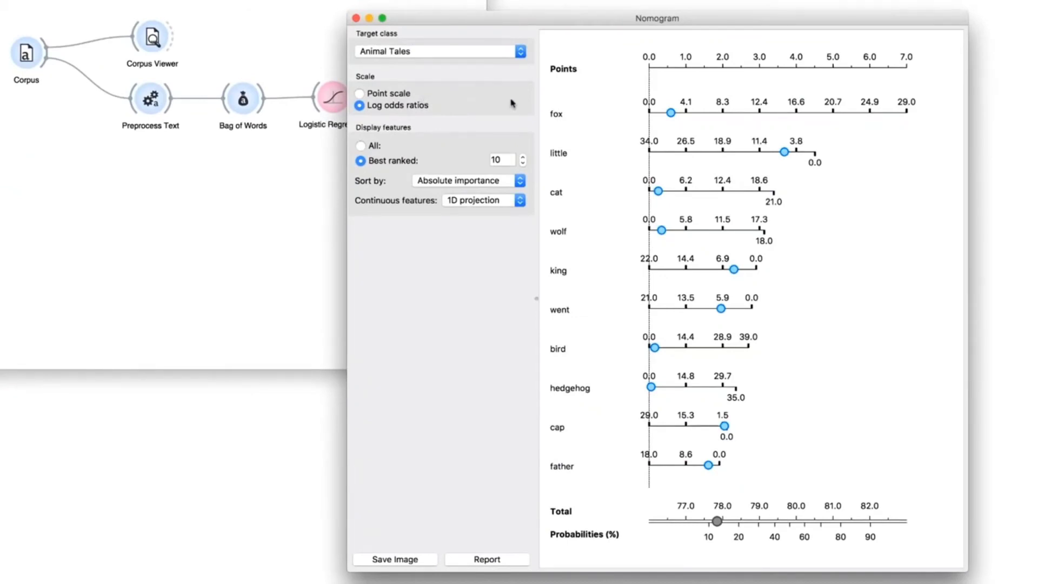
pyautogui.moveTo(669, 113)
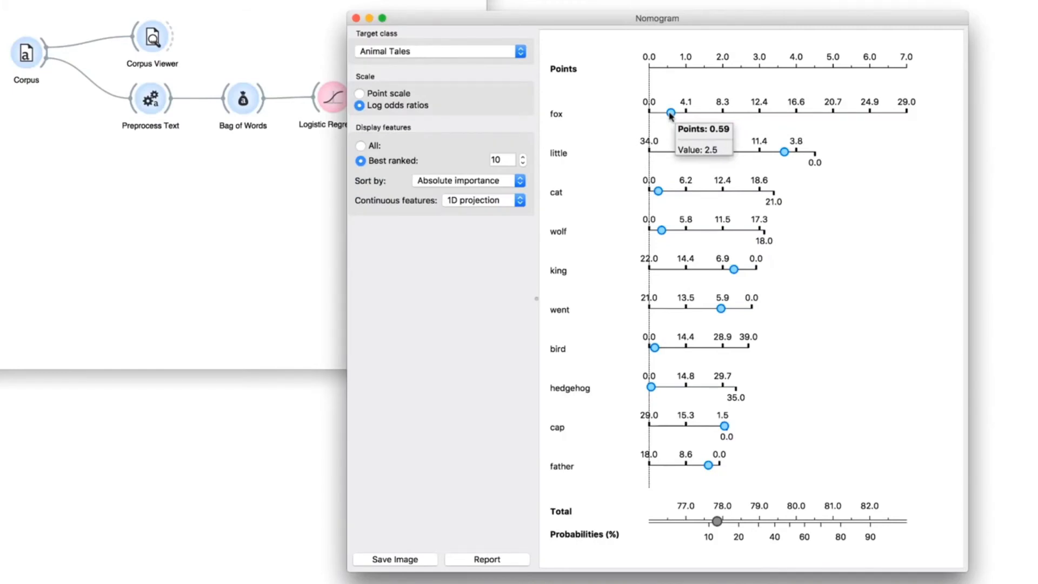
pyautogui.moveTo(670, 113)
pyautogui.mouseDown()
pyautogui.moveTo(906, 112)
pyautogui.moveTo(651, 117)
pyautogui.mouseUp()
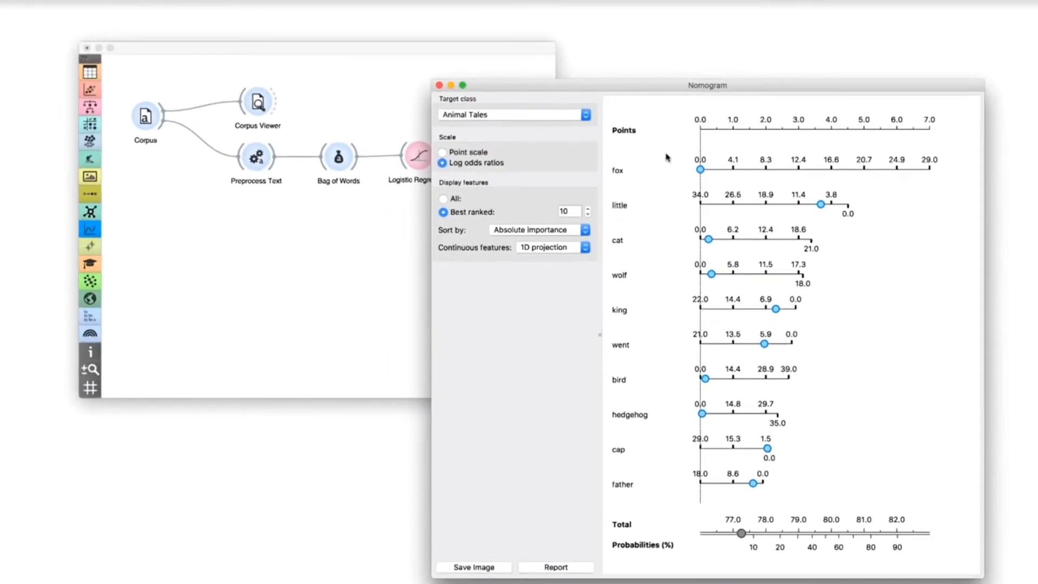
pyautogui.click(439, 85)
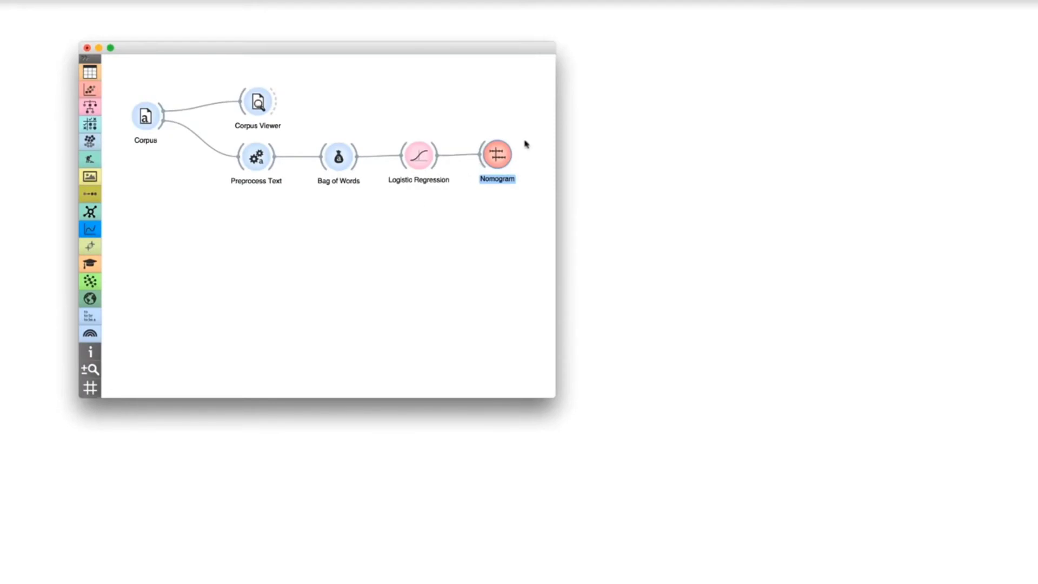
# Move Logistic Regression and Nomogram higher on the canvas and connect a Test & Score widget to Bag of Words
pyautogui.moveTo(524, 138); pyautogui.dragTo(415, 111)
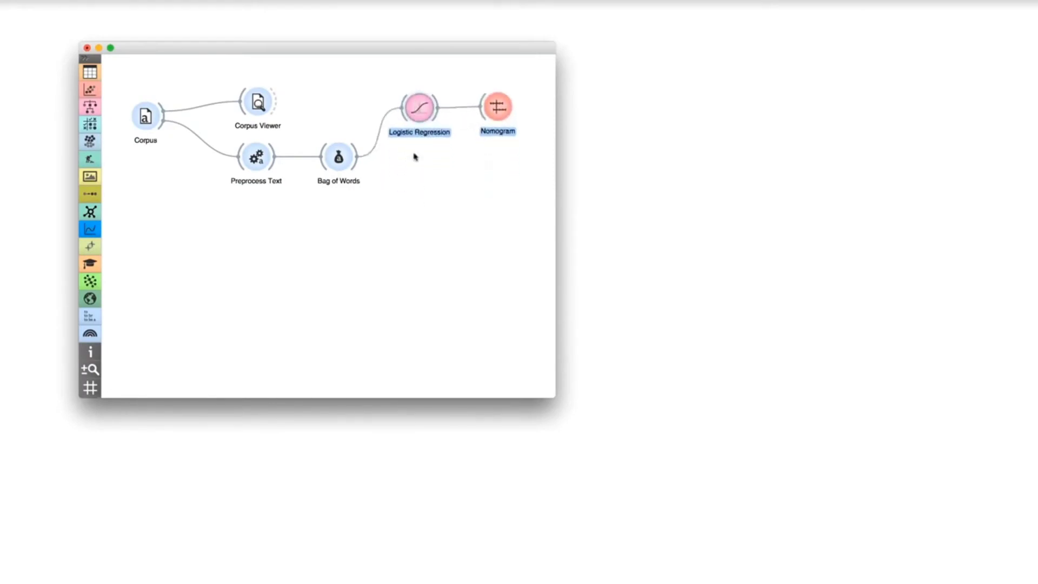
pyautogui.click(408, 187)
pyautogui.moveTo(357, 162); pyautogui.dragTo(410, 185)
pyautogui.write('test')
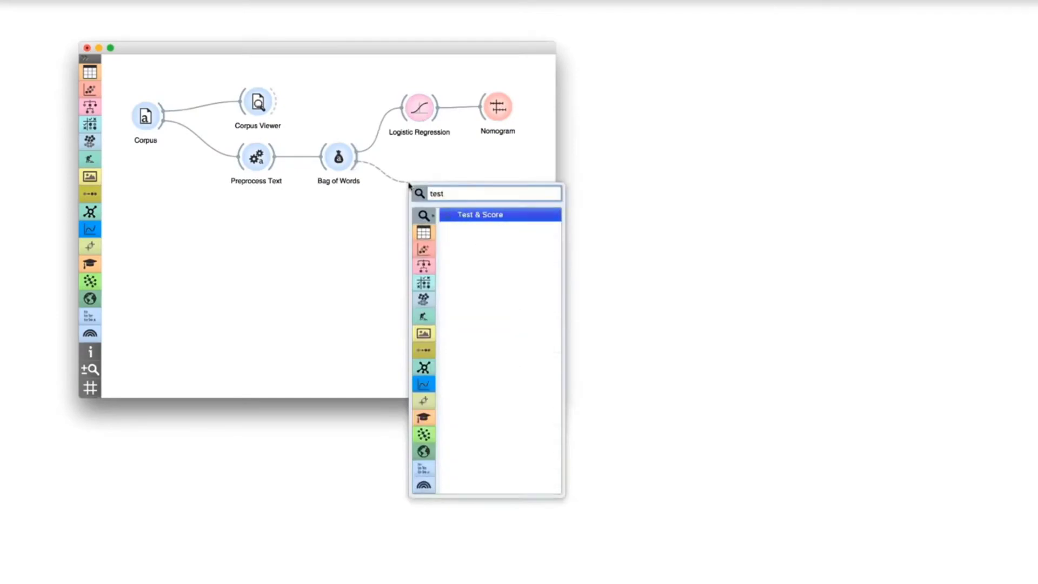
pyautogui.press('Return')
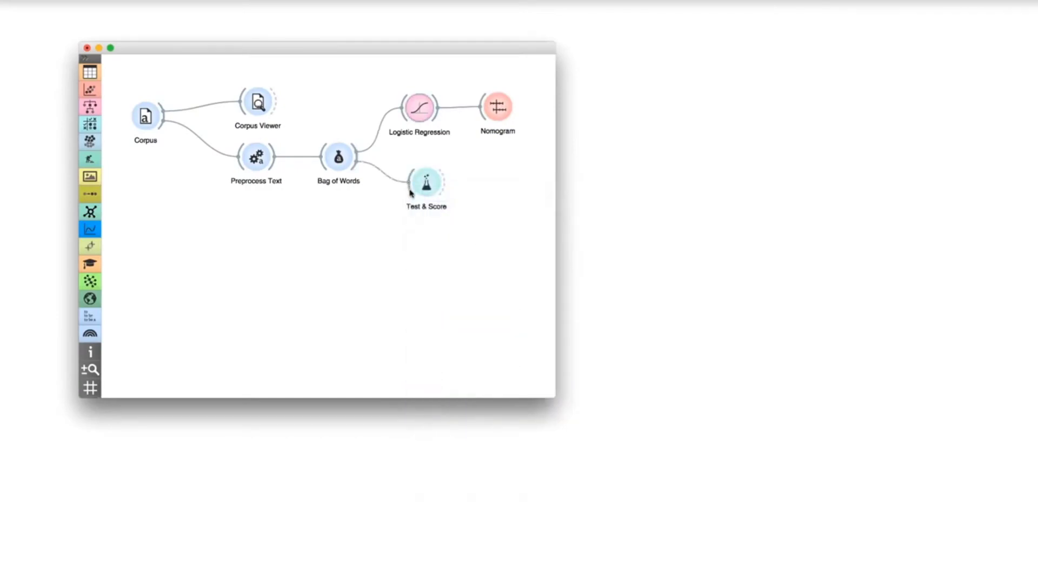
# Connect a second Logistic Regression widget to the input of Test & Score and open the evaluation results
pyautogui.moveTo(410, 195); pyautogui.dragTo(362, 213)
pyautogui.write('logi')
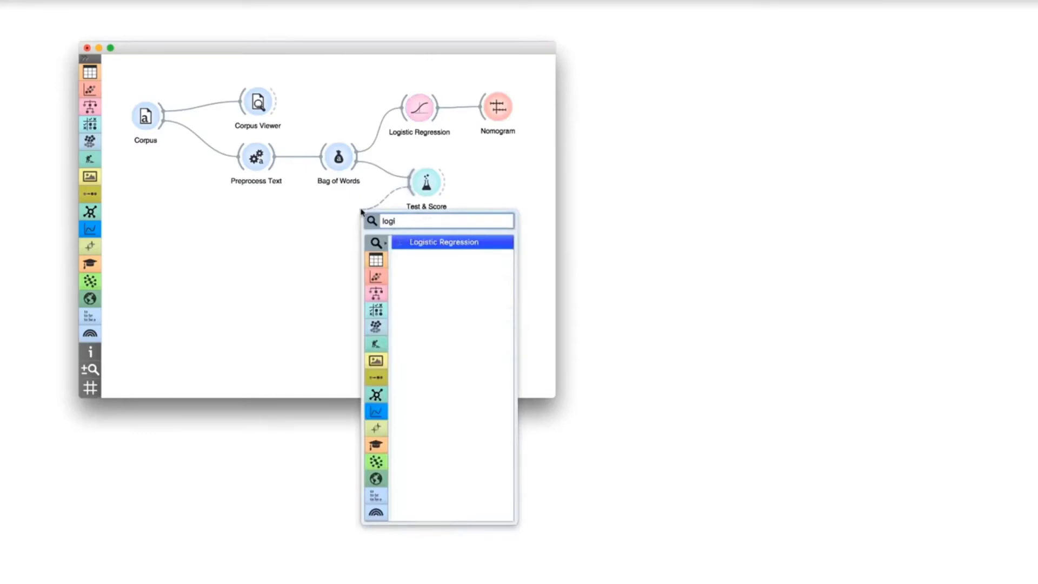
pyautogui.press('Return')
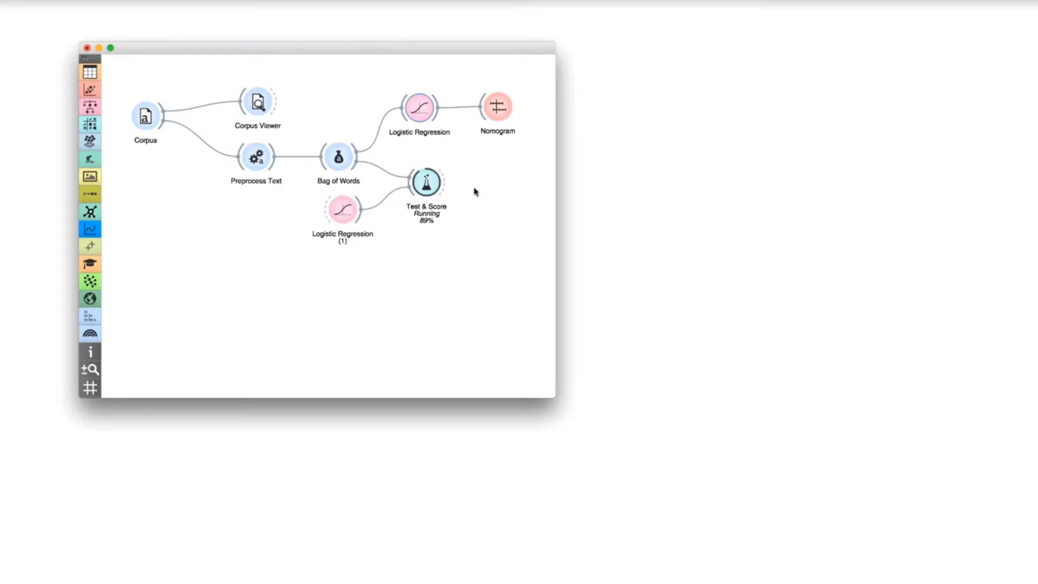
pyautogui.doubleClick(436, 187)
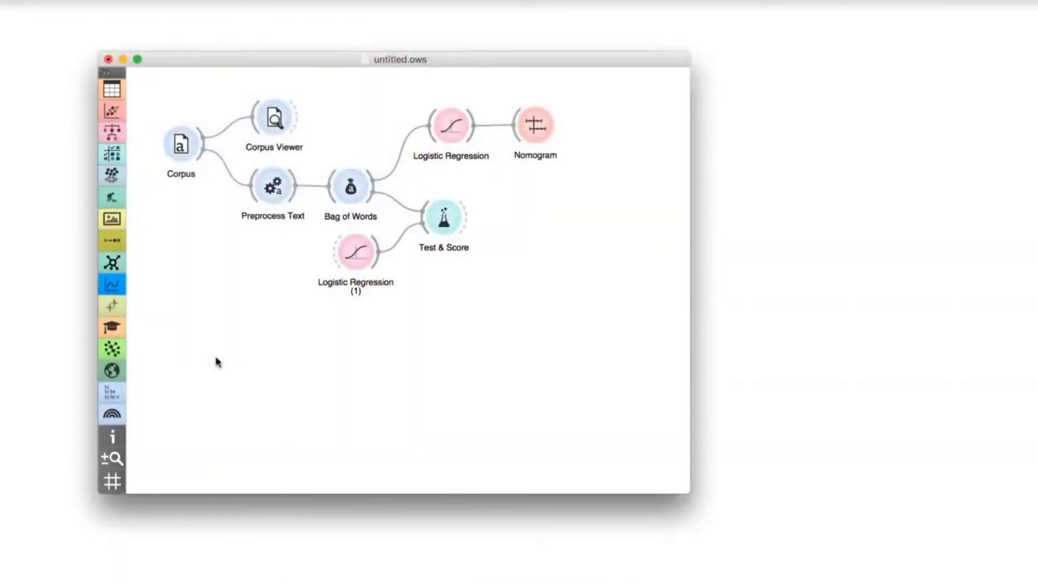
# Add a second Corpus widget below the workflow and load Andersen.tab into it
pyautogui.rightClick(217, 361)
pyautogui.write('corpus')
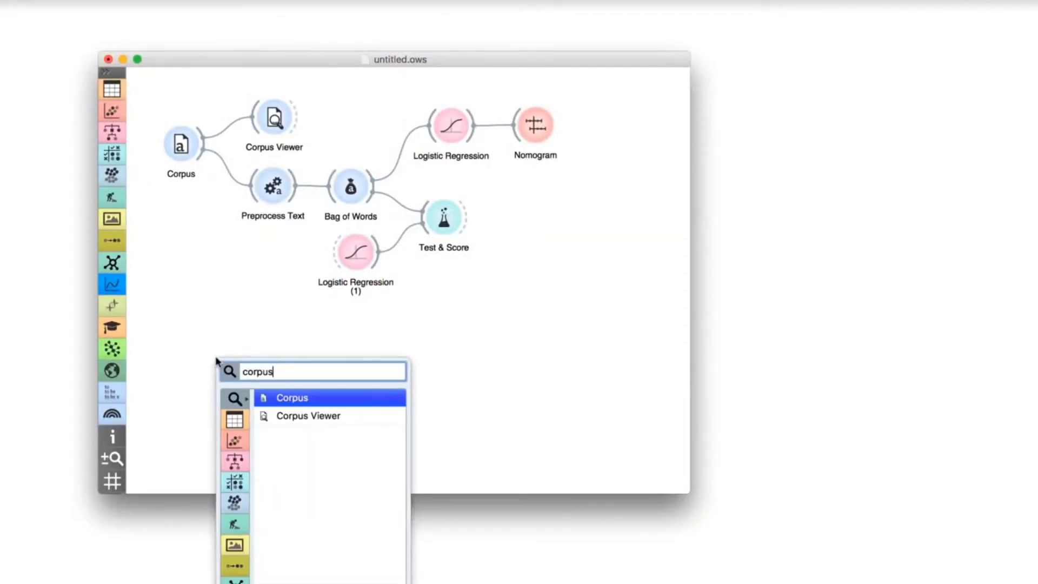
pyautogui.press('Return')
pyautogui.doubleClick(216, 359)
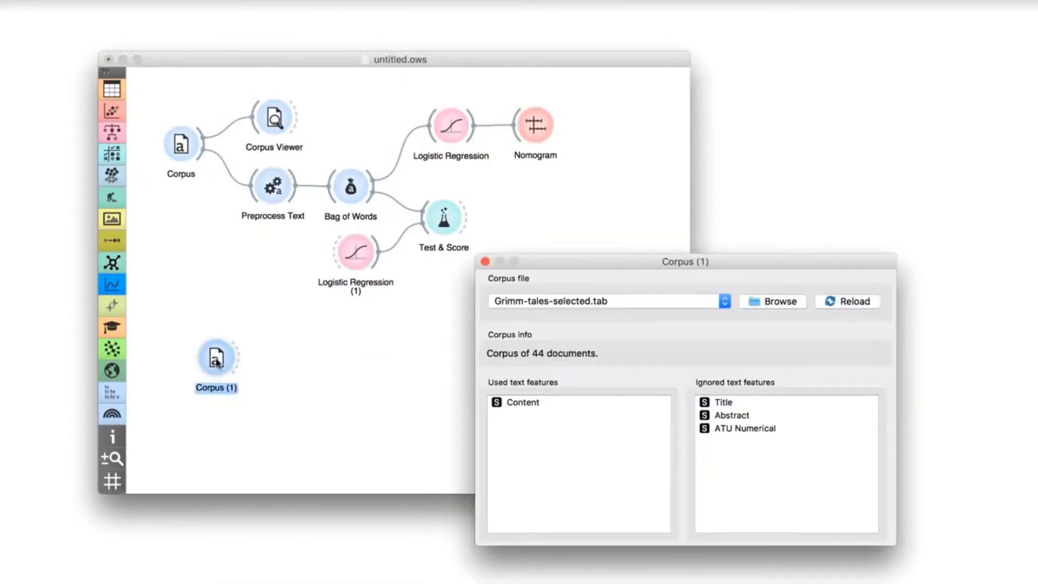
pyautogui.click(627, 305)
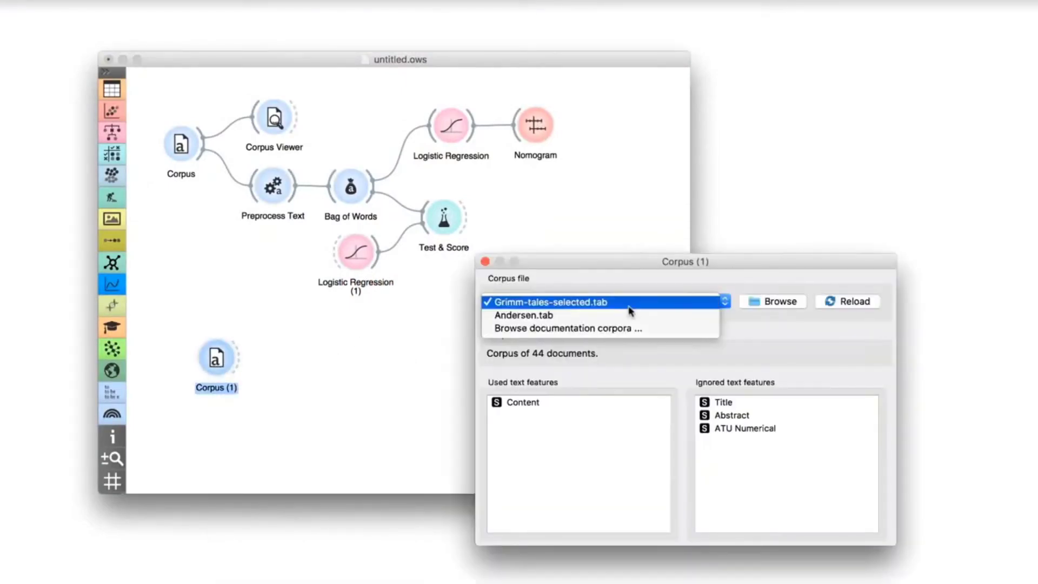
pyautogui.click(532, 316)
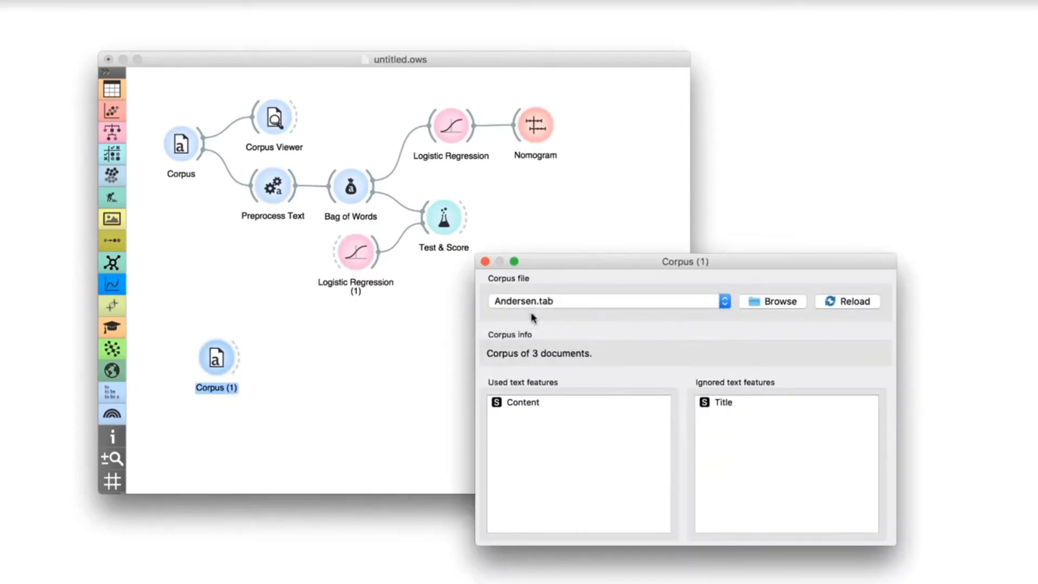
pyautogui.click(485, 262)
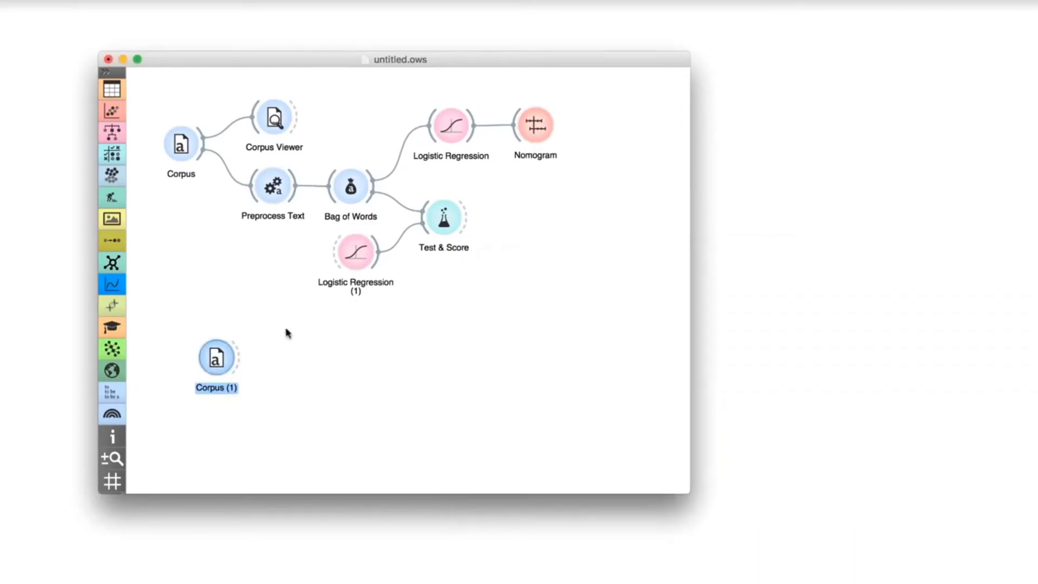
# Connect a Predictions widget to the second Corpus and link the Logistic Regression that feeds the Nomogram to it
pyautogui.moveTo(241, 361); pyautogui.dragTo(562, 327)
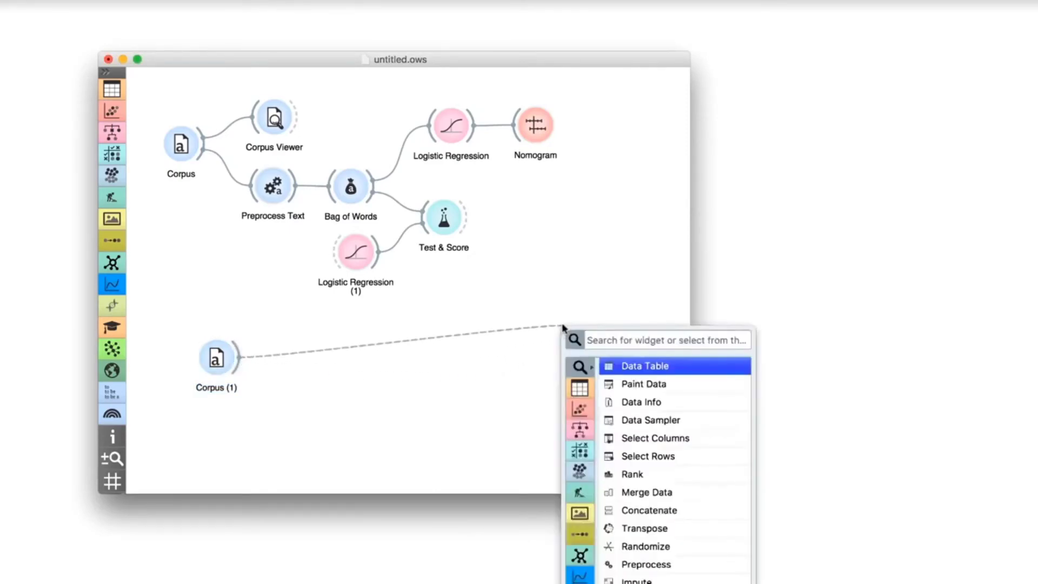
pyautogui.write('pred')
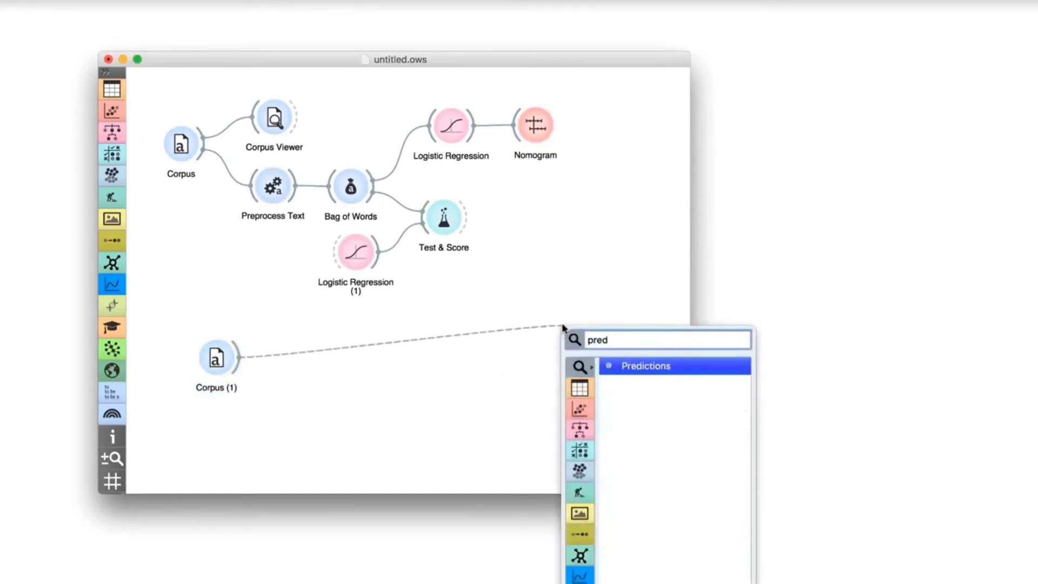
pyautogui.press('Return')
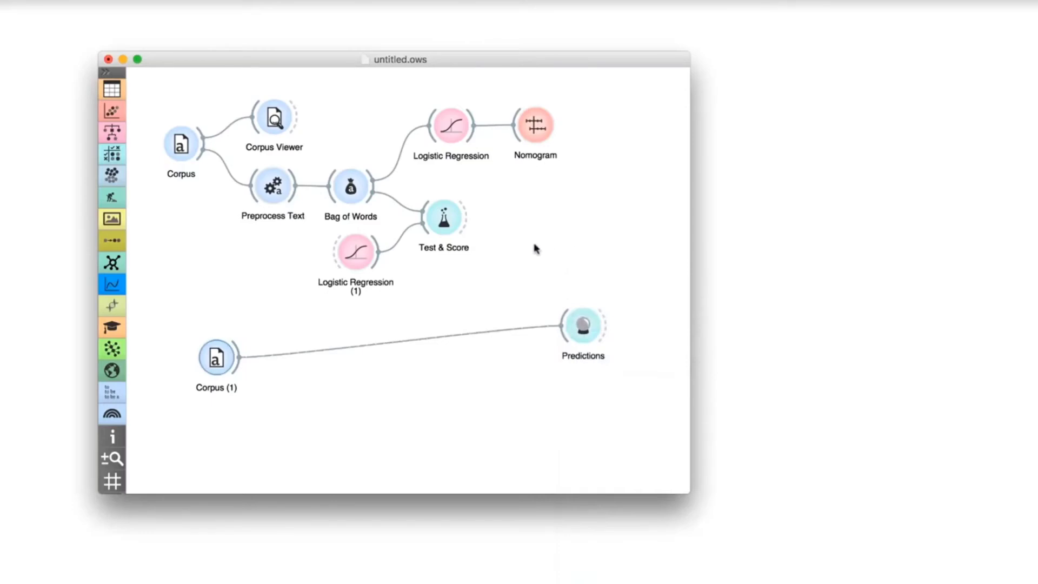
pyautogui.moveTo(475, 135); pyautogui.dragTo(568, 324)
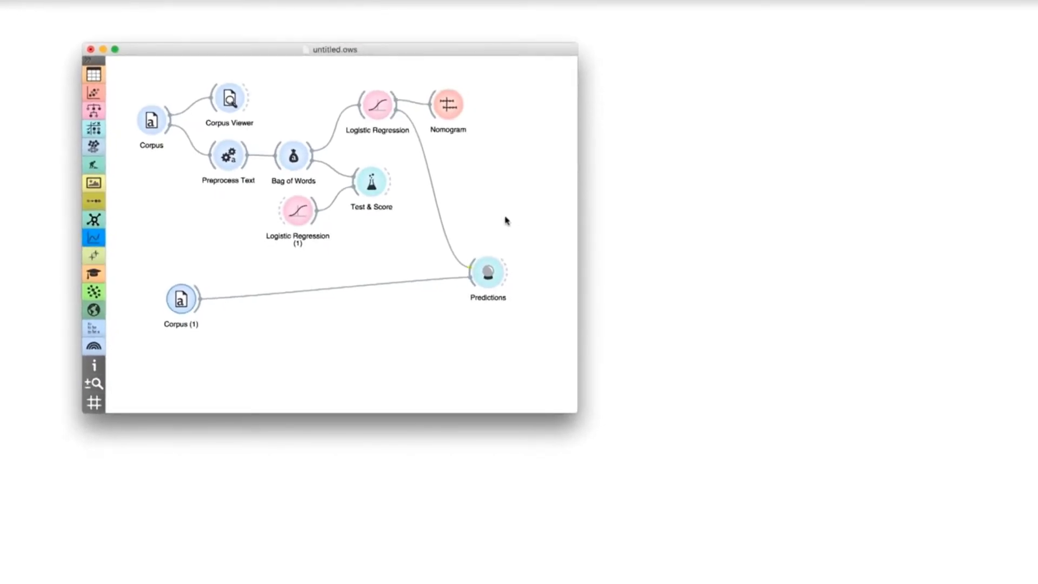
# Open Predictions and widen the Title column to examine the predicted class of each Andersen tale
pyautogui.doubleClick(486, 273)
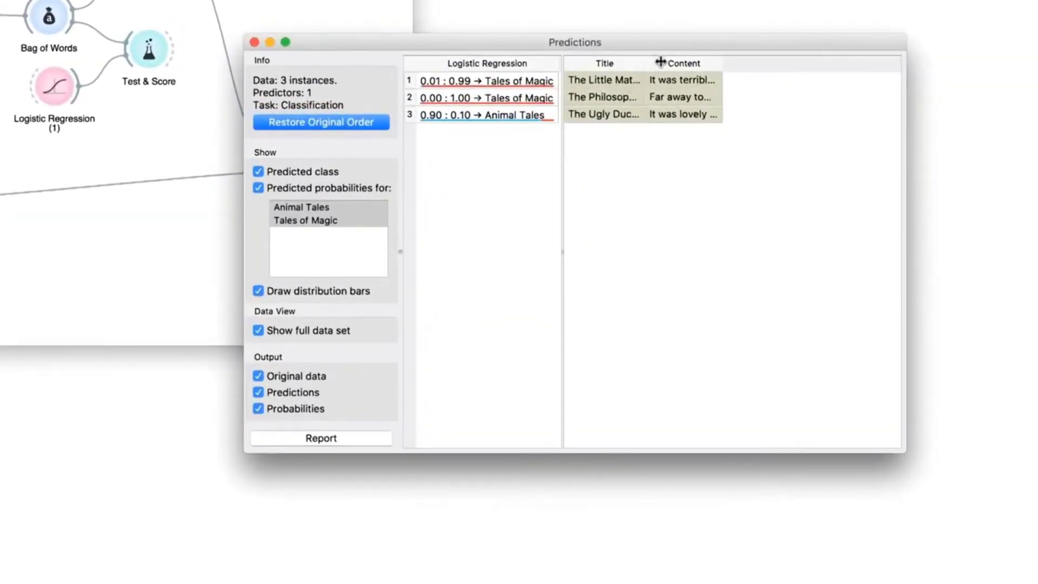
pyautogui.moveTo(660, 62); pyautogui.dragTo(727, 62)
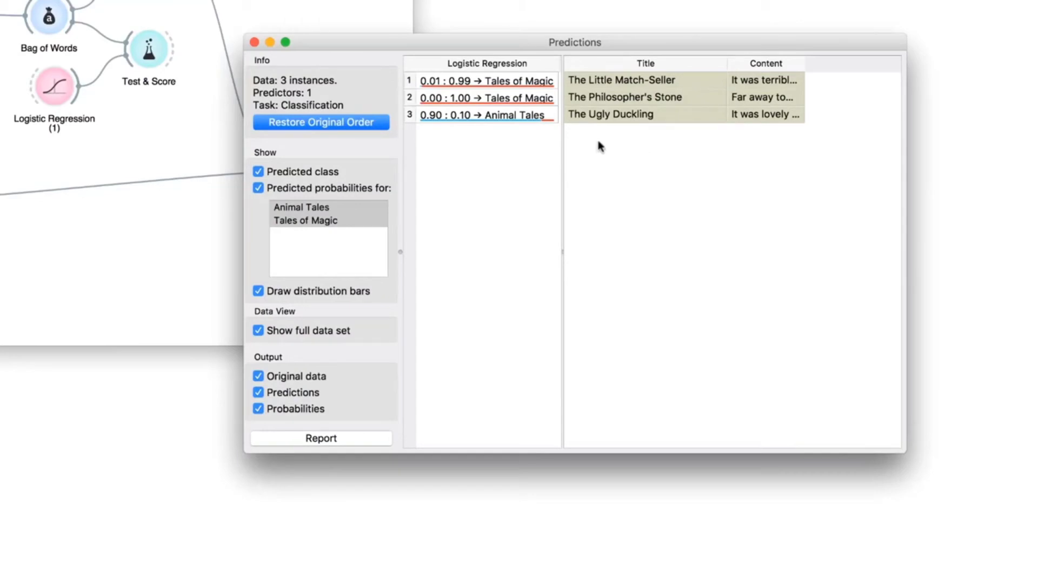
pyautogui.moveTo(506, 117)
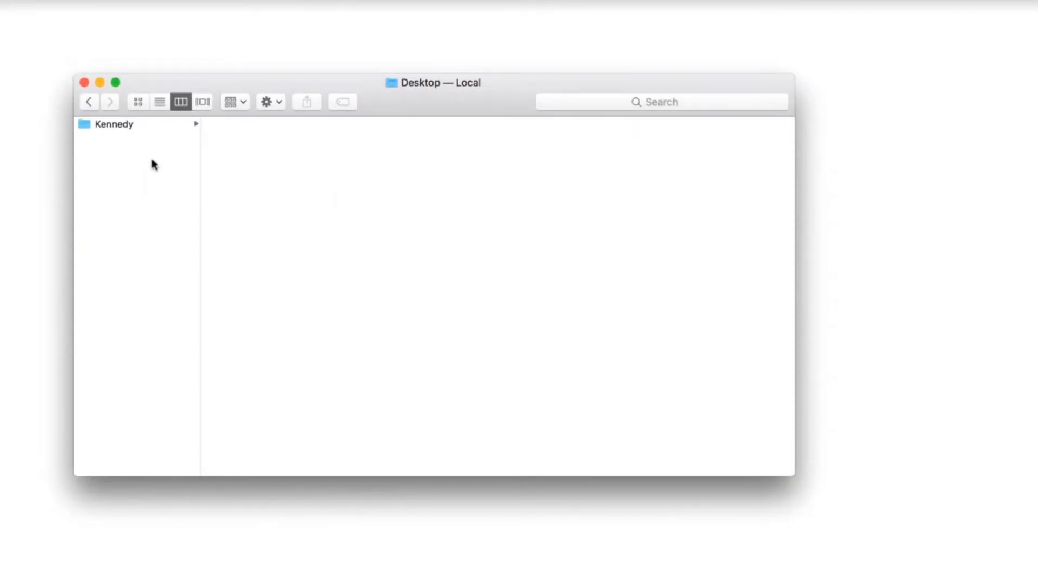
# Browse the Kennedy folder on the Desktop with full file names and open 1960-07-15_Democratic-National-Convention.txt to examine the speech
pyautogui.click(145, 124)
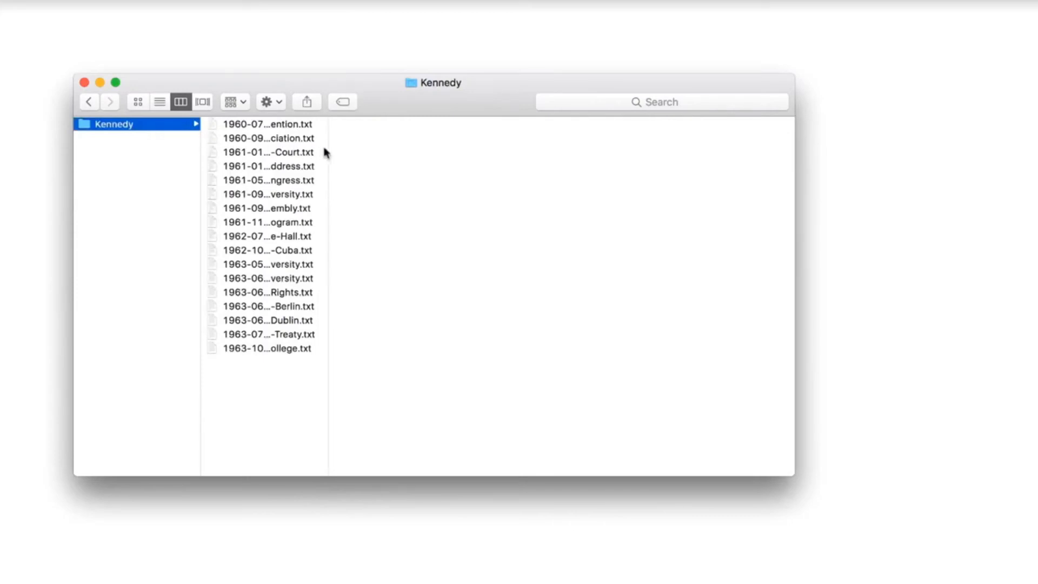
pyautogui.moveTo(327, 149); pyautogui.dragTo(512, 158)
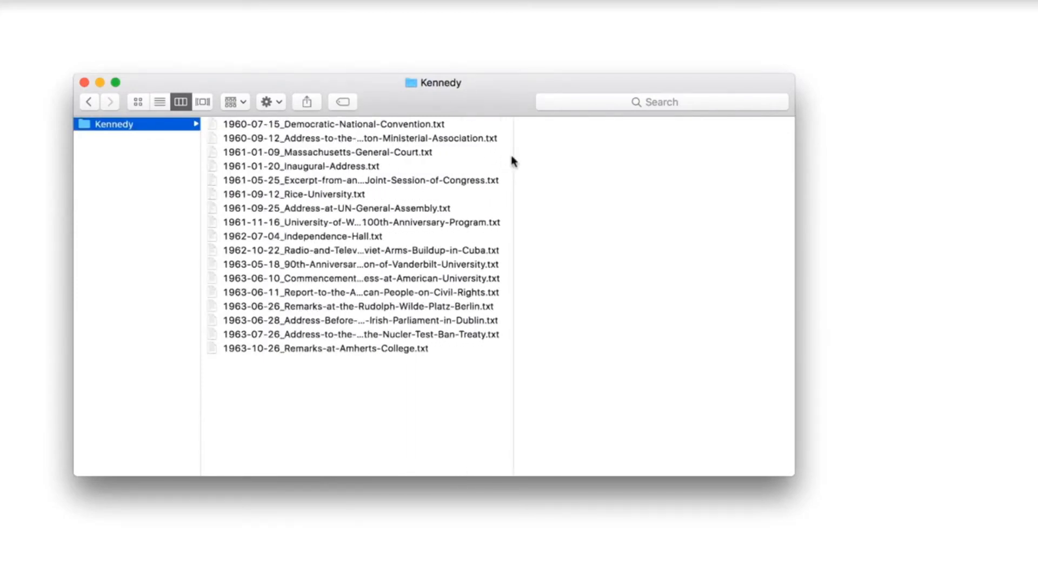
pyautogui.click(389, 126)
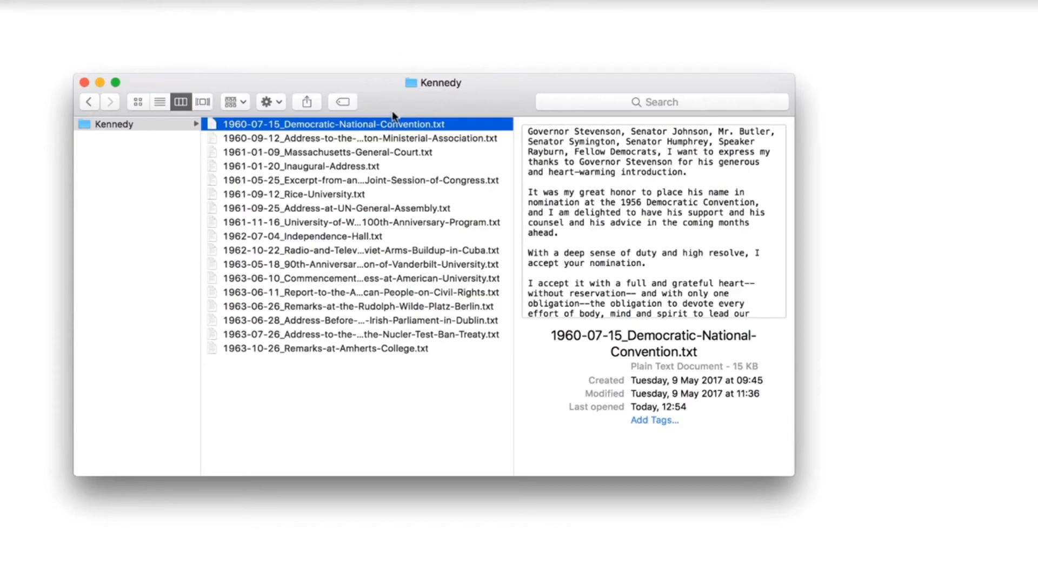
pyautogui.doubleClick(389, 126)
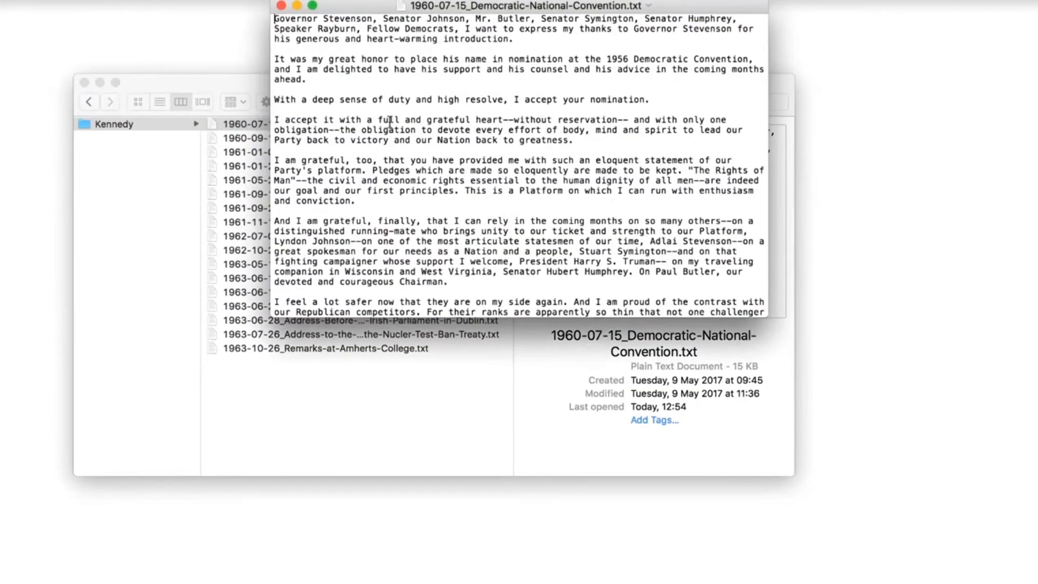
pyautogui.moveTo(484, 12); pyautogui.dragTo(499, 120)
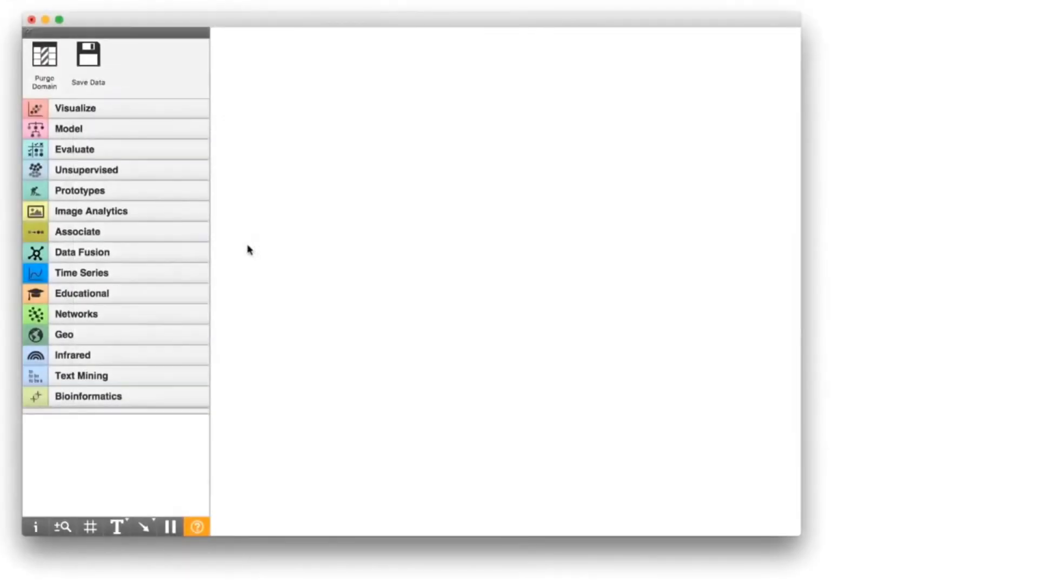
# Switch to Orange, add an Import Documents widget to the empty canvas and load the Kennedy folder from the Desktop
pyautogui.click(142, 374)
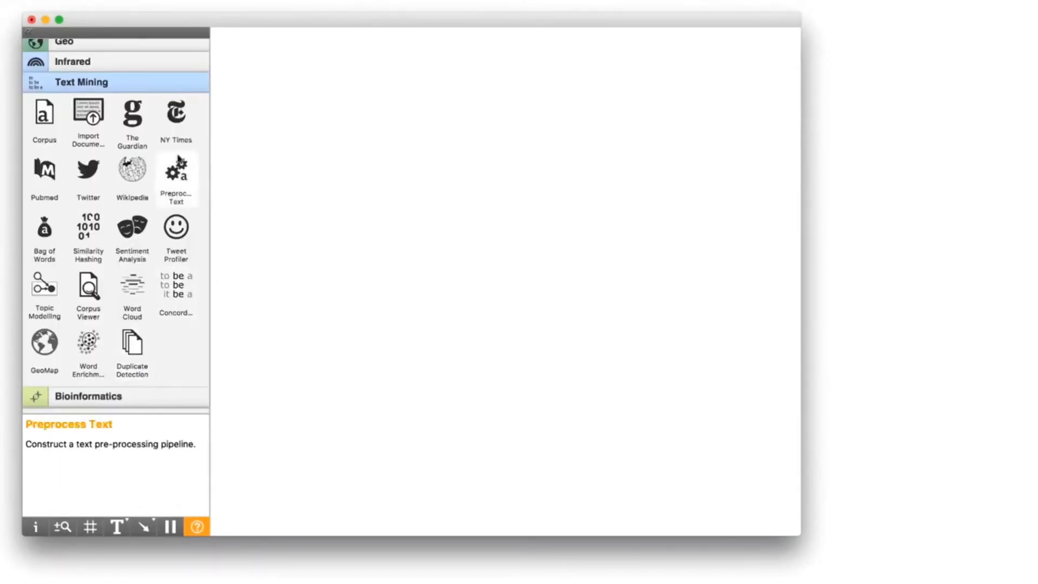
pyautogui.moveTo(88, 114); pyautogui.dragTo(327, 106)
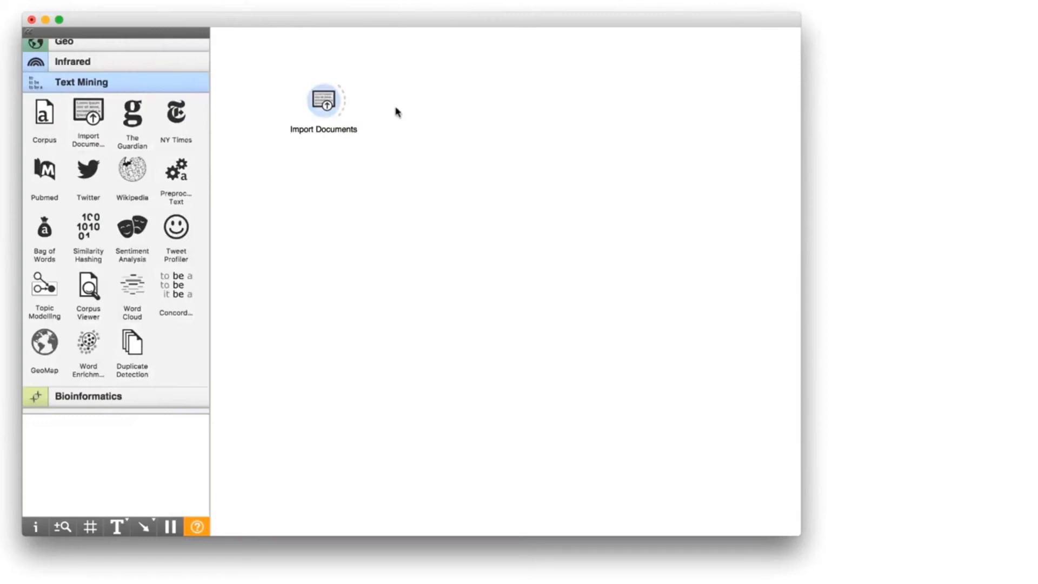
pyautogui.doubleClick(333, 105)
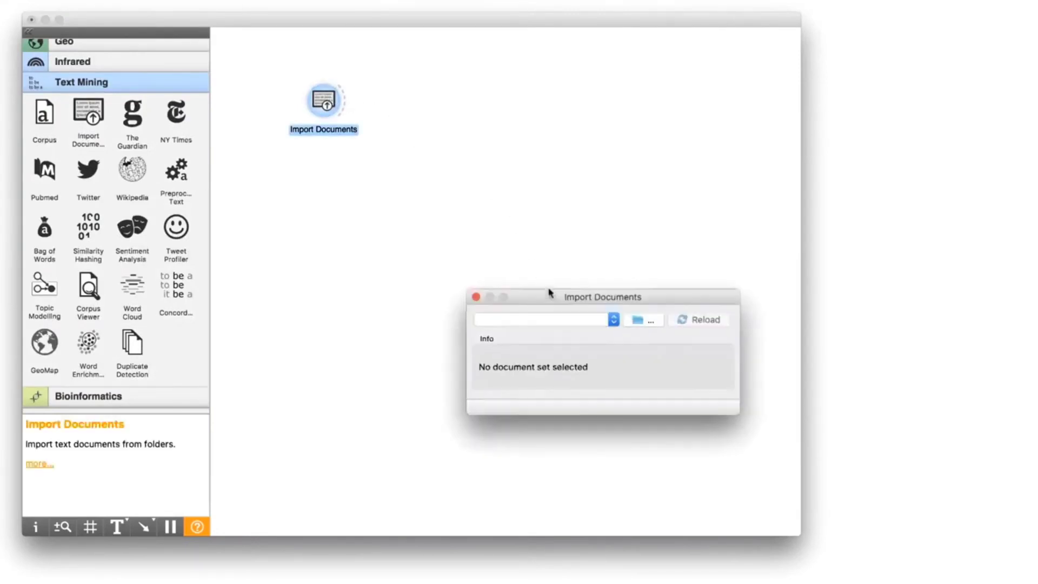
pyautogui.moveTo(550, 297); pyautogui.dragTo(473, 147)
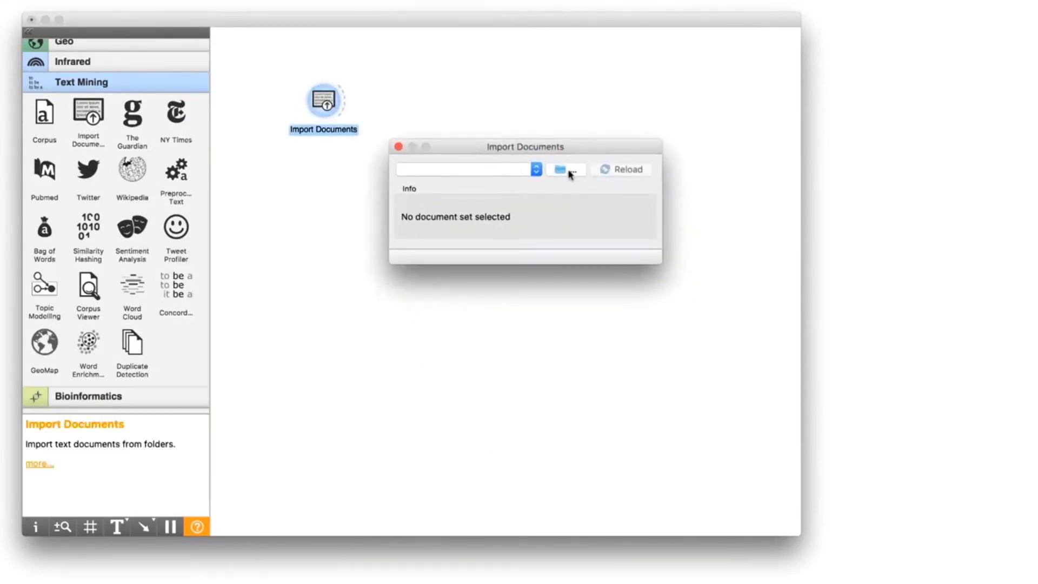
pyautogui.click(568, 171)
pyautogui.click(412, 166)
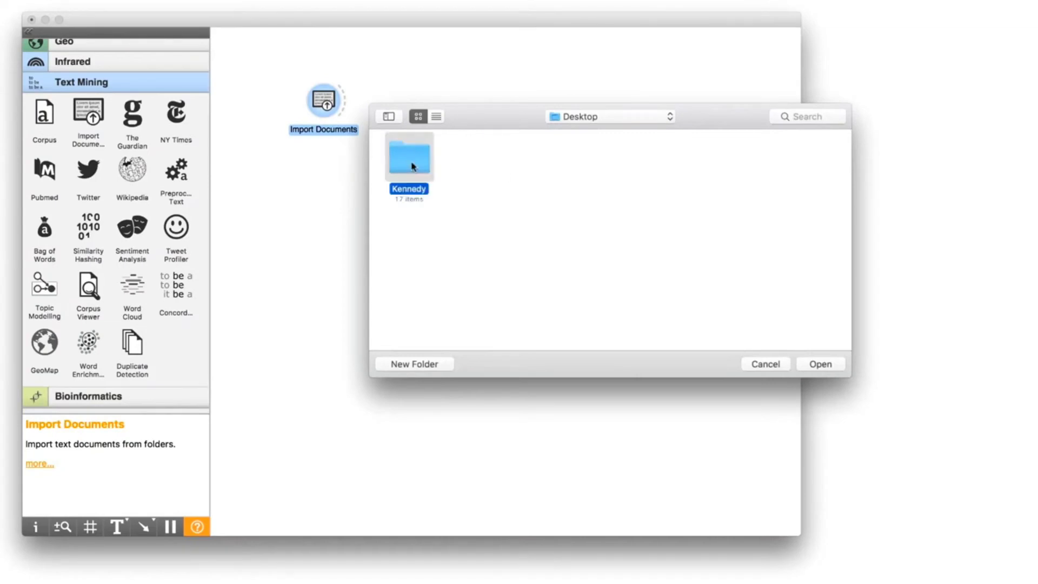
pyautogui.click(830, 368)
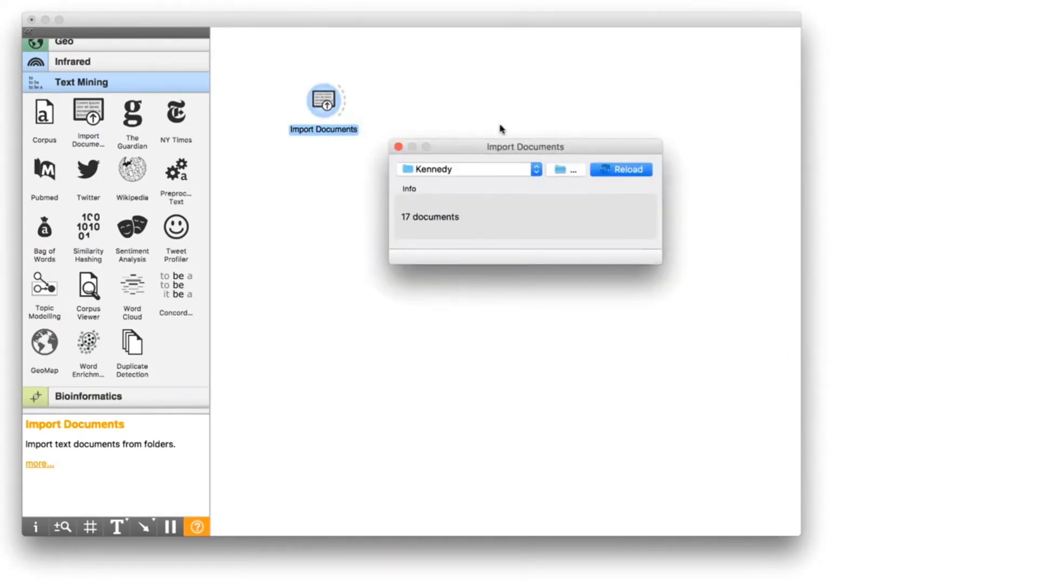
pyautogui.click(399, 147)
# Connect a Corpus Viewer widget to the output of Import Documents
pyautogui.moveTo(344, 98); pyautogui.dragTo(423, 115)
pyautogui.write('view')
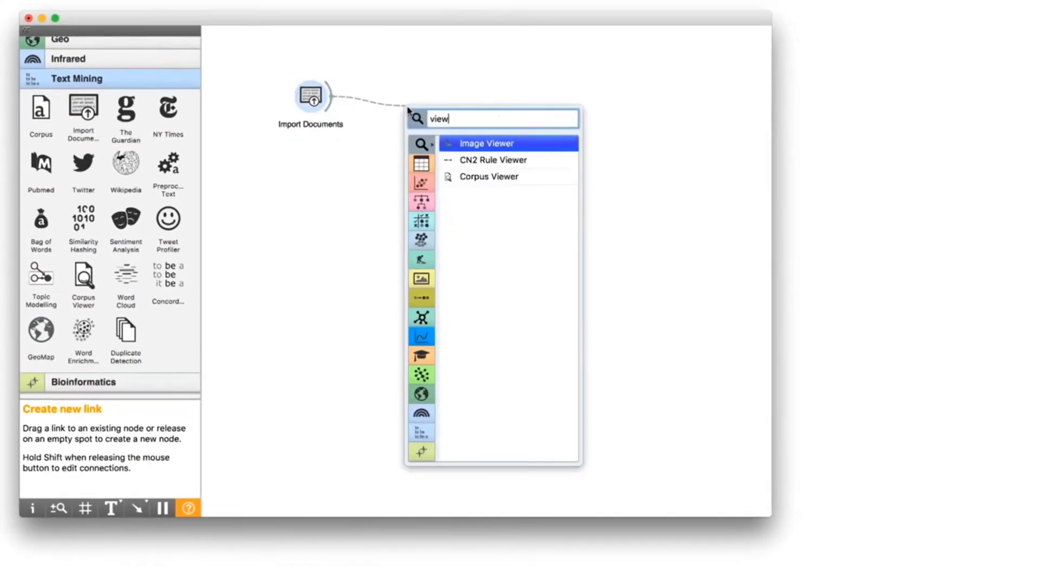
pyautogui.press('Down')
pyautogui.press('Down')
pyautogui.press('Return')
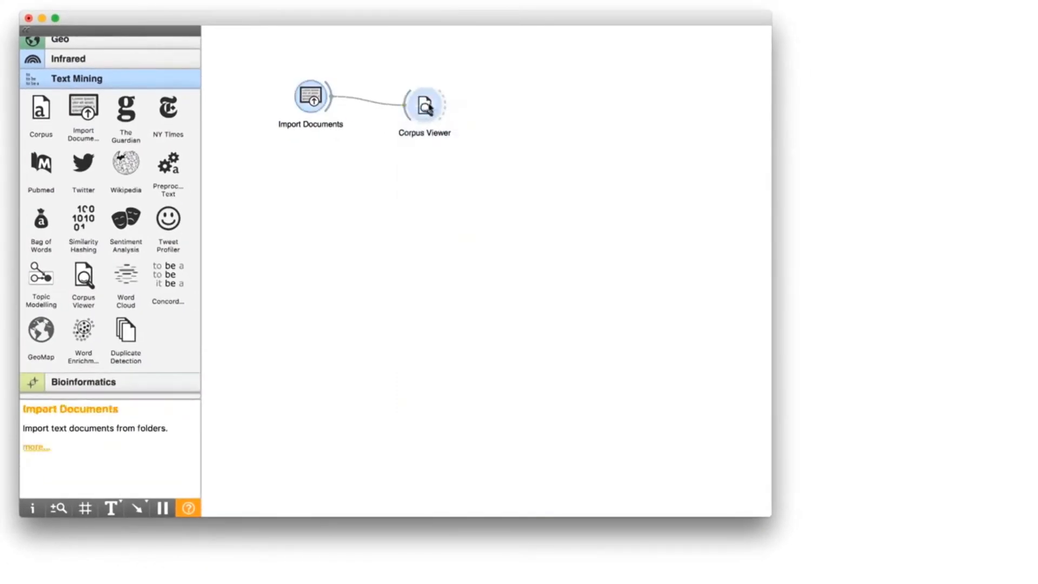
# Open Corpus Viewer to examine the text of the 1960-07-15 Democratic National Convention speech and close the viewer
pyautogui.doubleClick(425, 106)
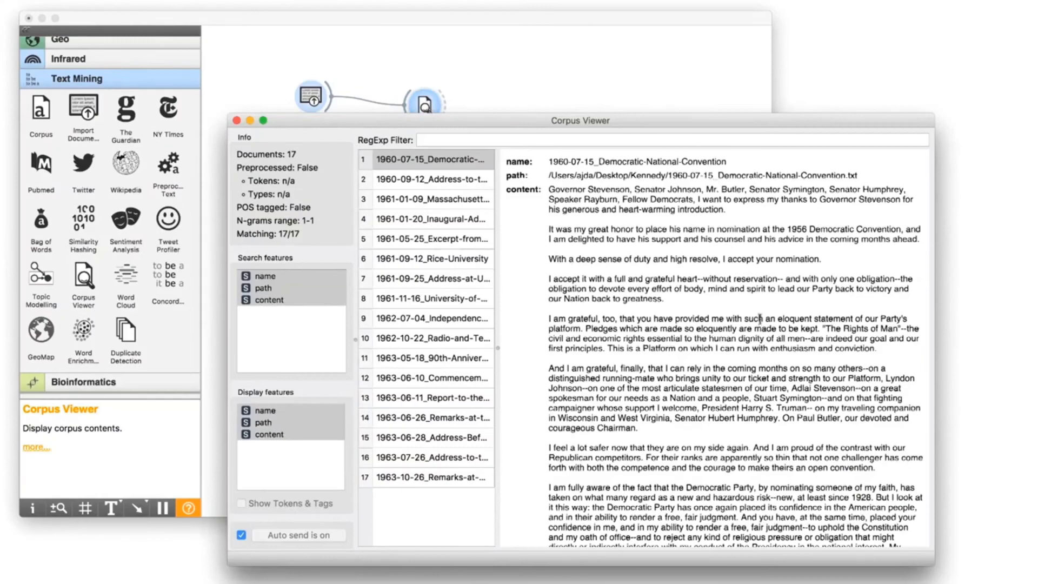
pyautogui.scroll(-5, 757, 324)
pyautogui.scroll(5, 760, 319)
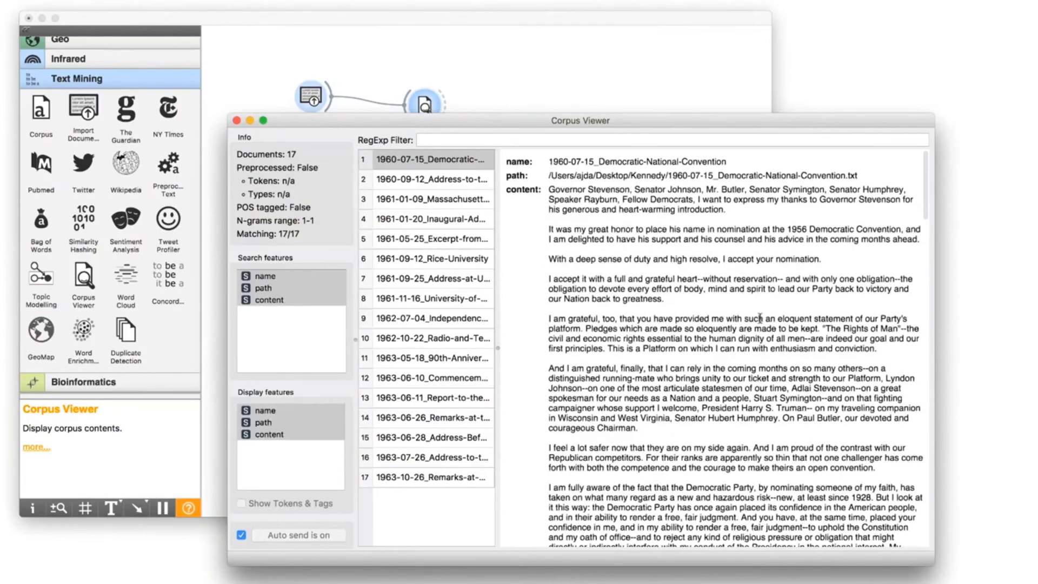
pyautogui.click(237, 120)
# Connect a Preprocess Text widget to the output of Import Documents
pyautogui.moveTo(335, 106); pyautogui.dragTo(381, 189)
pyautogui.write('pre')
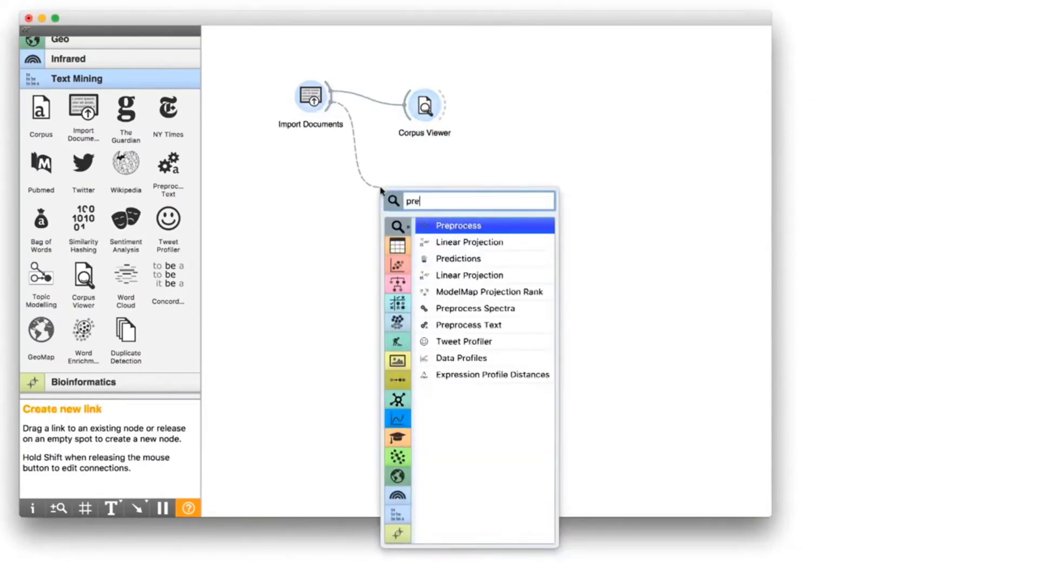
pyautogui.press('Down')
pyautogui.press('Down')
pyautogui.press('Down')
pyautogui.press('Return')
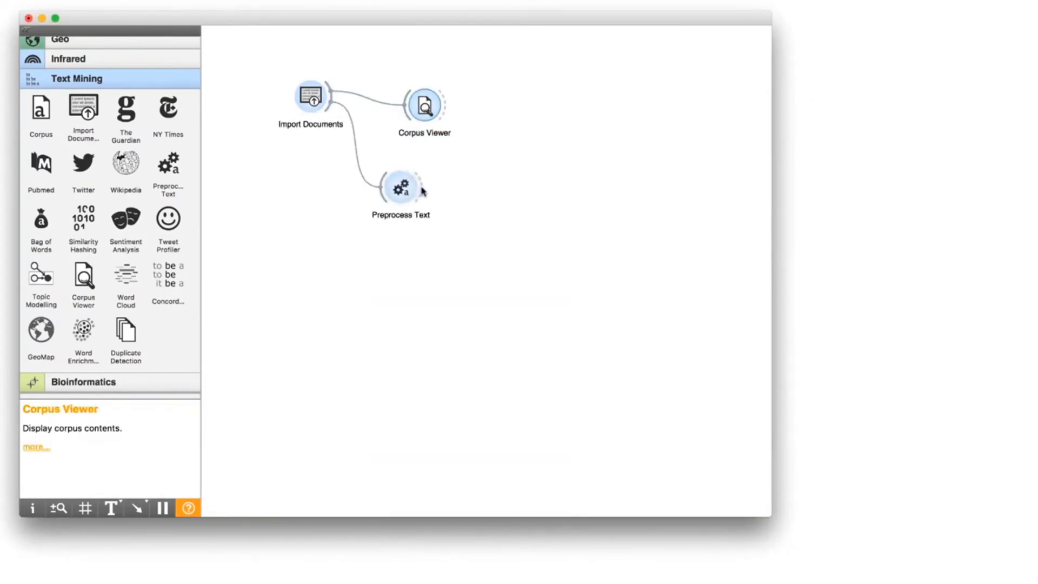
# Extend Preprocess Text with a chain of Bag of Words, Distances and Hierarchical Clustering widgets
pyautogui.moveTo(422, 186); pyautogui.dragTo(617, 185)
pyautogui.write('bag')
pyautogui.press('Return')
pyautogui.write('dist')
pyautogui.press('Down')
pyautogui.press('Return')
pyautogui.write('hier')
pyautogui.press('Return')
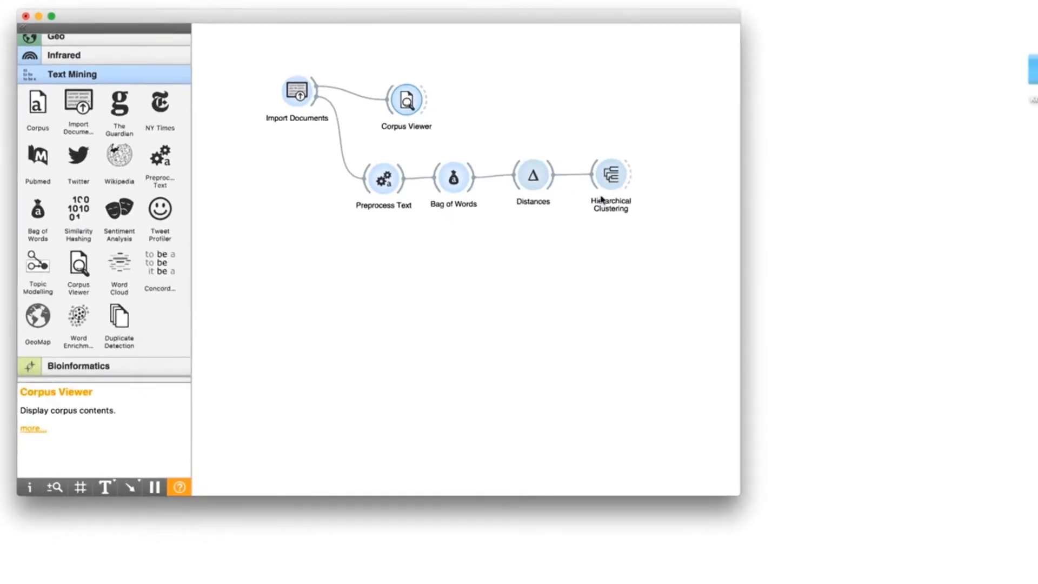
# Open Hierarchical Clustering and annotate the dendrogram leaves with the name attribute
pyautogui.doubleClick(602, 200)
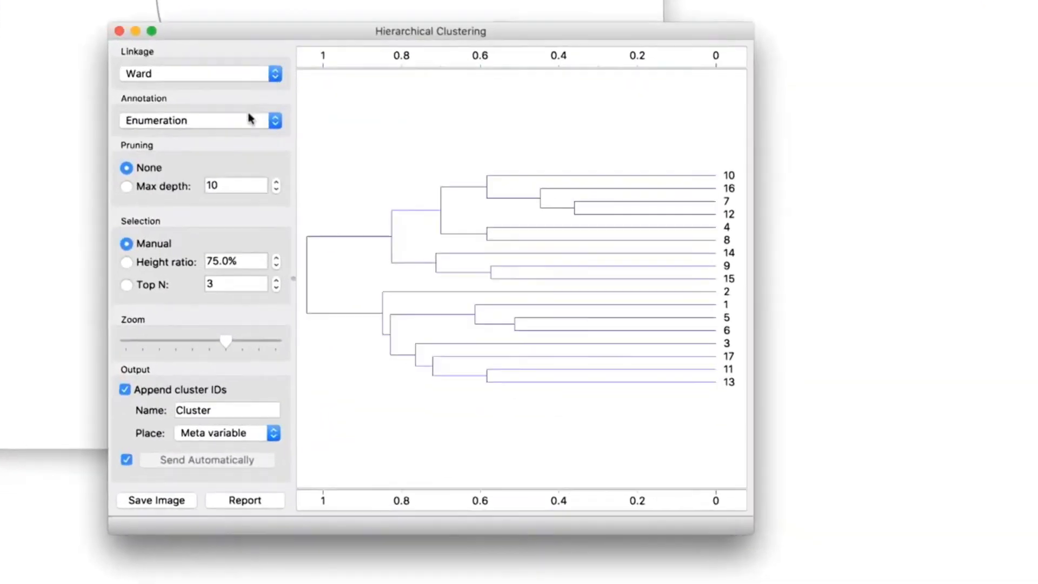
pyautogui.click(404, 236)
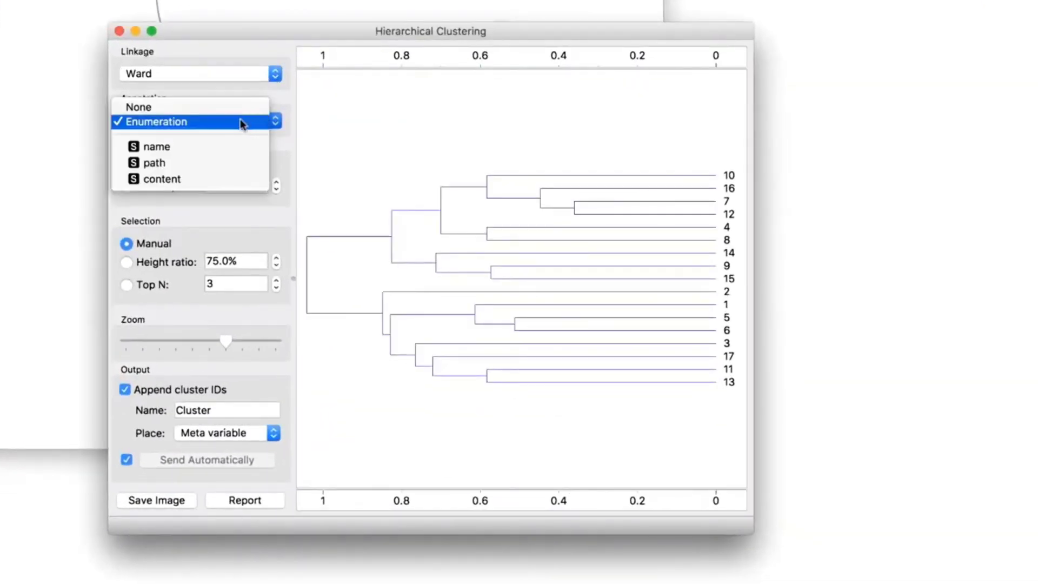
pyautogui.click(195, 147)
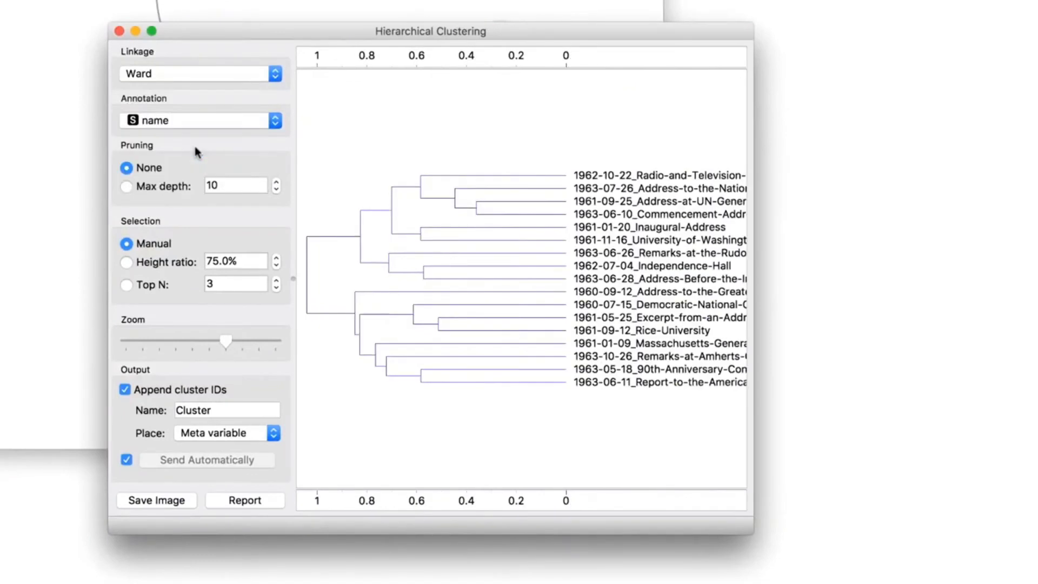
pyautogui.click(336, 57)
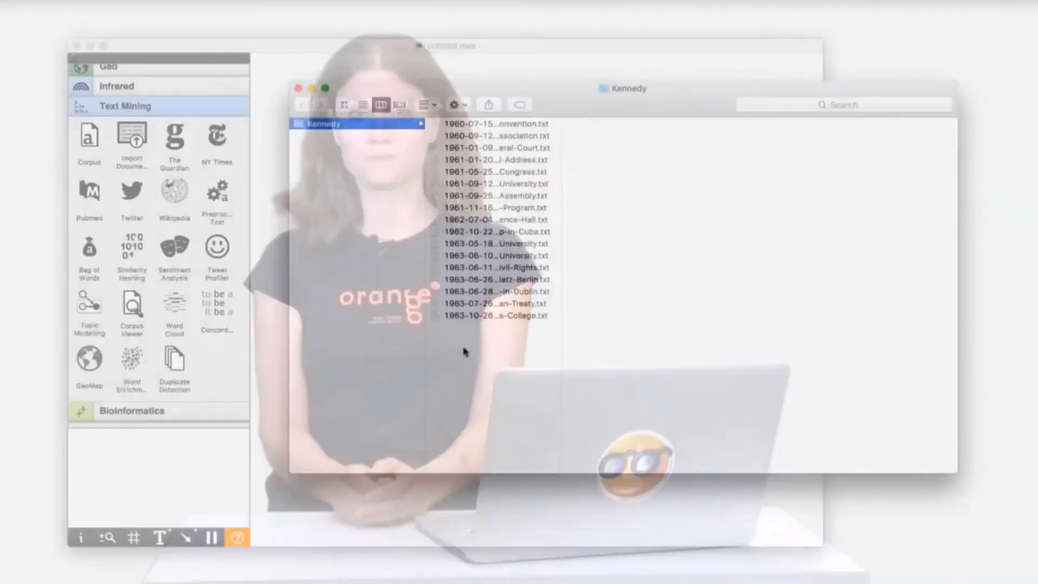
# Switch to Finder and create two subfolders in the Kennedy folder named pre-1962 and post-1962
pyautogui.rightClick(456, 349)
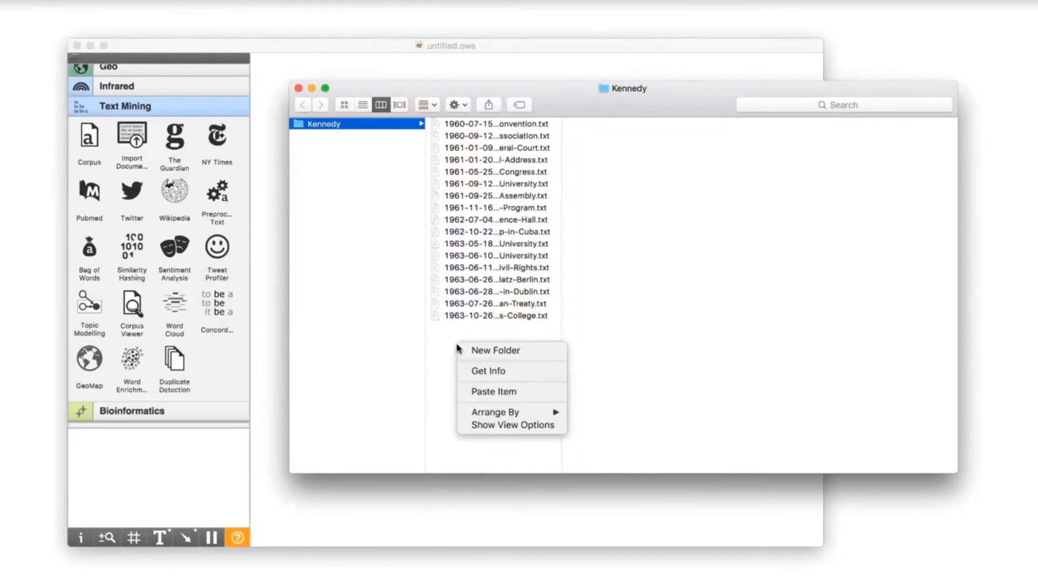
pyautogui.click(467, 350)
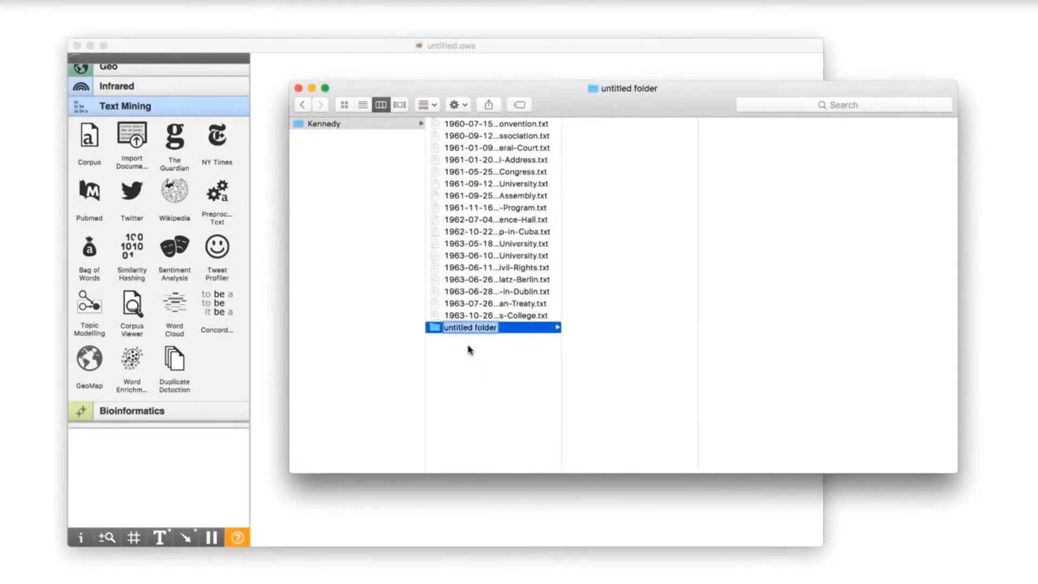
pyautogui.write('pre-1962')
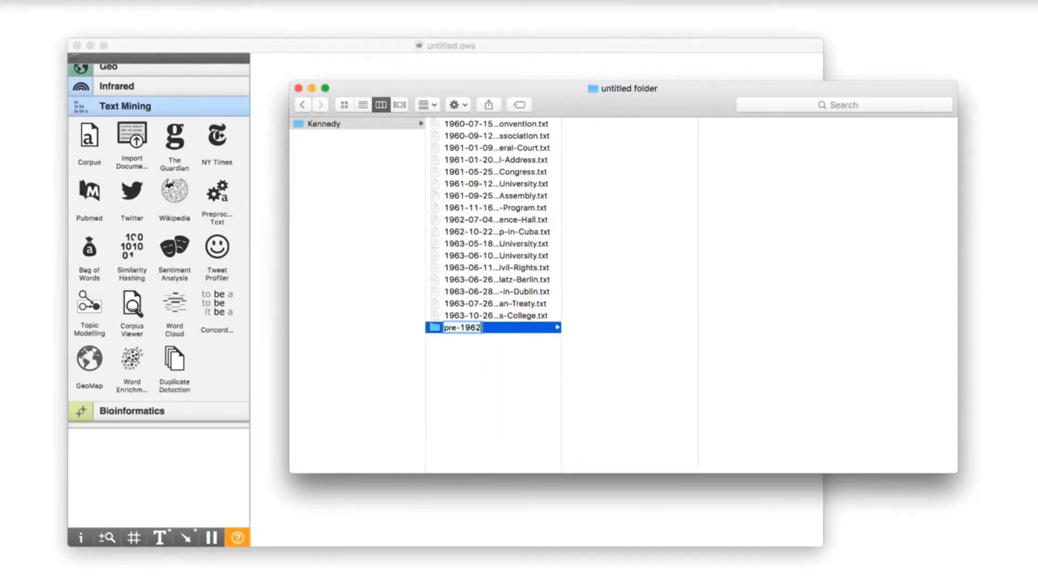
pyautogui.press('Return')
pyautogui.rightClick(471, 358)
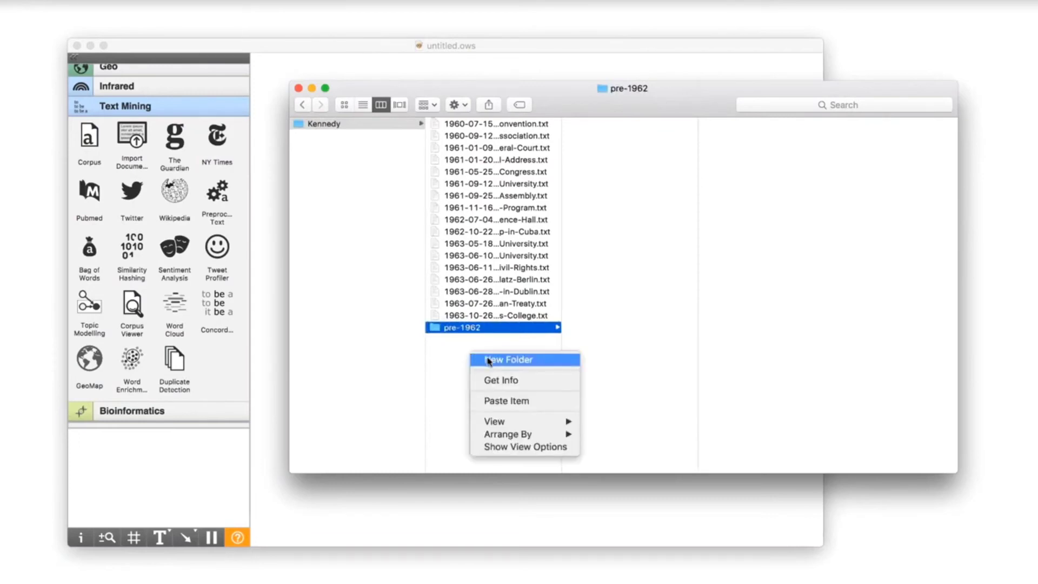
pyautogui.click(479, 361)
pyautogui.write('post-')
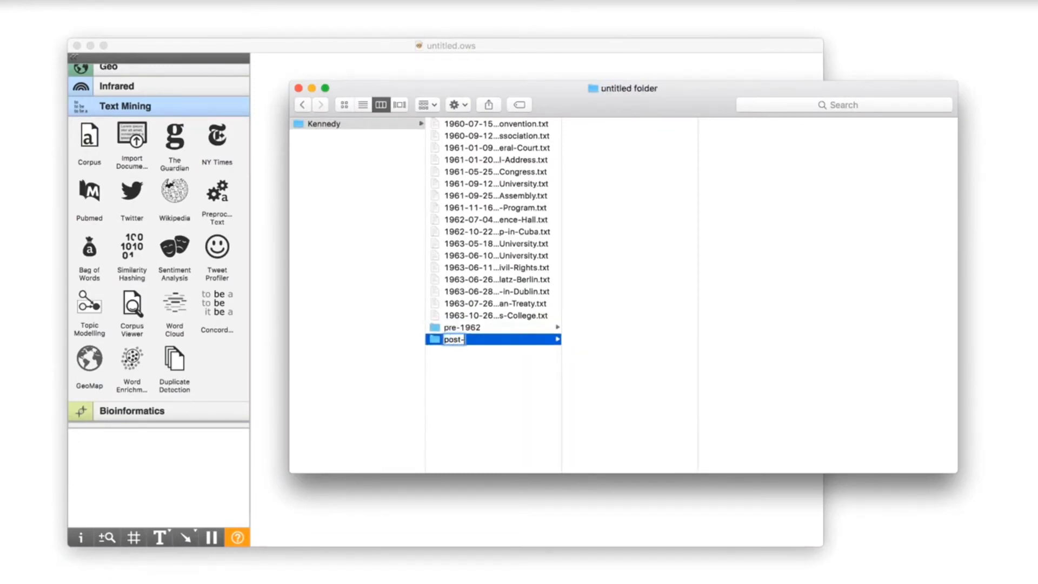
pyautogui.write('1962')
pyautogui.press('Return')
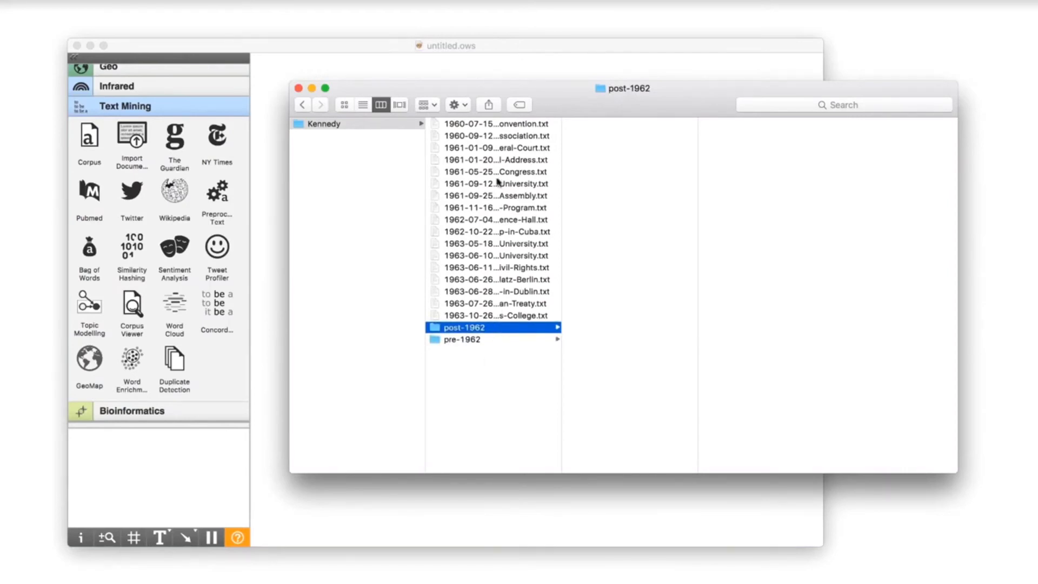
# Move the 1960 and 1961 speeches into pre-1962 and the 1962 and 1963 speeches into post-1962, and check the post-1962 folder
pyautogui.click(489, 124)
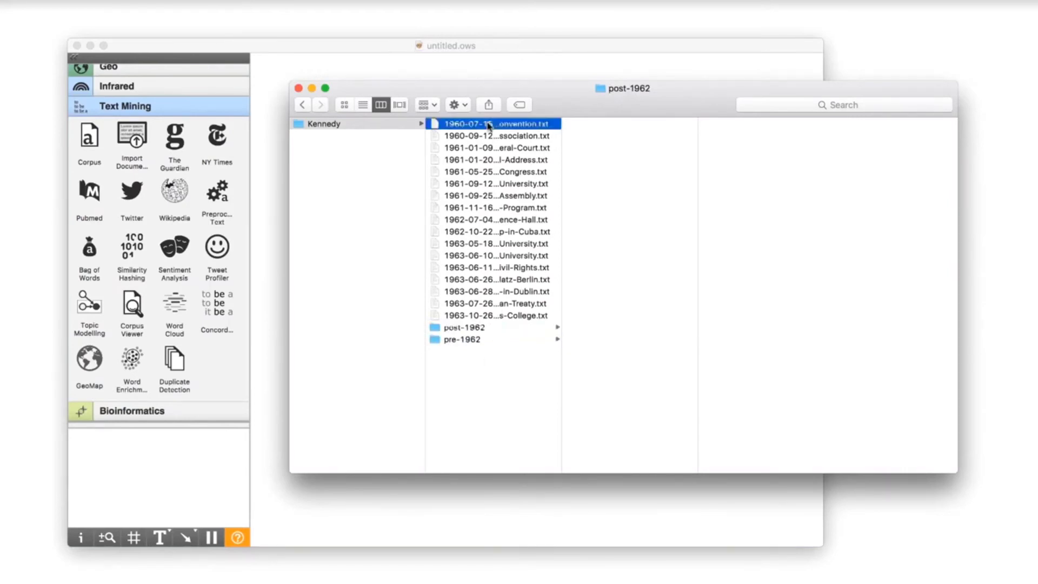
pyautogui.keyDown('shift'); pyautogui.click(484, 208); pyautogui.keyUp('shift')
pyautogui.moveTo(466, 162); pyautogui.dragTo(474, 340)
pyautogui.click(514, 125)
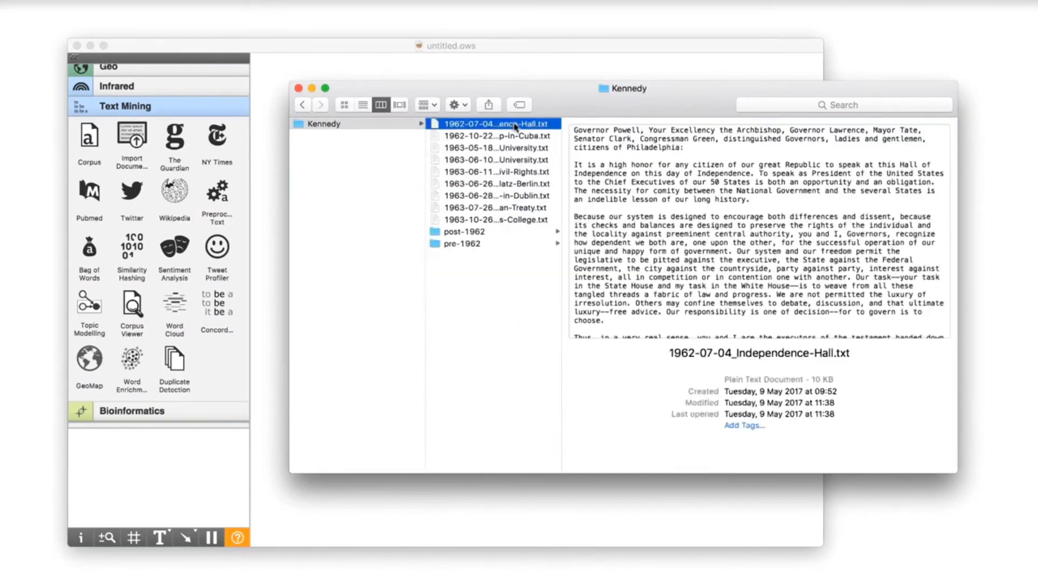
pyautogui.keyDown('shift'); pyautogui.click(513, 218); pyautogui.keyUp('shift')
pyautogui.moveTo(469, 159); pyautogui.dragTo(468, 232)
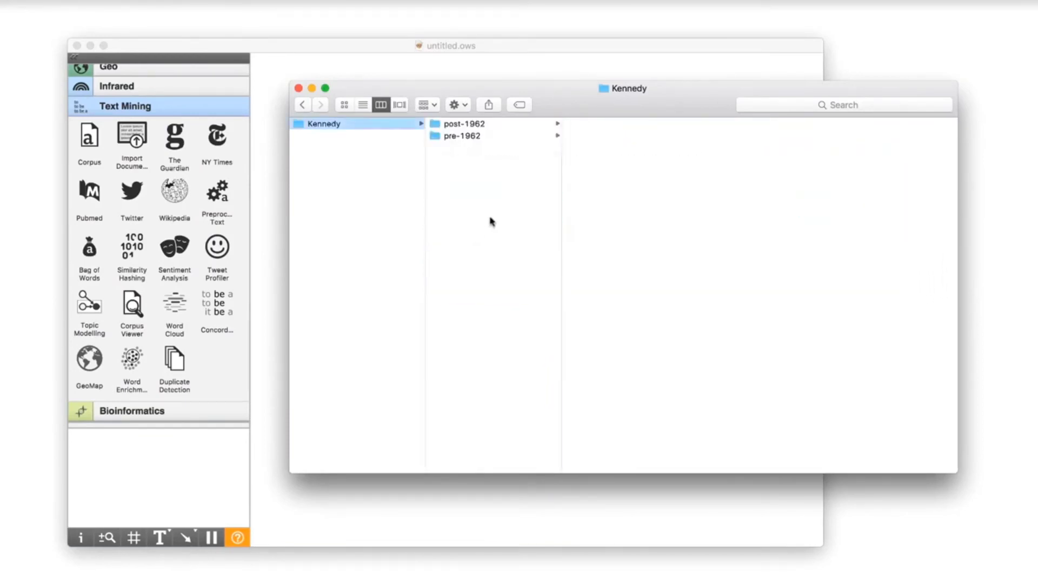
pyautogui.click(479, 126)
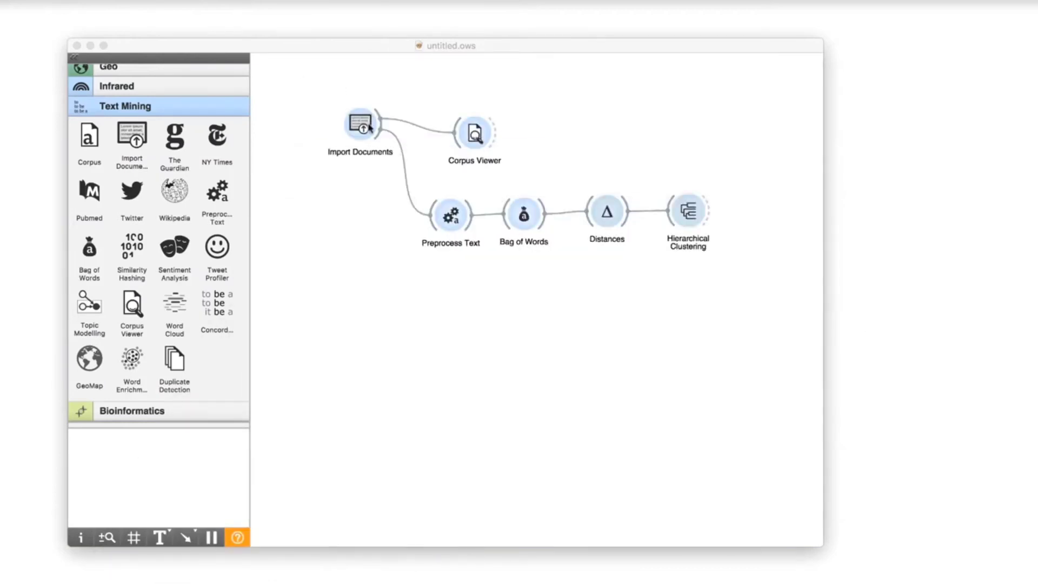
# Switch to Orange, reload the Kennedy folder in Import Documents and close its window
pyautogui.doubleClick(362, 126)
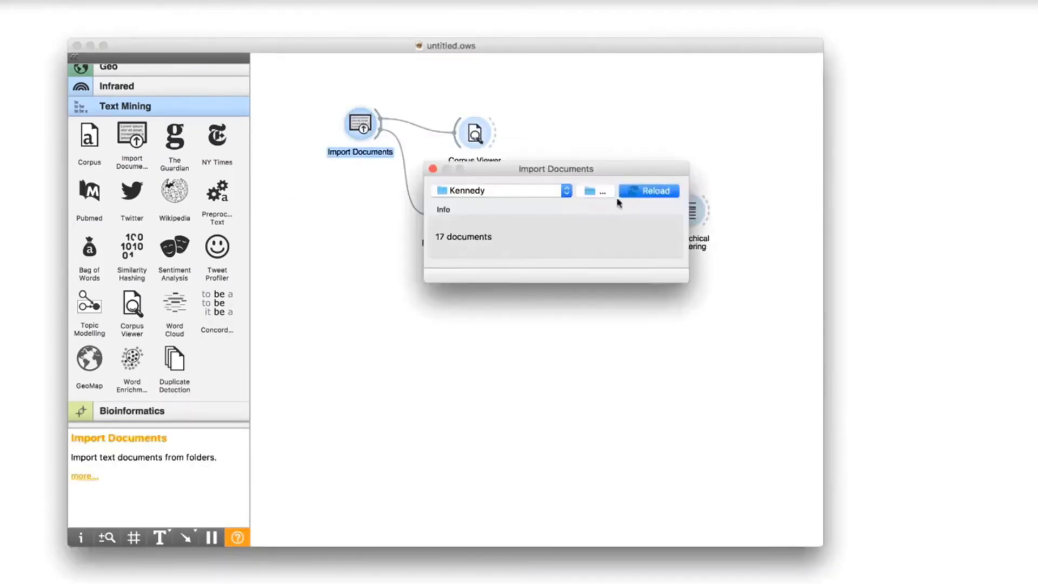
pyautogui.click(634, 191)
pyautogui.click(433, 169)
# Connect a Data Table to Import Documents and open it to examine the imported speeches
pyautogui.moveTo(380, 123); pyautogui.dragTo(456, 82)
pyautogui.write('data')
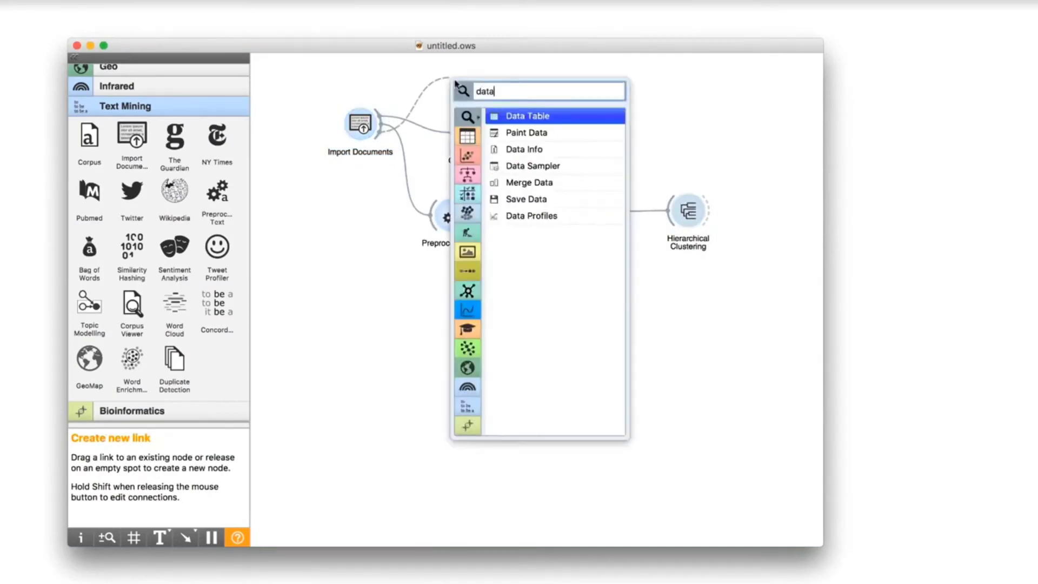
pyautogui.press('Return')
pyautogui.doubleClick(456, 83)
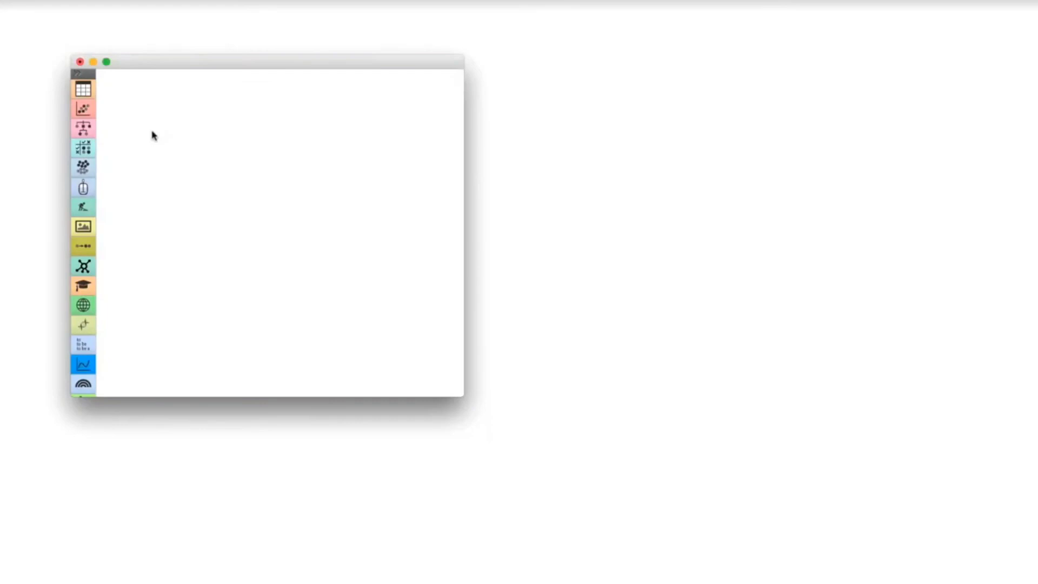
# Add a File widget to the empty canvas, open it to check that iris.tab is loaded and close it
pyautogui.rightClick(152, 135)
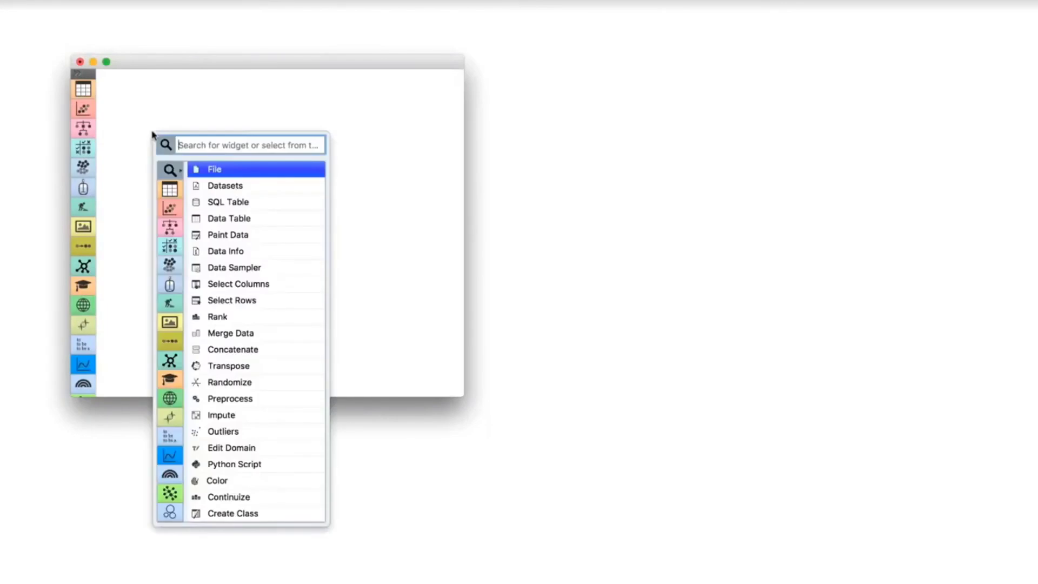
pyautogui.write('file')
pyautogui.press('Return')
pyautogui.doubleClick(152, 132)
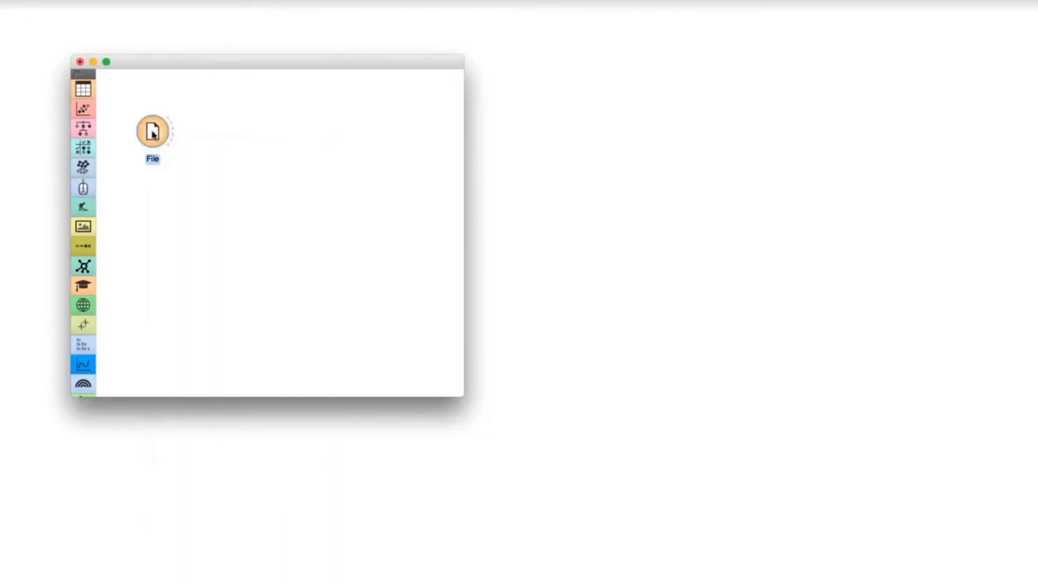
pyautogui.moveTo(487, 186); pyautogui.dragTo(306, 127)
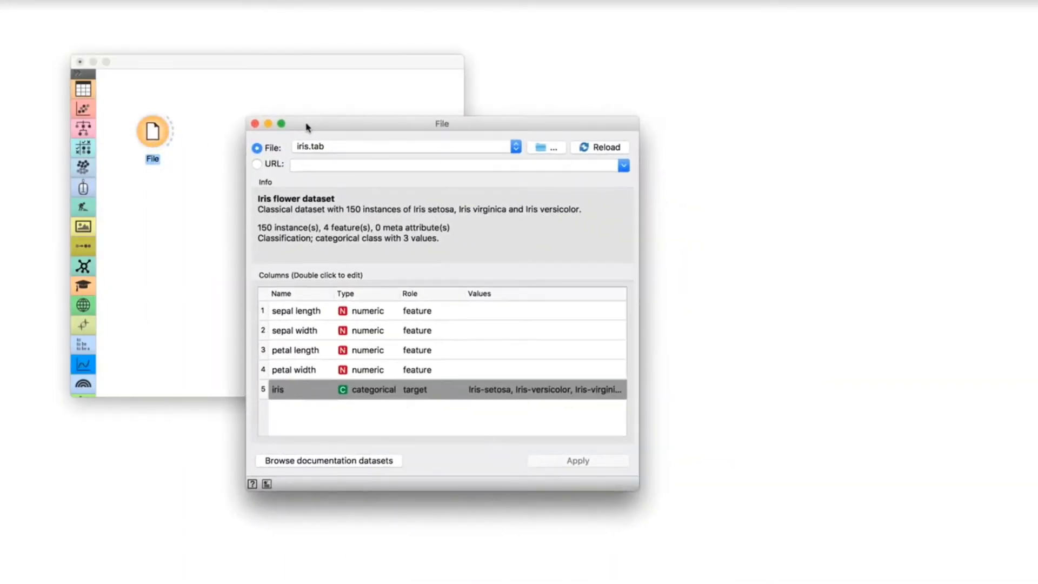
pyautogui.click(266, 125)
# Connect a Scatter Plot to the File widget and open it to examine sepal length against sepal width
pyautogui.moveTo(173, 132); pyautogui.dragTo(223, 134)
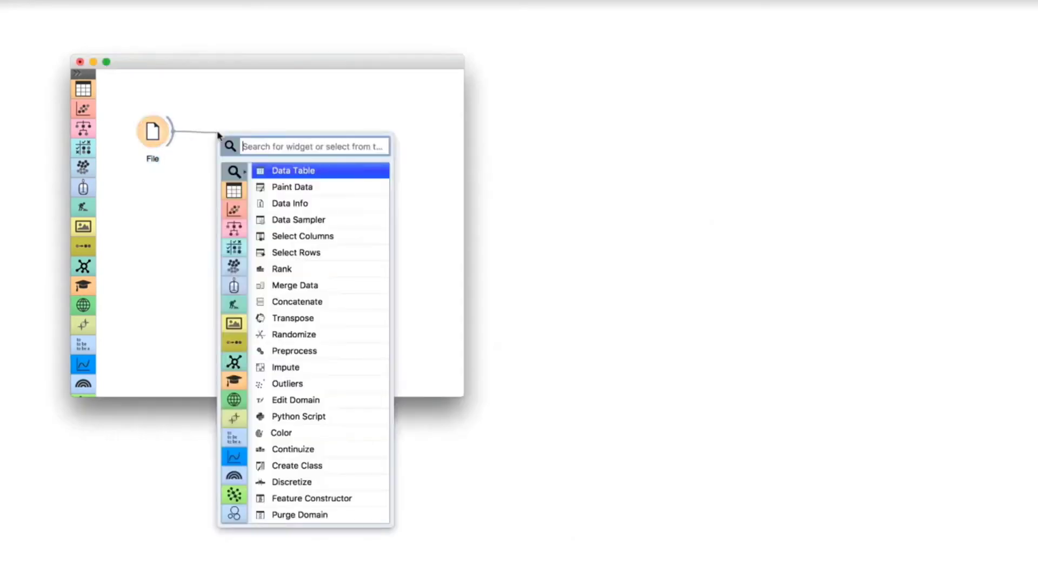
pyautogui.write('sca')
pyautogui.click(291, 170)
pyautogui.doubleClick(238, 133)
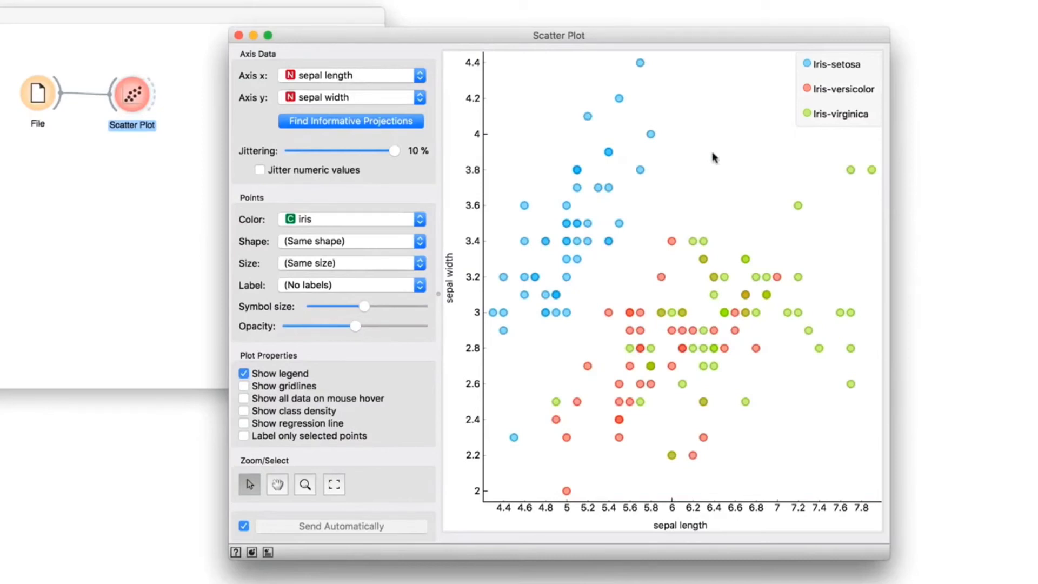
pyautogui.click(421, 78)
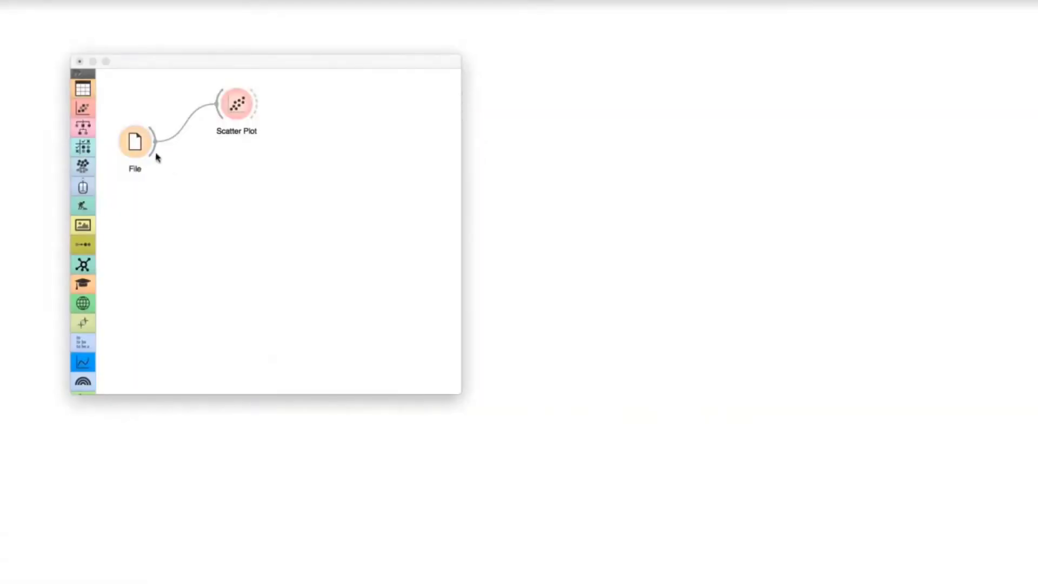
# Connect a FreeViz widget to the File widget and open its projection of the iris data
pyautogui.moveTo(155, 153); pyautogui.dragTo(211, 171)
pyautogui.write('free')
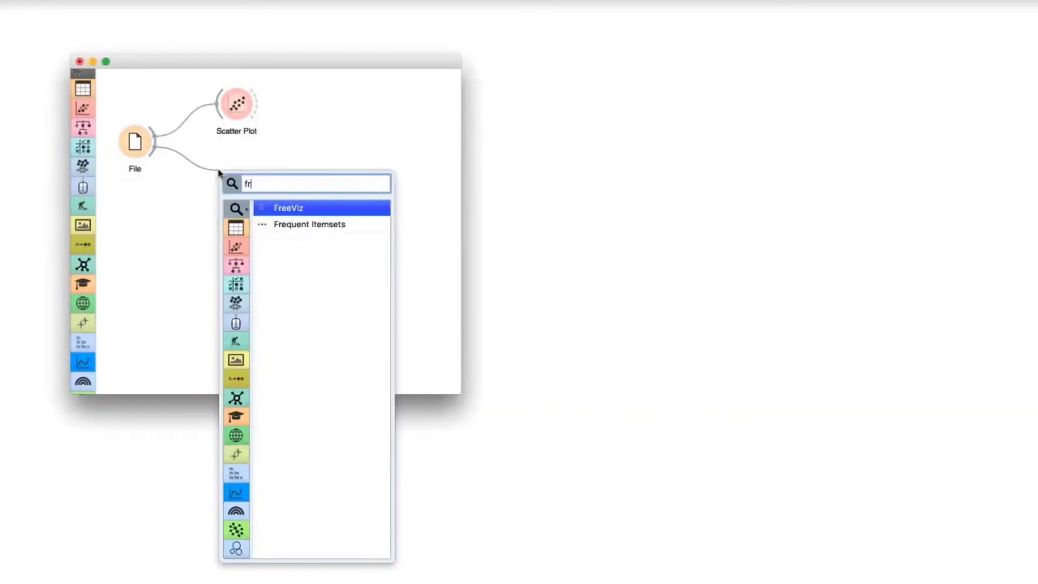
pyautogui.click(282, 210)
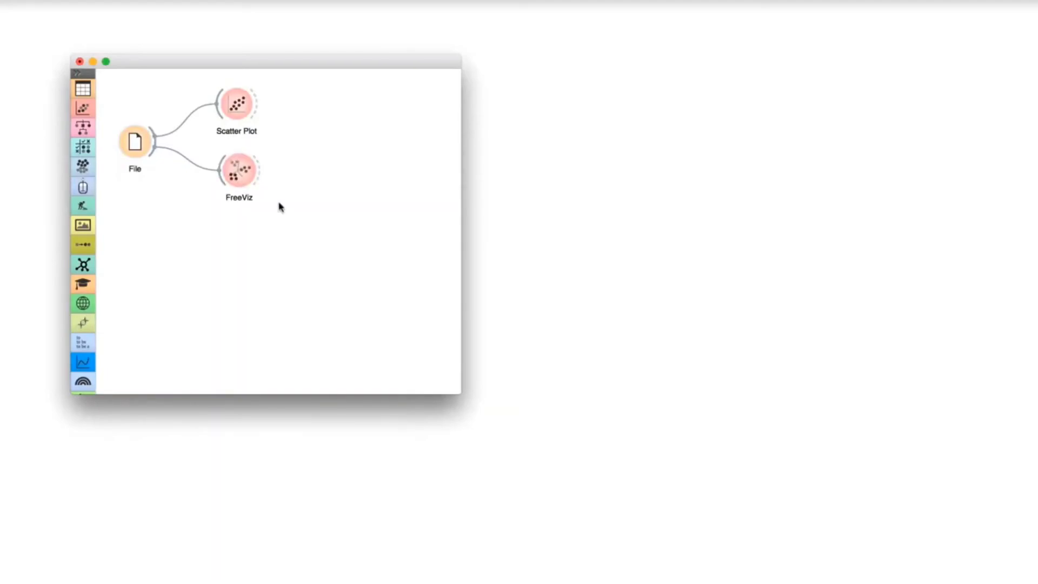
pyautogui.click(246, 173)
pyautogui.doubleClick(246, 173)
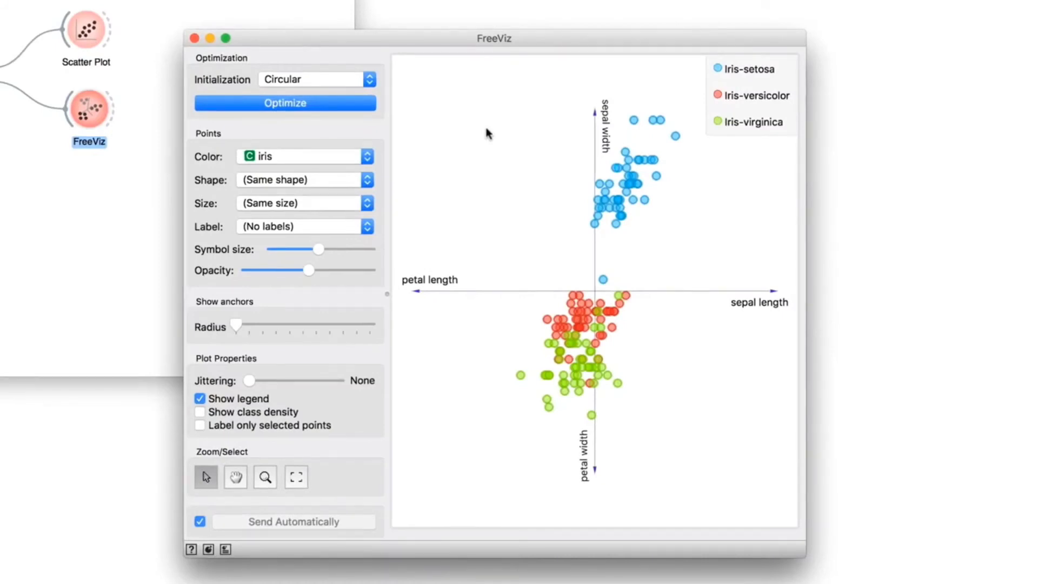
# Optimize the FreeViz projection and swing the sepal width anchor away from the vertical, toward the petal length side
pyautogui.click(336, 102)
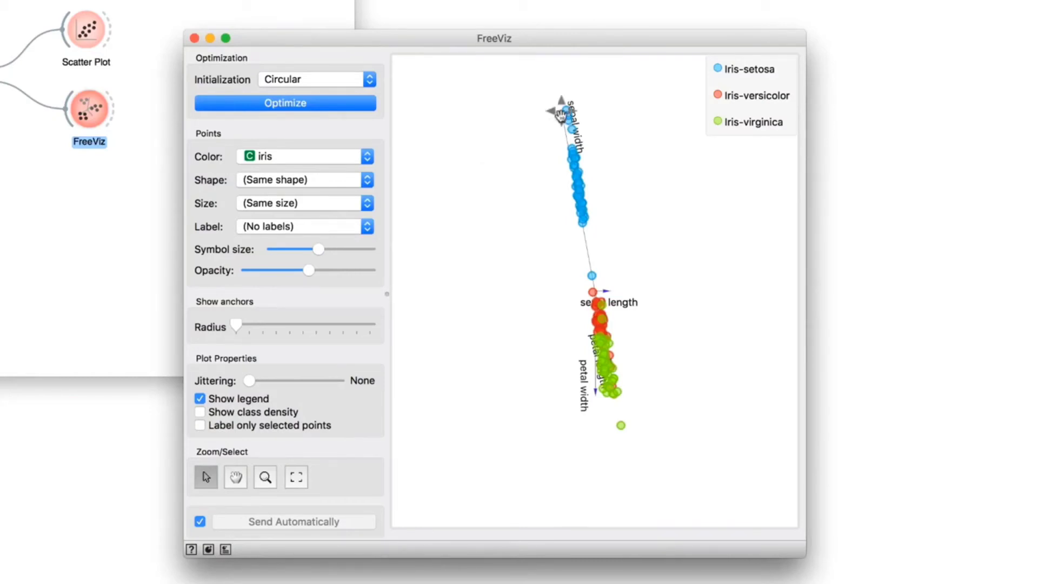
pyautogui.moveTo(560, 114); pyautogui.dragTo(517, 134)
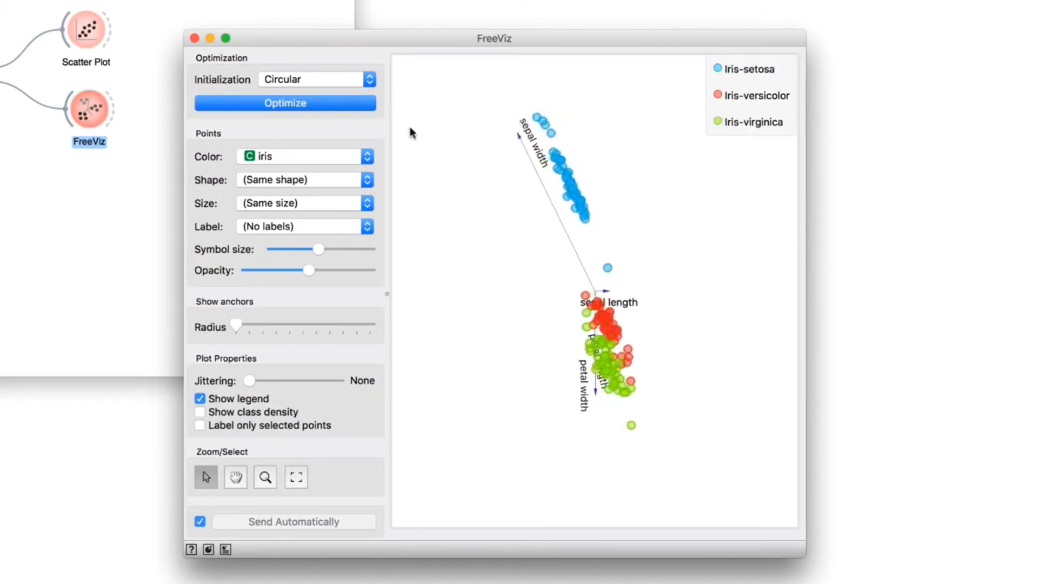
# Swing the petal width anchor clockwise in the FreeViz projection, away from petal length
pyautogui.moveTo(594, 397); pyautogui.dragTo(564, 396)
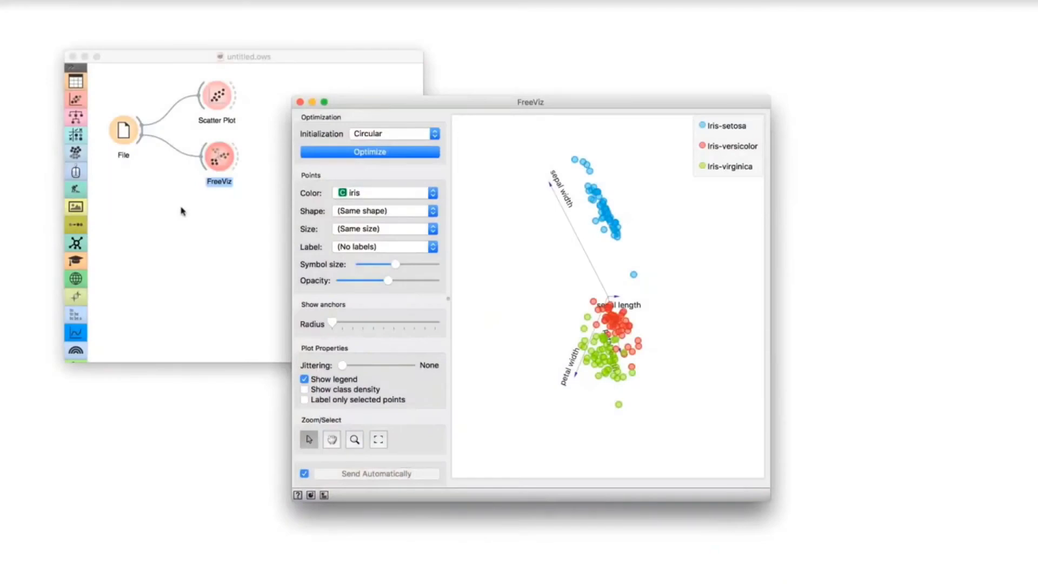
# Load zoo.tab from the documentation datasets into the File widget, close it and return to the FreeViz window
pyautogui.doubleClick(129, 142)
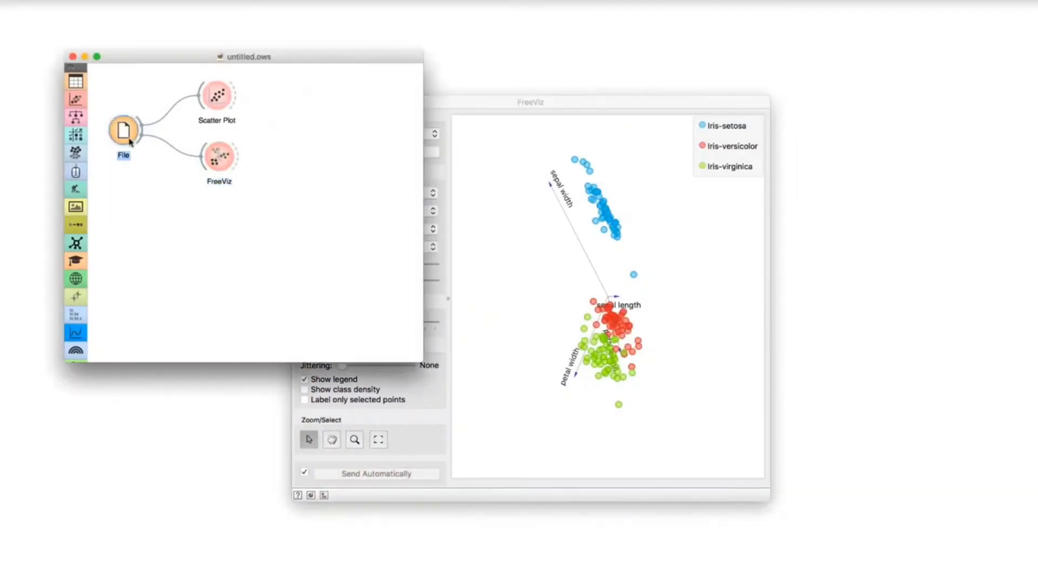
pyautogui.click(297, 420)
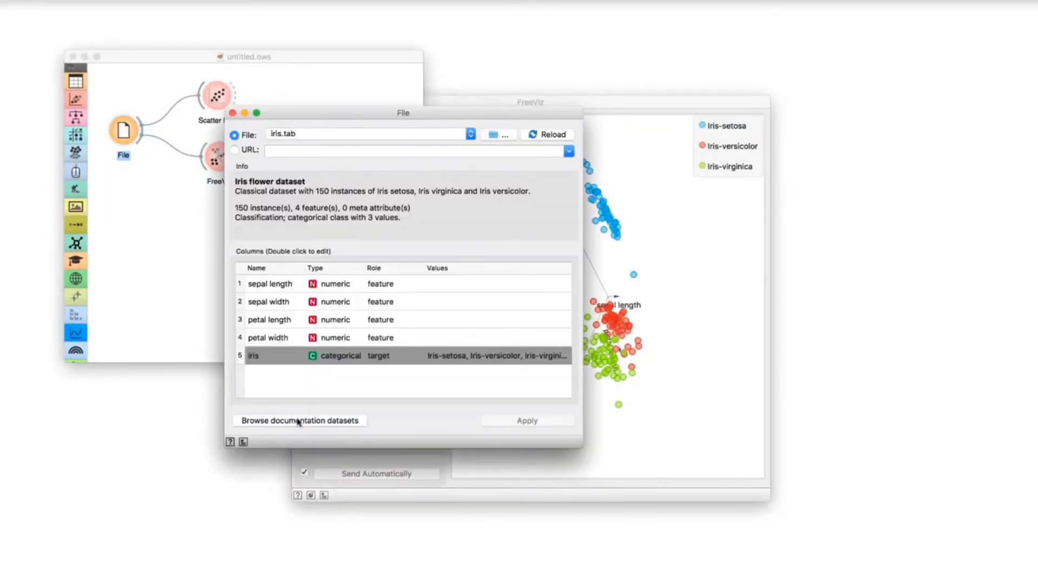
pyautogui.scroll(-10, 295, 316)
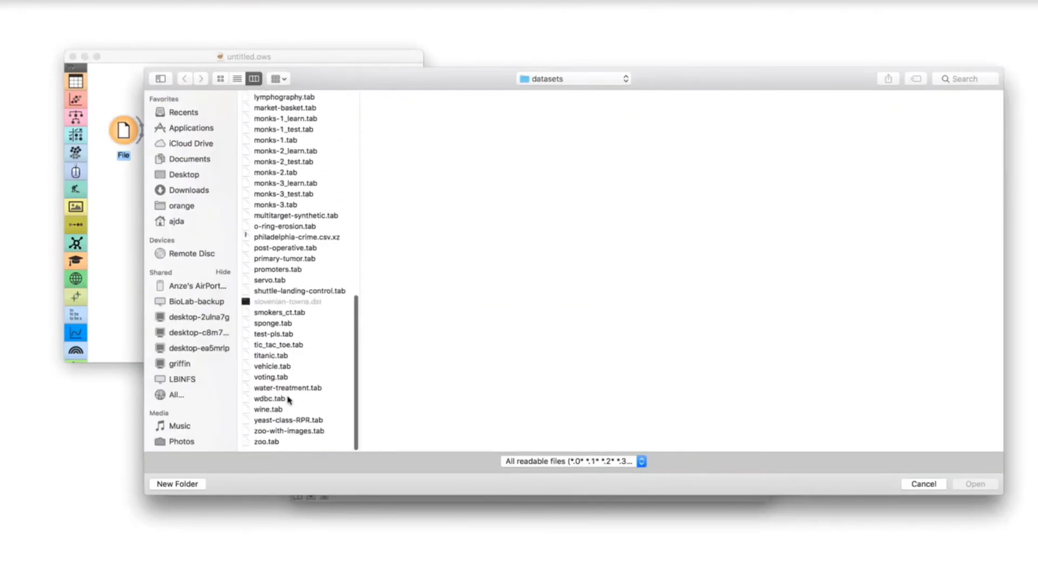
pyautogui.click(270, 448)
pyautogui.doubleClick(271, 447)
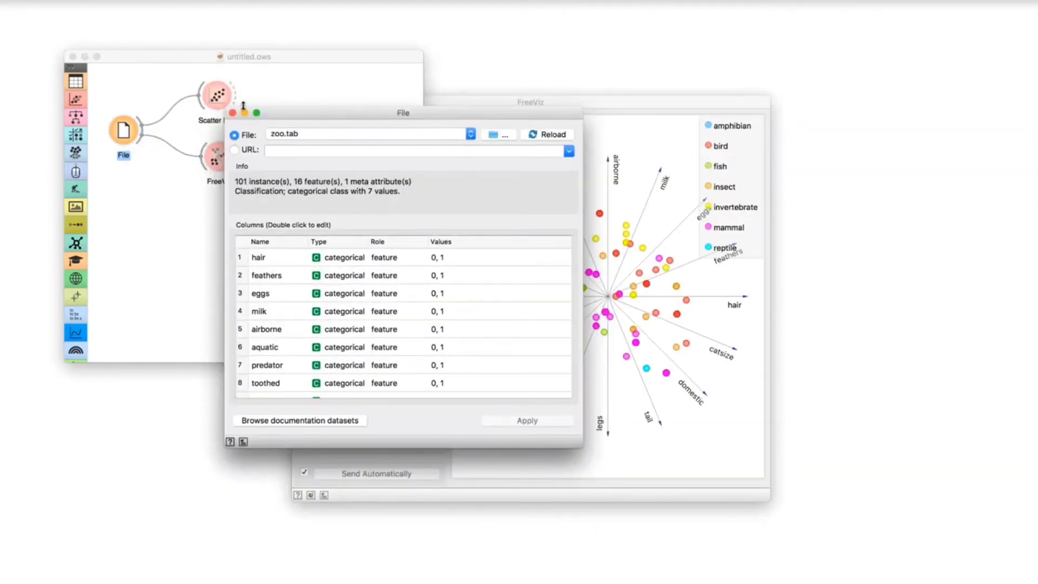
pyautogui.click(233, 113)
pyautogui.click(444, 110)
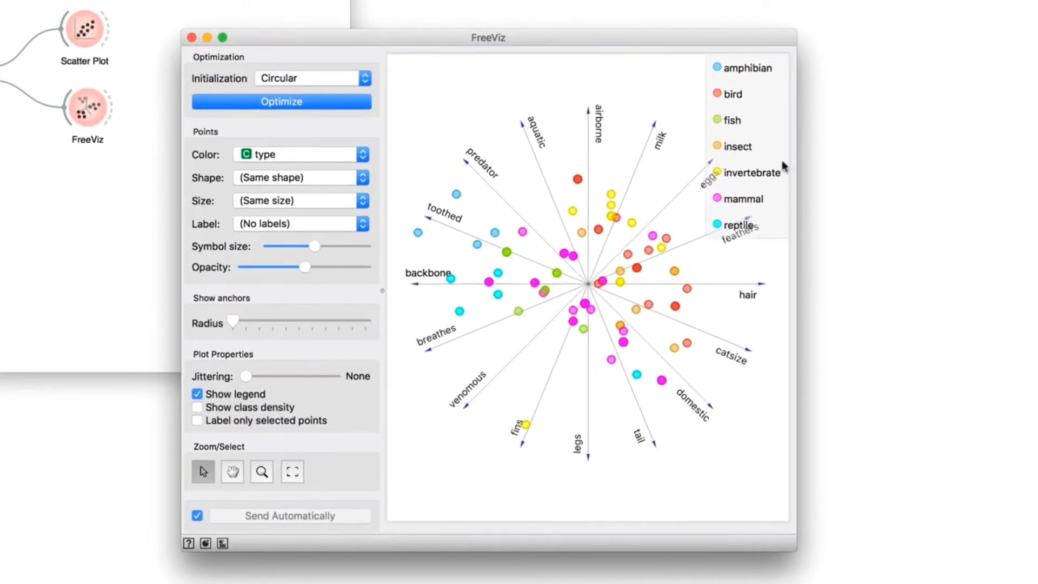
# Widen the FreeViz window, run the optimization on the zoo data, stop it and show class density
pyautogui.moveTo(798, 167); pyautogui.dragTo(985, 200)
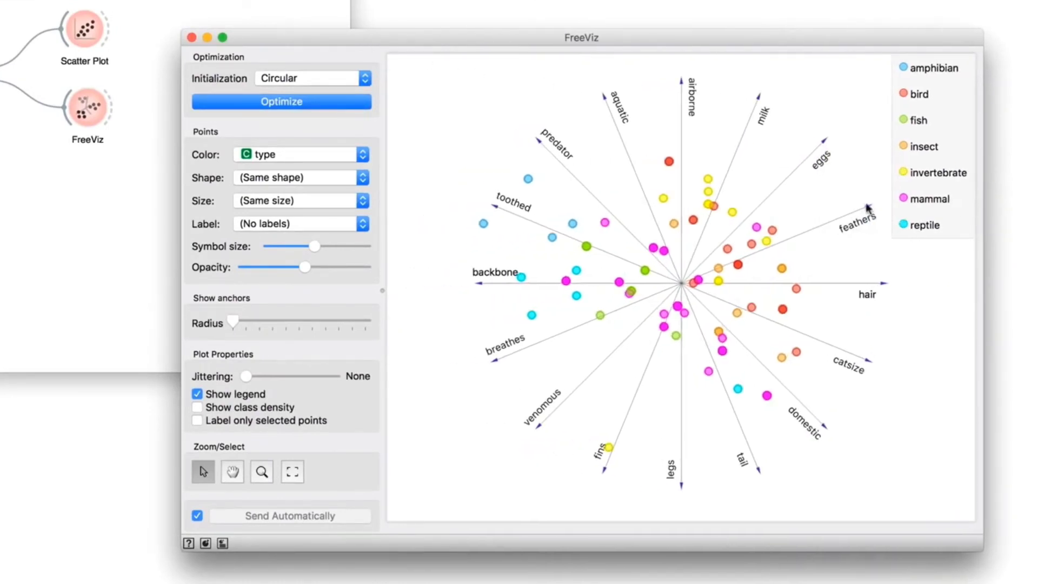
pyautogui.click(313, 104)
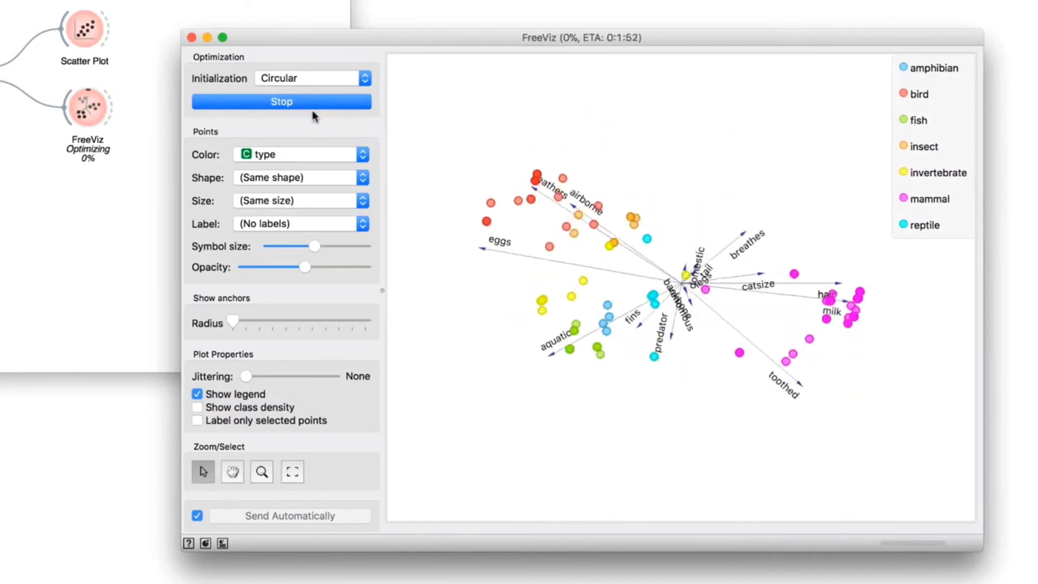
pyautogui.click(318, 104)
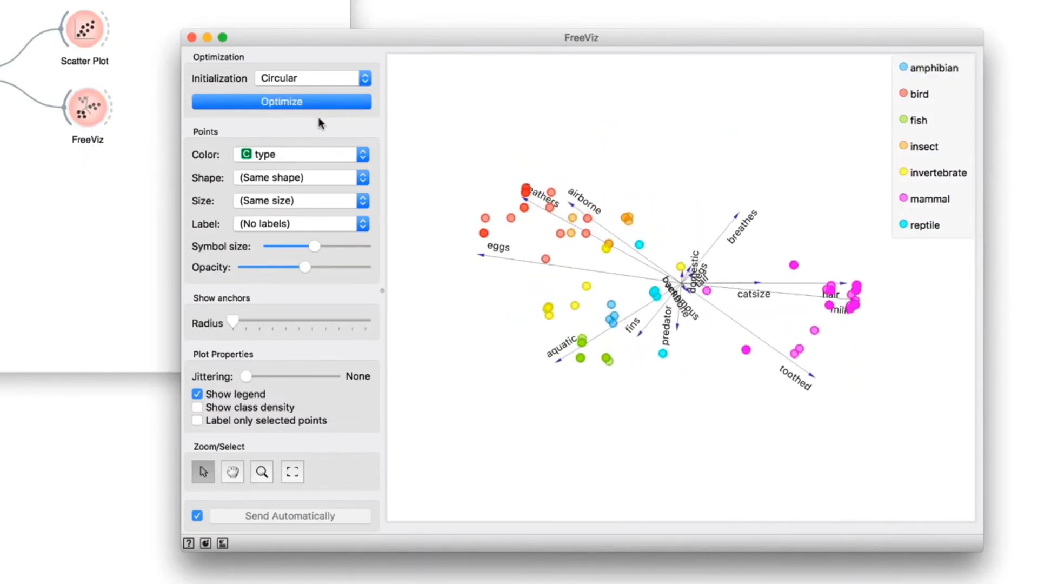
pyautogui.click(197, 408)
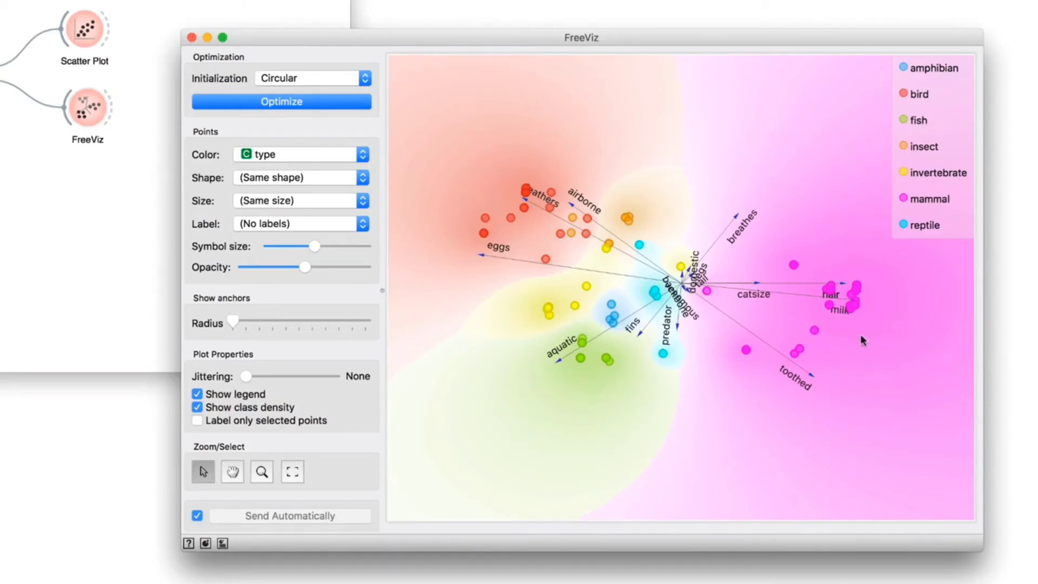
# Swing the hair anchor upward, away from milk, and slightly increase the radius for showing anchors
pyautogui.moveTo(841, 285); pyautogui.dragTo(844, 250)
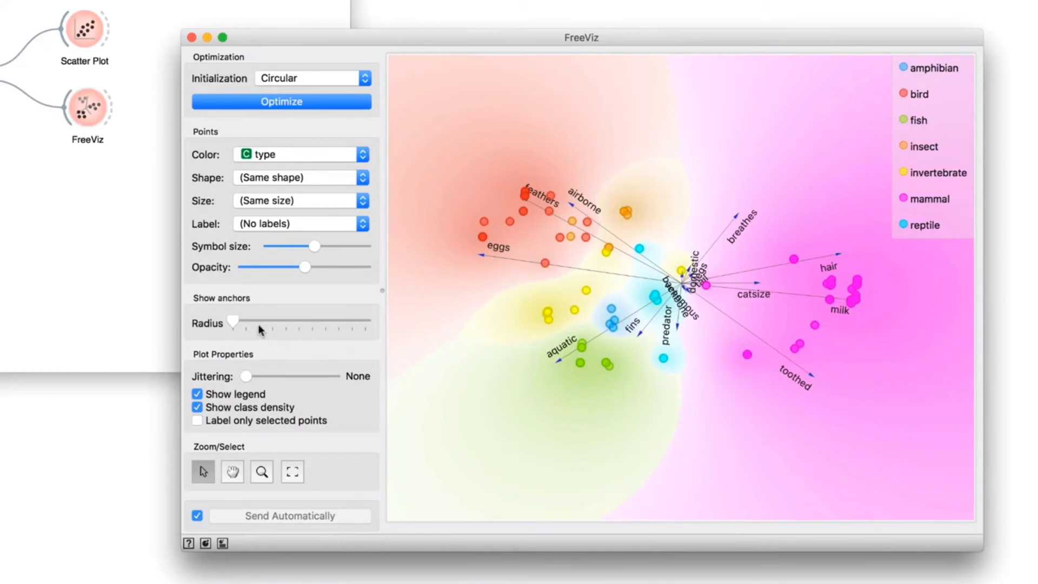
pyautogui.moveTo(233, 324); pyautogui.dragTo(259, 324)
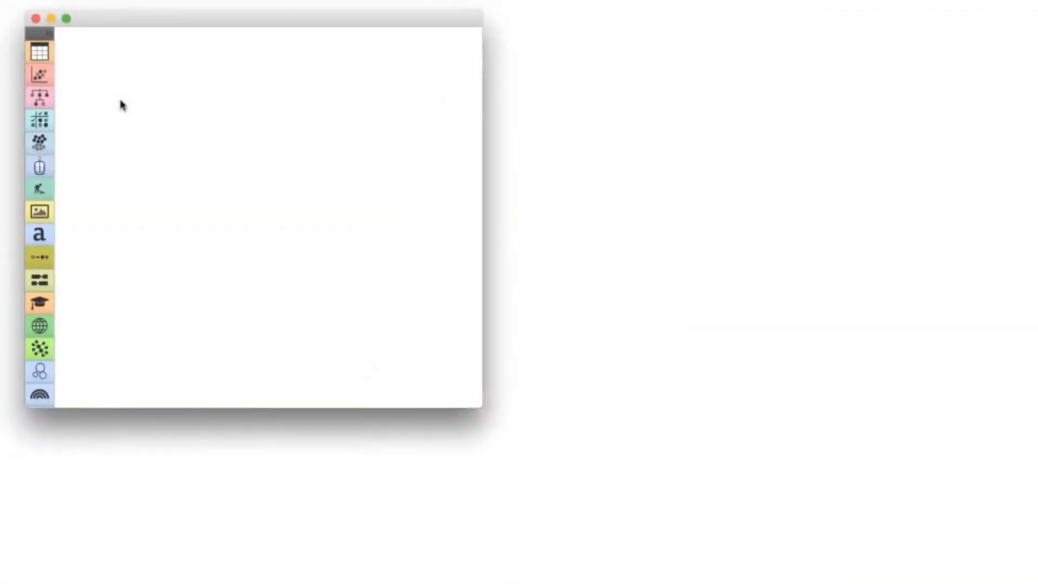
# Add a Corpus widget to the empty canvas, load grimm-tales-selected.tab in it and close it
pyautogui.rightClick(121, 105)
pyautogui.write('cor')
pyautogui.press('Return')
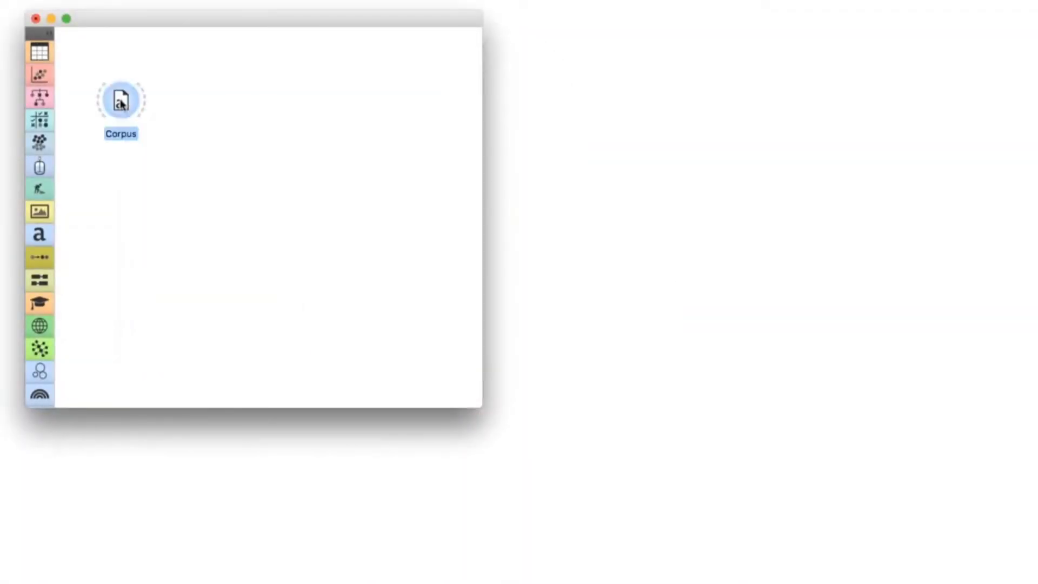
pyautogui.doubleClick(121, 104)
pyautogui.click(427, 242)
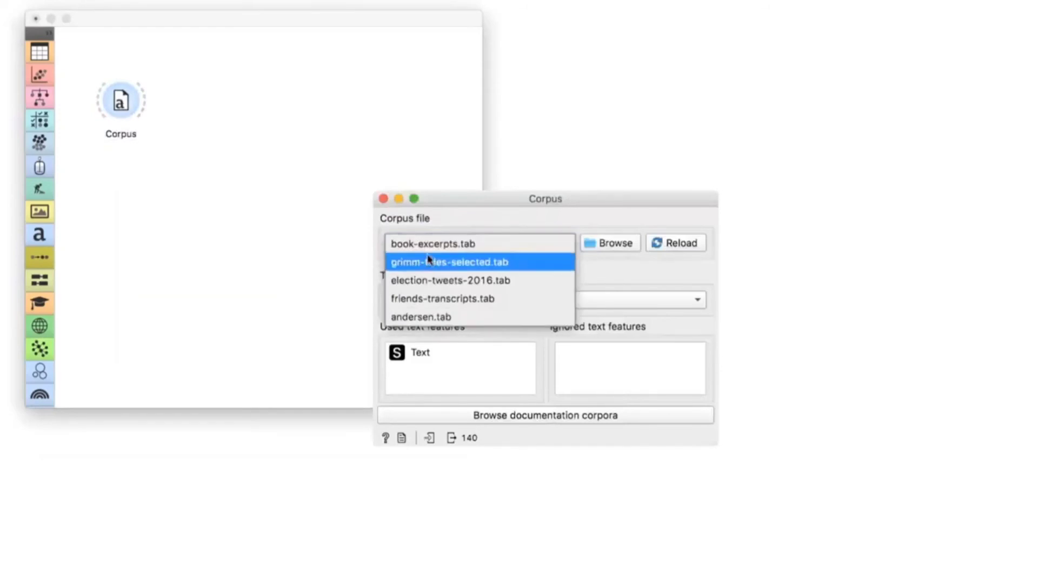
pyautogui.click(428, 262)
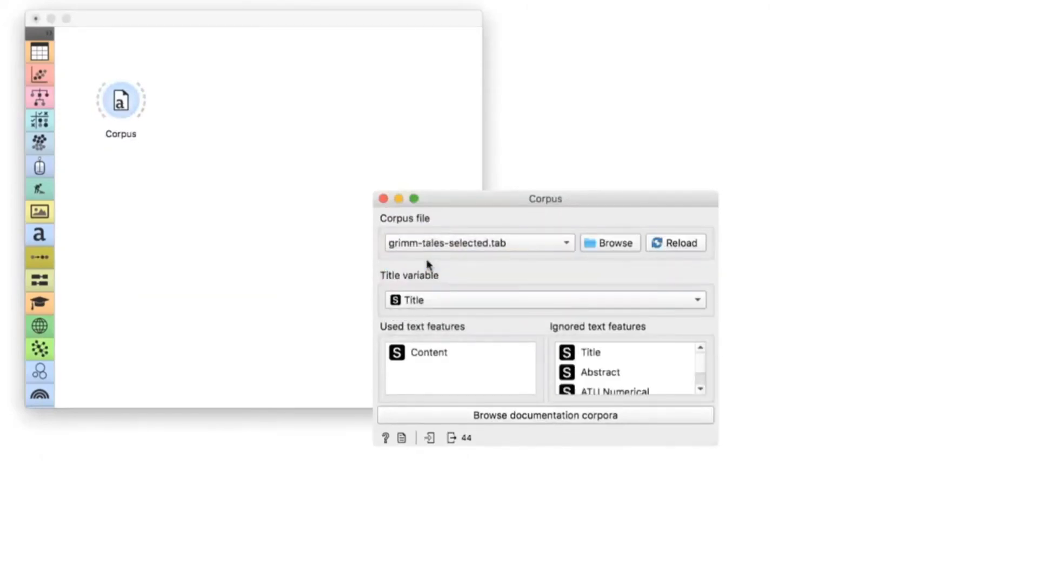
pyautogui.click(383, 199)
# Connect a Corpus Viewer to the Corpus widget, open it and enlarge its document text area
pyautogui.moveTo(156, 112); pyautogui.dragTo(225, 100)
pyautogui.click(273, 139)
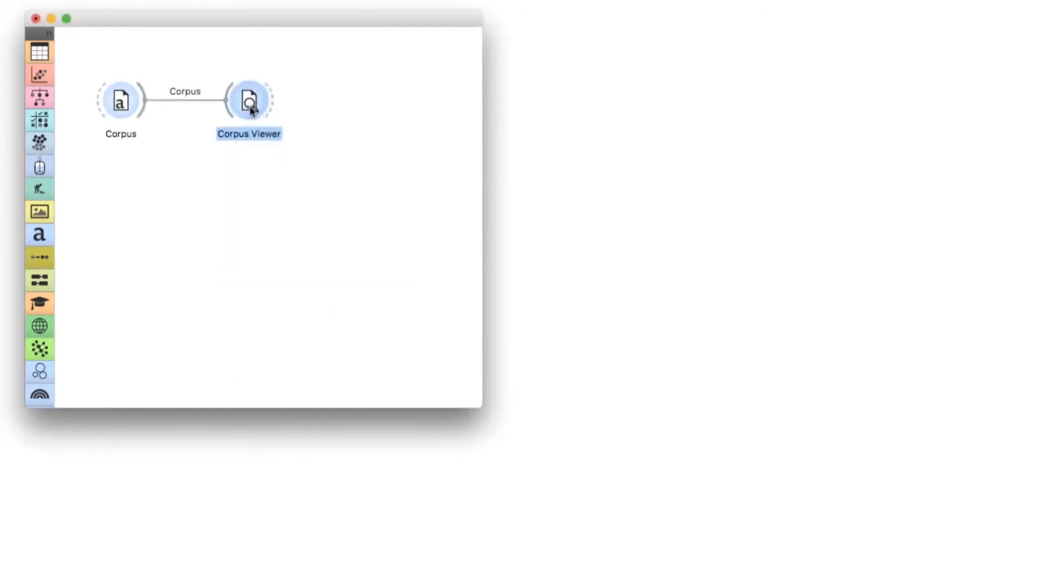
pyautogui.doubleClick(251, 103)
pyautogui.moveTo(749, 282); pyautogui.dragTo(922, 283)
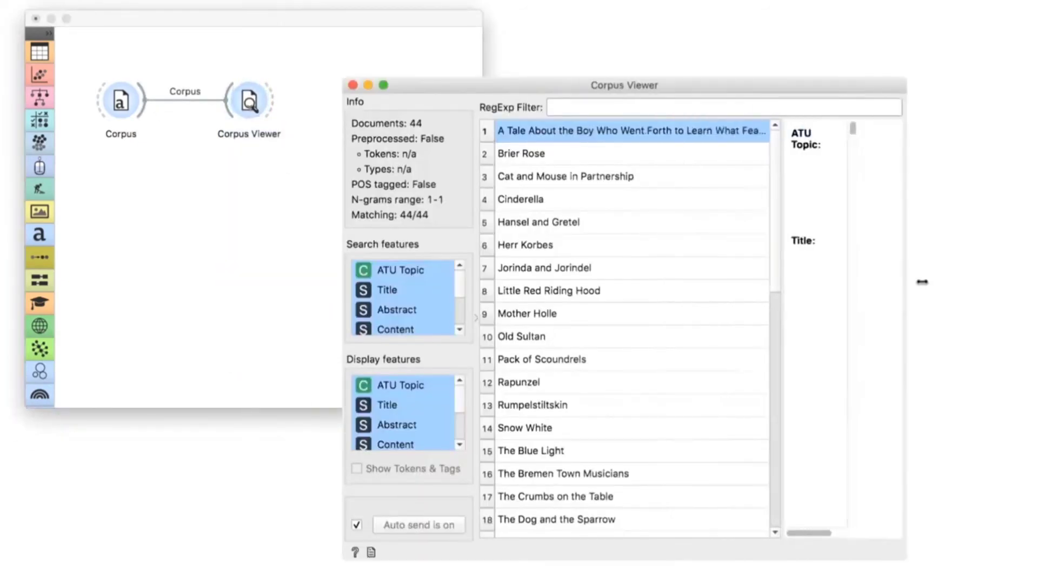
pyautogui.moveTo(793, 299); pyautogui.dragTo(671, 301)
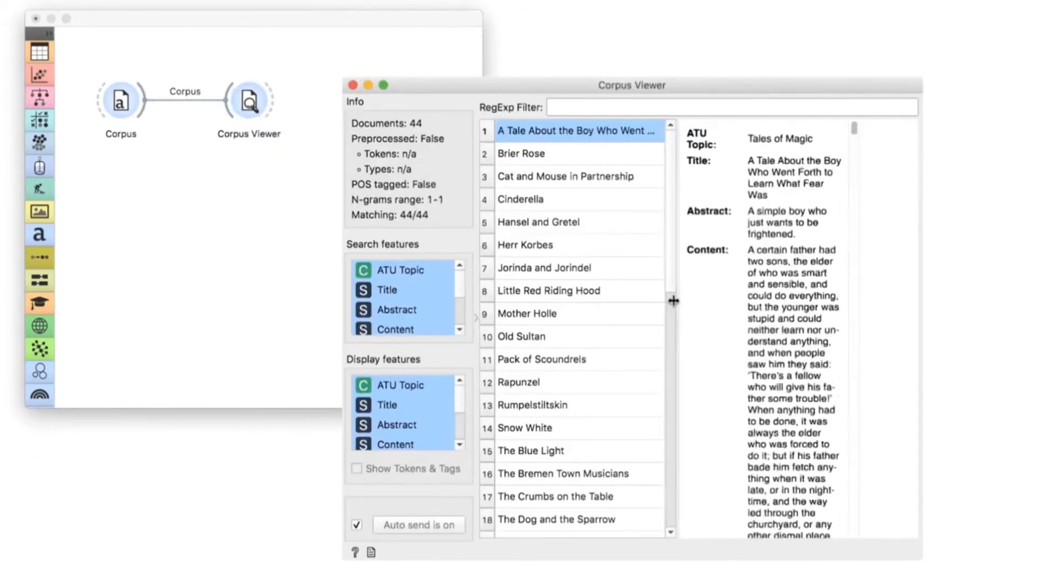
# View the tales Cinderella, Little Red Riding Hood and Snow White in the Corpus Viewer and close it
pyautogui.click(534, 207)
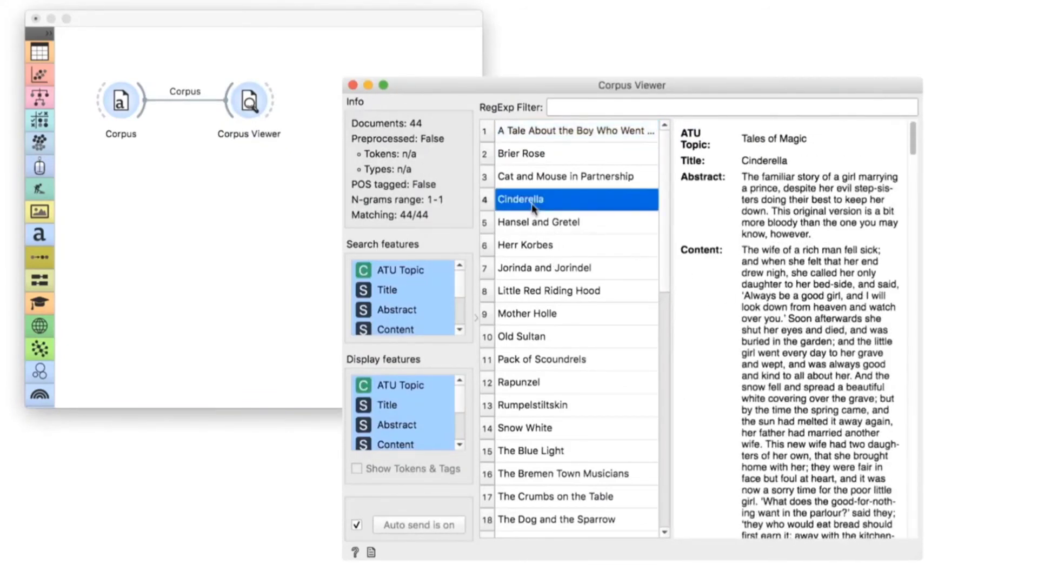
pyautogui.click(545, 291)
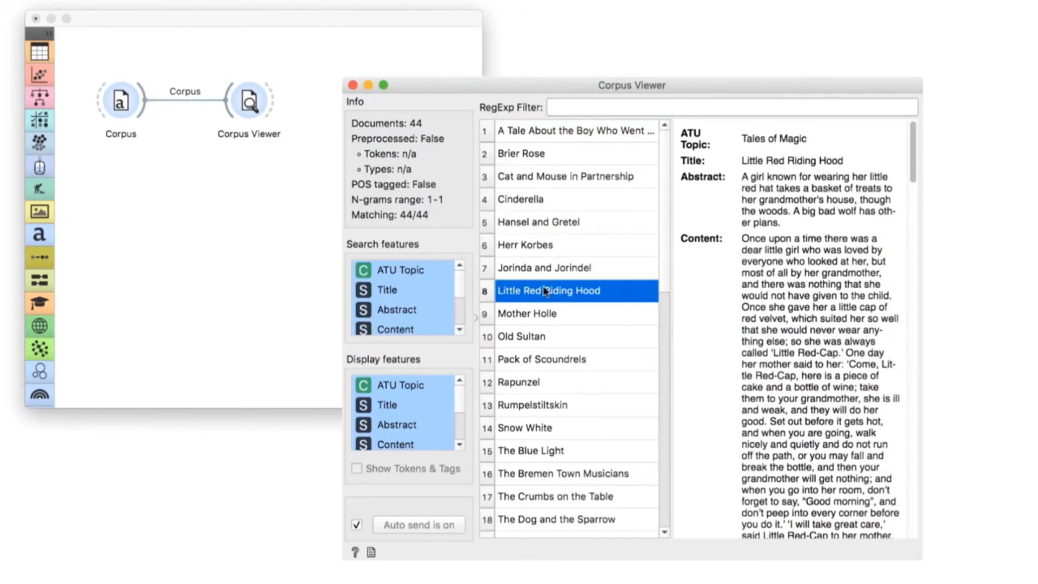
pyautogui.click(536, 423)
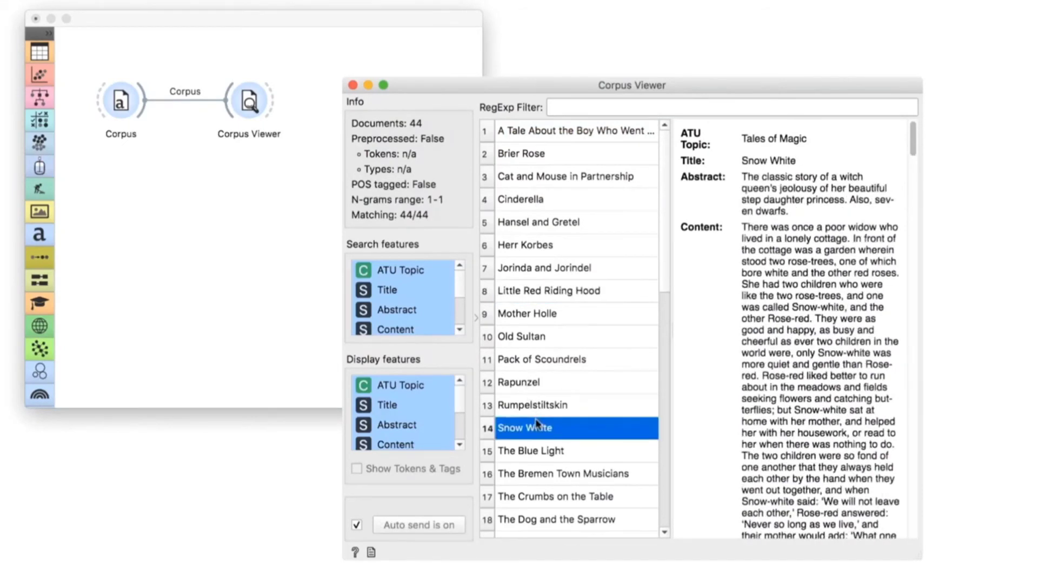
pyautogui.click(352, 85)
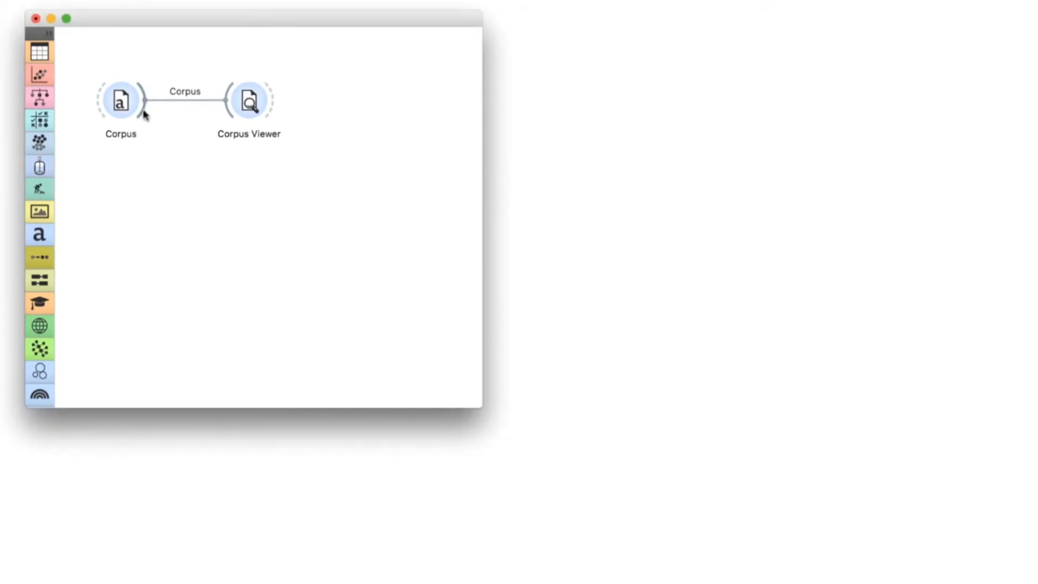
# Connect a Preprocess Text widget to the Corpus widget and open its settings
pyautogui.moveTo(143, 110); pyautogui.dragTo(147, 115)
pyautogui.moveTo(226, 185); pyautogui.dragTo(234, 201)
pyautogui.write('pre')
pyautogui.press('Return')
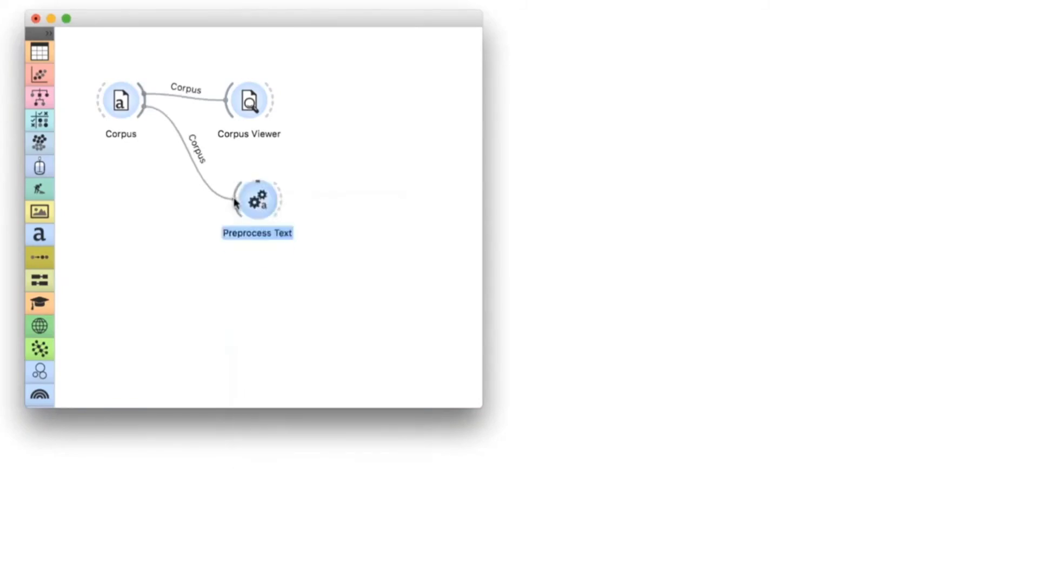
pyautogui.doubleClick(252, 200)
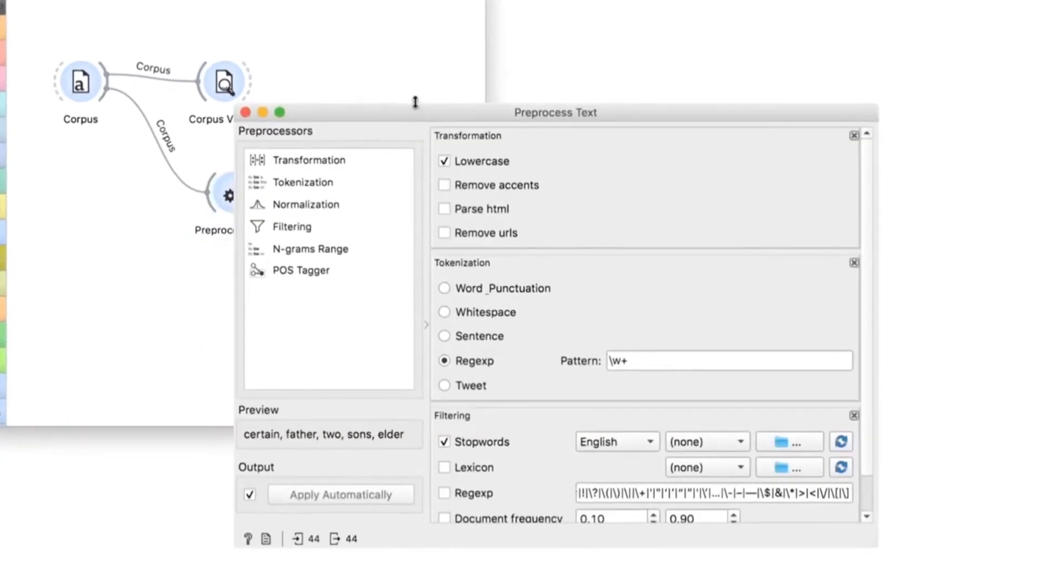
# Review the transformation, tokenization and filtering settings and enable the Document frequency filter with the range 0.10 to 0.90
pyautogui.moveTo(415, 110); pyautogui.dragTo(481, 41)
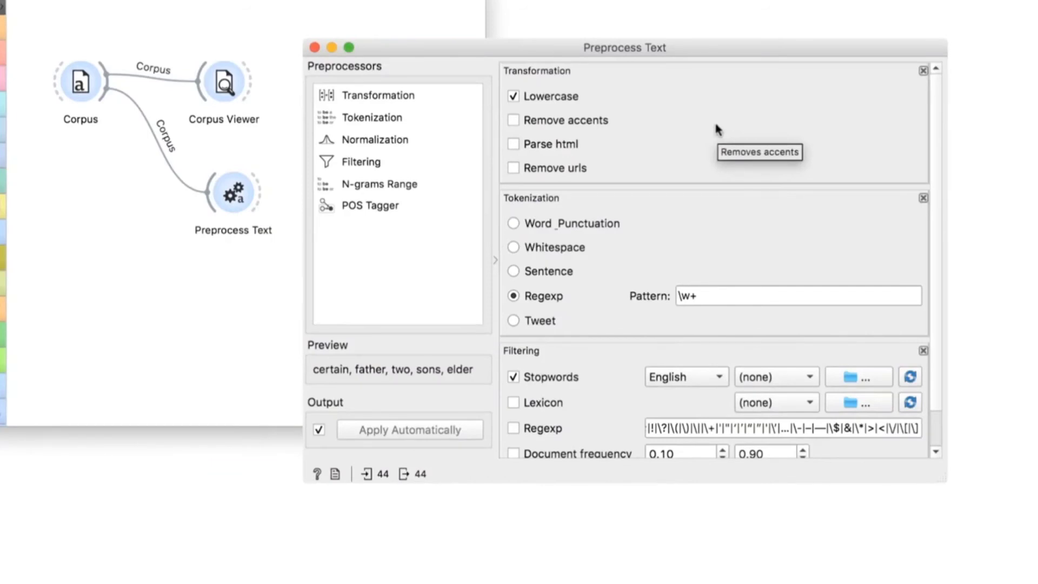
pyautogui.scroll(-3, 715, 125)
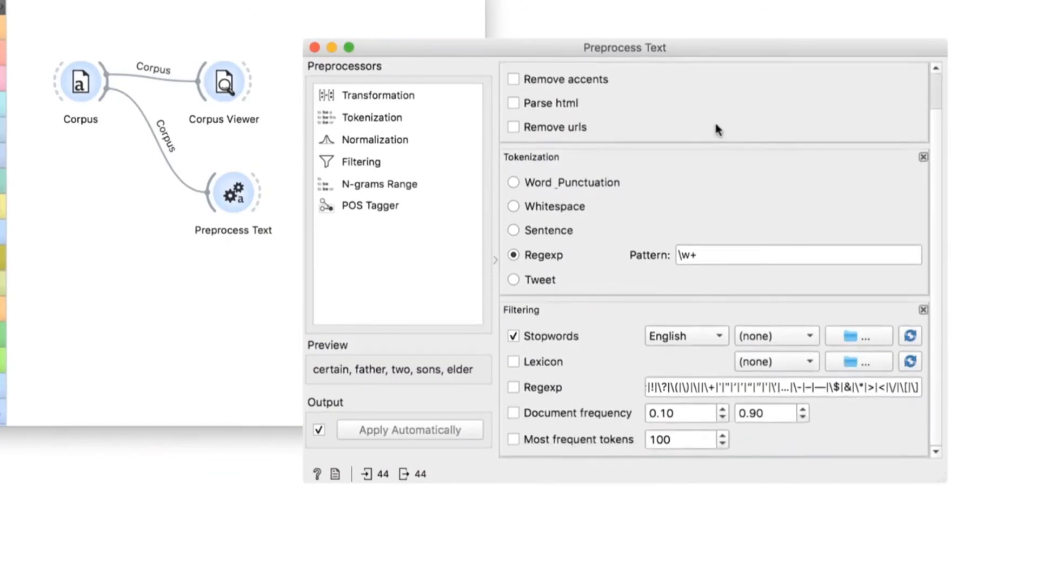
pyautogui.scroll(3, 716, 125)
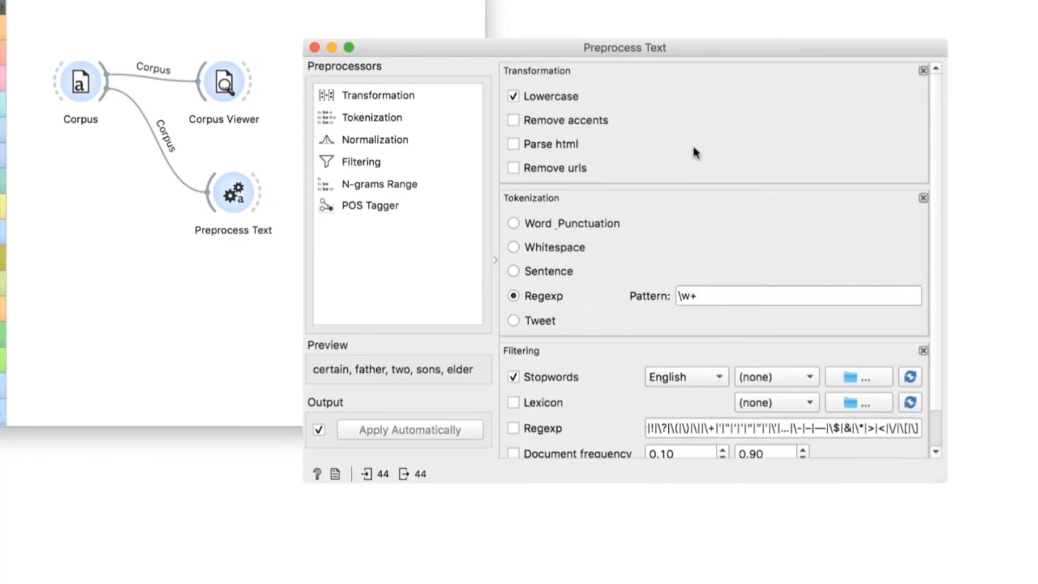
pyautogui.scroll(-2, 680, 154)
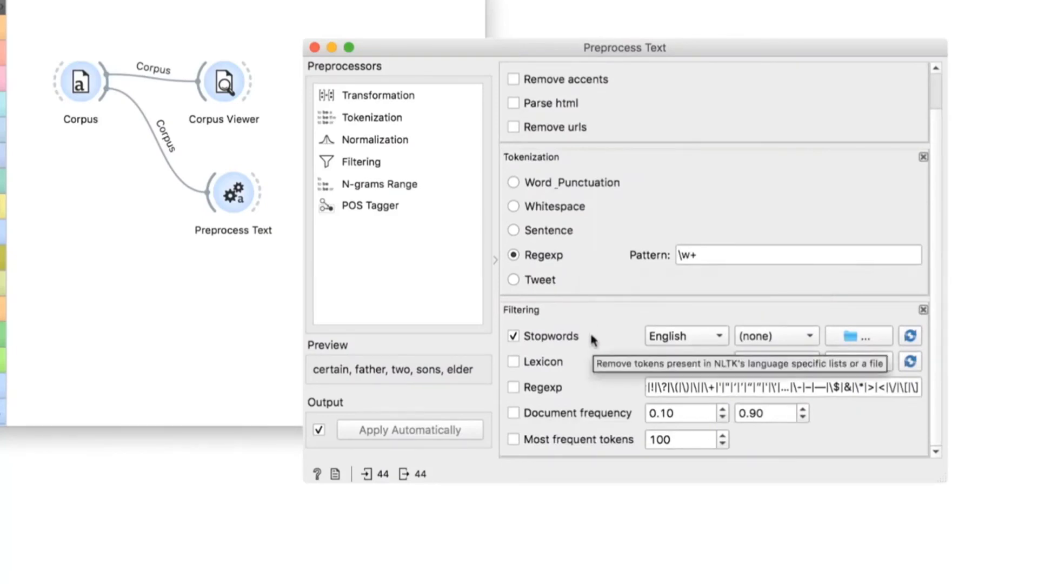
pyautogui.click(513, 414)
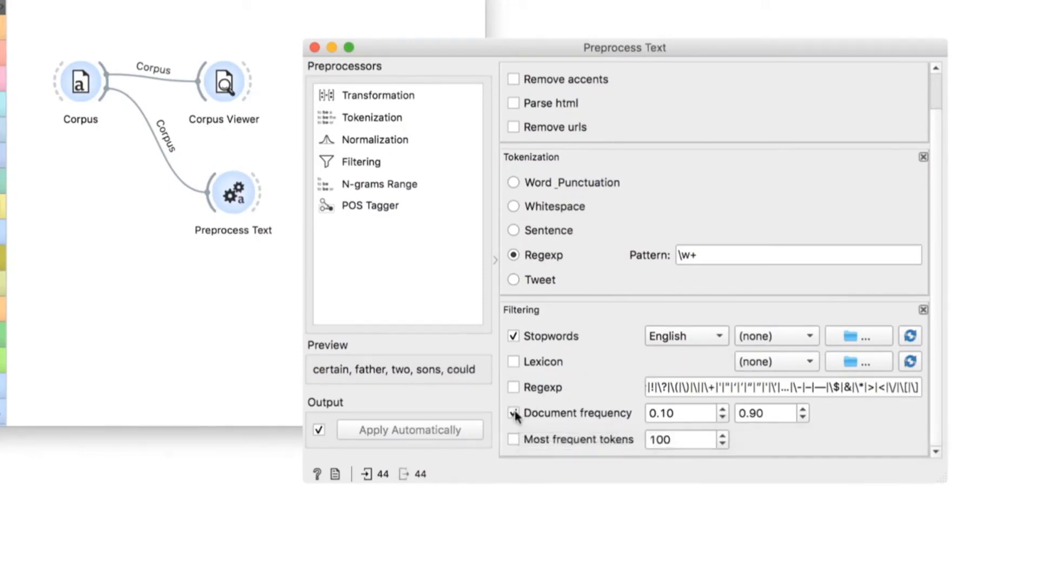
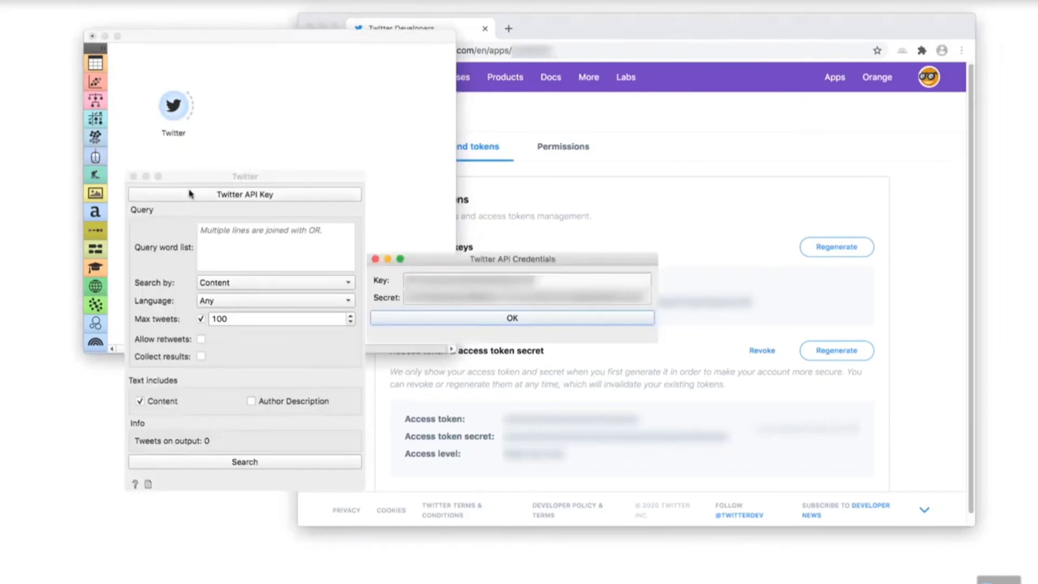
# Confirm the Twitter API credentials and move the Twitter widget's window clear of the workflow
pyautogui.click(428, 318)
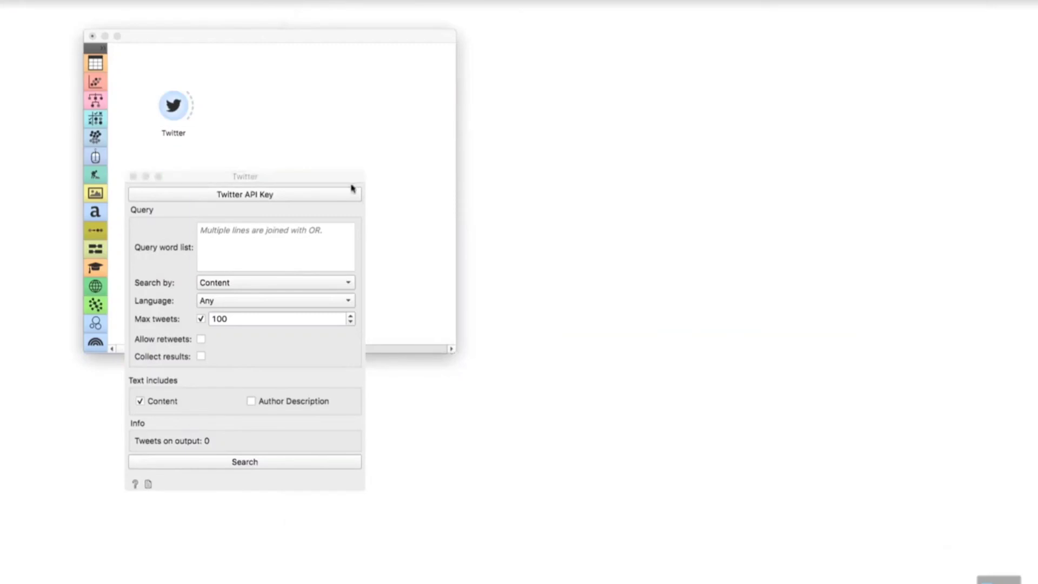
pyautogui.click(331, 176)
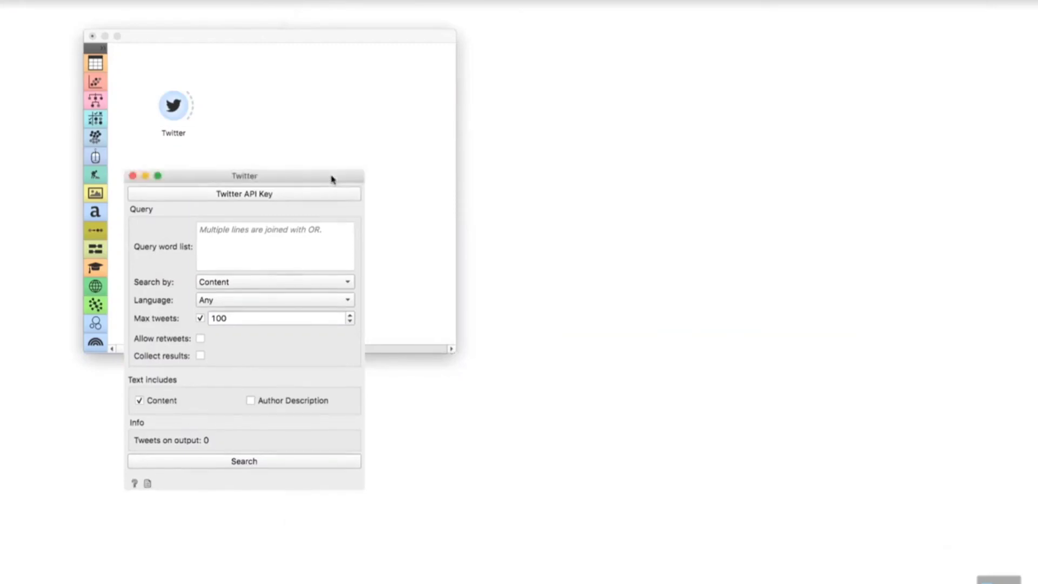
pyautogui.moveTo(331, 176); pyautogui.dragTo(579, 97)
# Retrieve up to 100 English tweets matching the query #machinelearning with the Twitter widget and close its window
pyautogui.click(521, 157)
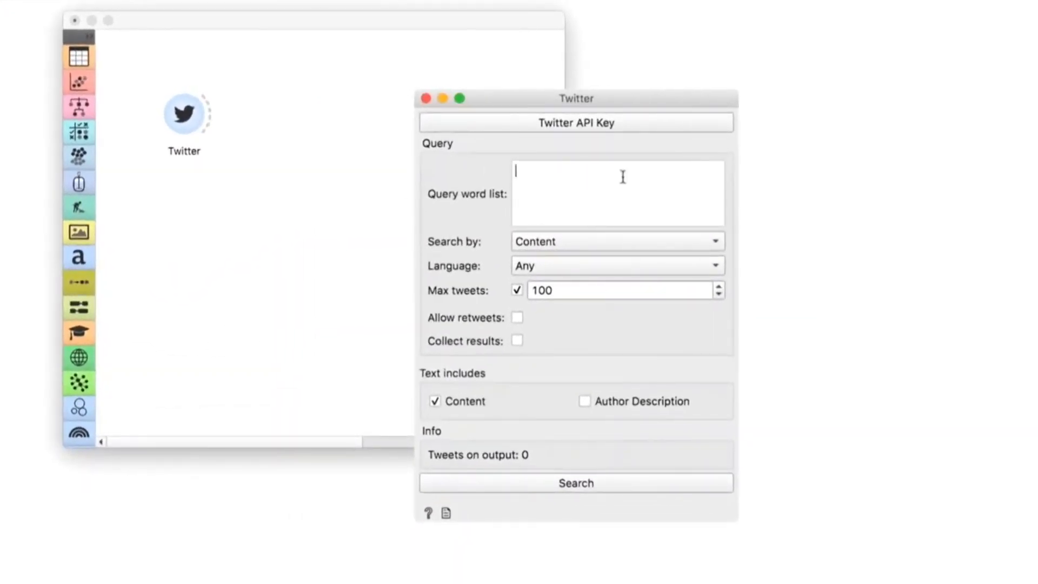
pyautogui.write('#machinelearning')
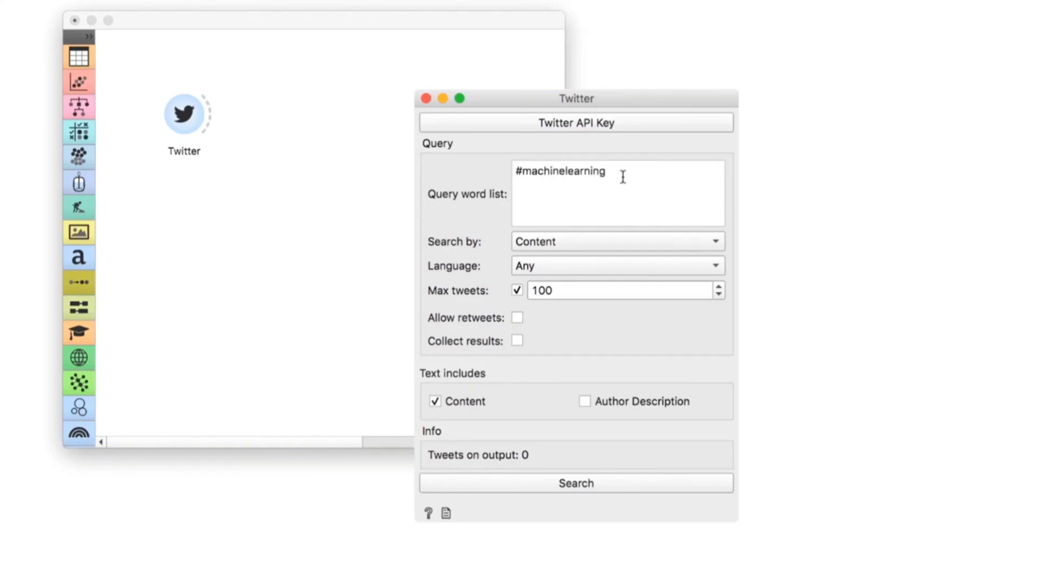
pyautogui.click(568, 262)
pyautogui.press('e')
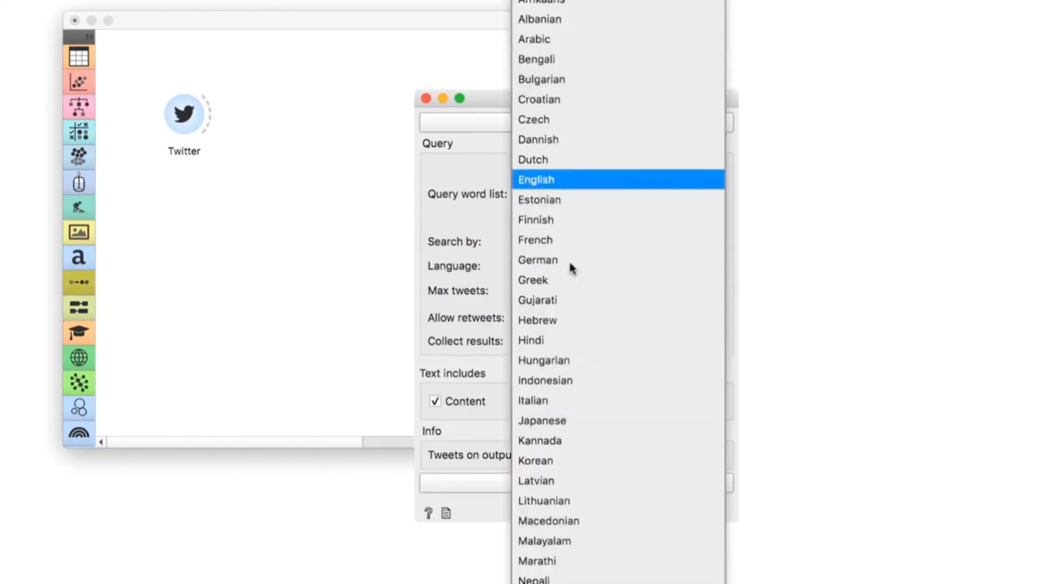
pyautogui.click(568, 182)
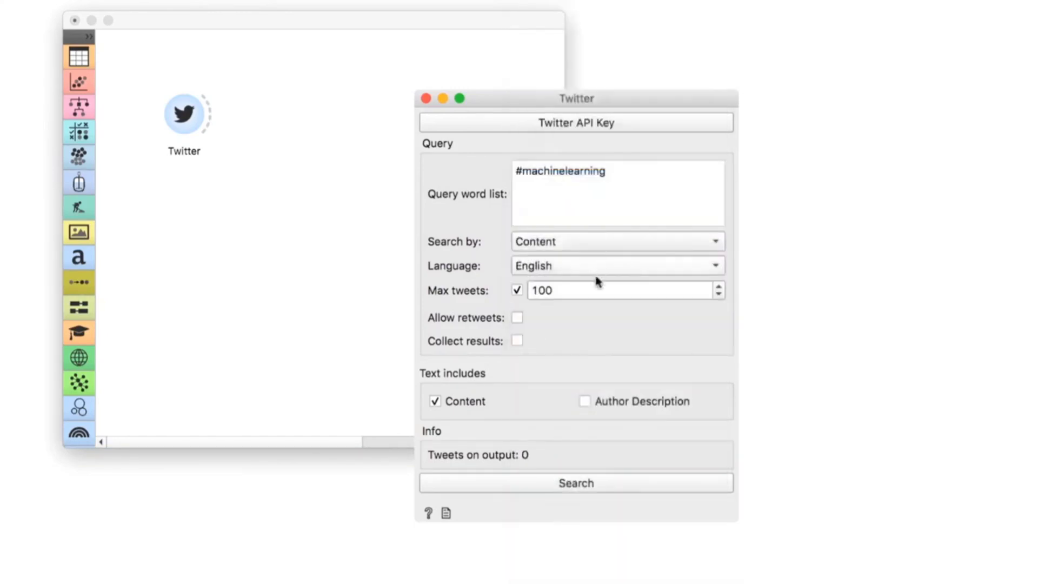
pyautogui.click(565, 293)
pyautogui.click(574, 491)
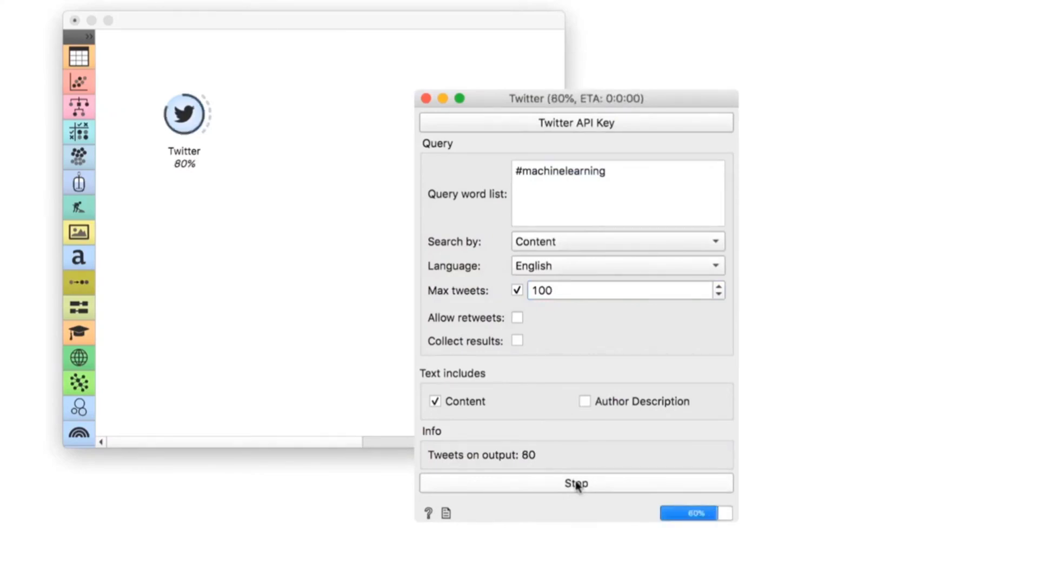
pyautogui.click(425, 98)
# Connect a Corpus Viewer widget to the Twitter widget
pyautogui.moveTo(210, 115); pyautogui.dragTo(322, 123)
pyautogui.write('cor')
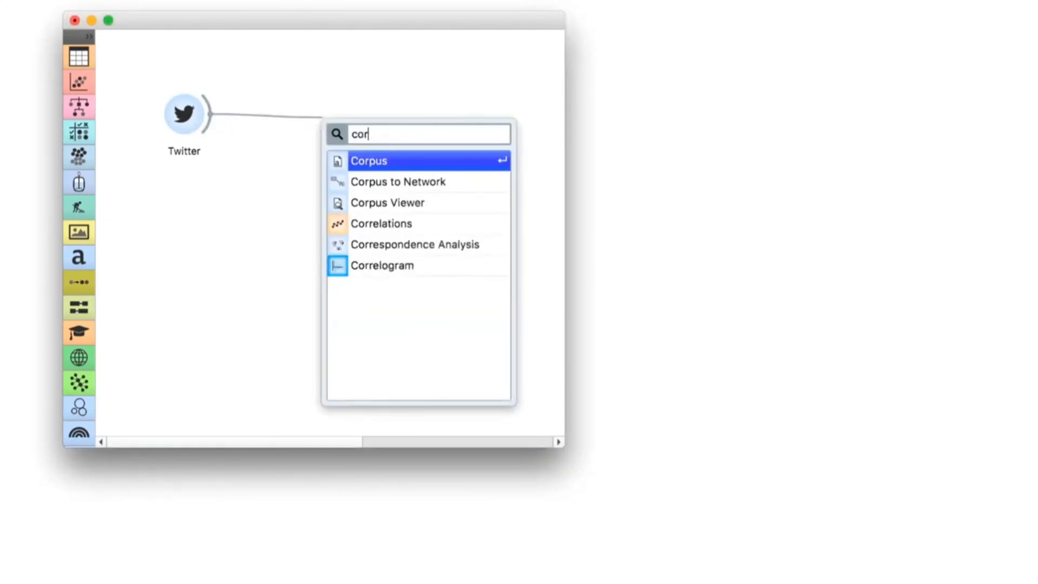
pyautogui.press('Down')
pyautogui.press('Down')
pyautogui.press('Return')
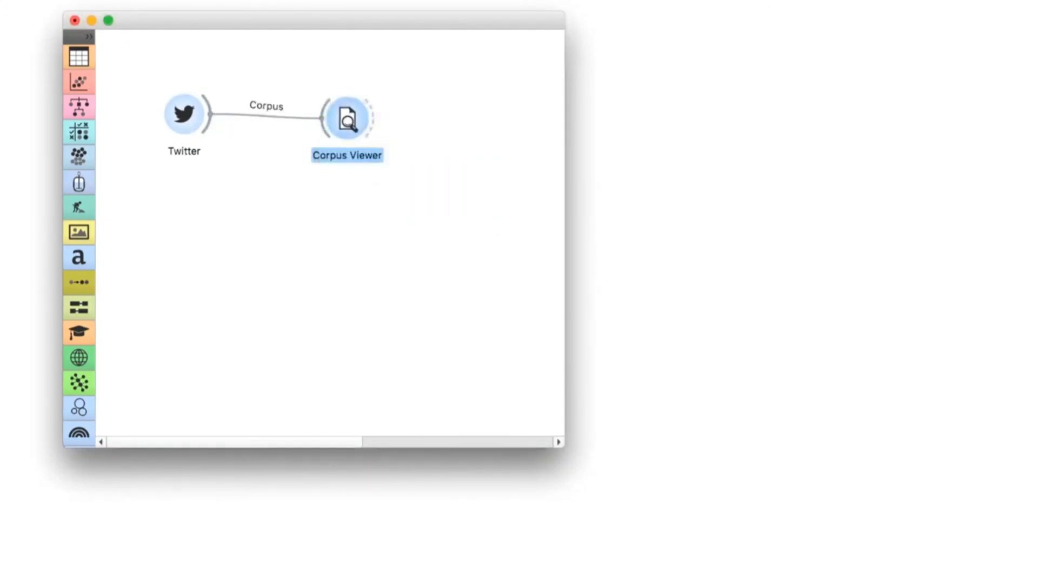
# Enlarge the Corpus Viewer, display only the Content feature and read through the text of all the tweets
pyautogui.doubleClick(349, 120)
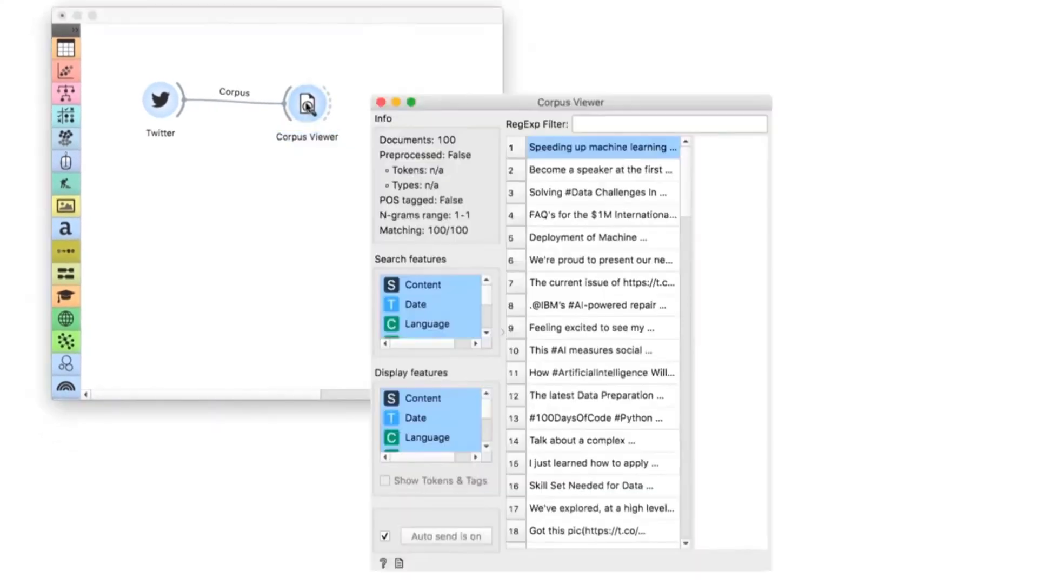
pyautogui.moveTo(773, 269); pyautogui.dragTo(1003, 256)
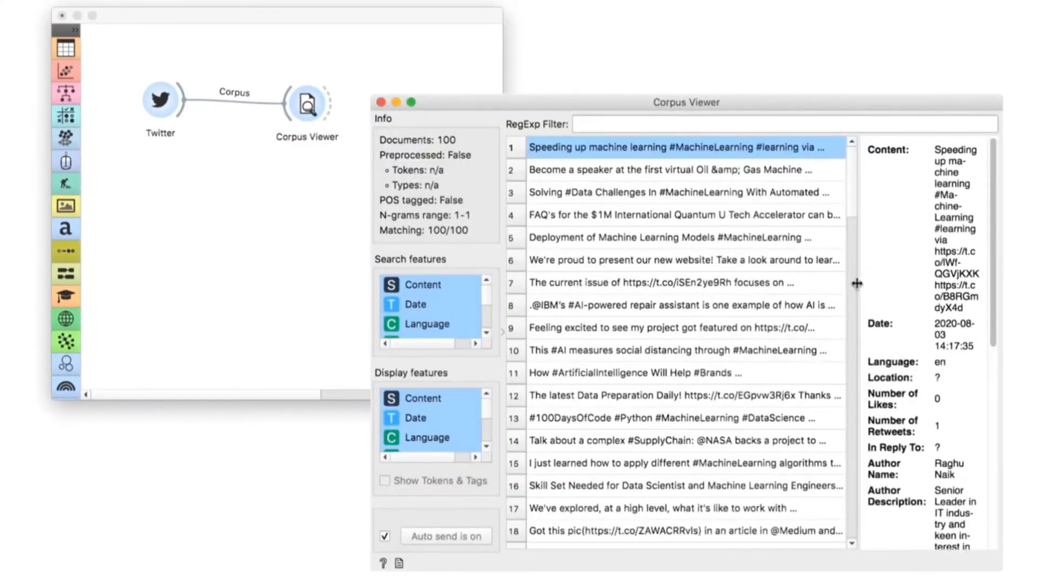
pyautogui.moveTo(854, 285); pyautogui.dragTo(742, 283)
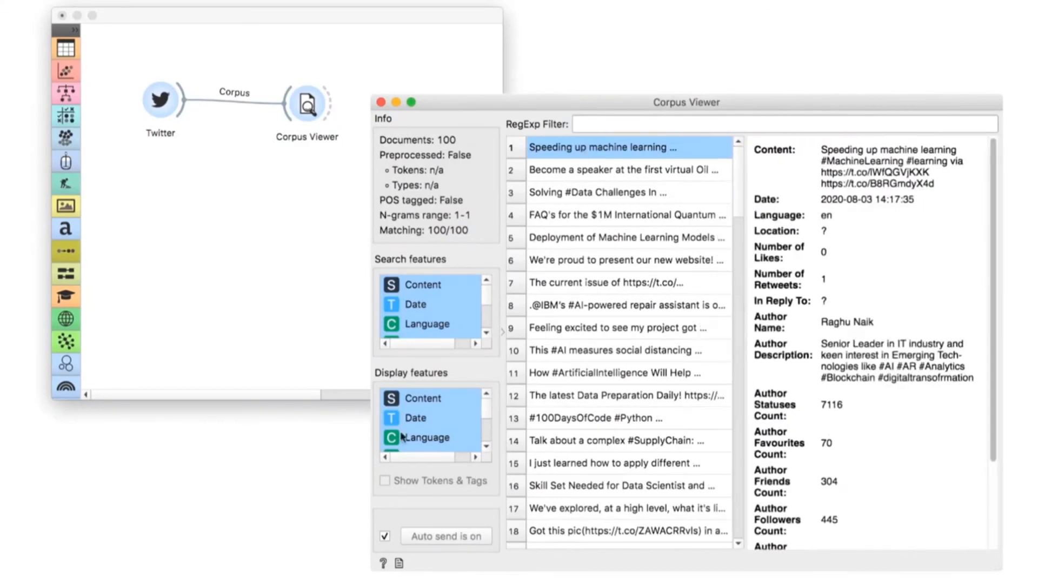
pyautogui.click(422, 398)
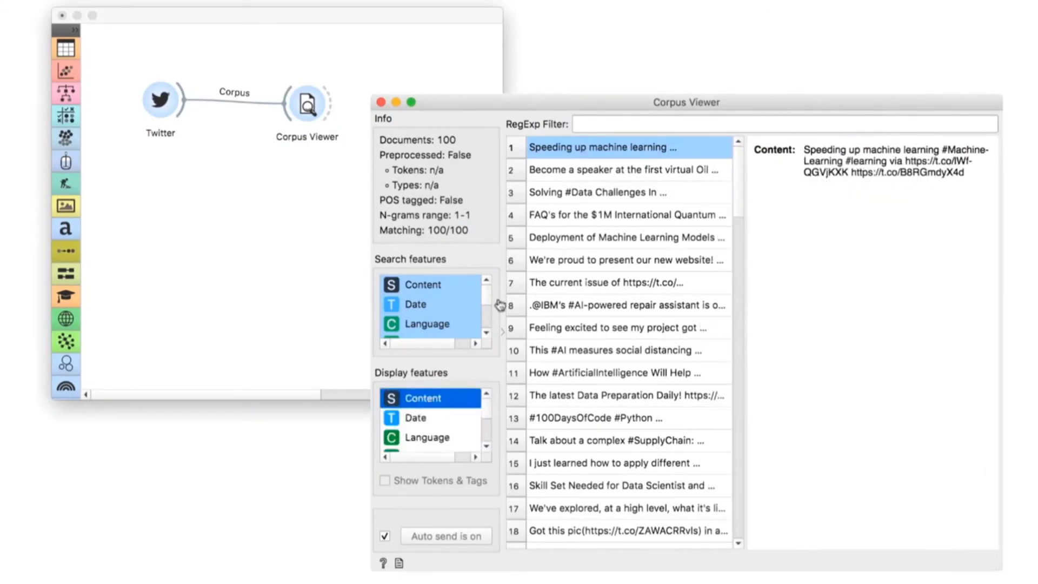
pyautogui.click(605, 157)
pyautogui.press('super+a')
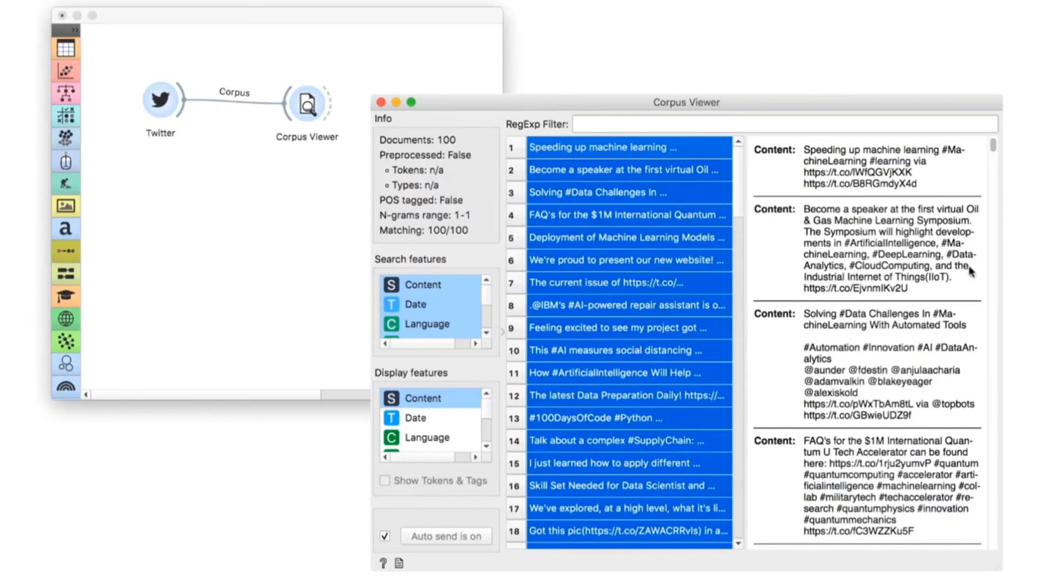
pyautogui.scroll(-10, 970, 271)
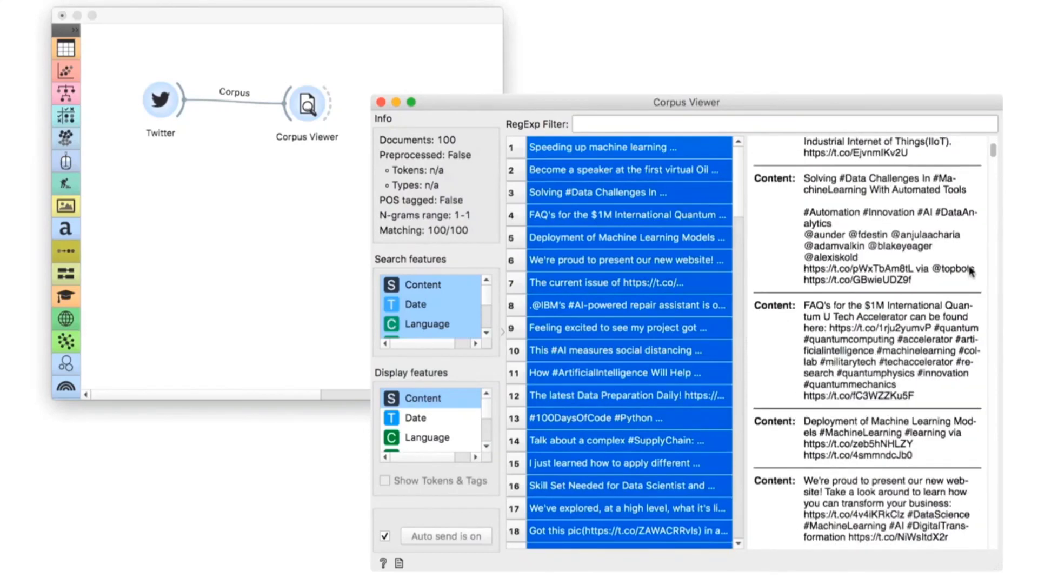
pyautogui.scroll(-5, 969, 271)
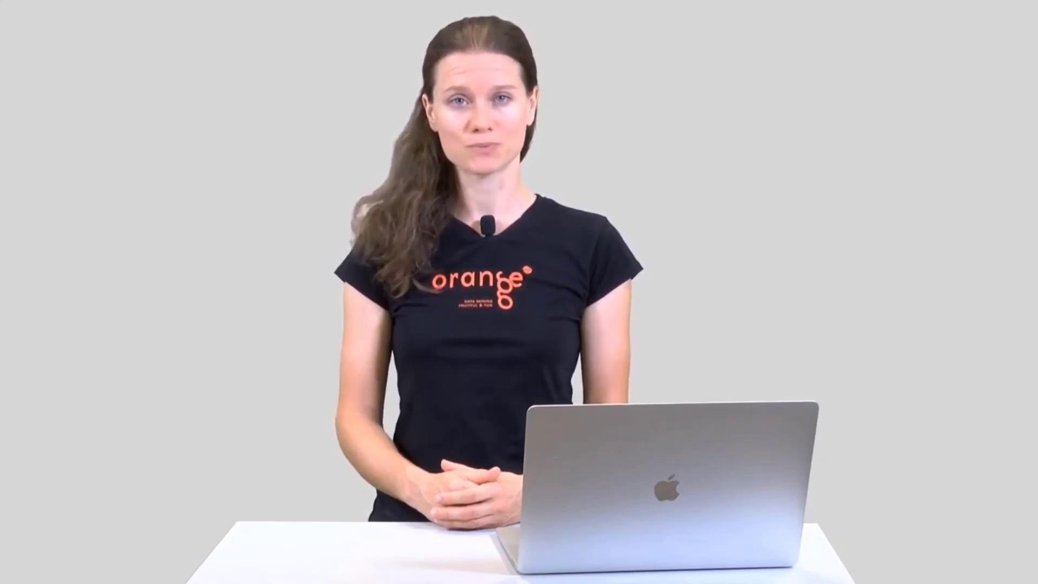
# Connect a Word Cloud widget to the Twitter widget, view the cloud of raw tweet words and close it
pyautogui.moveTo(211, 136); pyautogui.dragTo(352, 223)
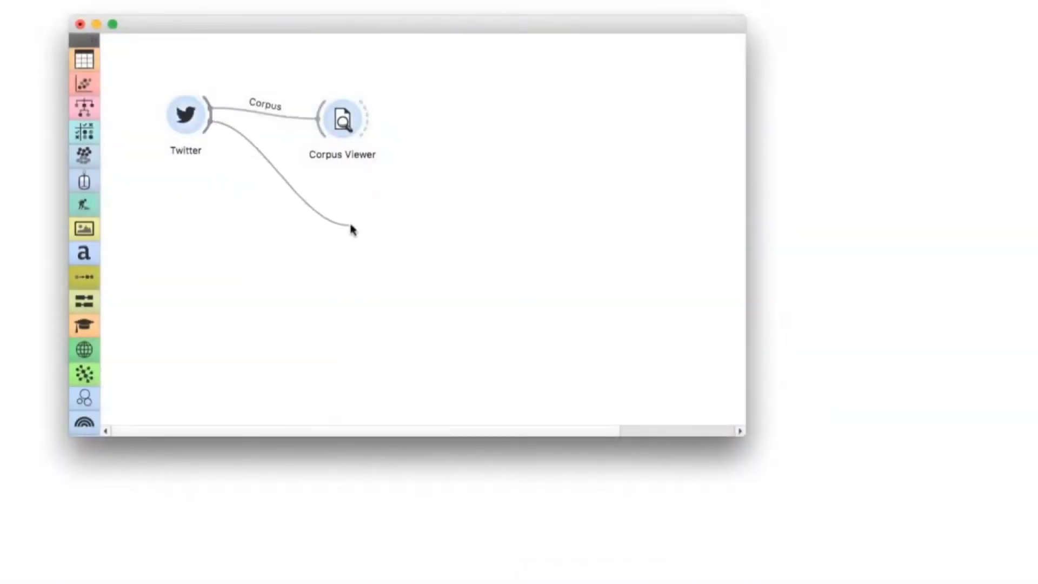
pyautogui.write('w')
pyautogui.click(415, 271)
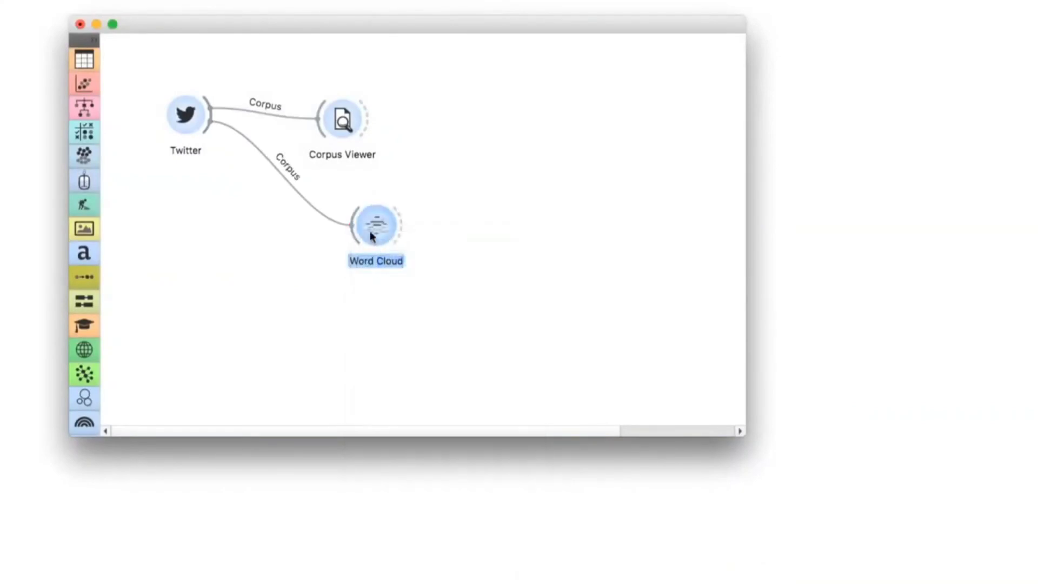
pyautogui.doubleClick(373, 230)
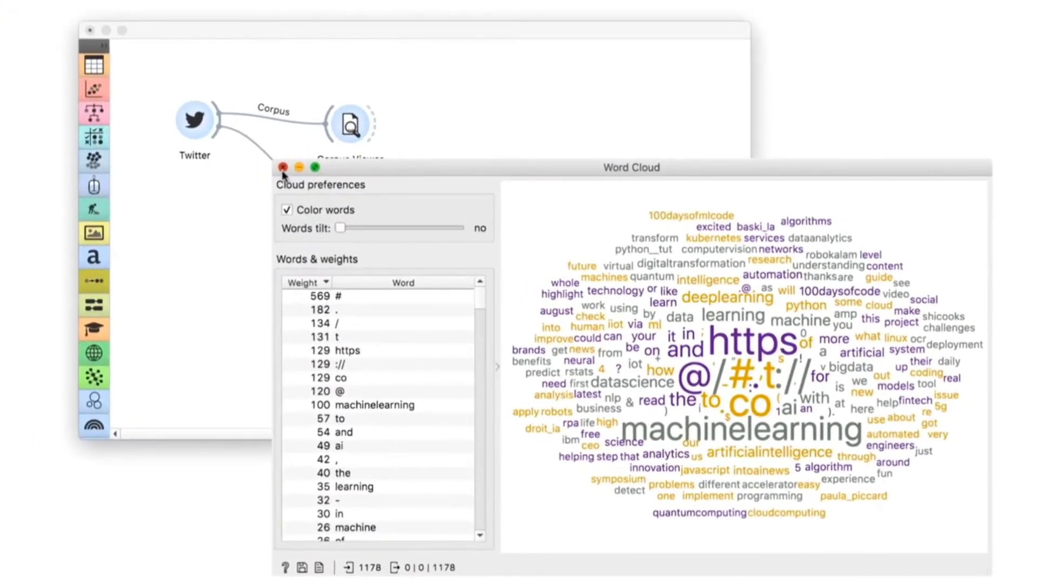
pyautogui.click(283, 167)
# Insert a Preprocess Text widget on the link between Twitter and Word Cloud
pyautogui.rightClick(282, 169)
pyautogui.click(293, 203)
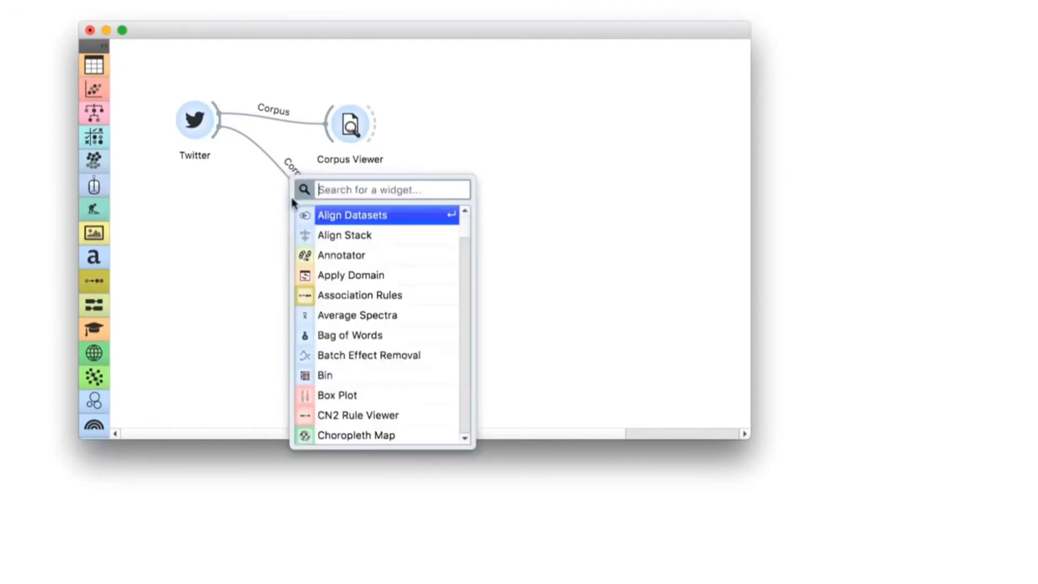
pyautogui.write('pre')
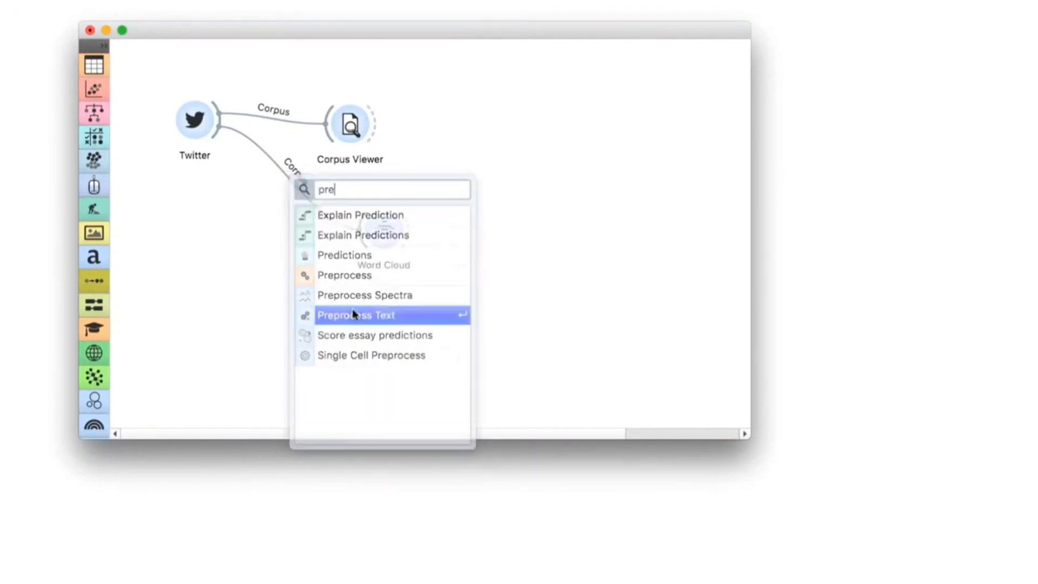
pyautogui.click(351, 315)
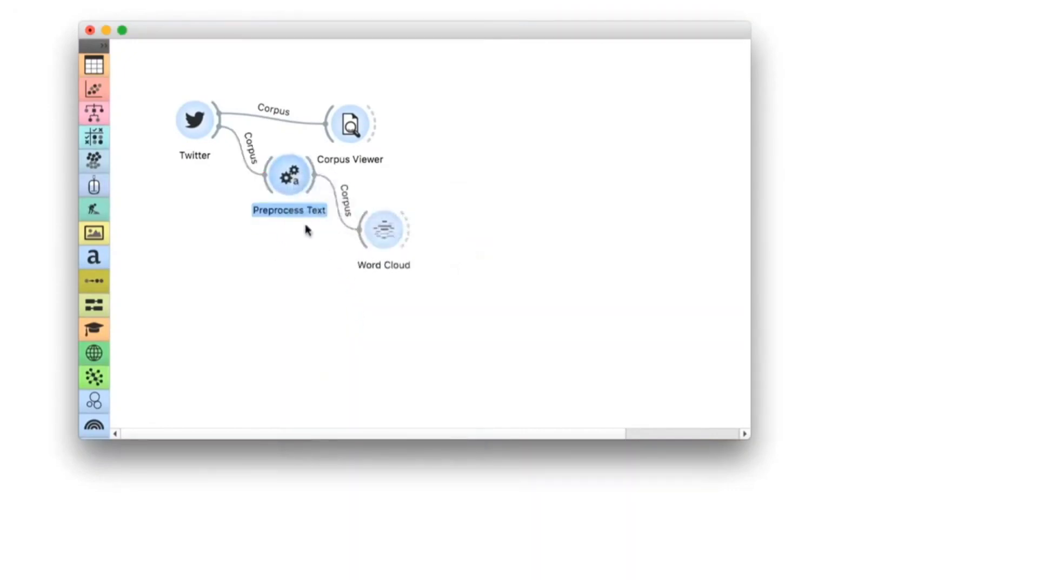
# Set Preprocess Text to remove URLs, tokenize by Tweet and filter by Regexp, and view the updated word cloud
pyautogui.doubleClick(293, 189)
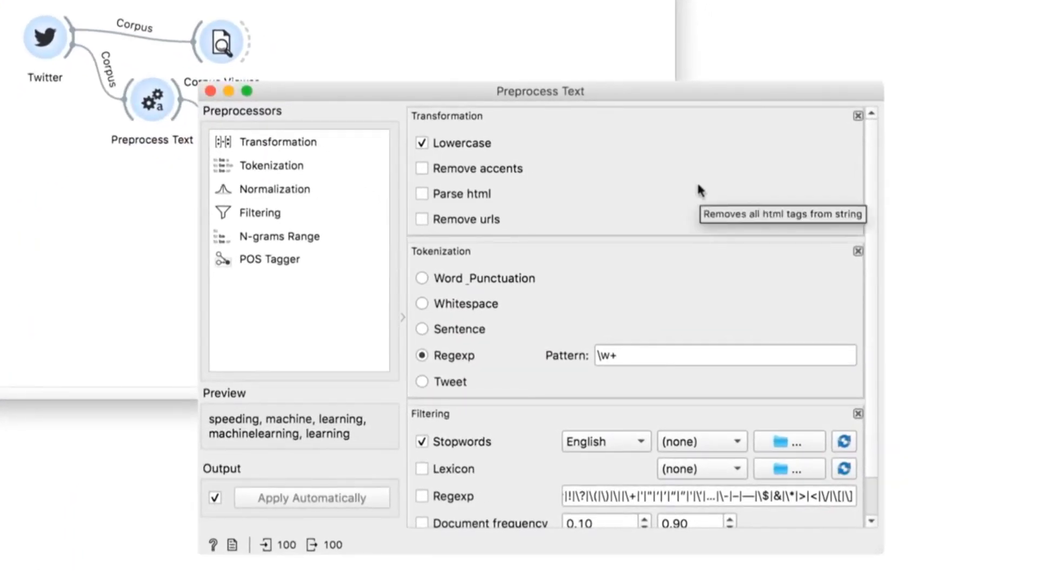
pyautogui.click(421, 218)
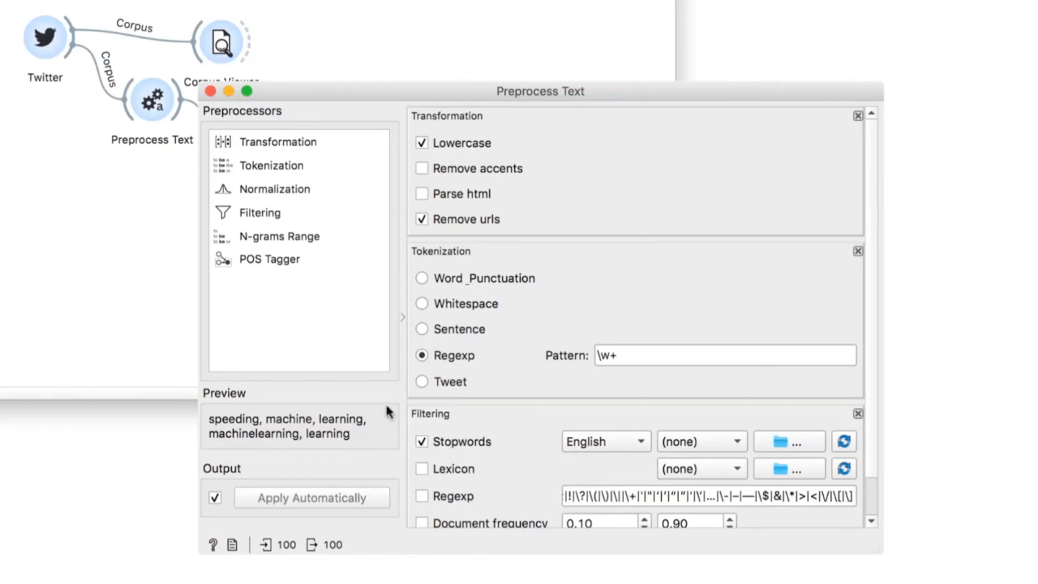
pyautogui.click(422, 382)
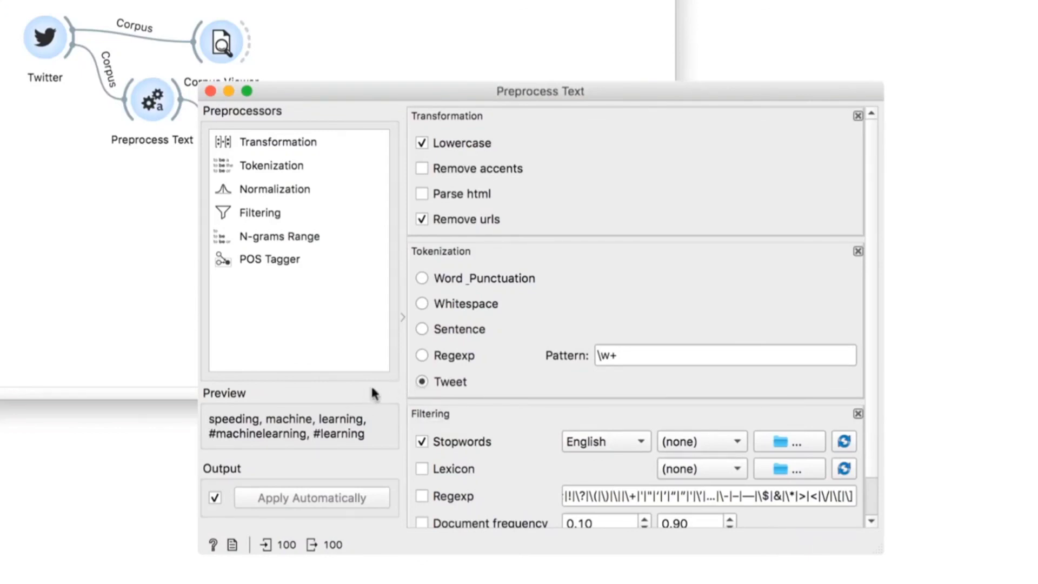
pyautogui.scroll(-2, 459, 370)
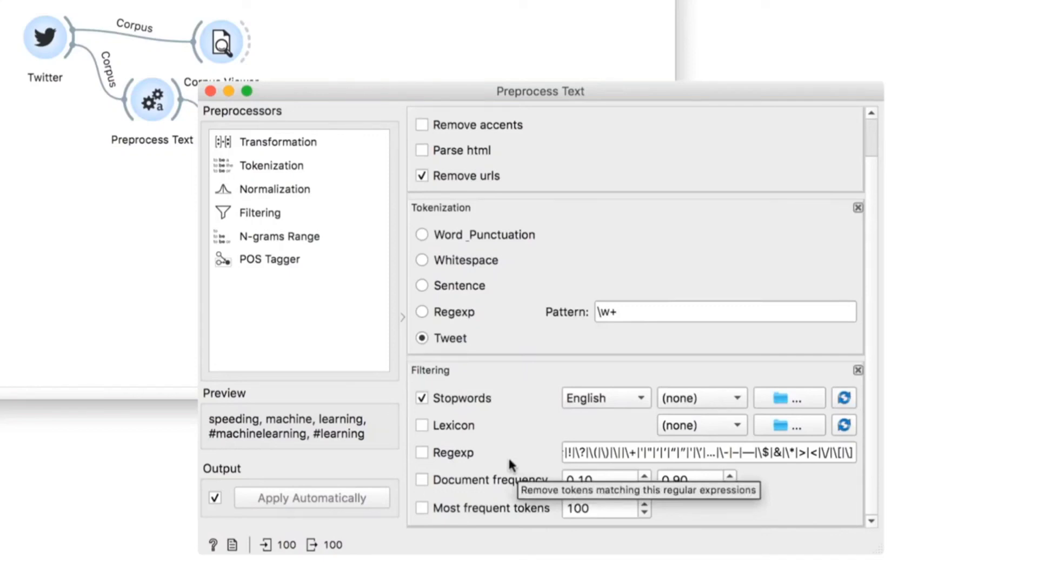
pyautogui.click(422, 453)
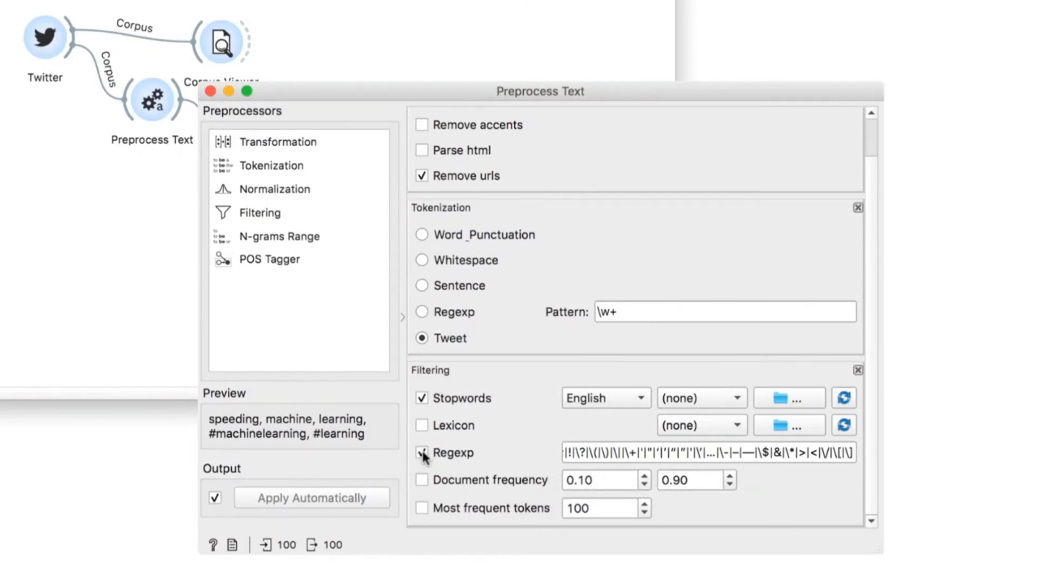
pyautogui.click(210, 91)
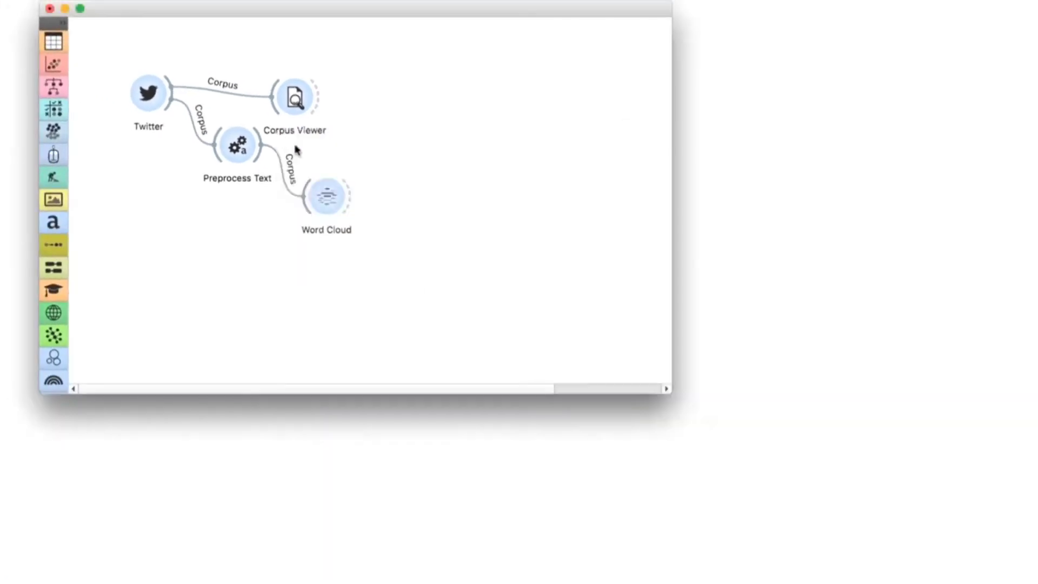
pyautogui.doubleClick(326, 196)
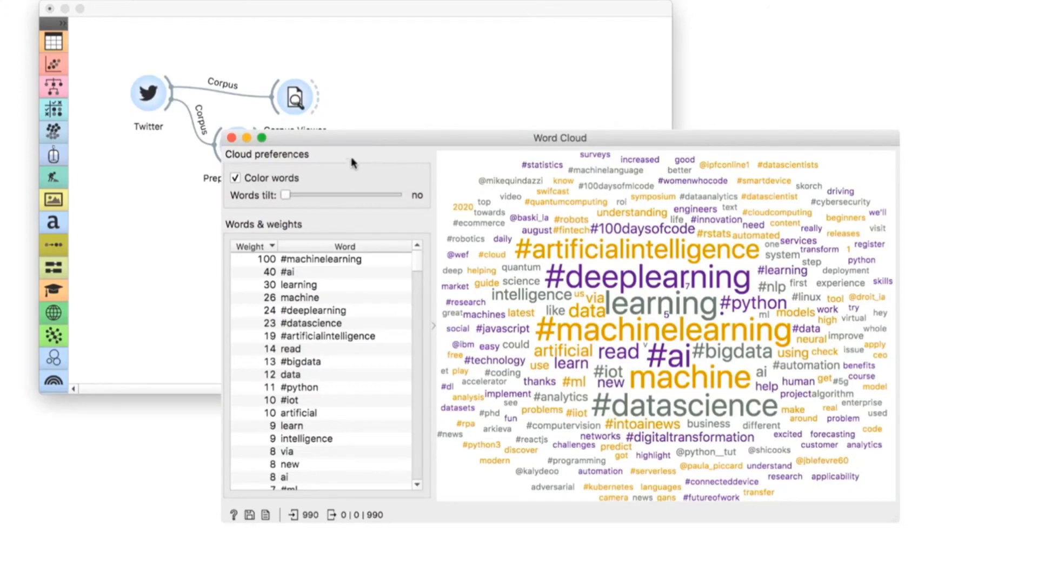
pyautogui.click(232, 138)
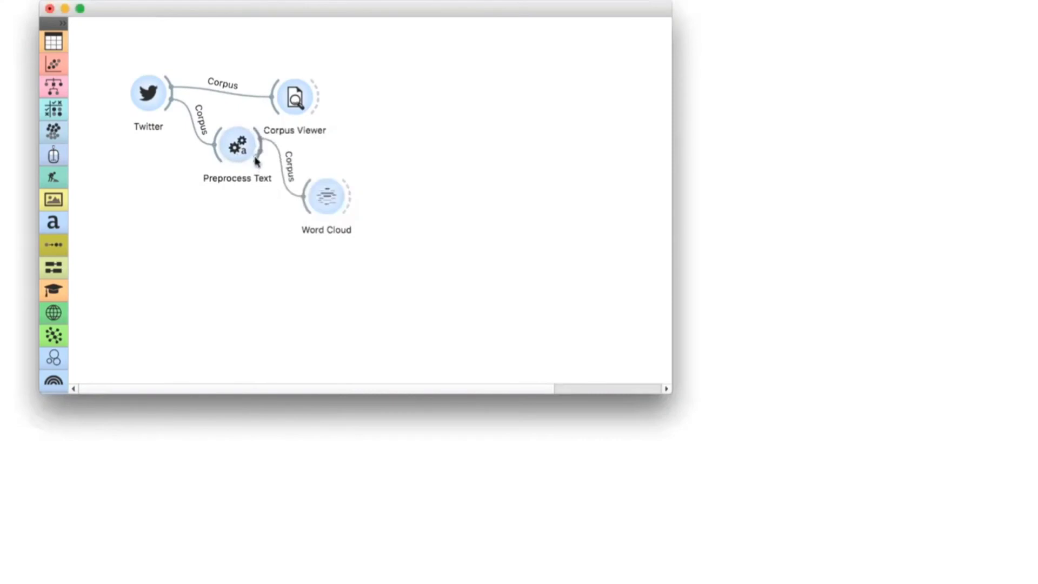
# Connect a Topic Modelling widget to Preprocess Text and switch its method to Latent Dirichlet Allocation
pyautogui.moveTo(254, 158); pyautogui.dragTo(300, 312)
pyautogui.write('to')
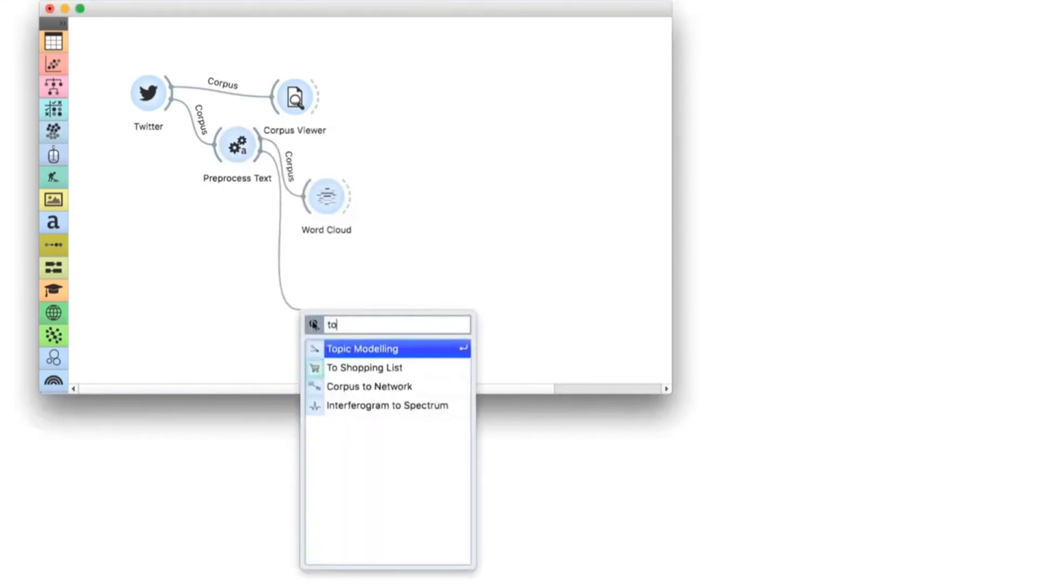
pyautogui.click(339, 350)
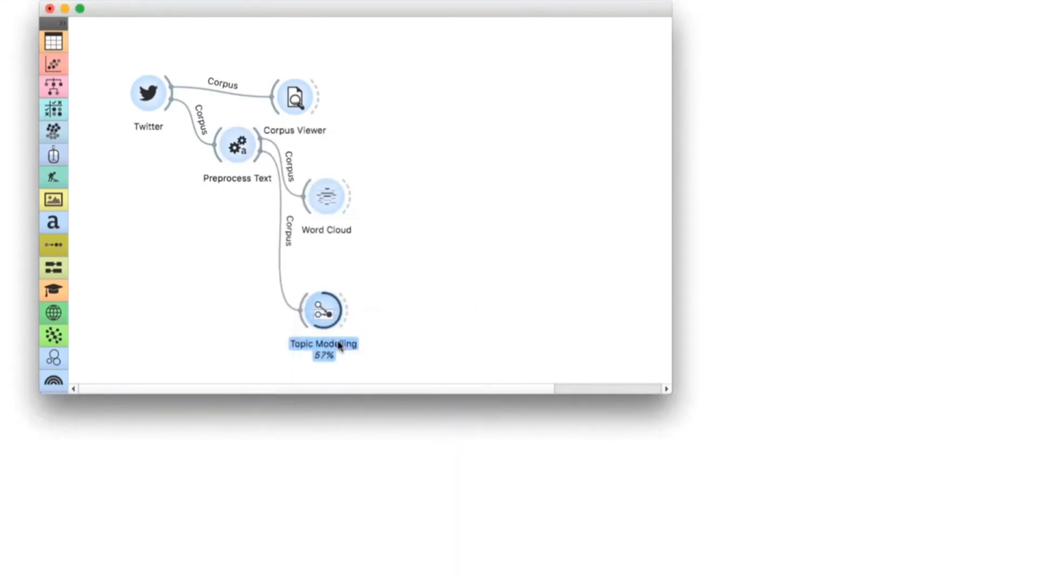
pyautogui.doubleClick(324, 313)
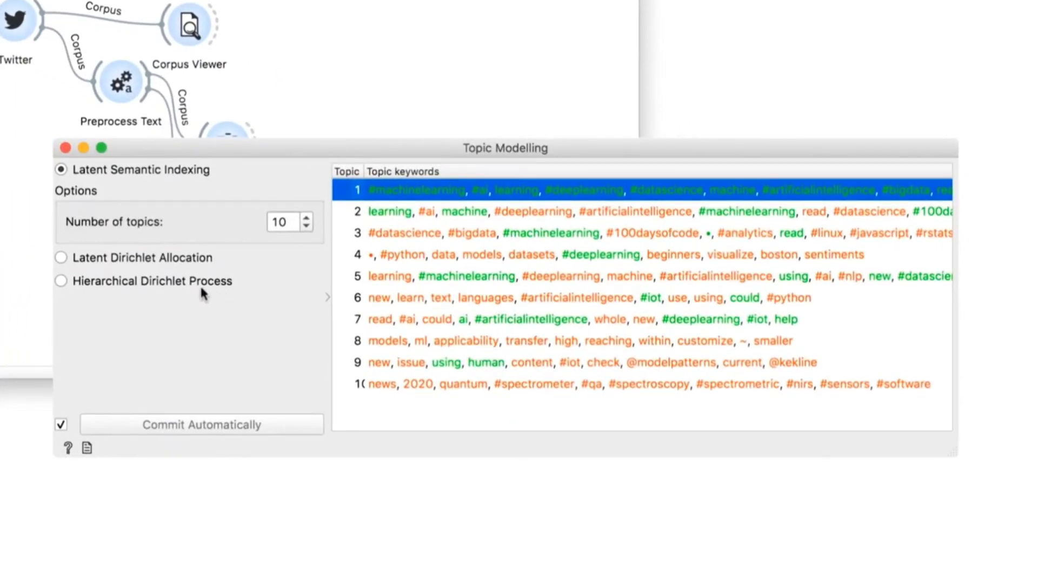
pyautogui.click(141, 258)
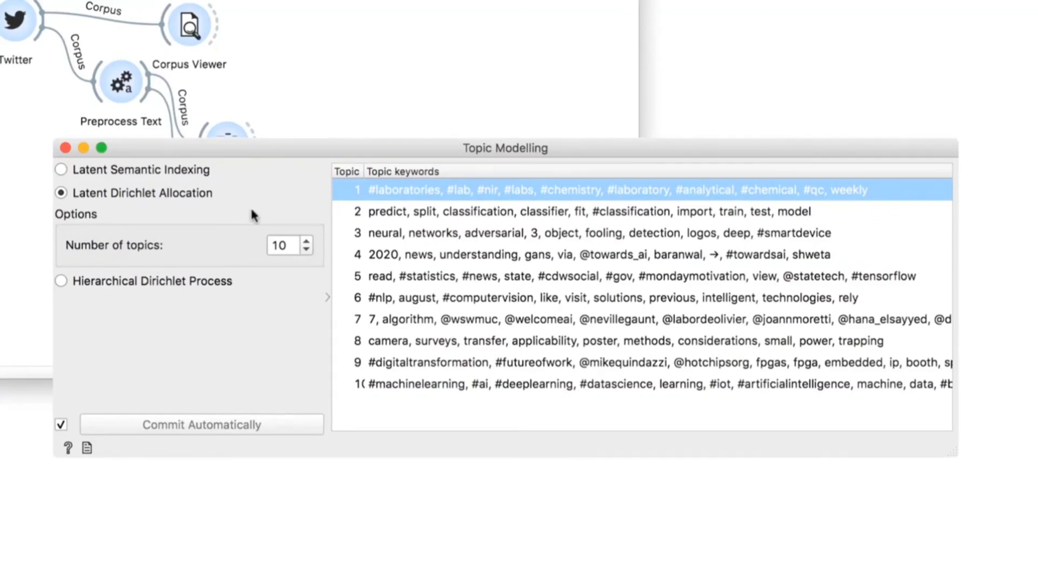
pyautogui.click(66, 148)
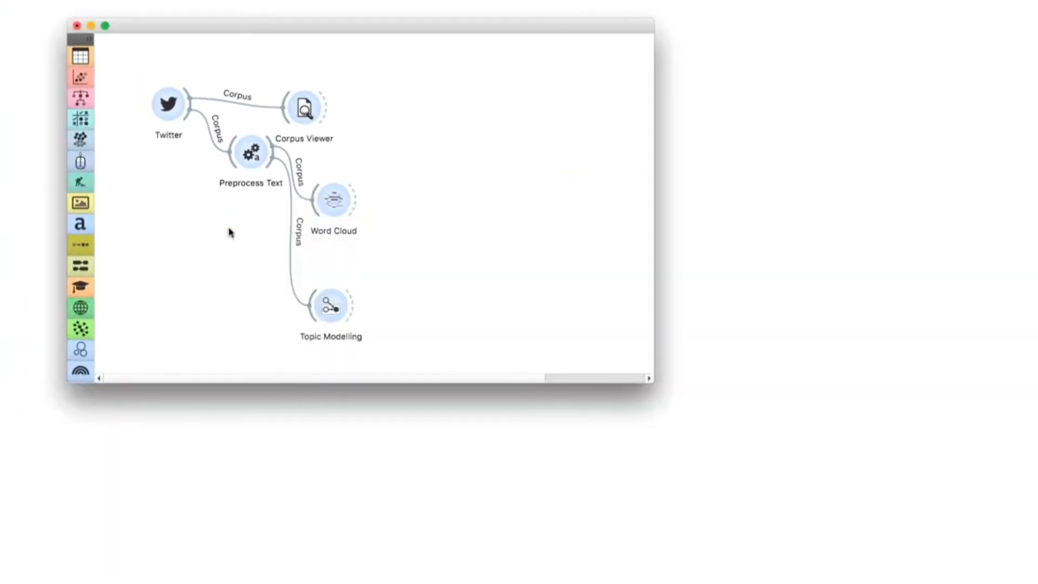
# Connect a Heat Map widget to Topic Modelling, linking the Corpus output to the Data input
pyautogui.moveTo(346, 306); pyautogui.dragTo(432, 294)
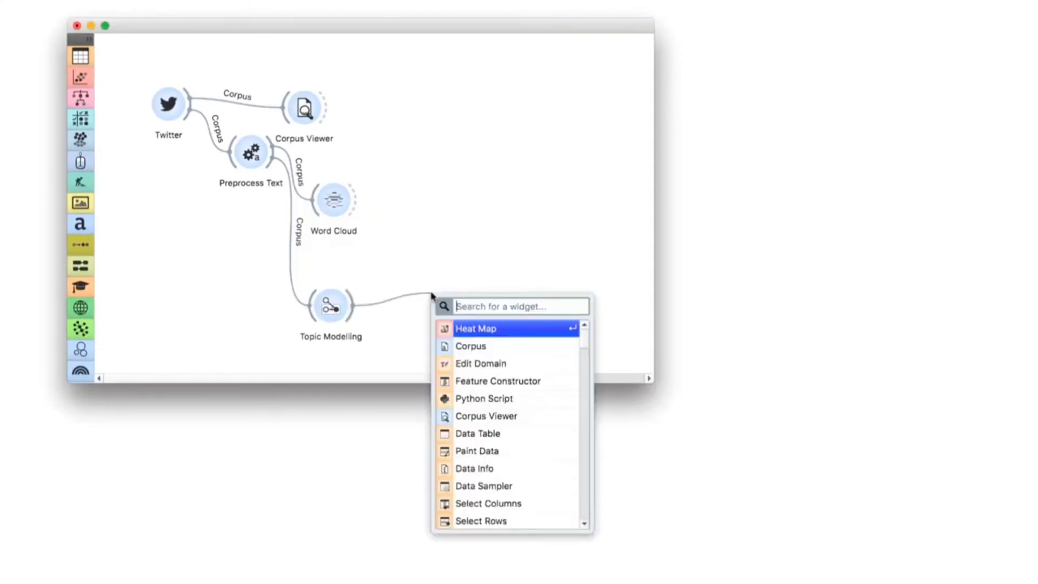
pyautogui.click(474, 328)
pyautogui.click(480, 255)
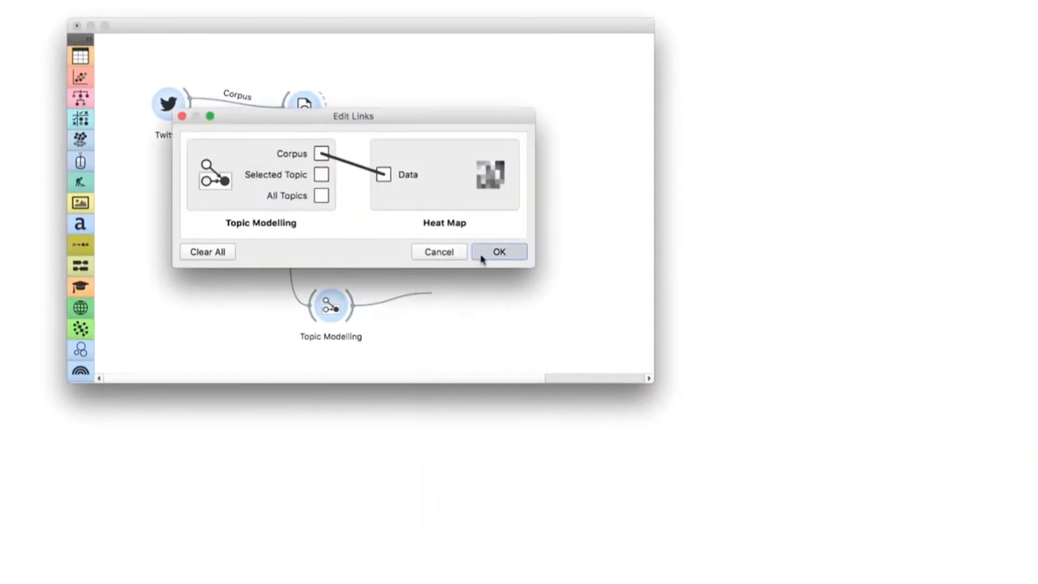
# Cluster the Heat Map rows with Clustering (opt. ordering) and select the topmost dendrogram cluster, where Topic 8 is strong
pyautogui.doubleClick(451, 290)
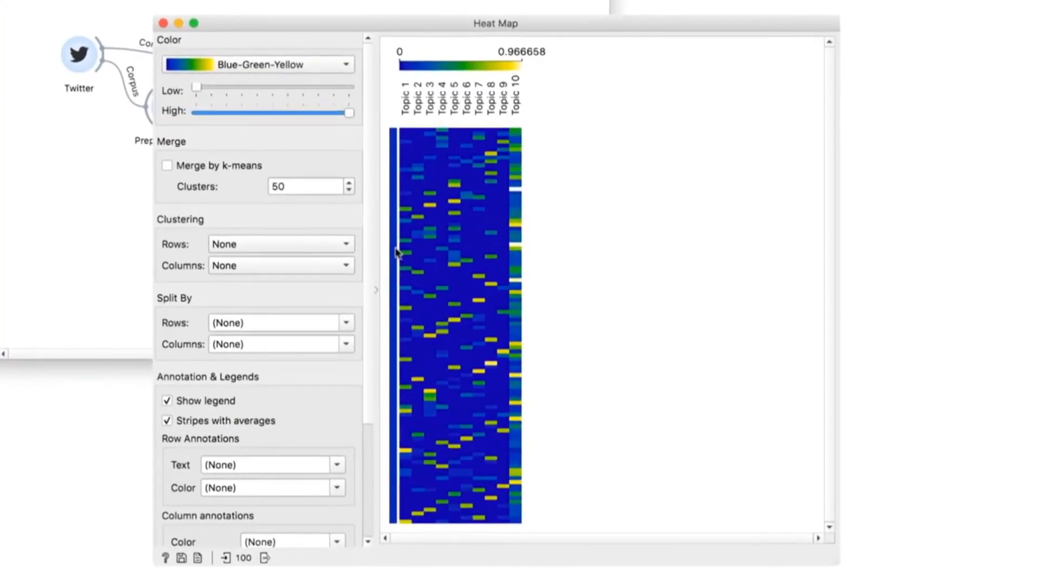
pyautogui.click(328, 253)
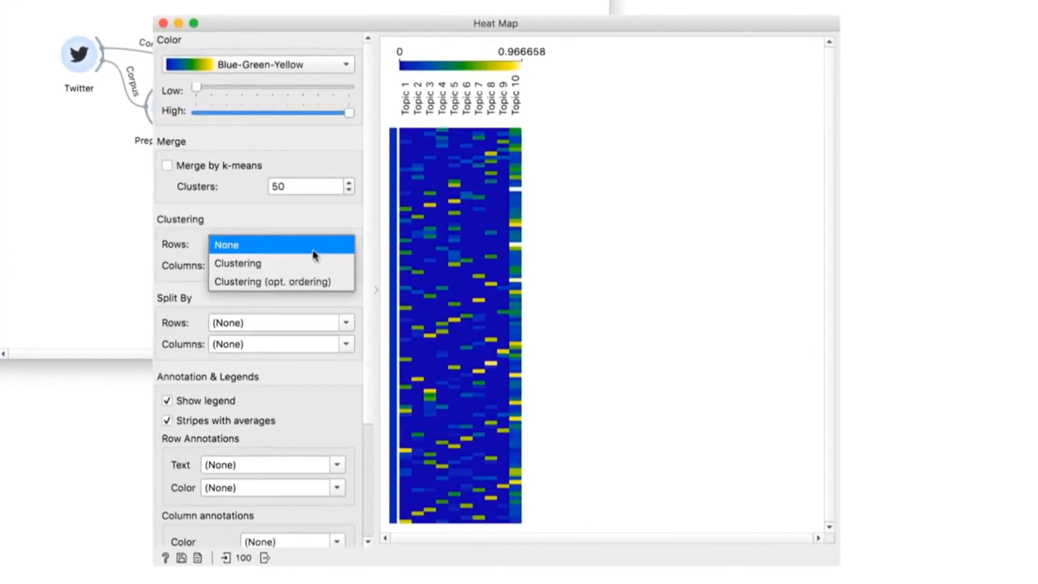
pyautogui.click(292, 281)
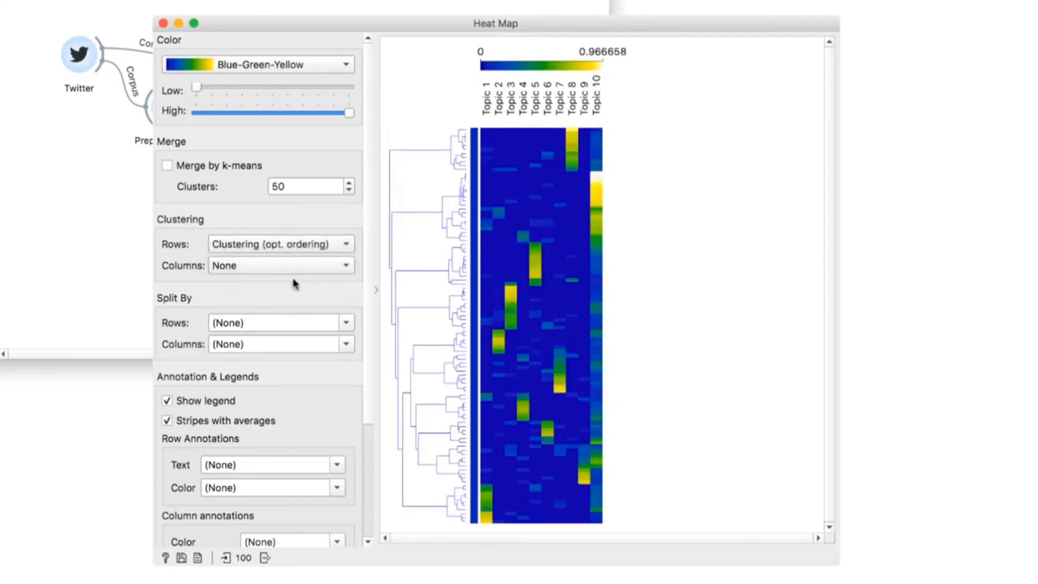
pyautogui.click(457, 150)
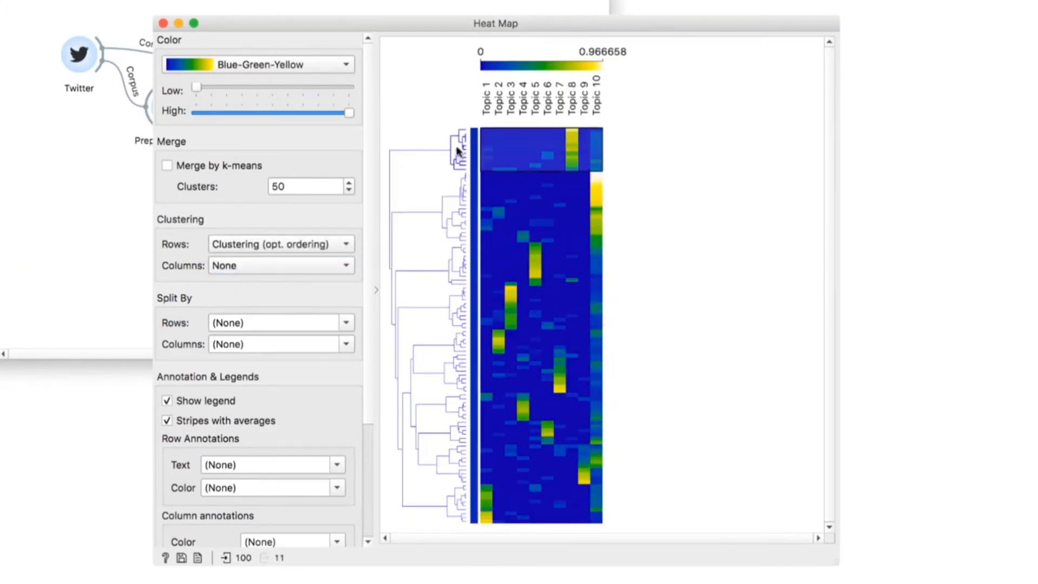
pyautogui.click(163, 23)
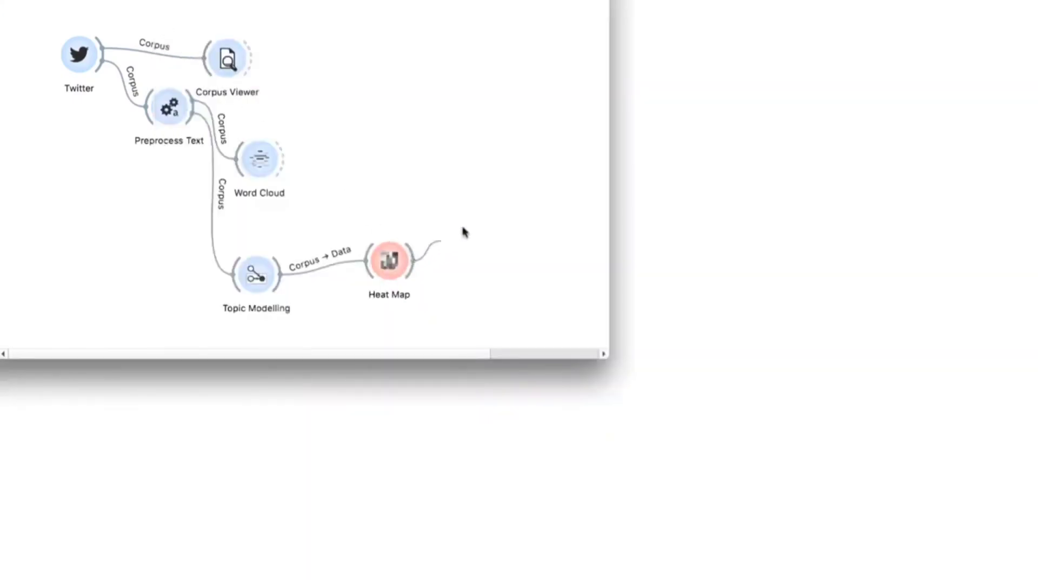
# Connect a new Corpus Viewer to Heat Map, and view the selected tweets with the document list narrowed to enlarge the text pane
pyautogui.moveTo(463, 231); pyautogui.dragTo(472, 222)
pyautogui.click(506, 256)
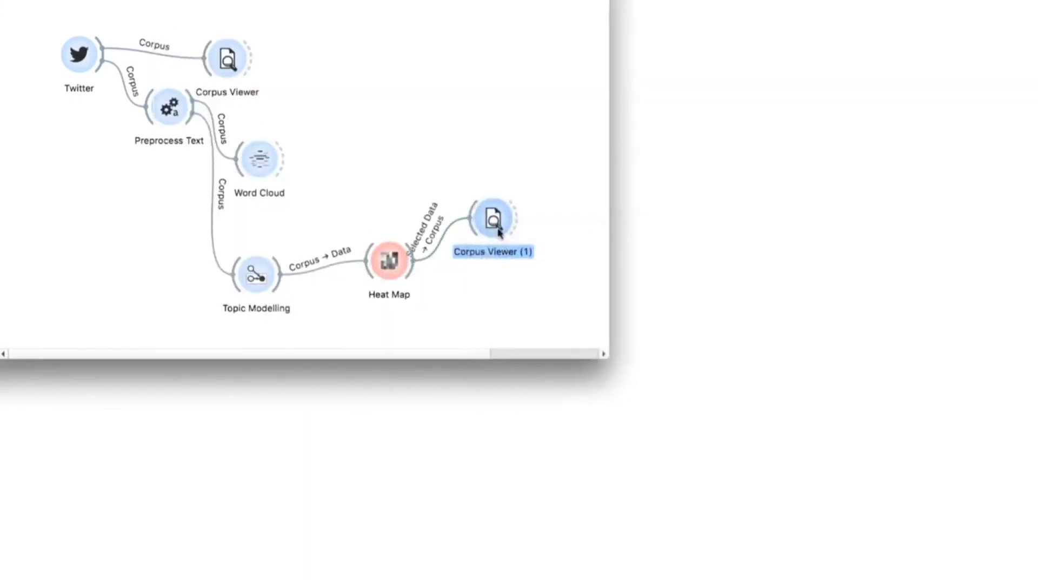
pyautogui.doubleClick(498, 231)
pyautogui.moveTo(787, 226); pyautogui.dragTo(603, 233)
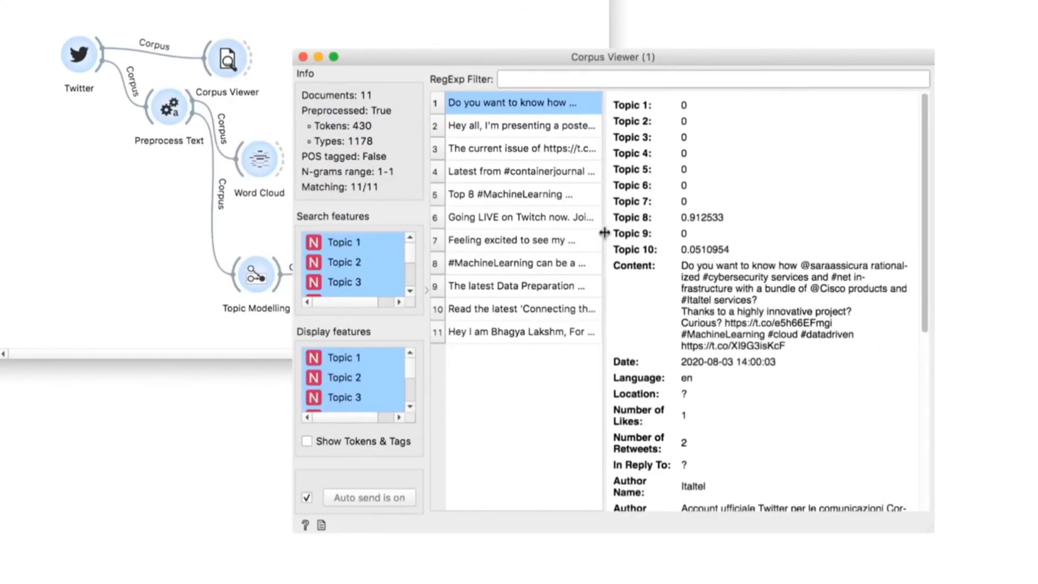